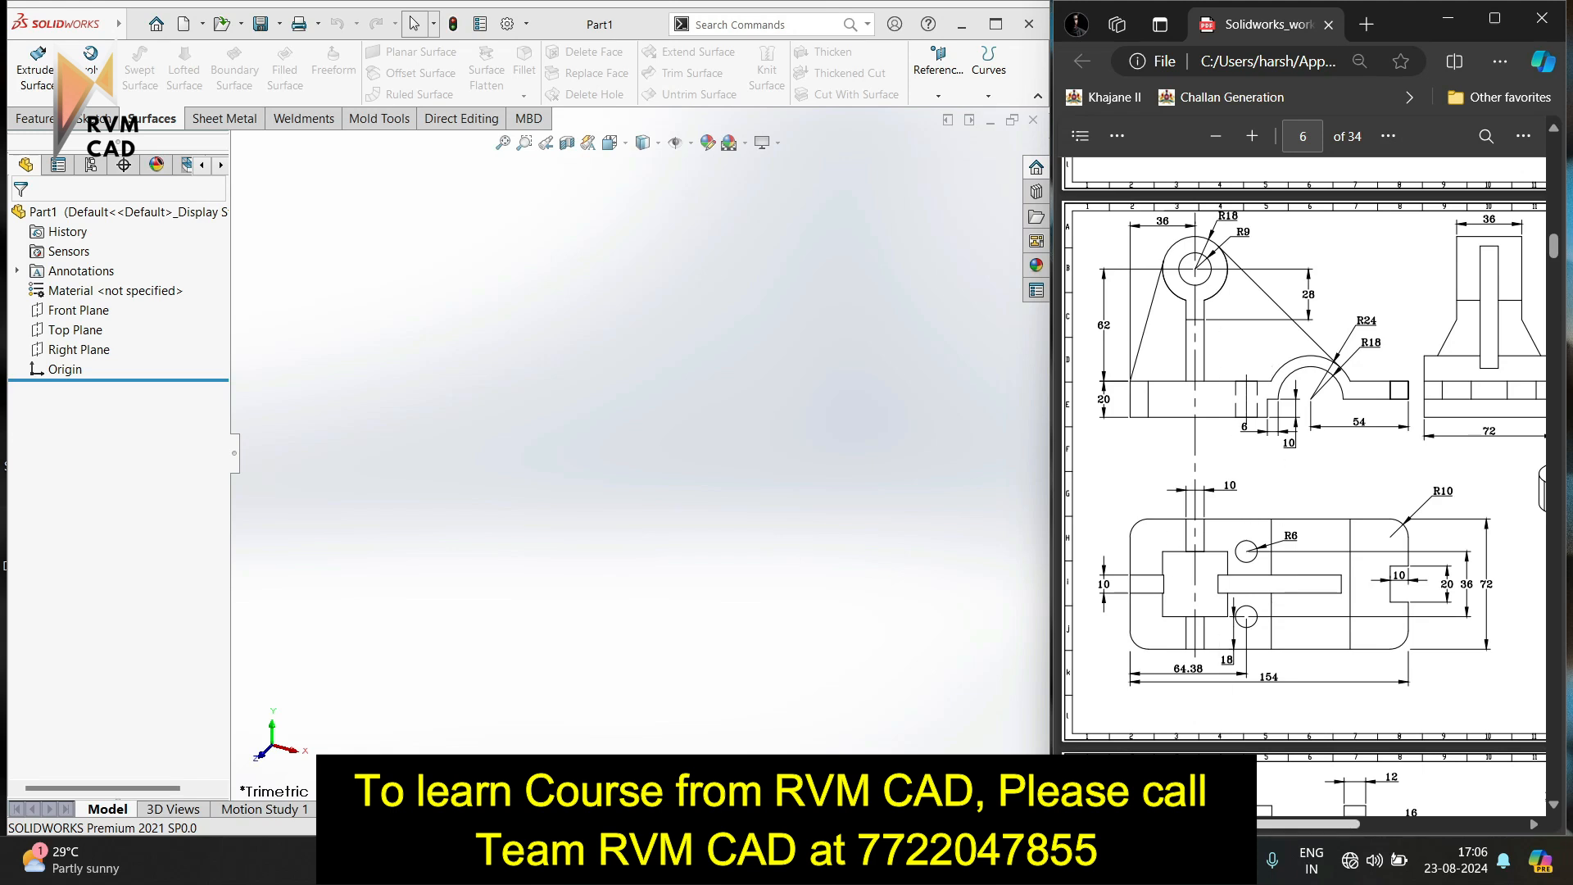
Start a new sketch on the Front Plane.
scroll(1303, 491, right, 2)
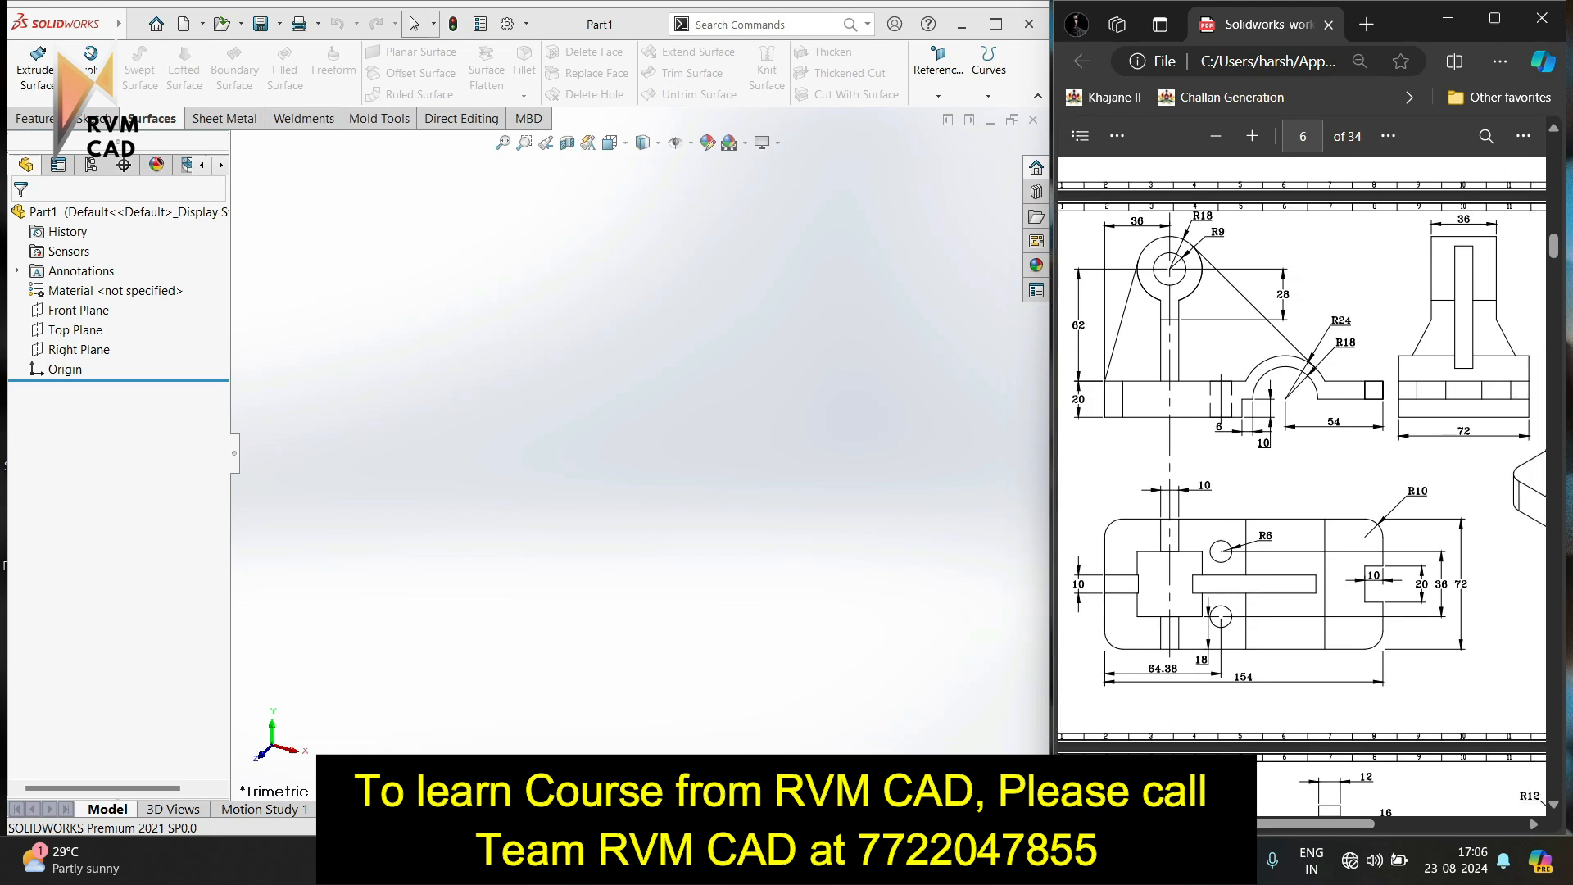
click(85, 121)
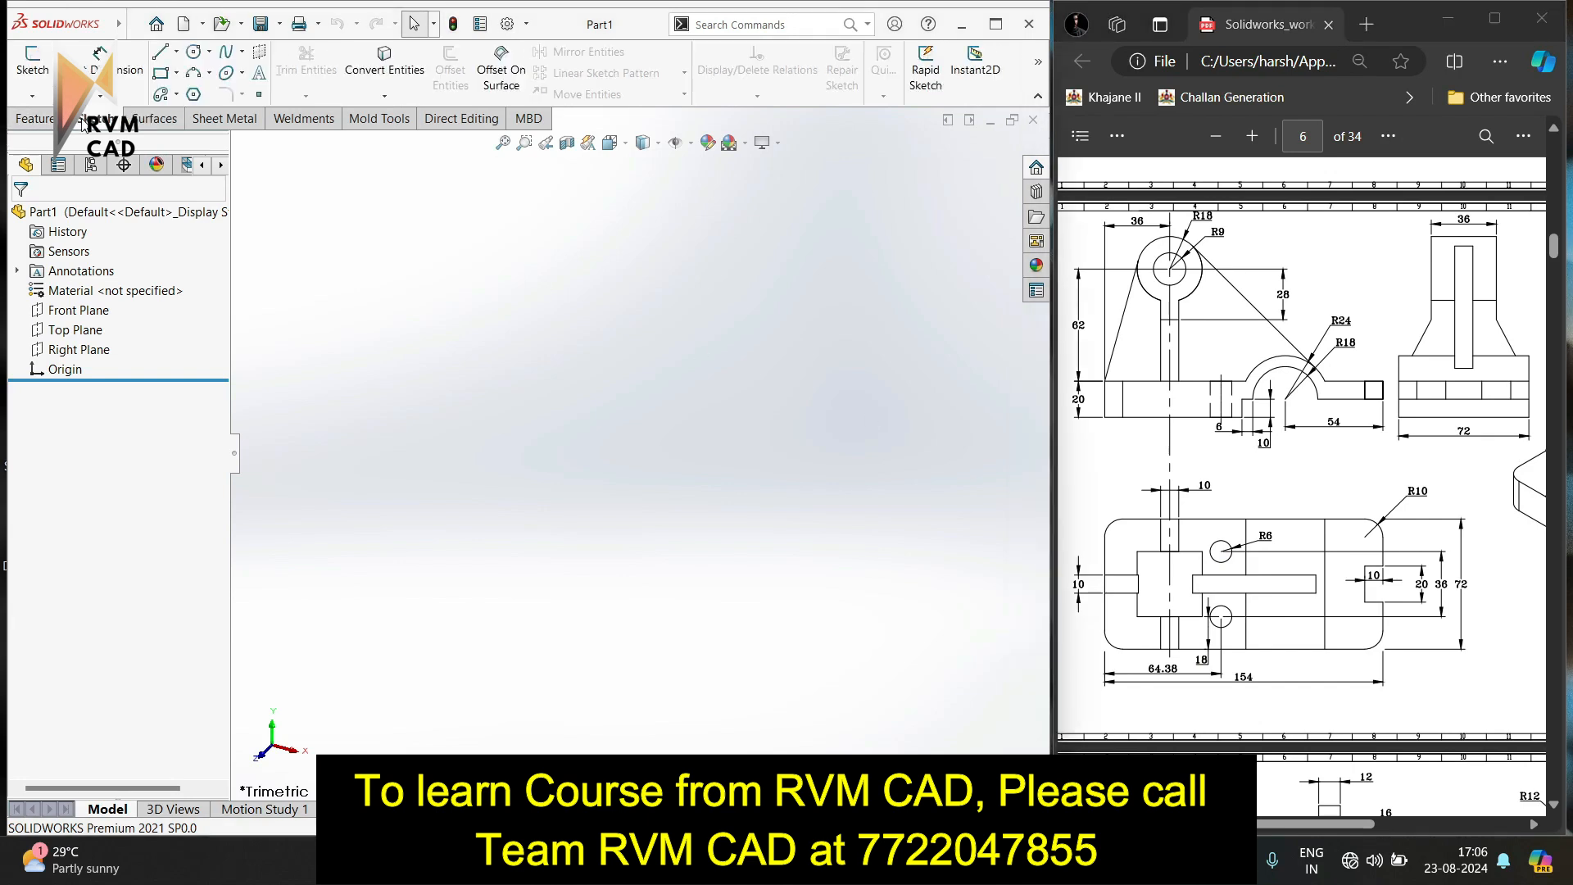
click(33, 64)
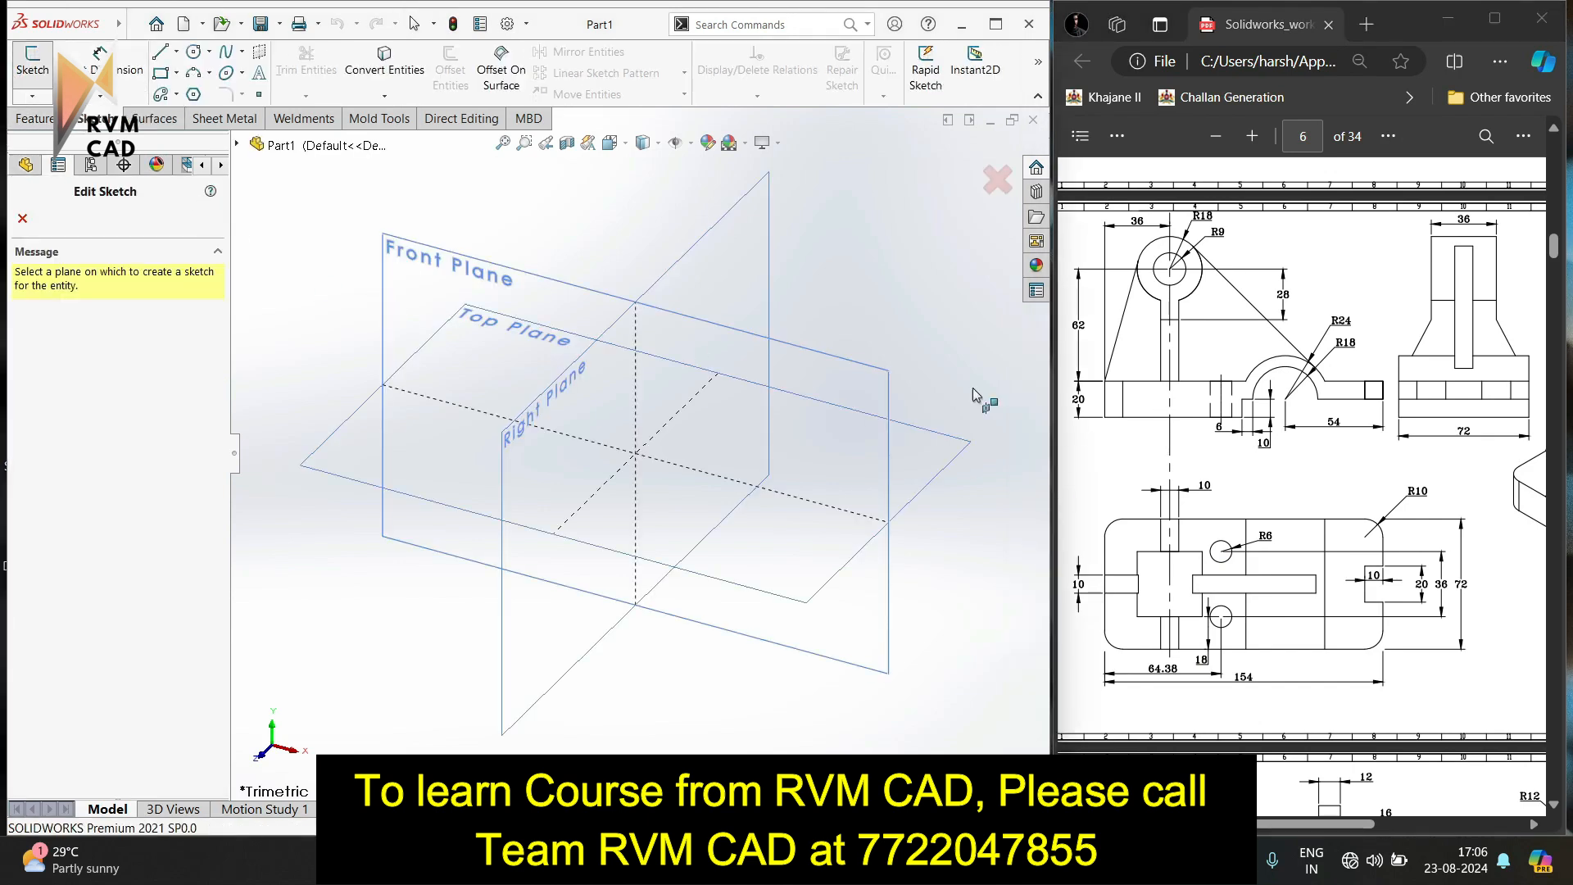
click(584, 290)
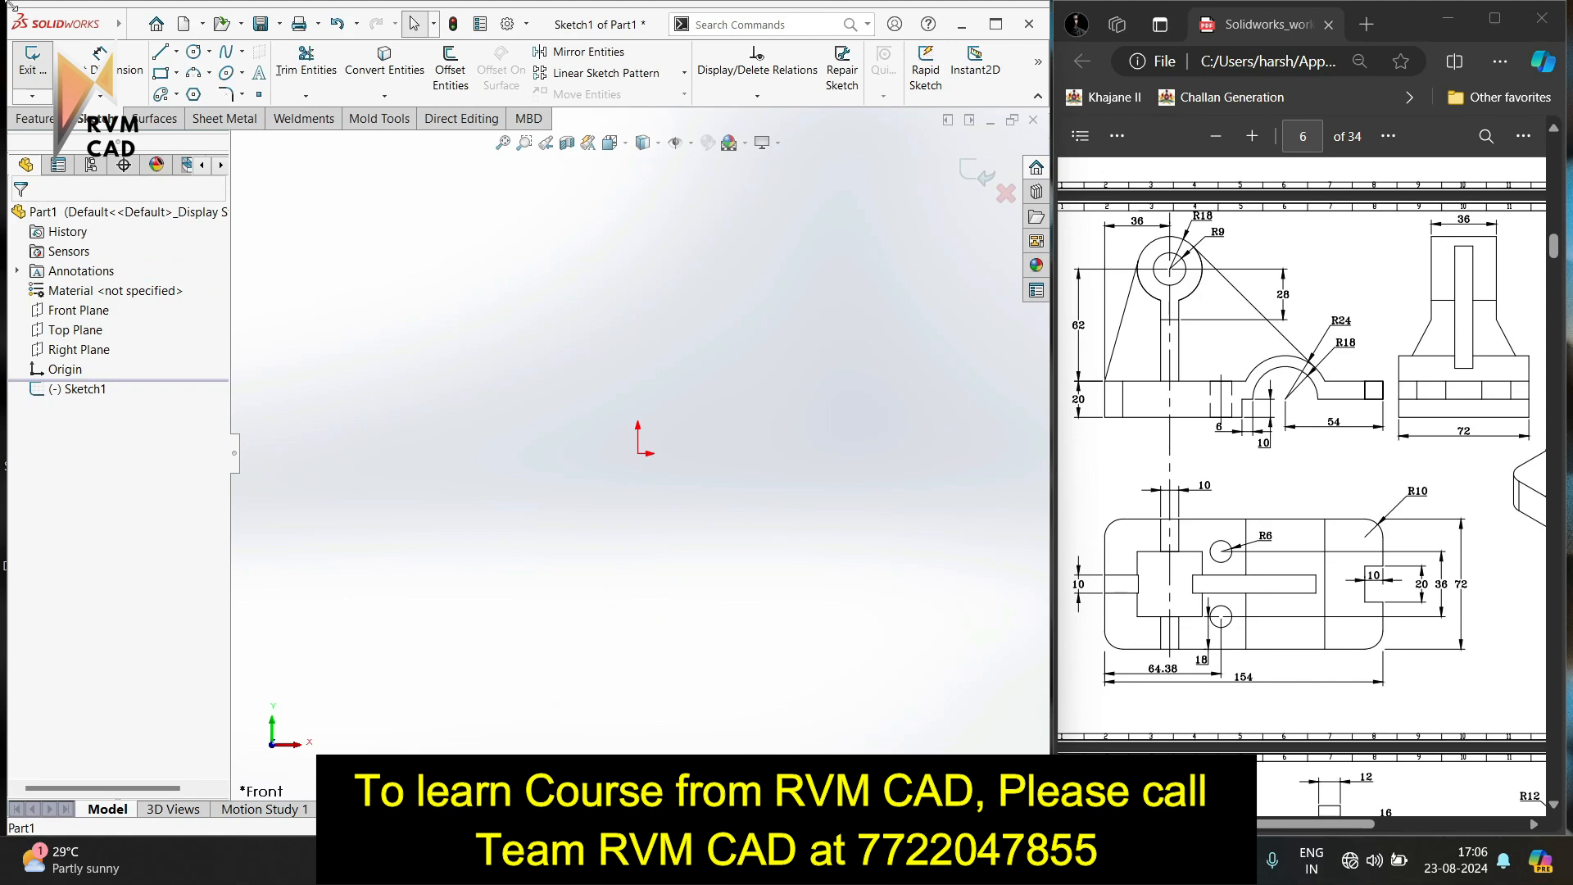
Sketch connected lines for a left edge about 10 mm high, a bottom edge through the origin, a rise about 5 mm high and a short ledge.
click(161, 53)
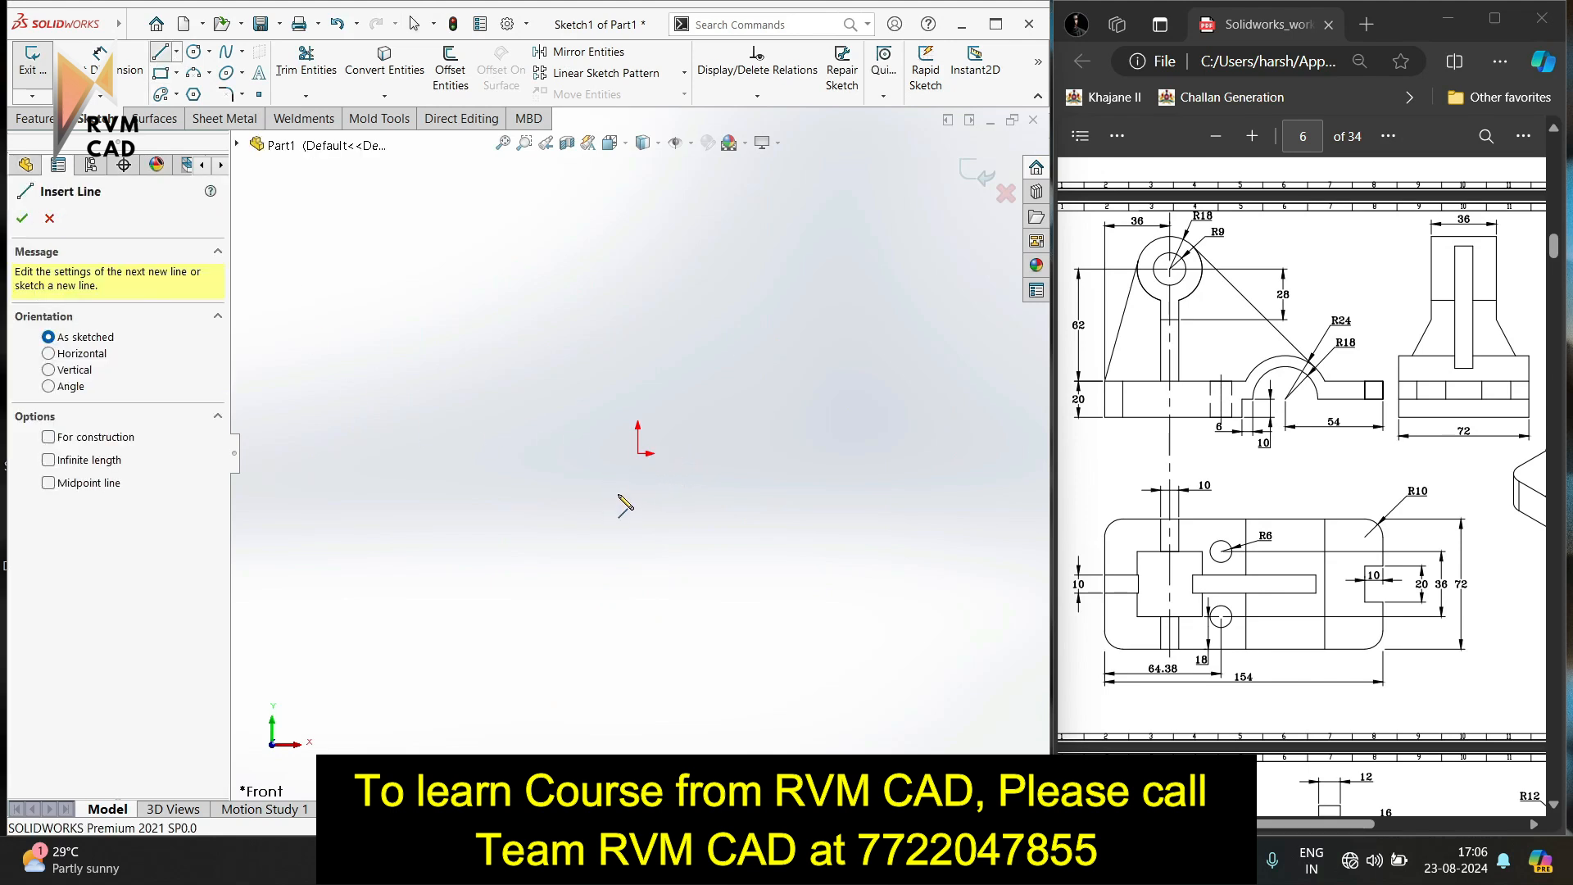
click(438, 415)
click(437, 453)
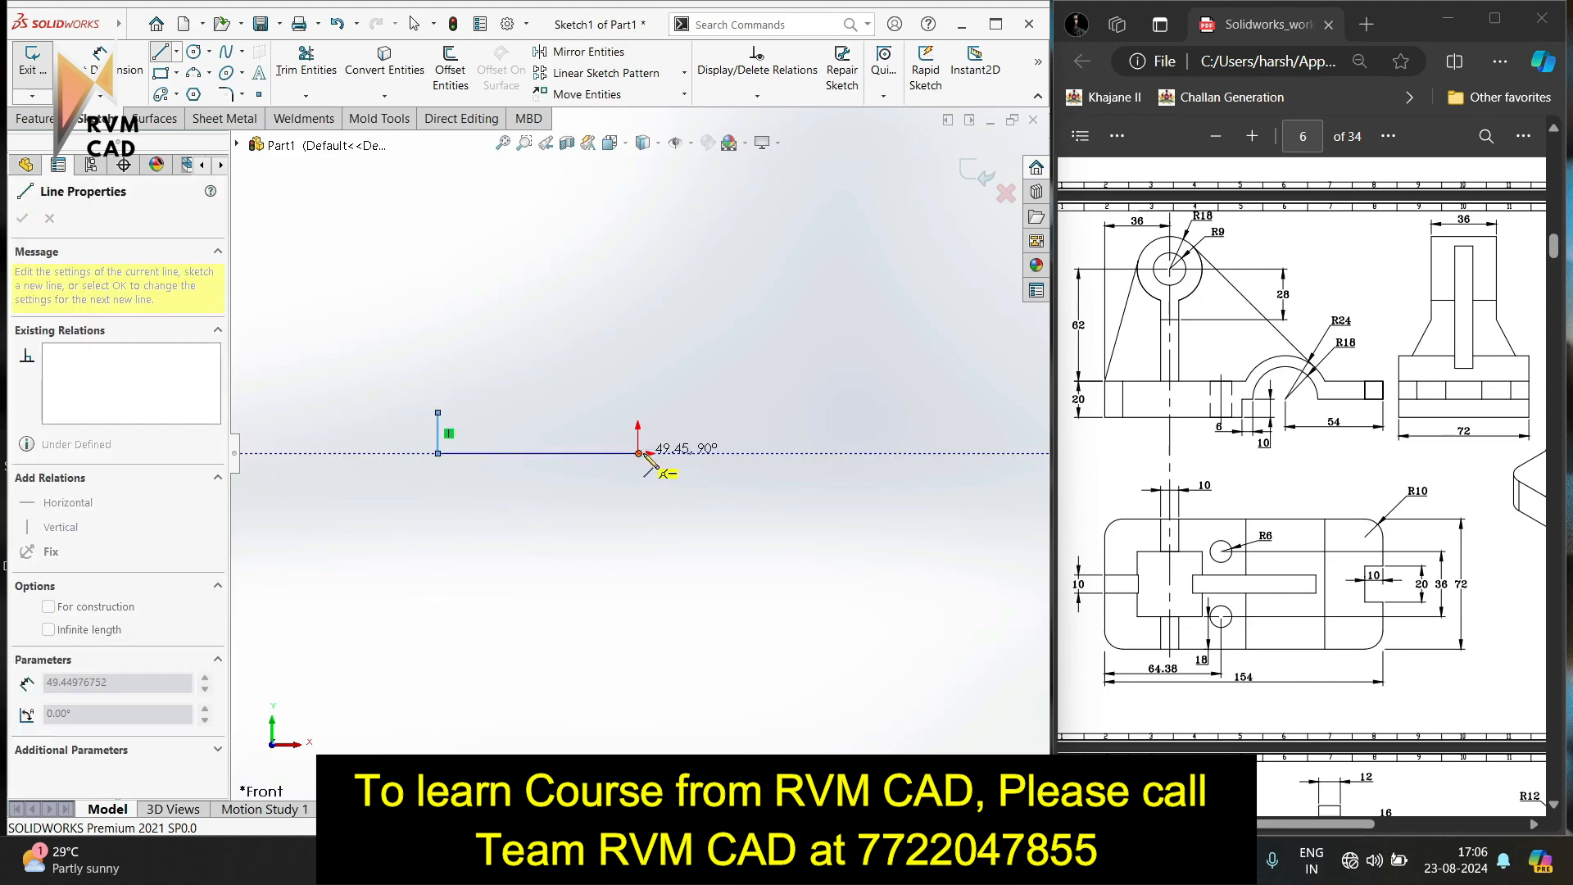
click(695, 453)
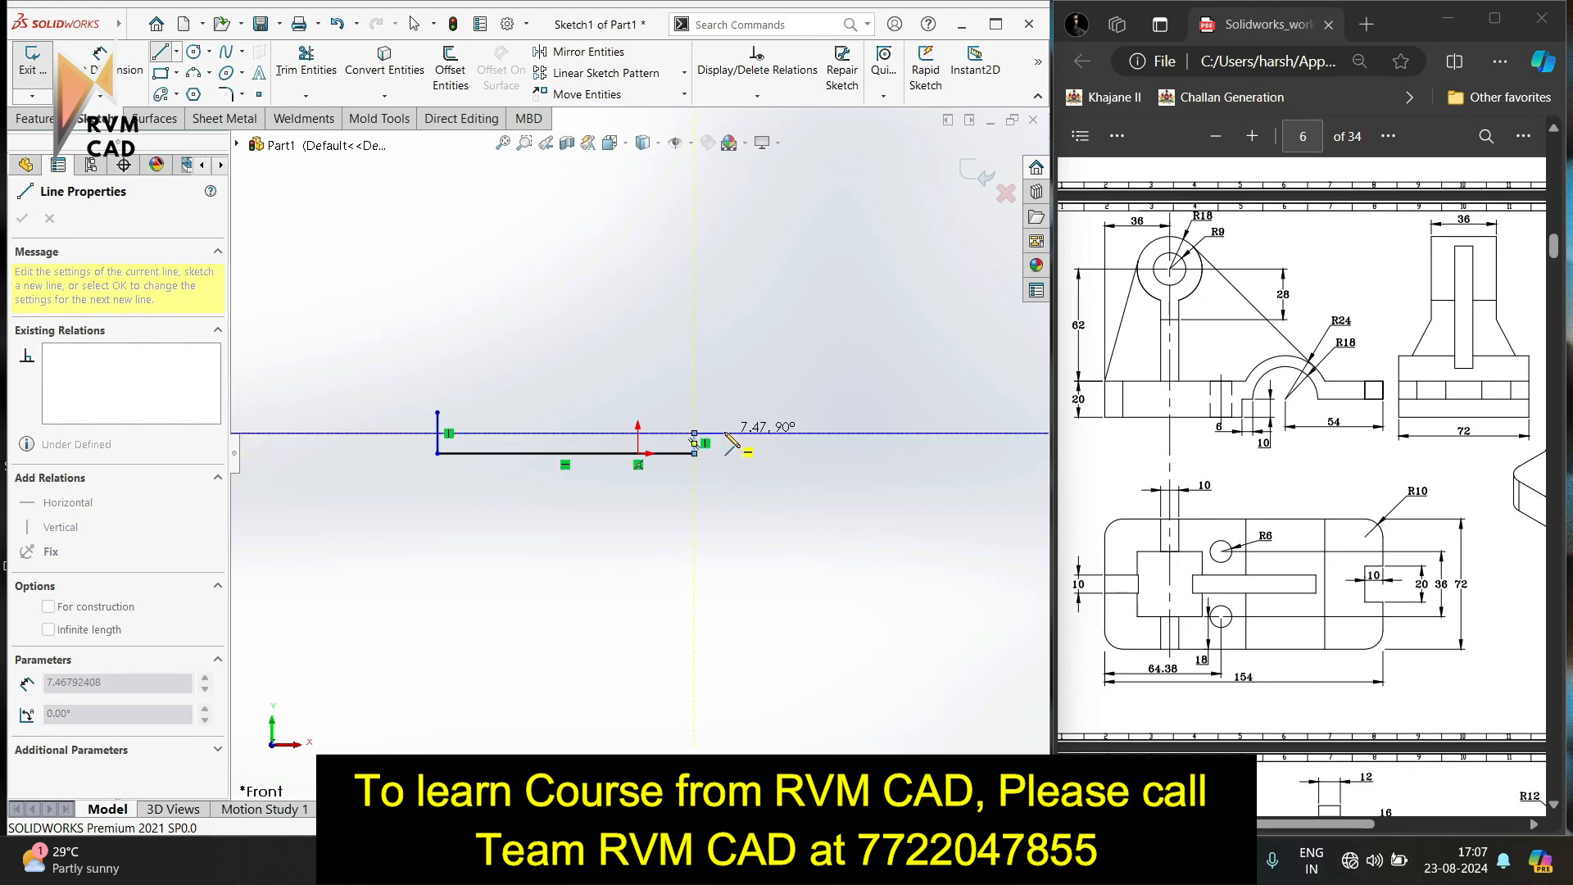
click(720, 433)
key(Escape)
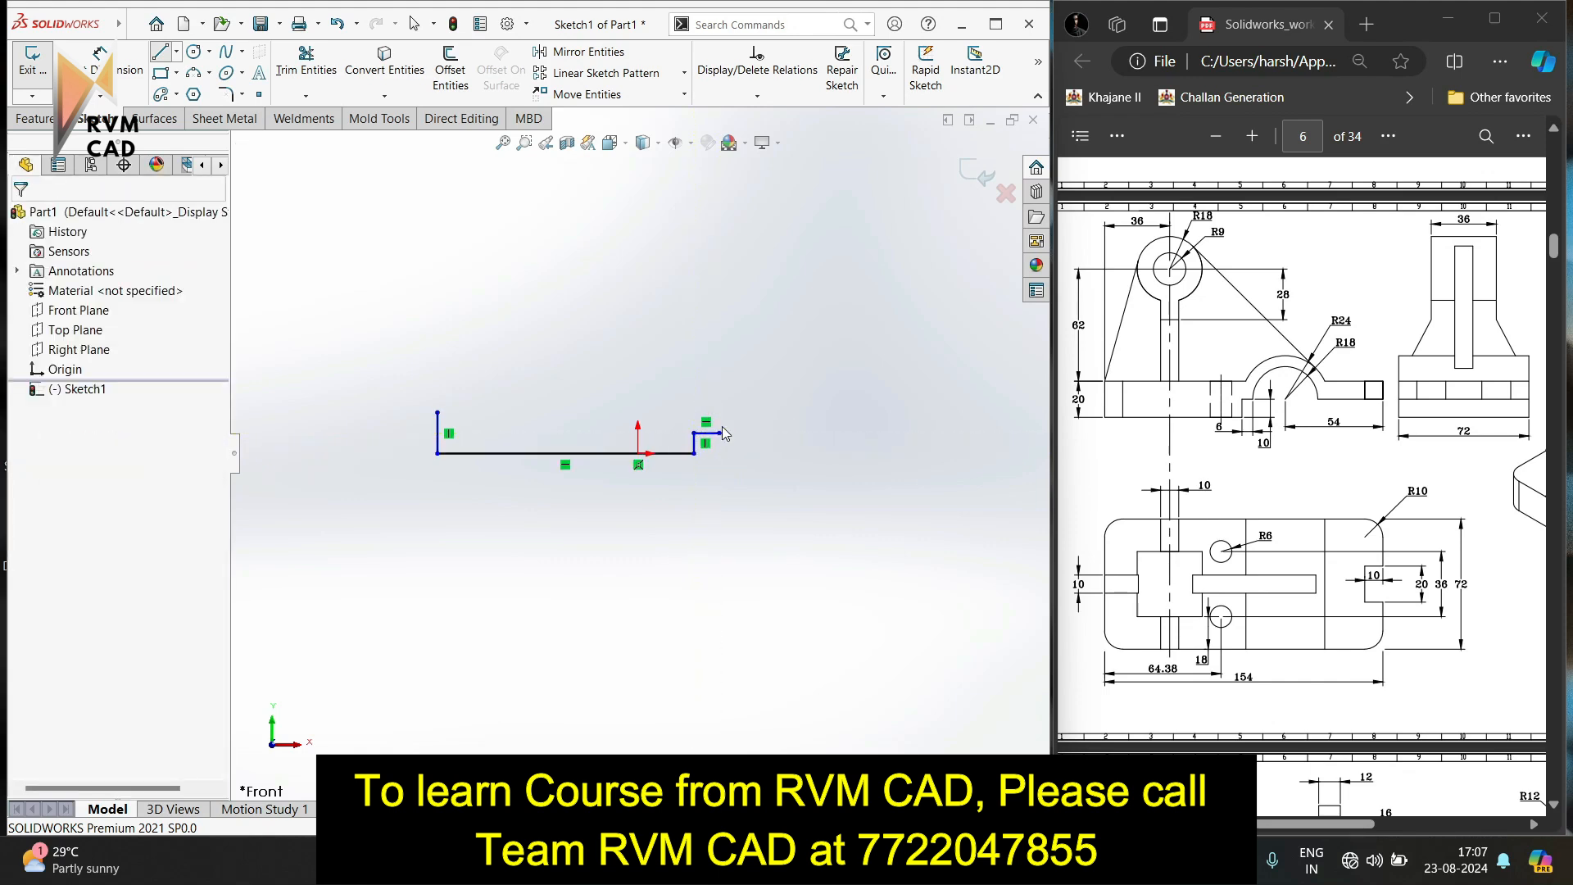
Add an upward three-point semicircular arc of about 10.2 mm radius from the end of the short ledge.
click(193, 72)
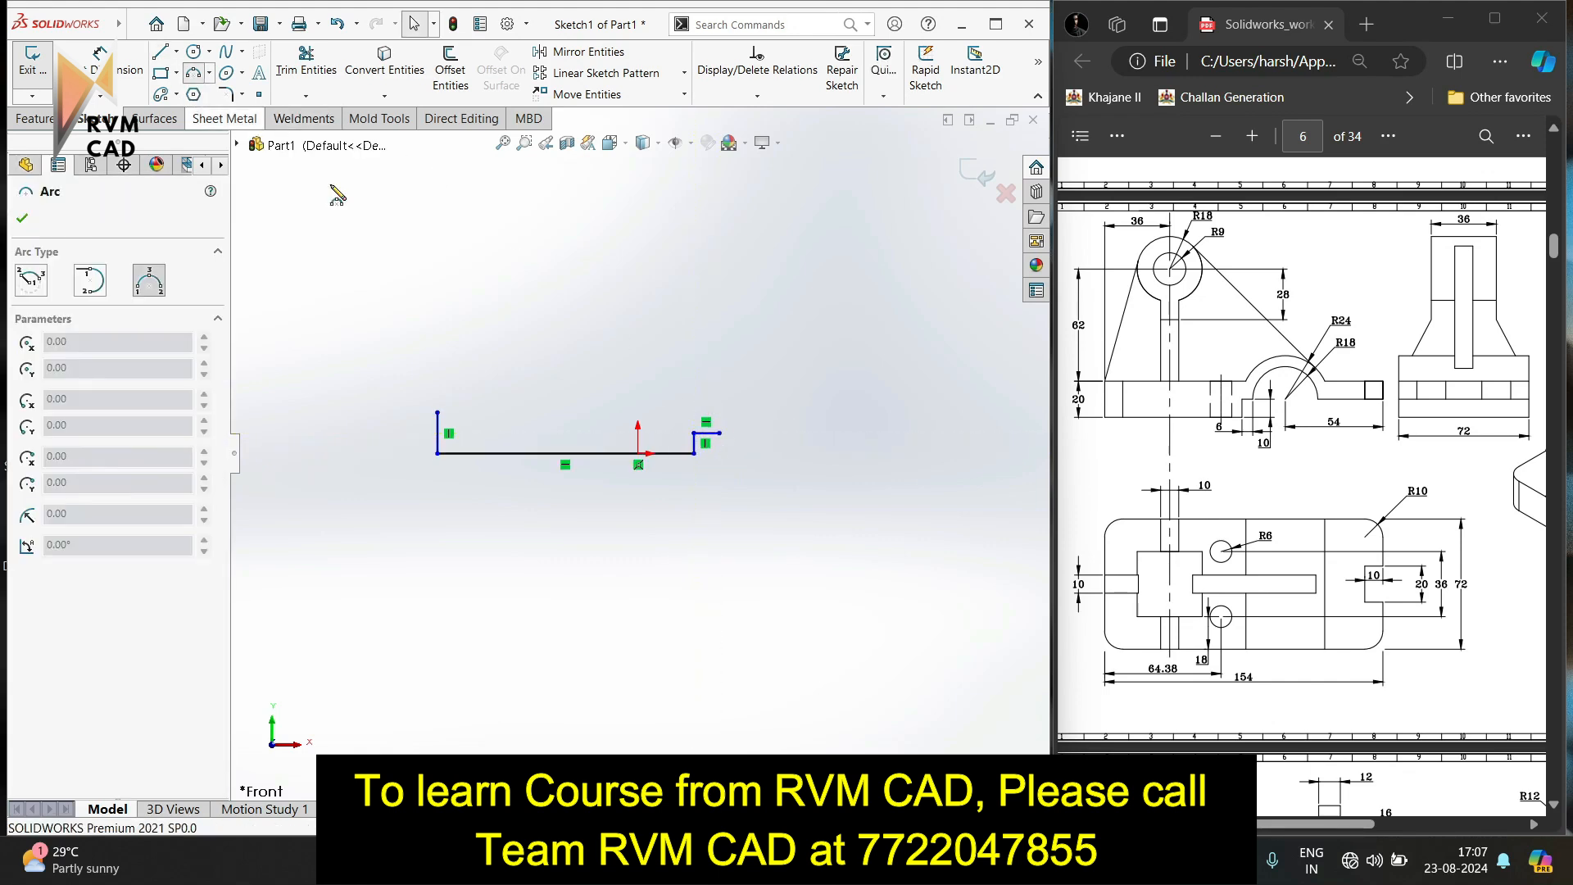
click(706, 432)
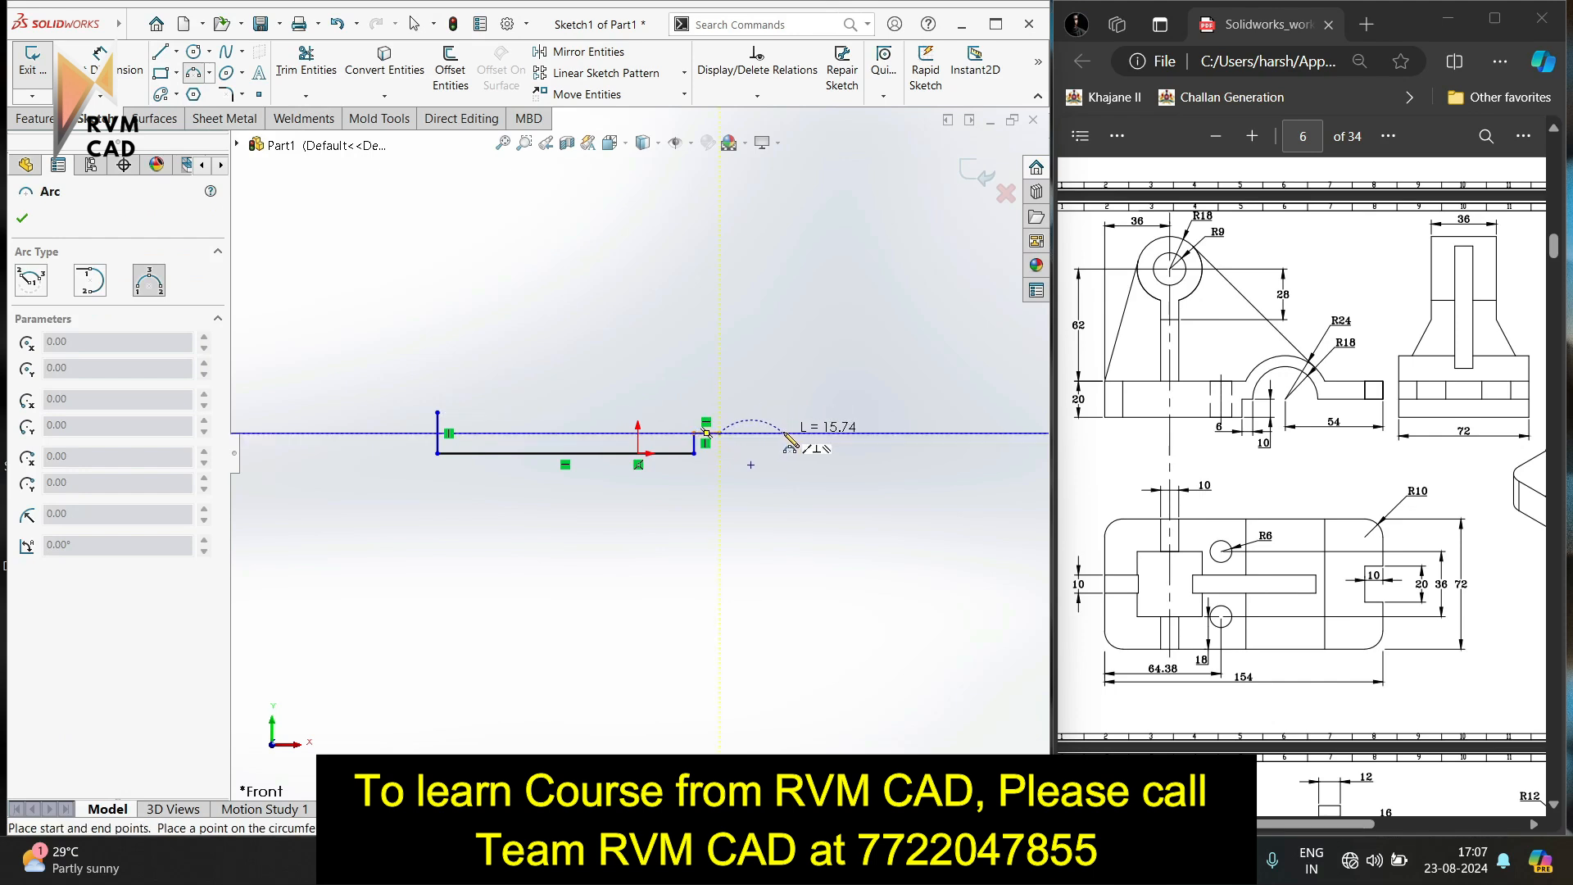
click(800, 432)
click(801, 422)
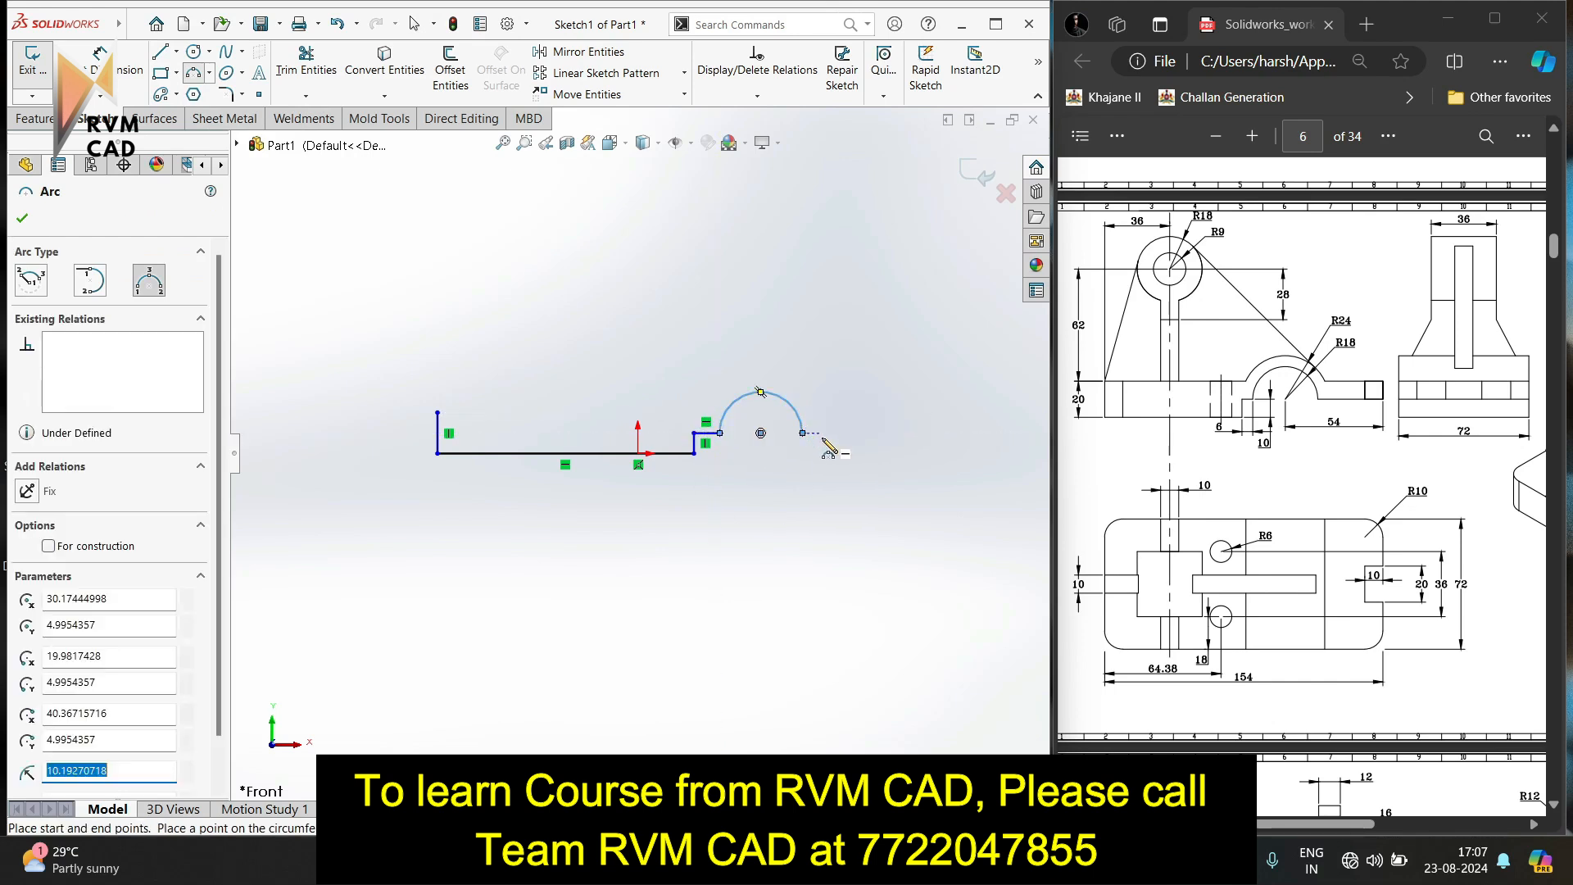
Sketch lines from the arc's free end horizontally outward, up level with the left edge's top, and partway back toward the arc.
click(160, 51)
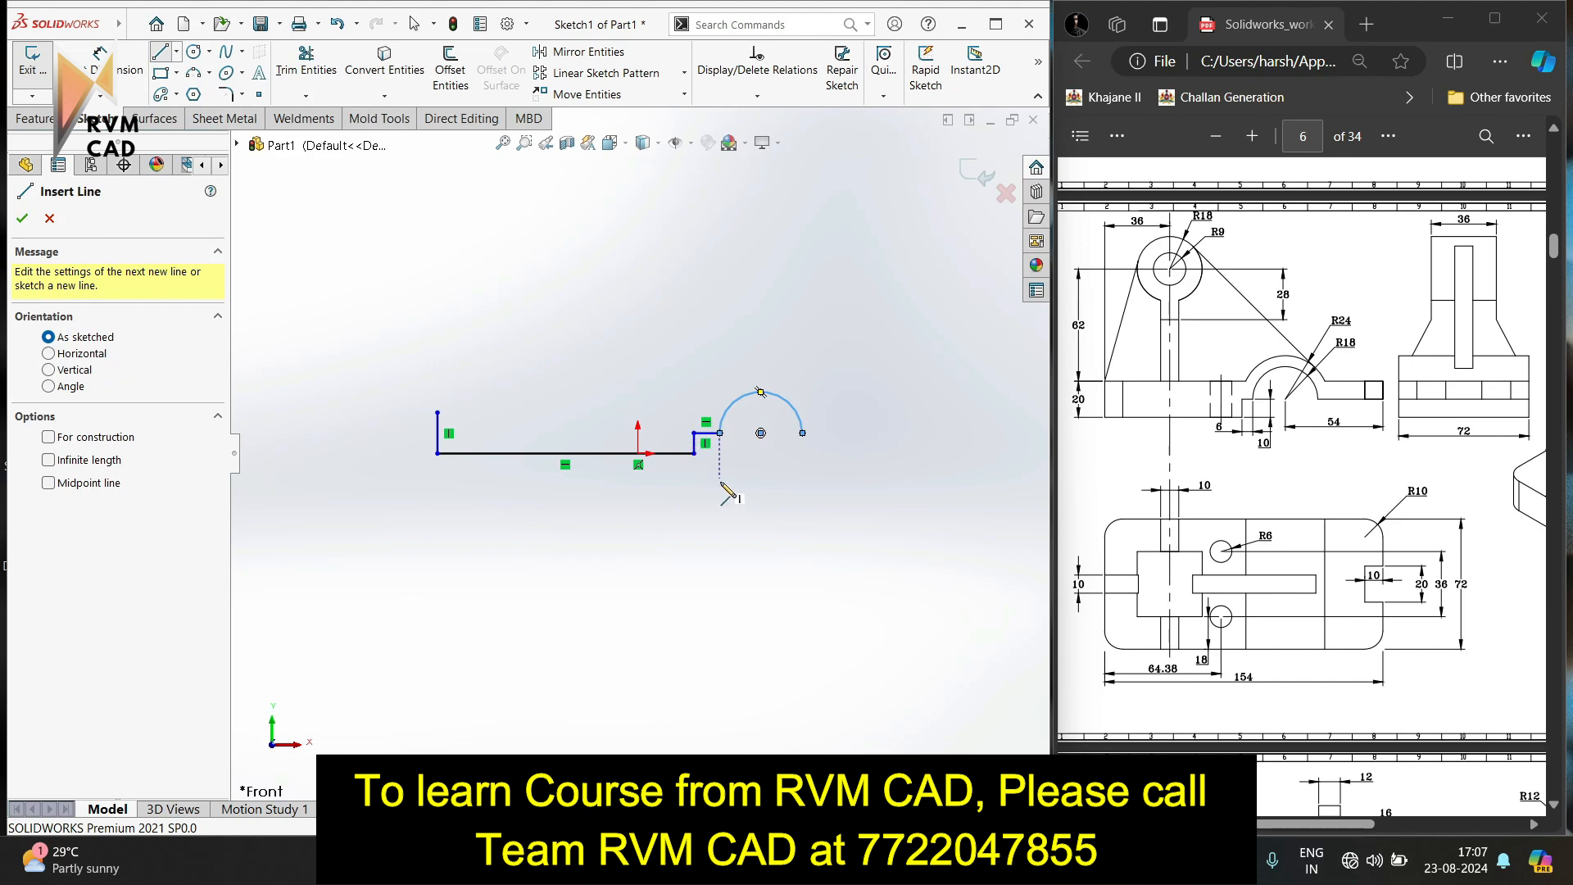
click(802, 433)
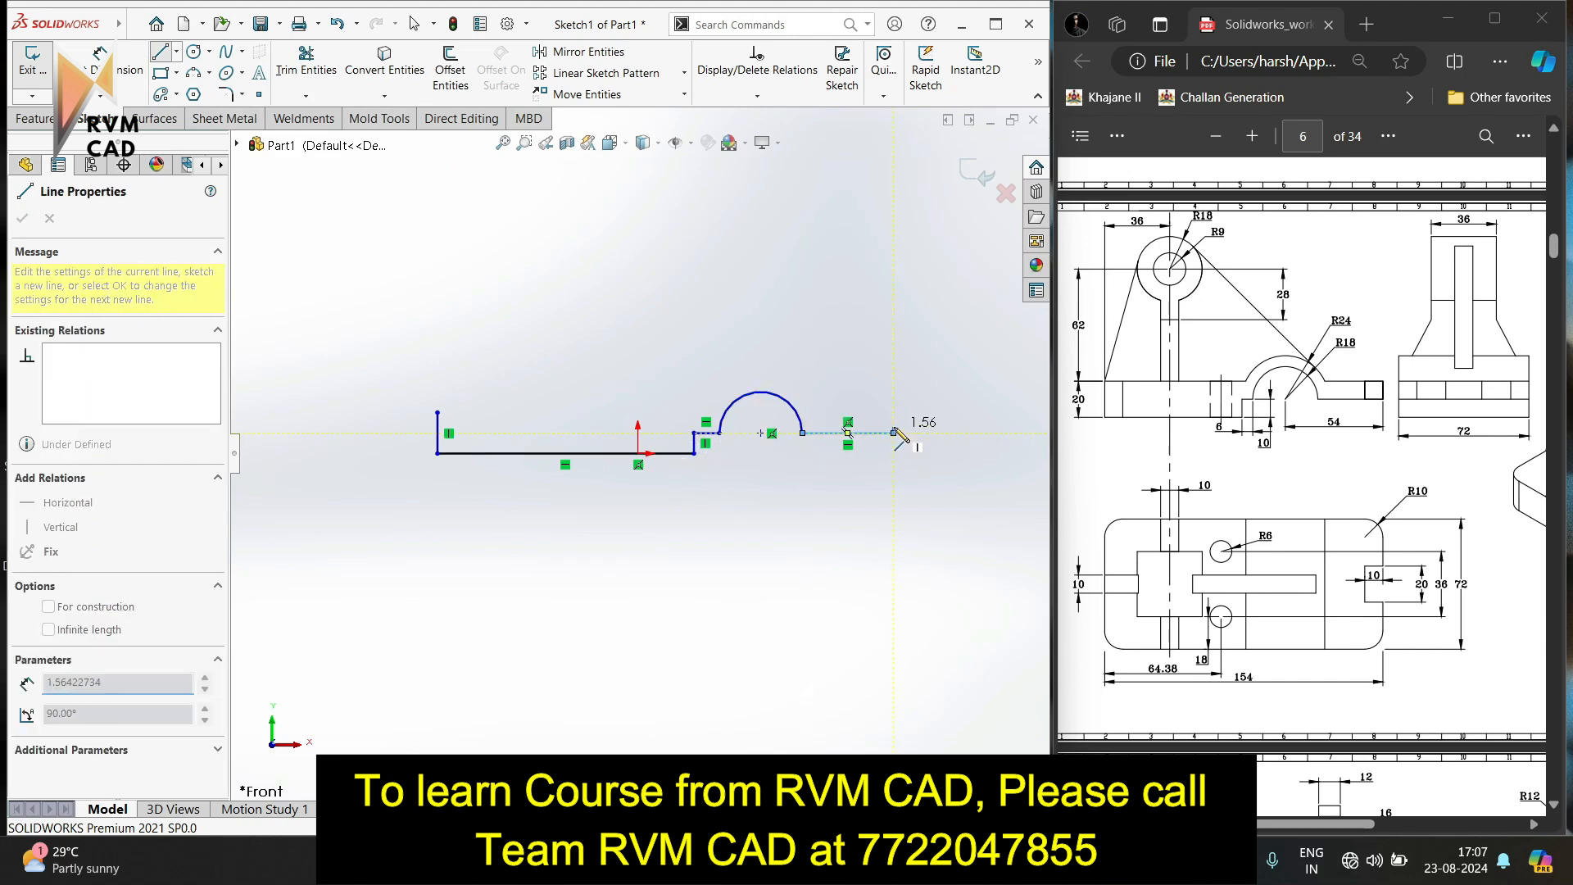
click(893, 432)
click(893, 412)
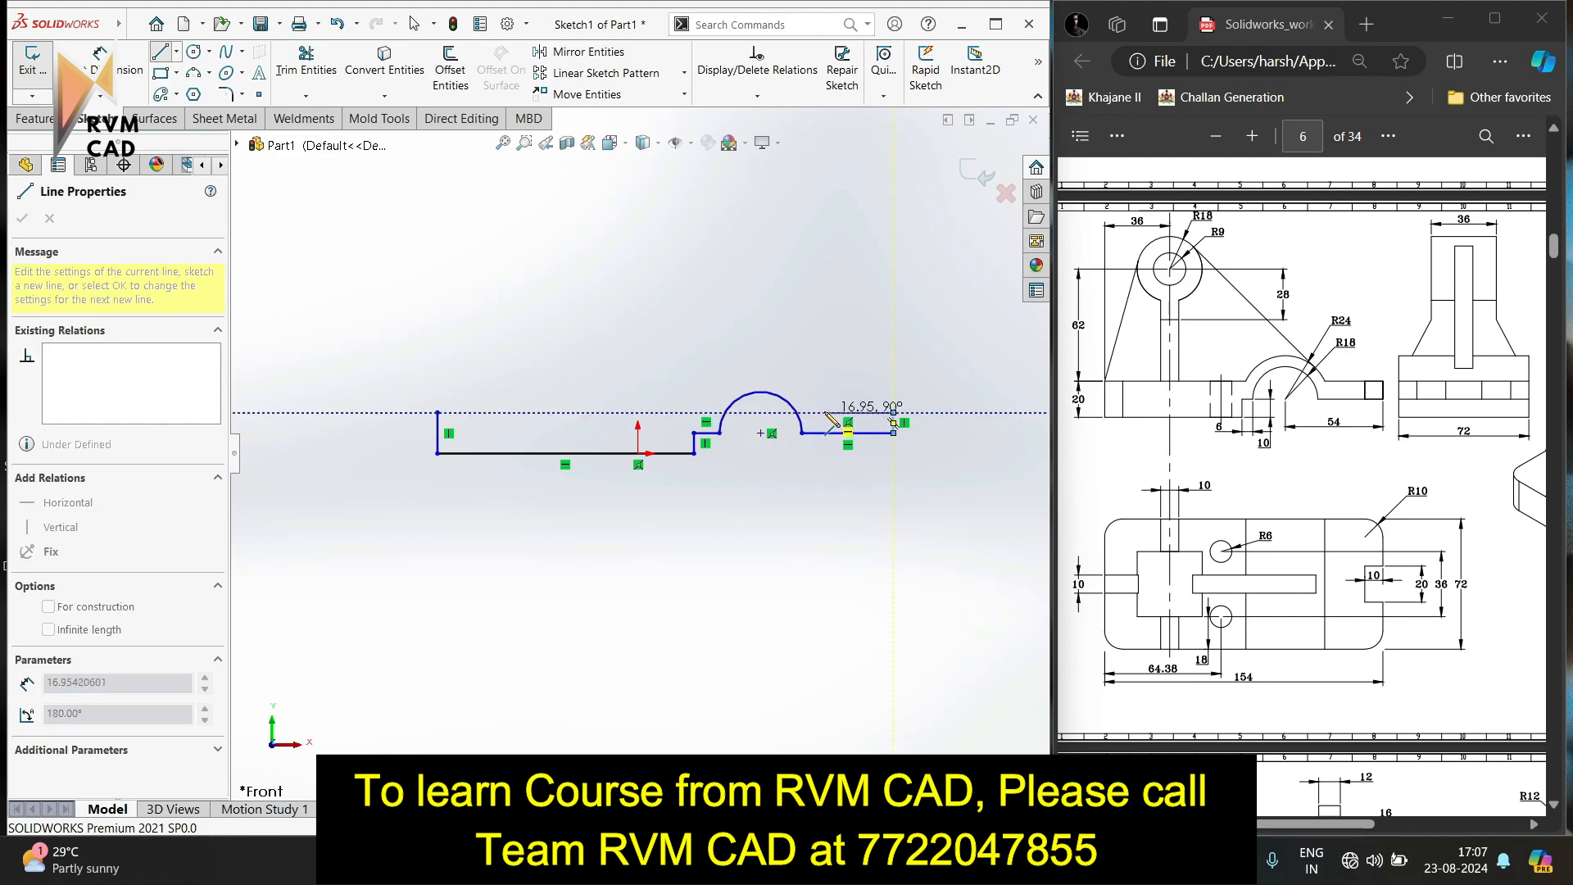
key(Escape)
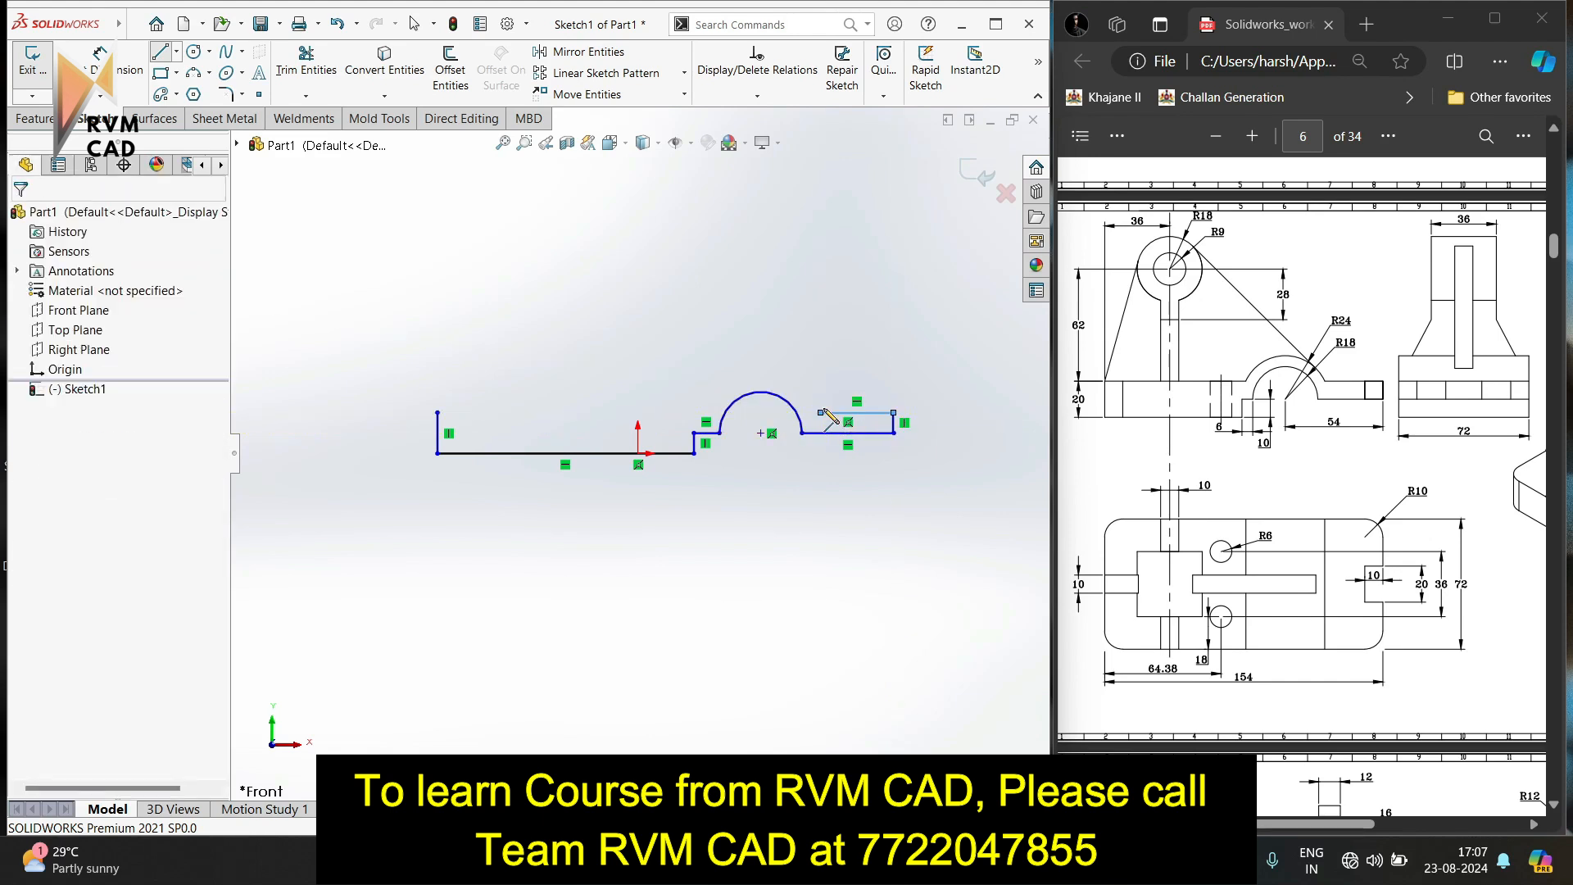
Add a larger three-point arc of about 13.8 mm radius over the first one, starting at the upper right line's free end.
click(194, 73)
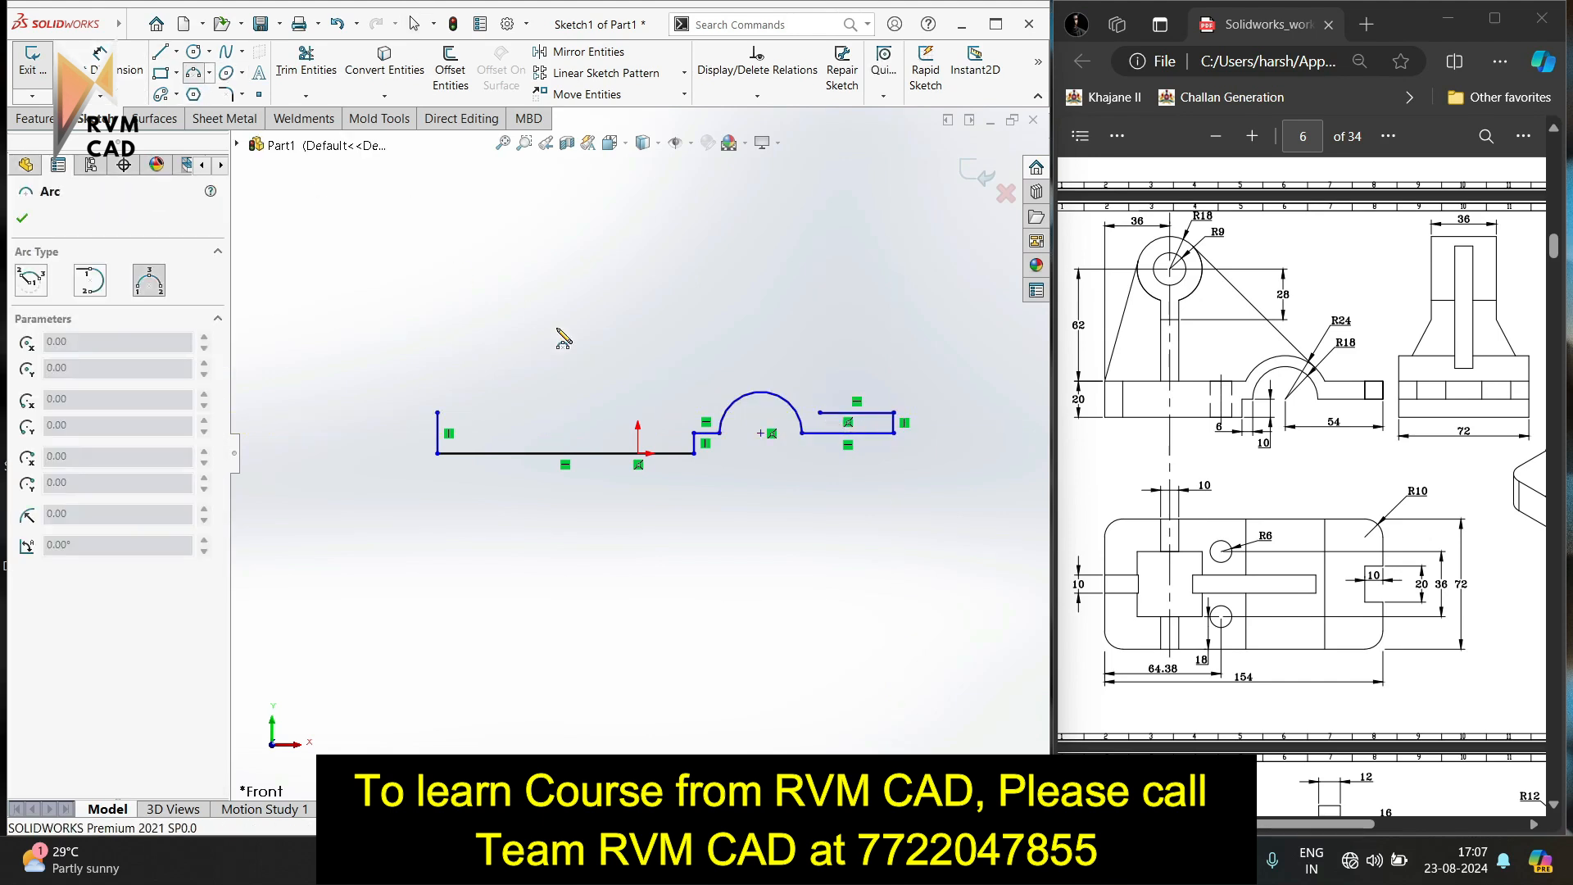
click(821, 414)
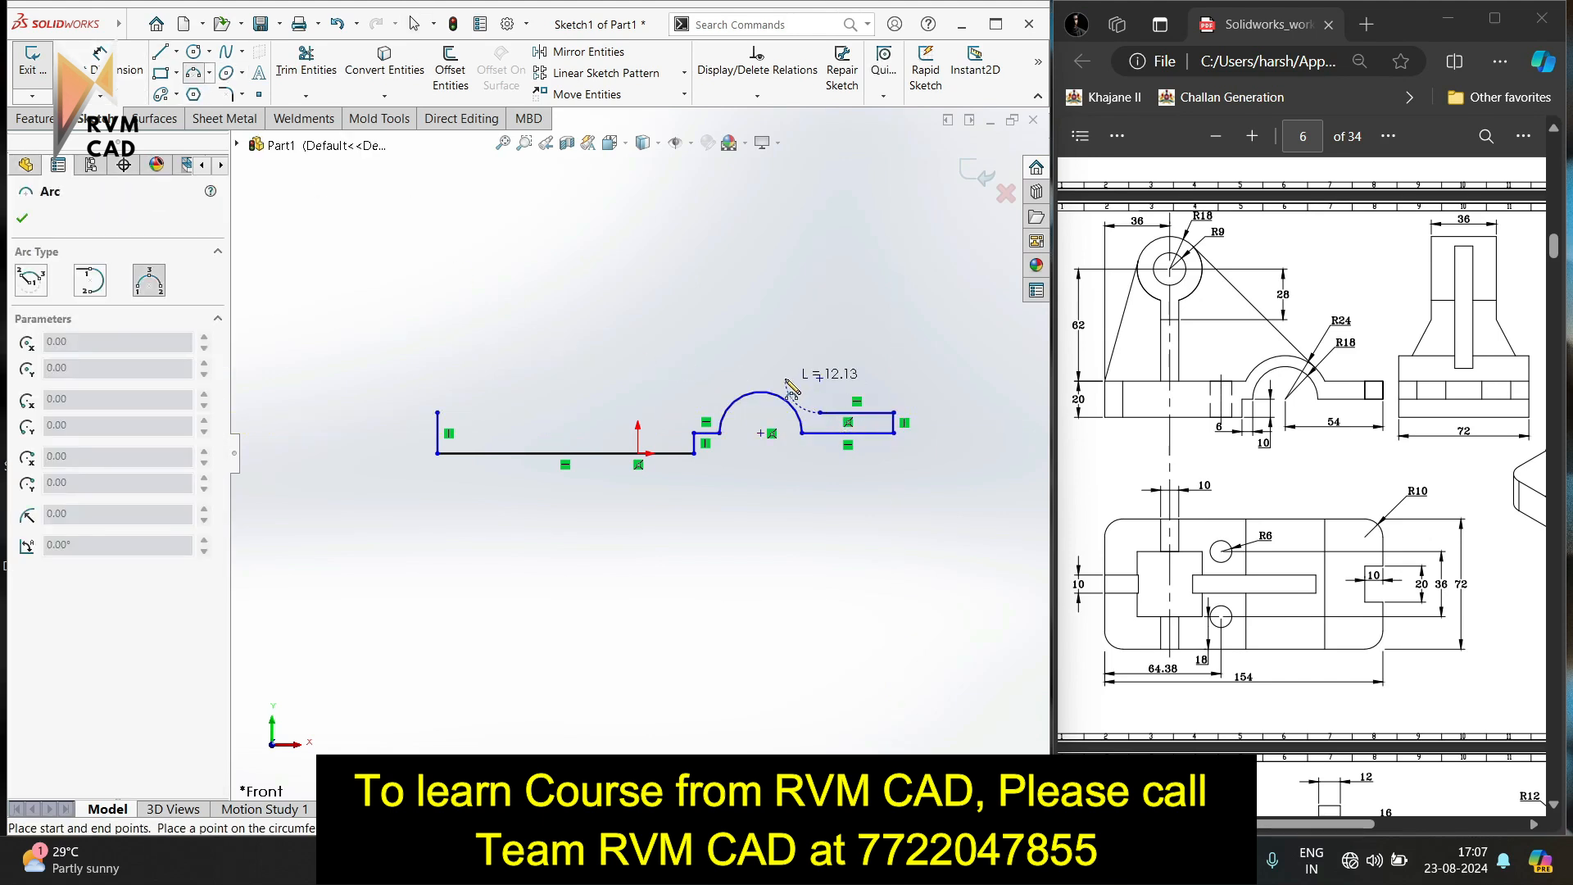
click(708, 407)
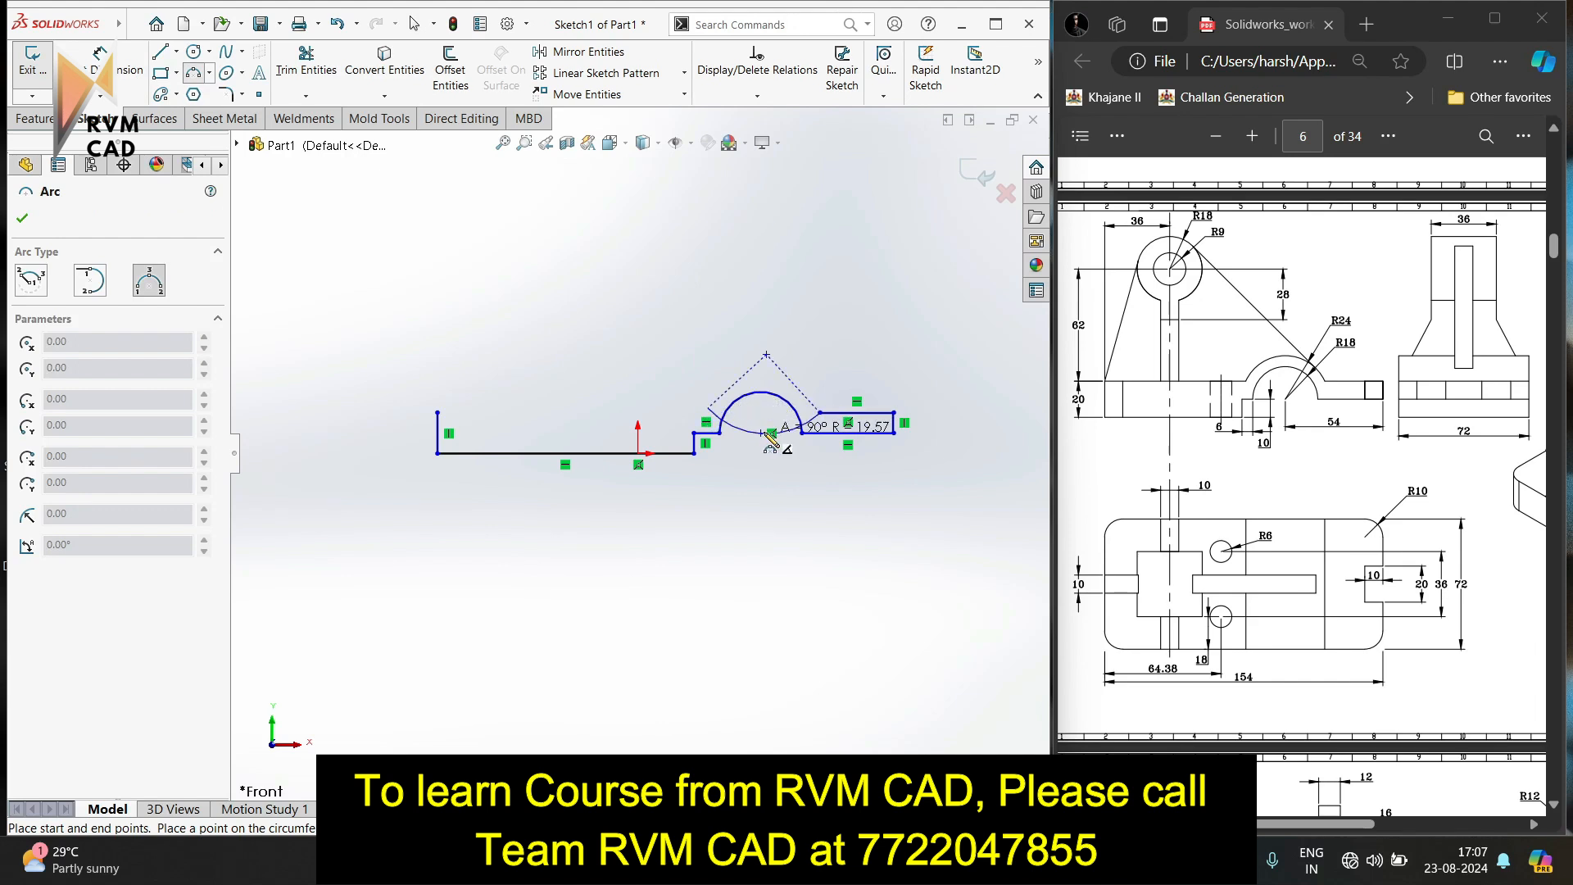
click(760, 358)
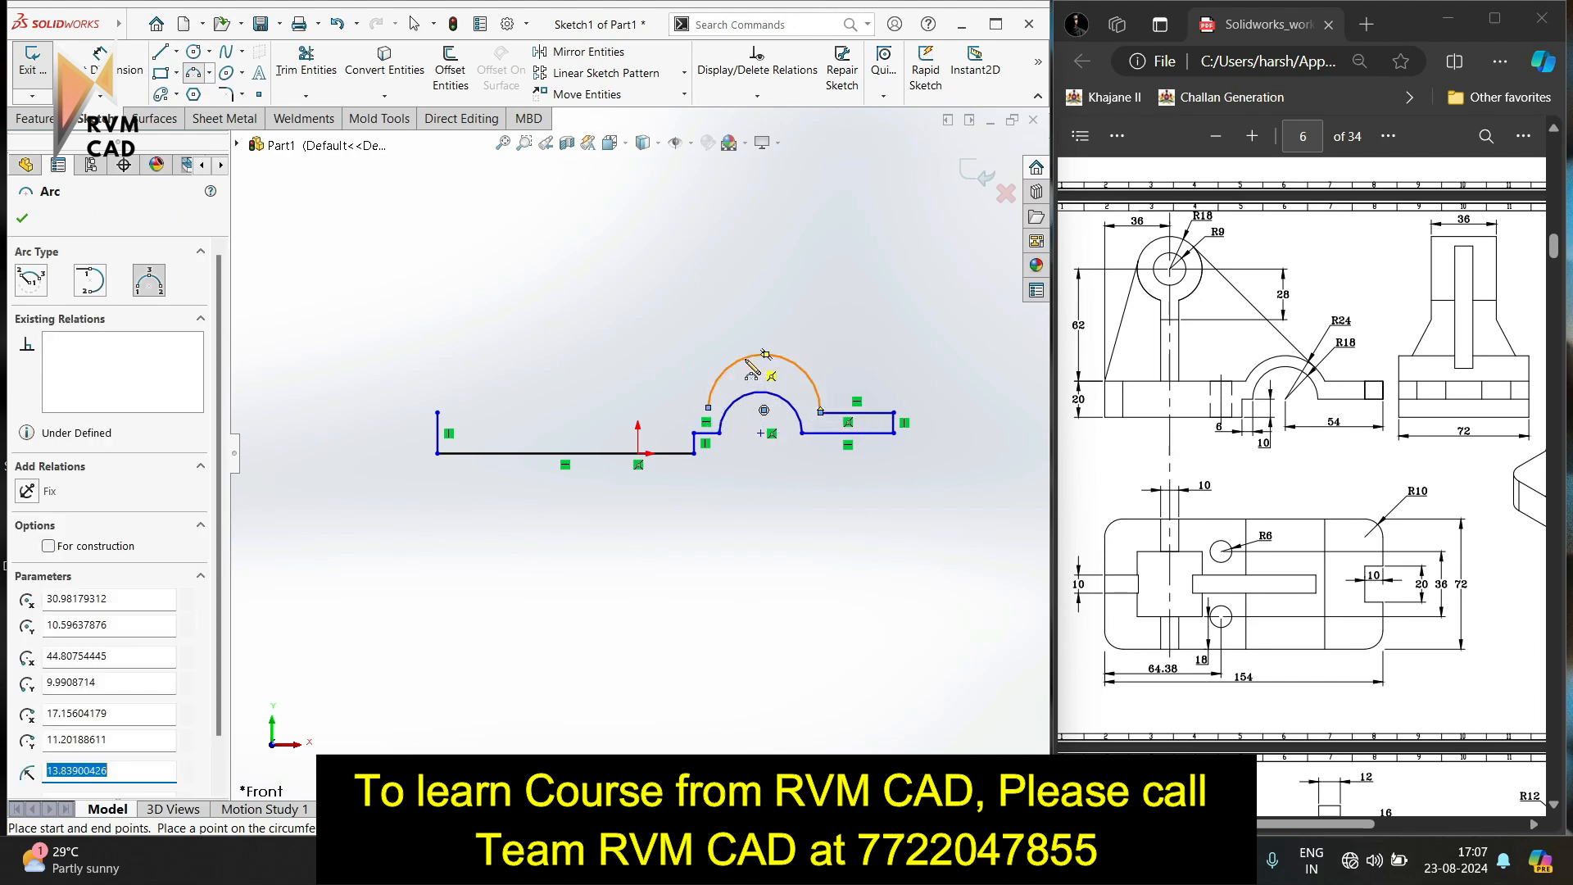
Close the profile with a line from the larger arc's left end to the top of the left edge.
click(161, 51)
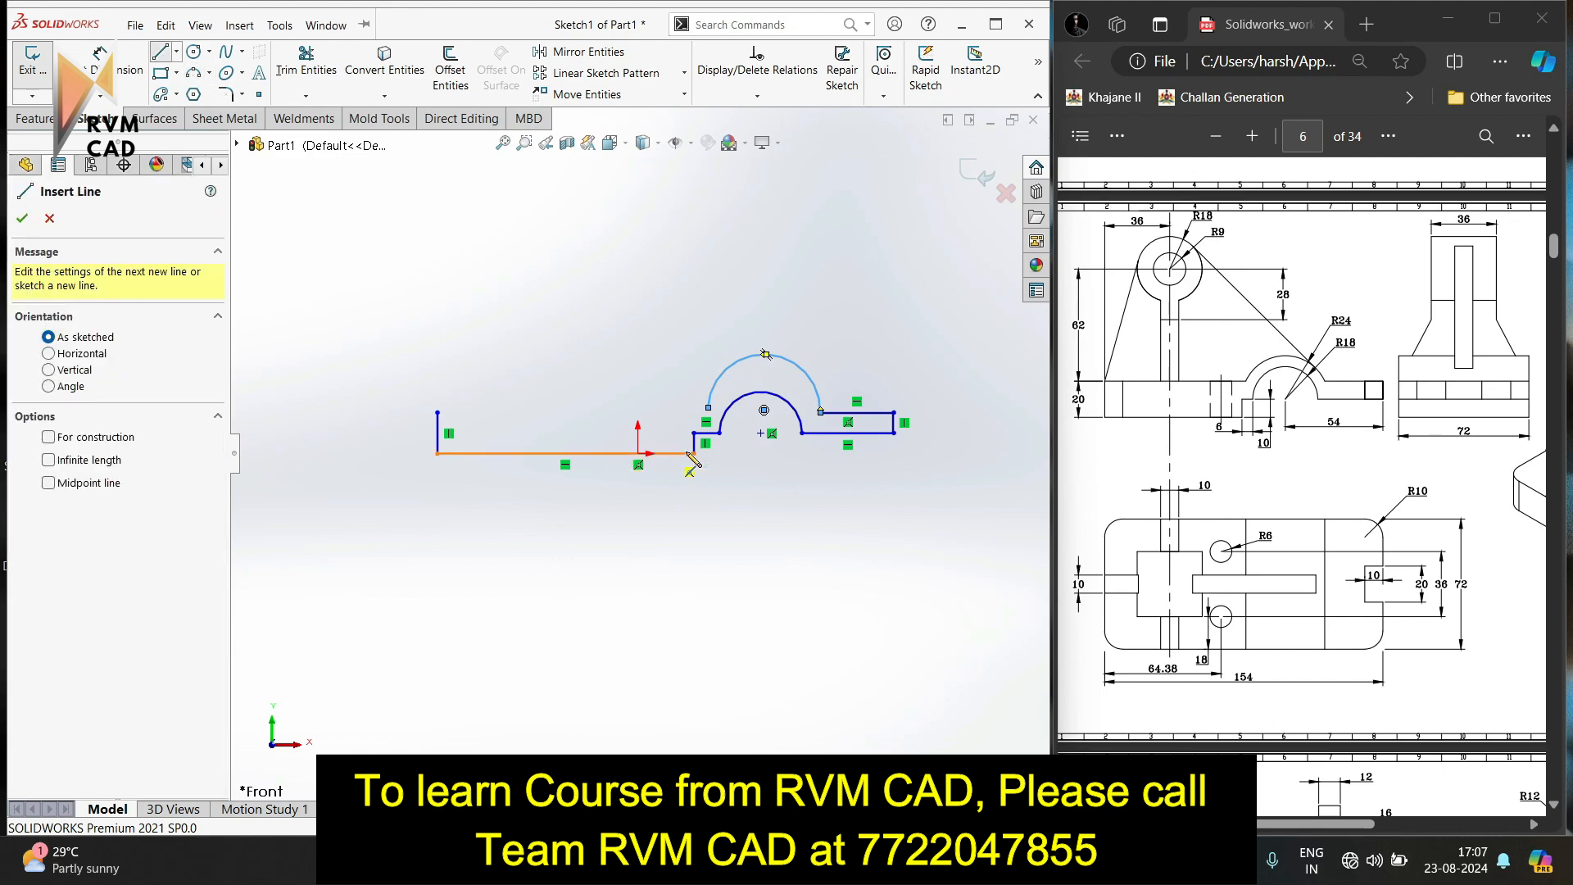
click(708, 407)
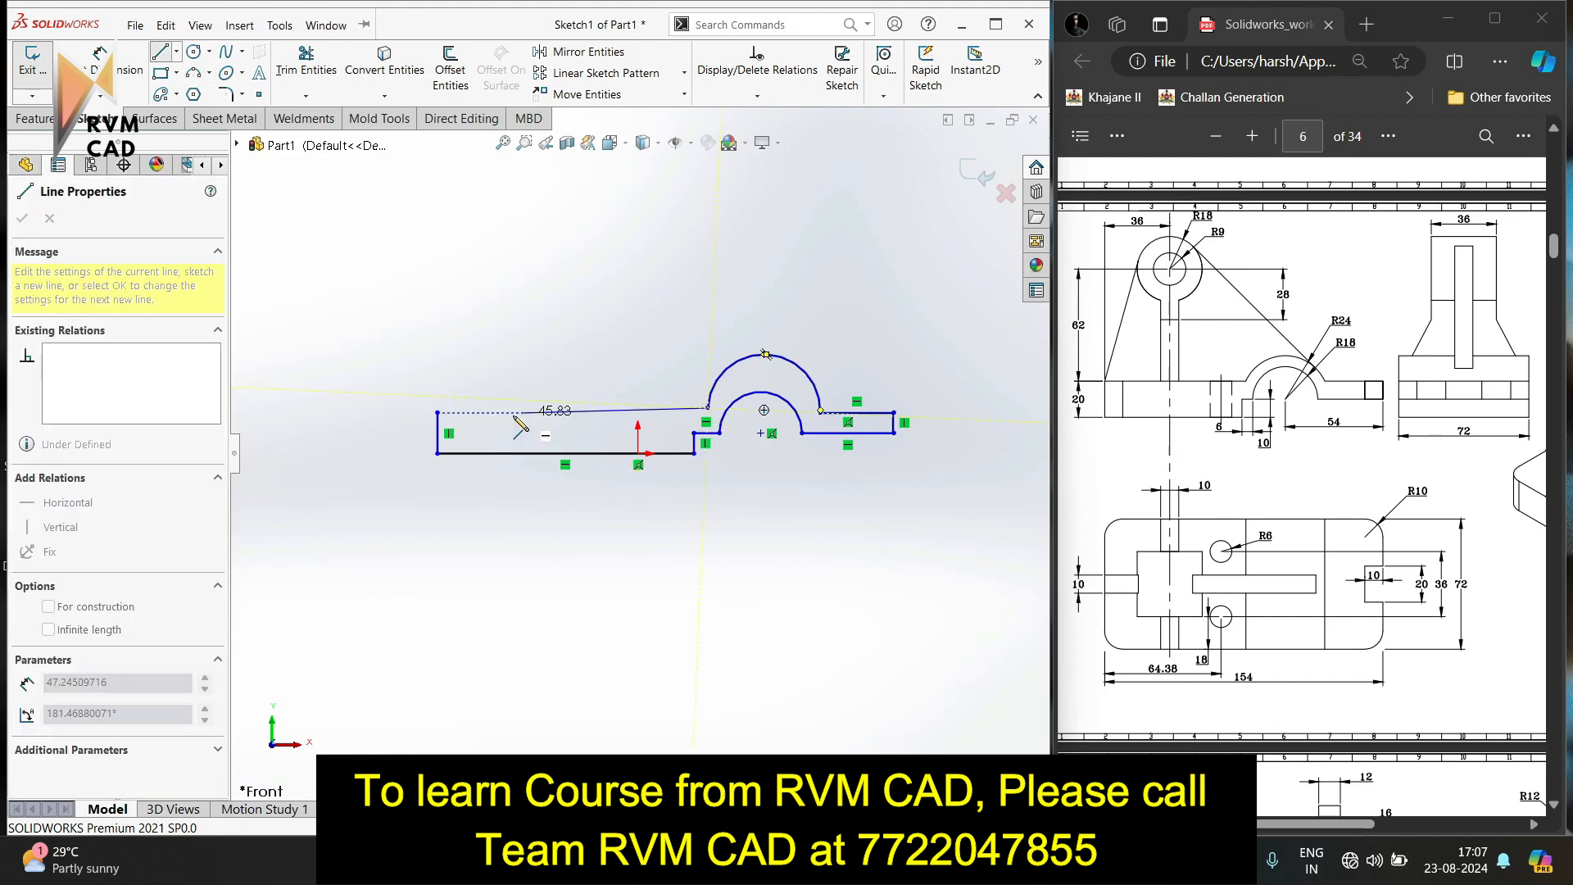
click(438, 412)
key(Escape)
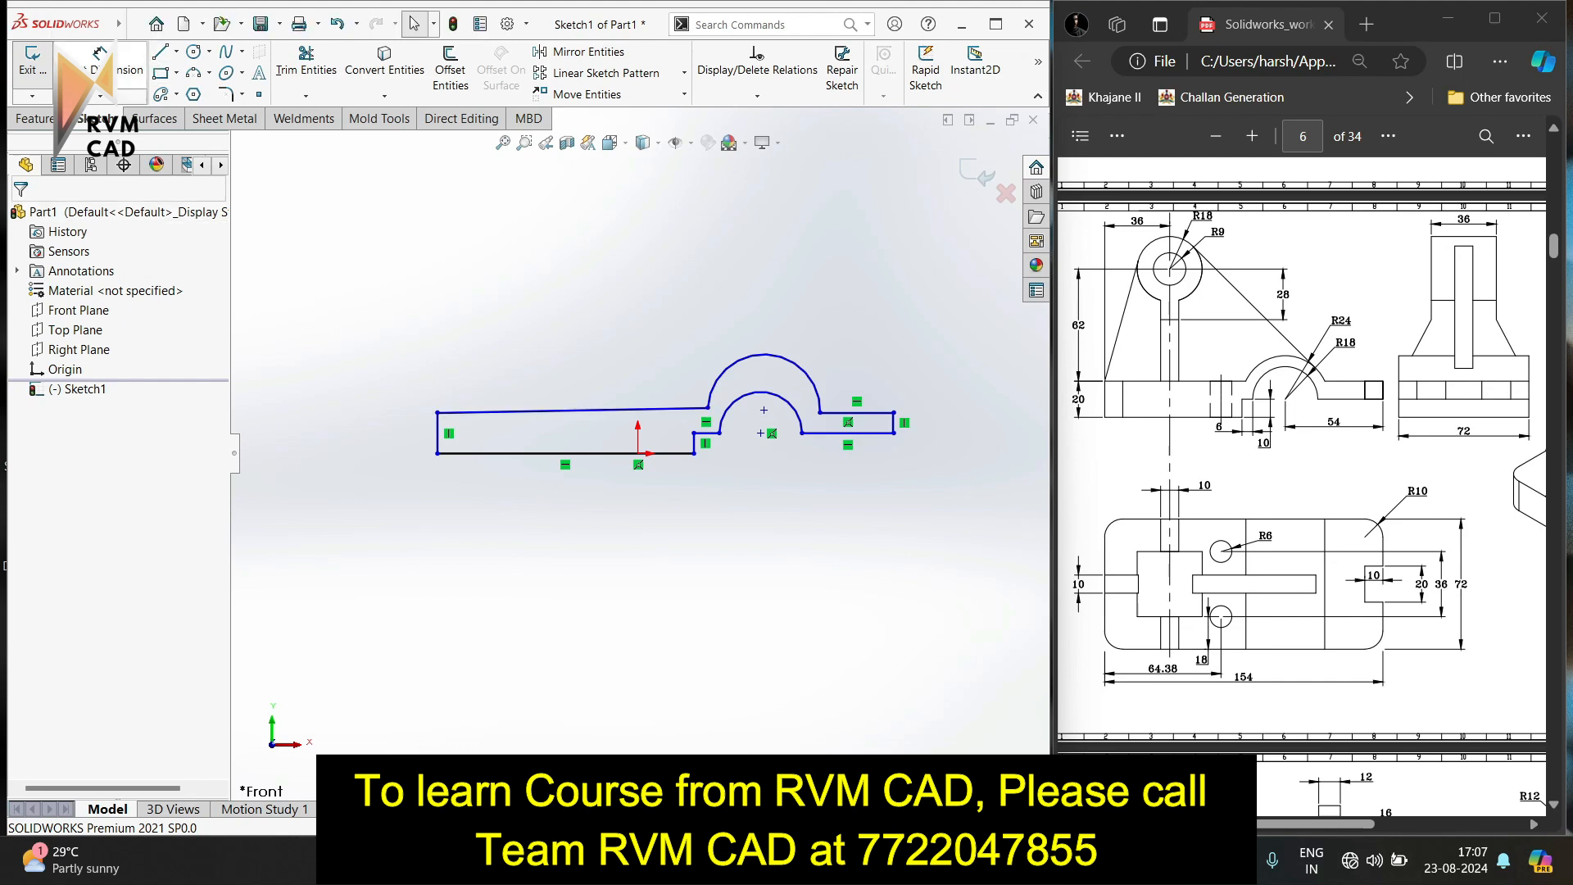
Dimension the profile's left vertical edge to 20 mm.
click(100, 68)
click(437, 431)
click(394, 428)
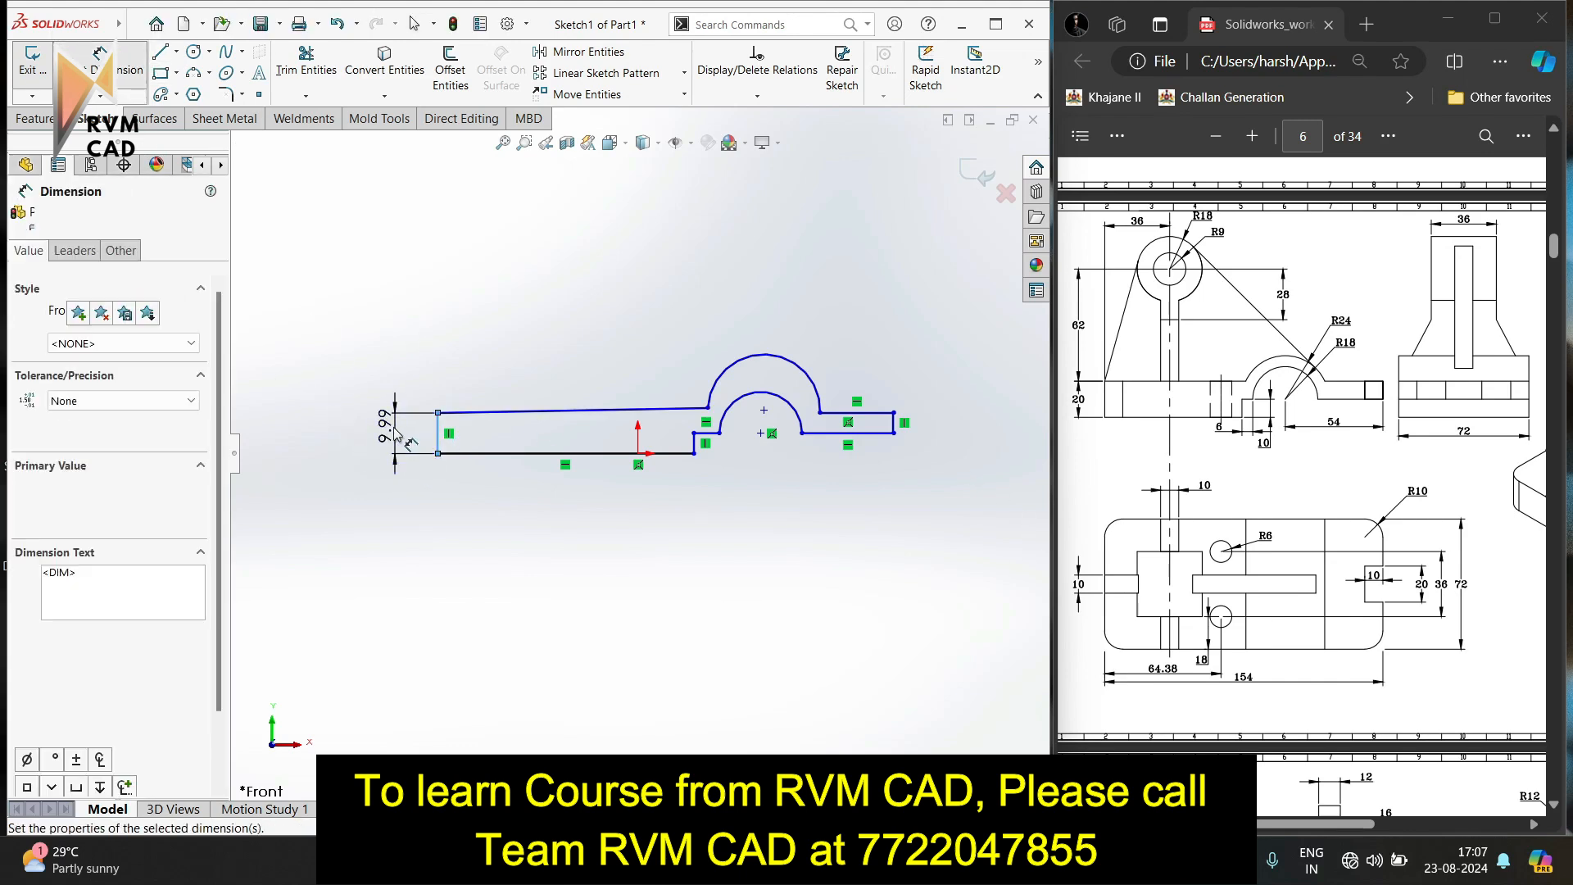
click(395, 433)
text(20)
key(Return)
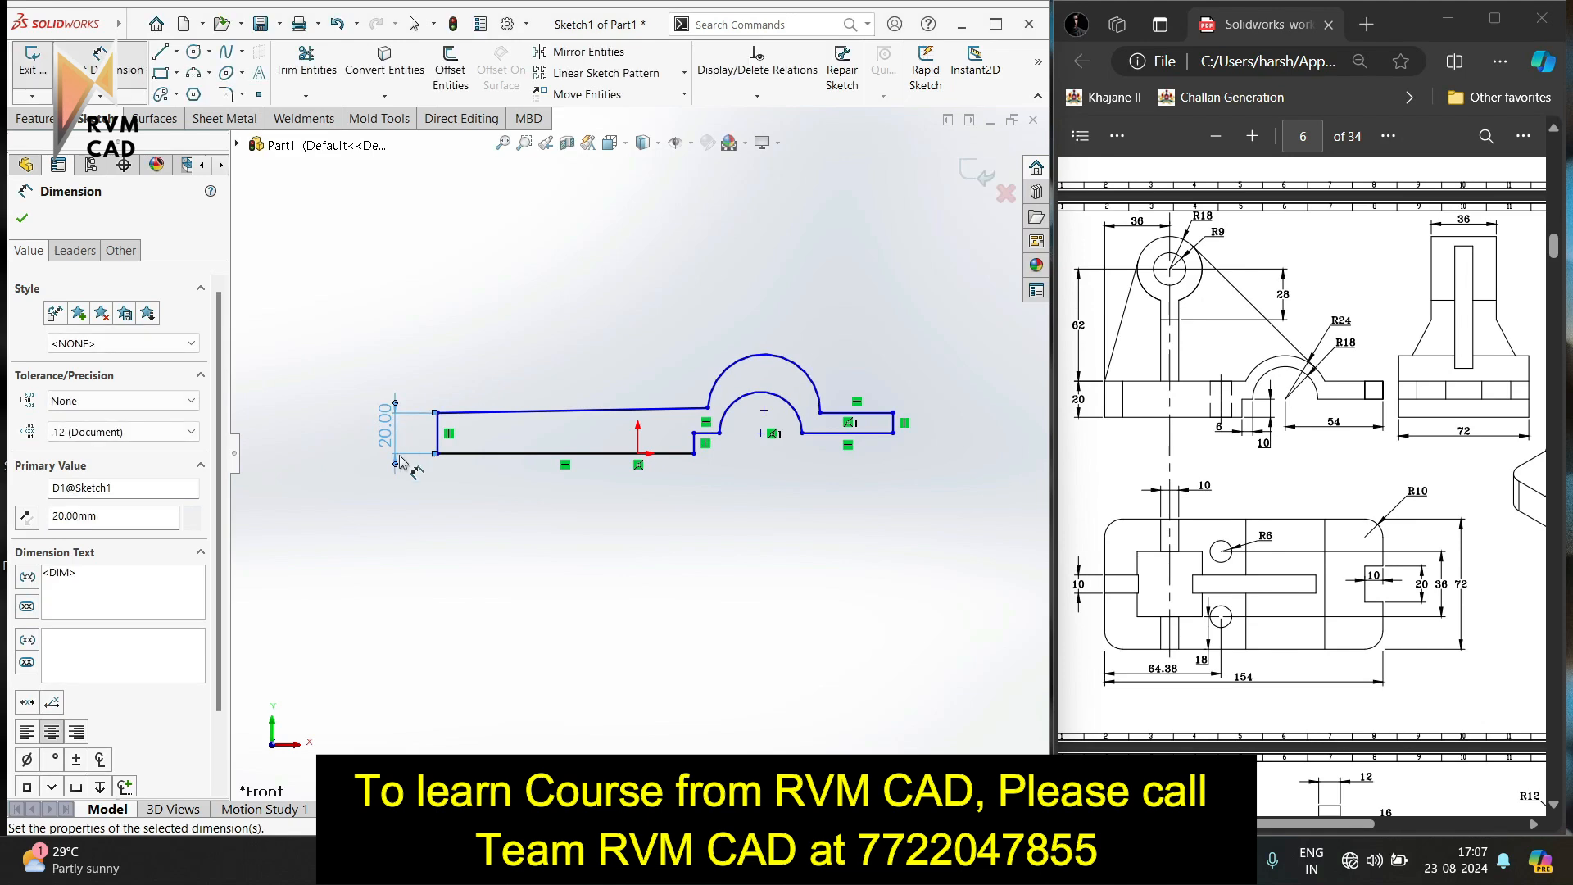
key(Escape)
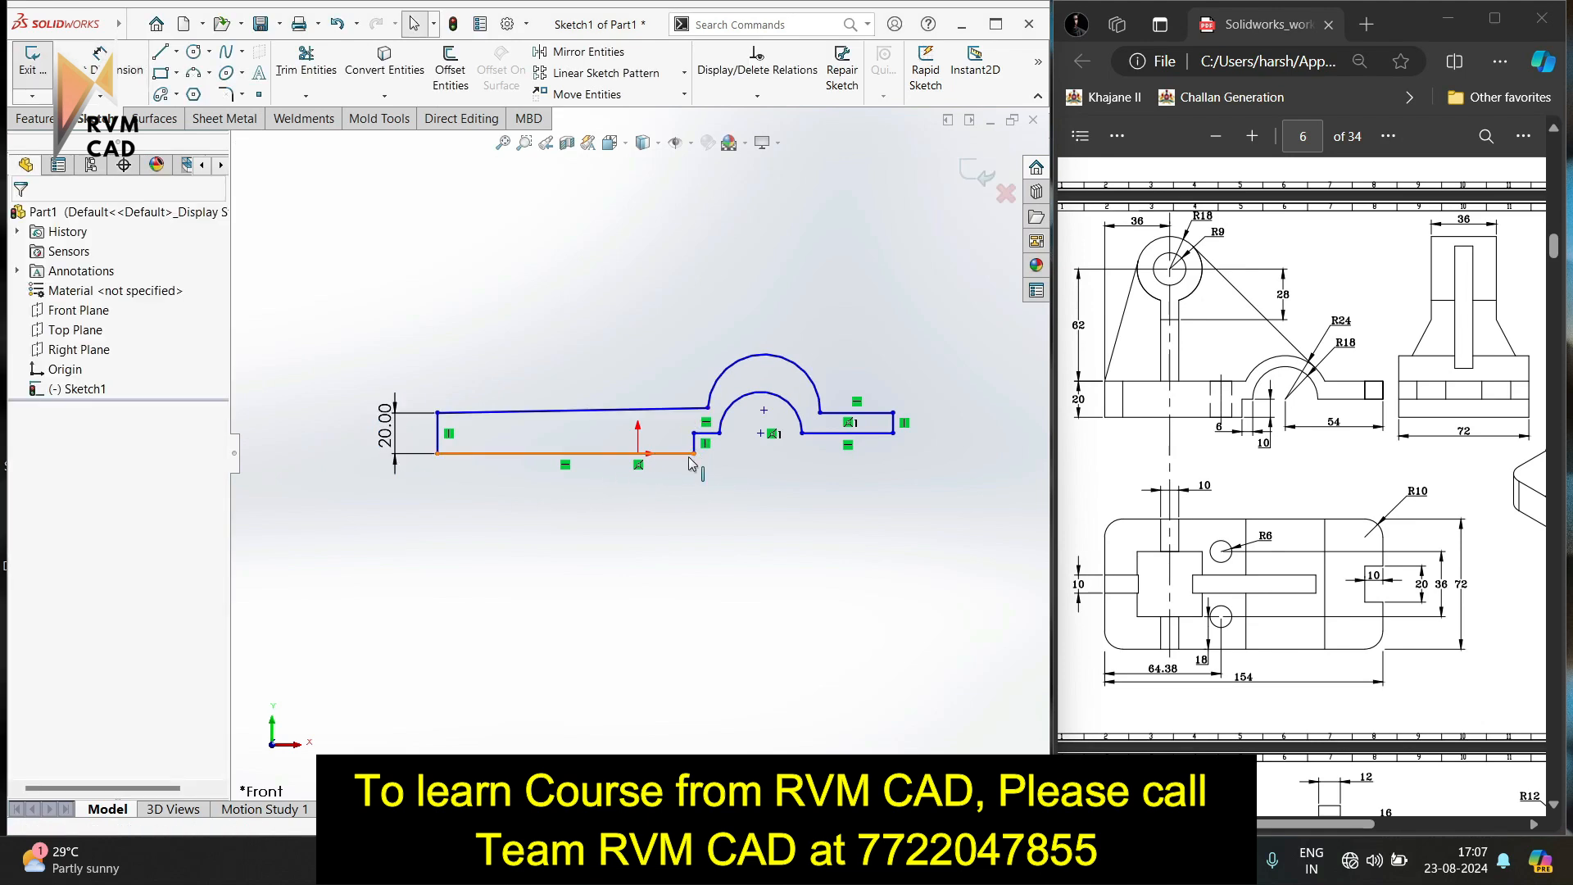
Make the midpoint of the bottom edge coincident with the origin.
click(565, 453)
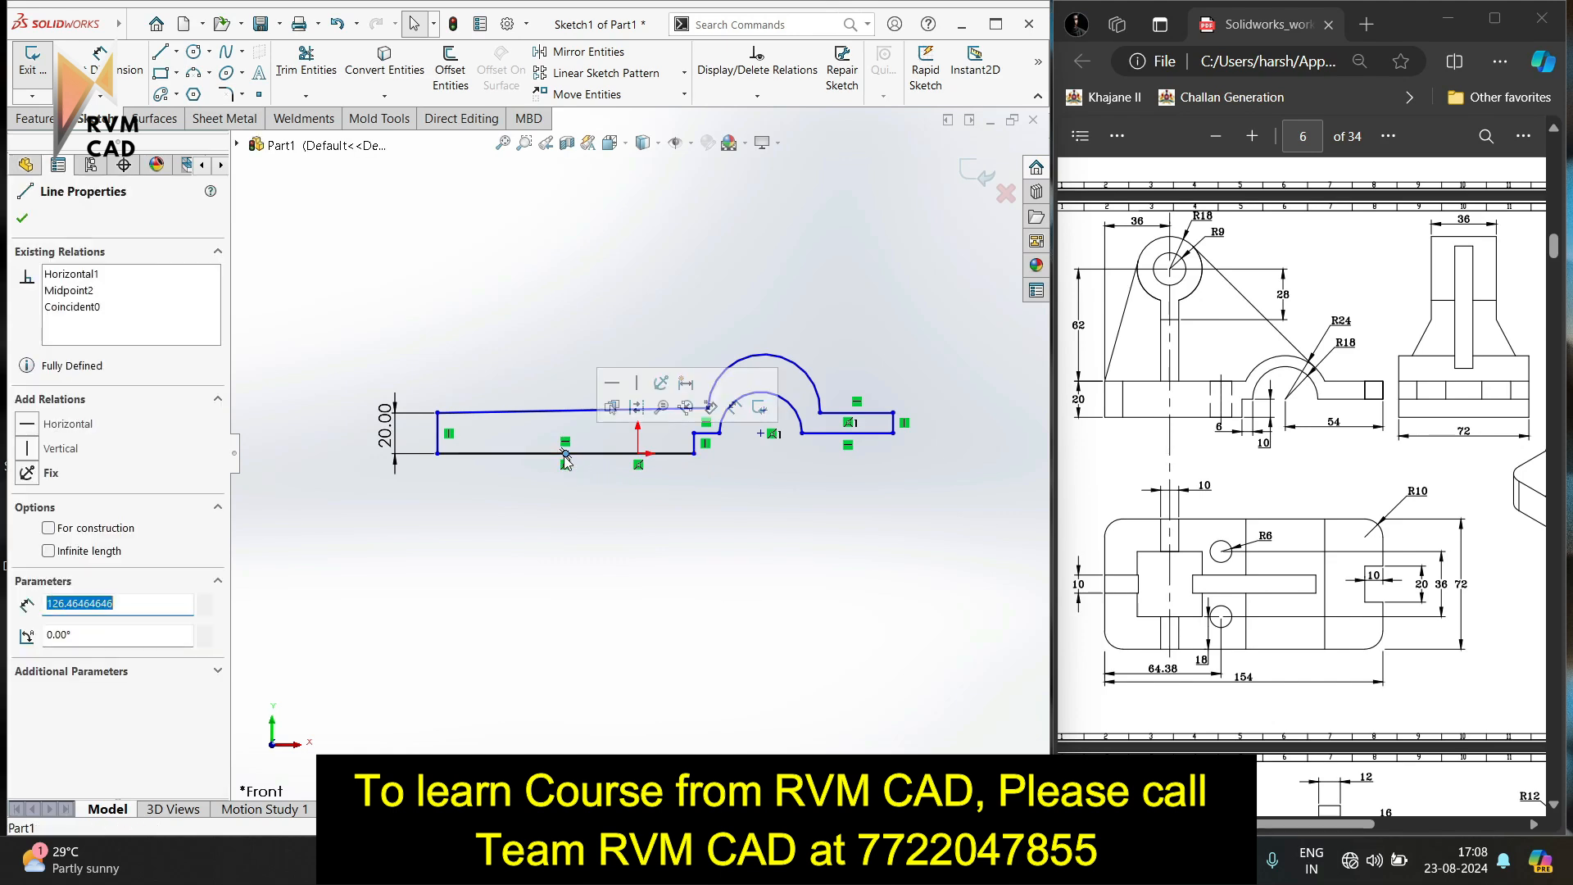
click(638, 455)
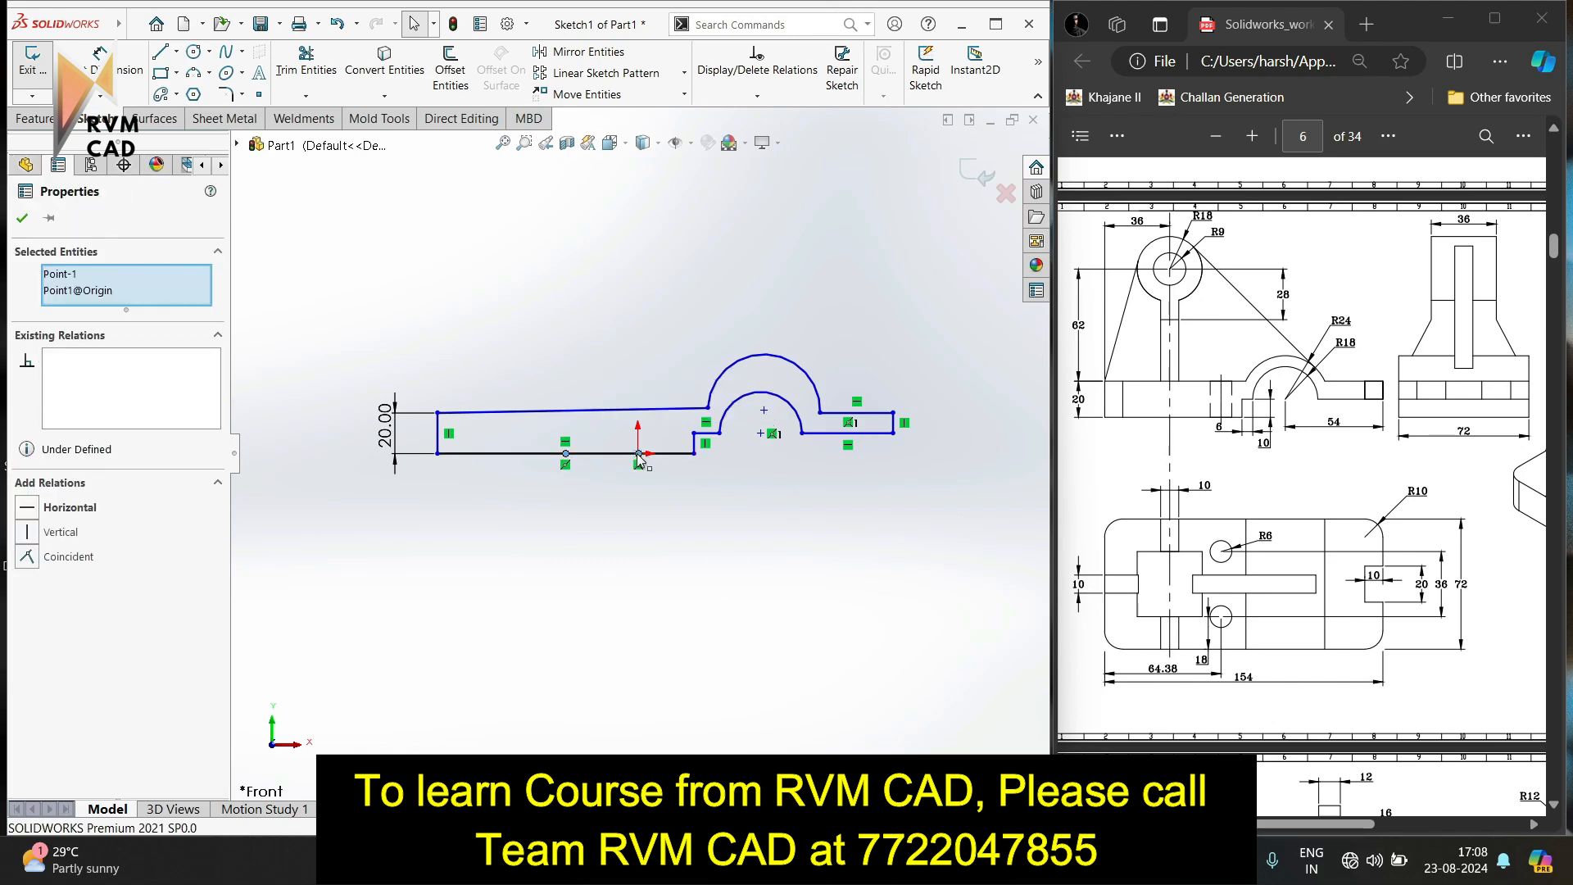
click(29, 562)
click(418, 549)
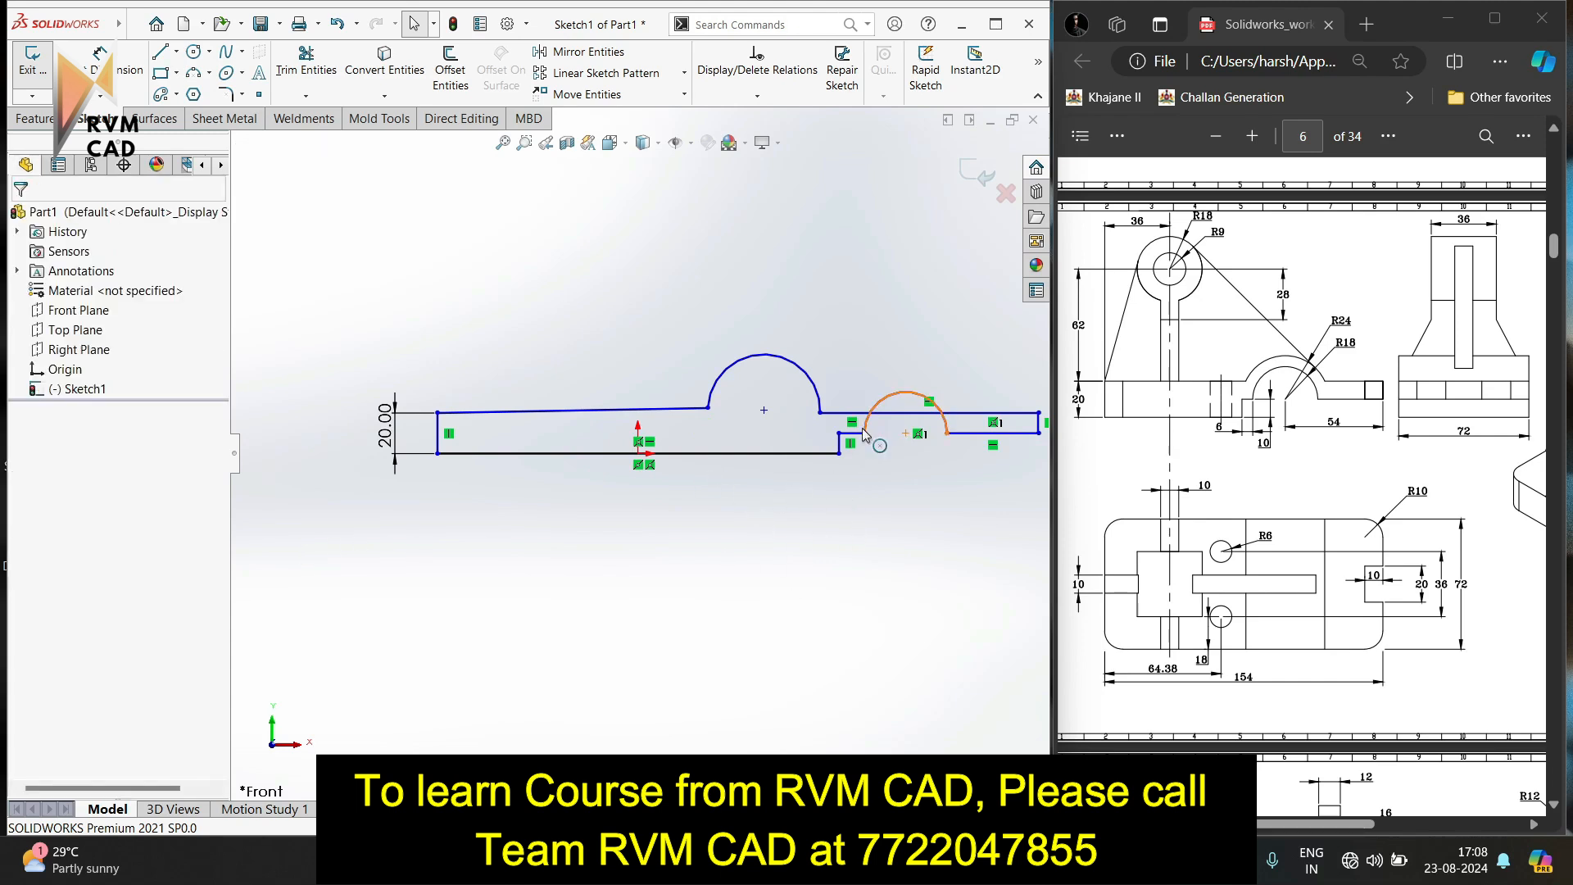
Apply a Horizontal relation to the sloped upper left line.
click(651, 408)
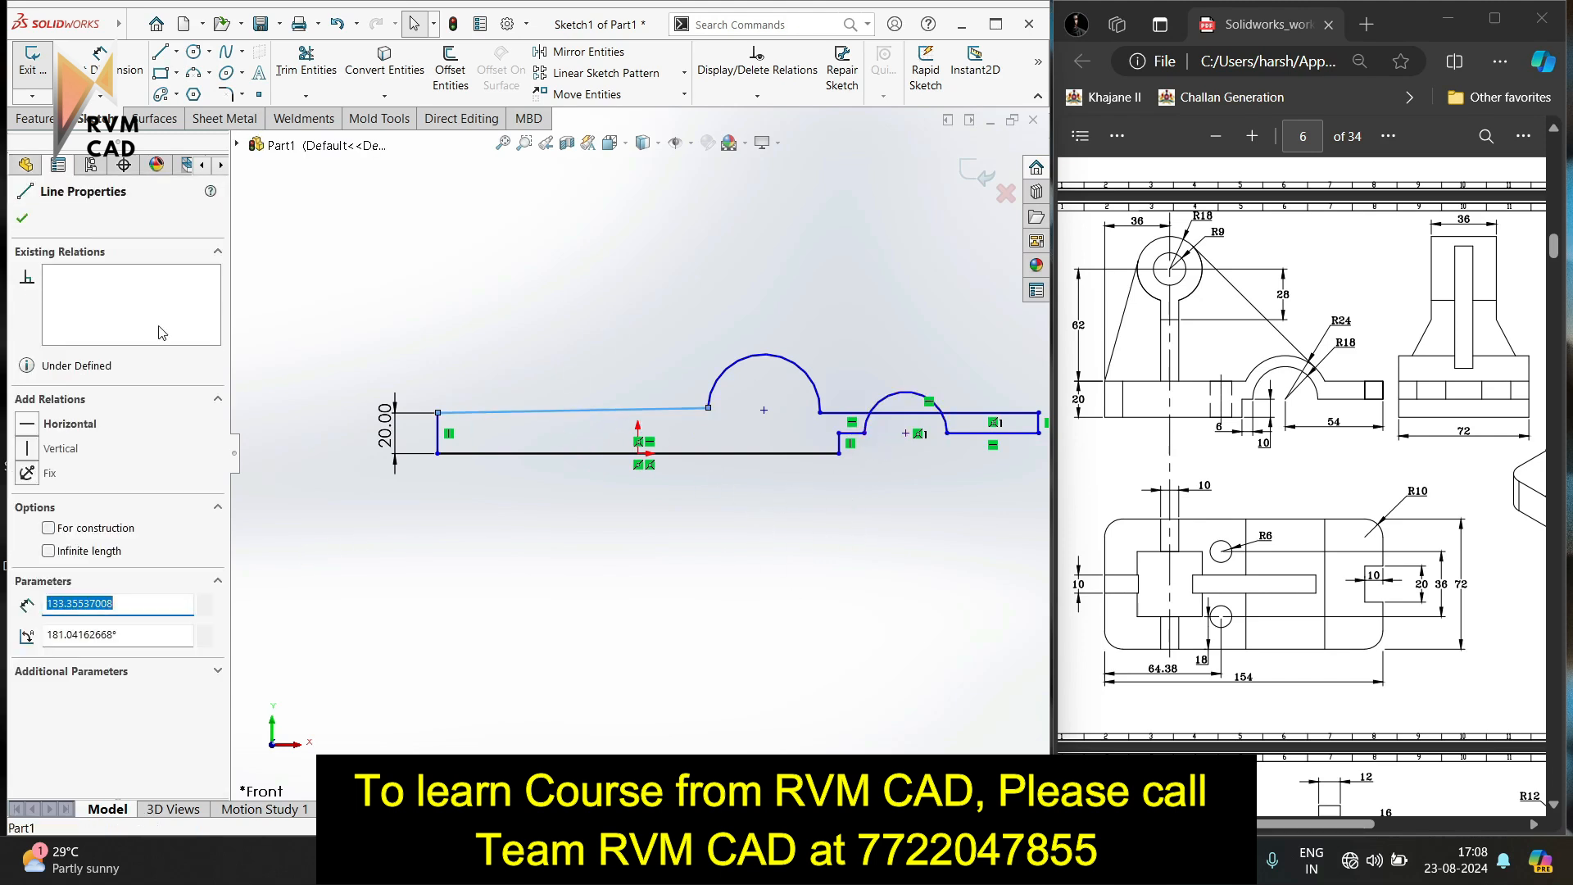
click(29, 419)
click(757, 484)
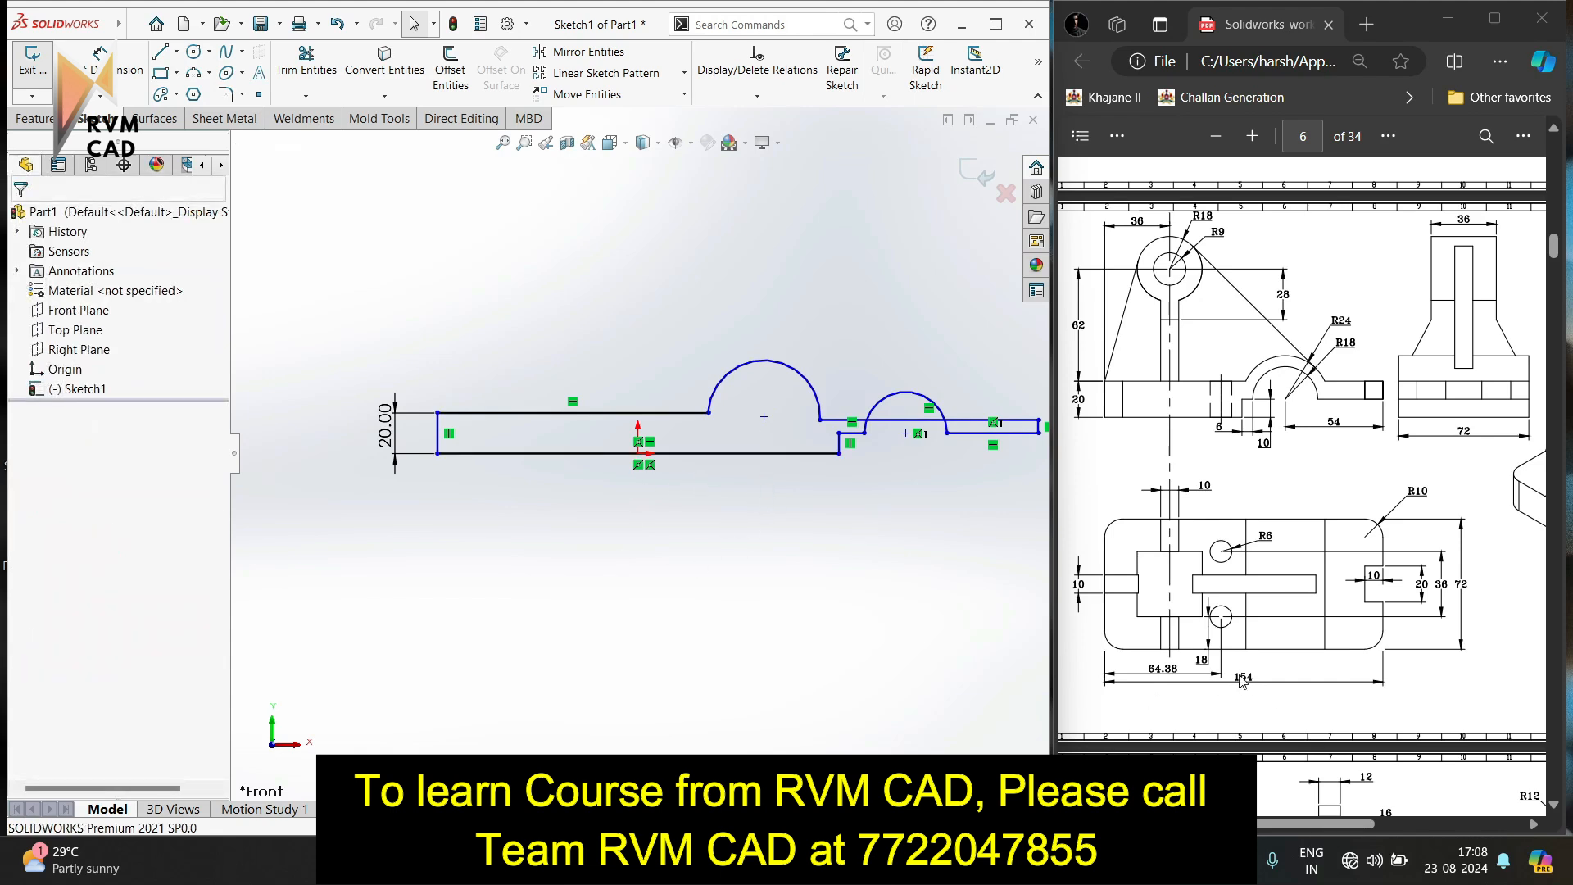
Dimension the overall length from the lower left corner to the right end's lower corner as 154 mm.
click(448, 460)
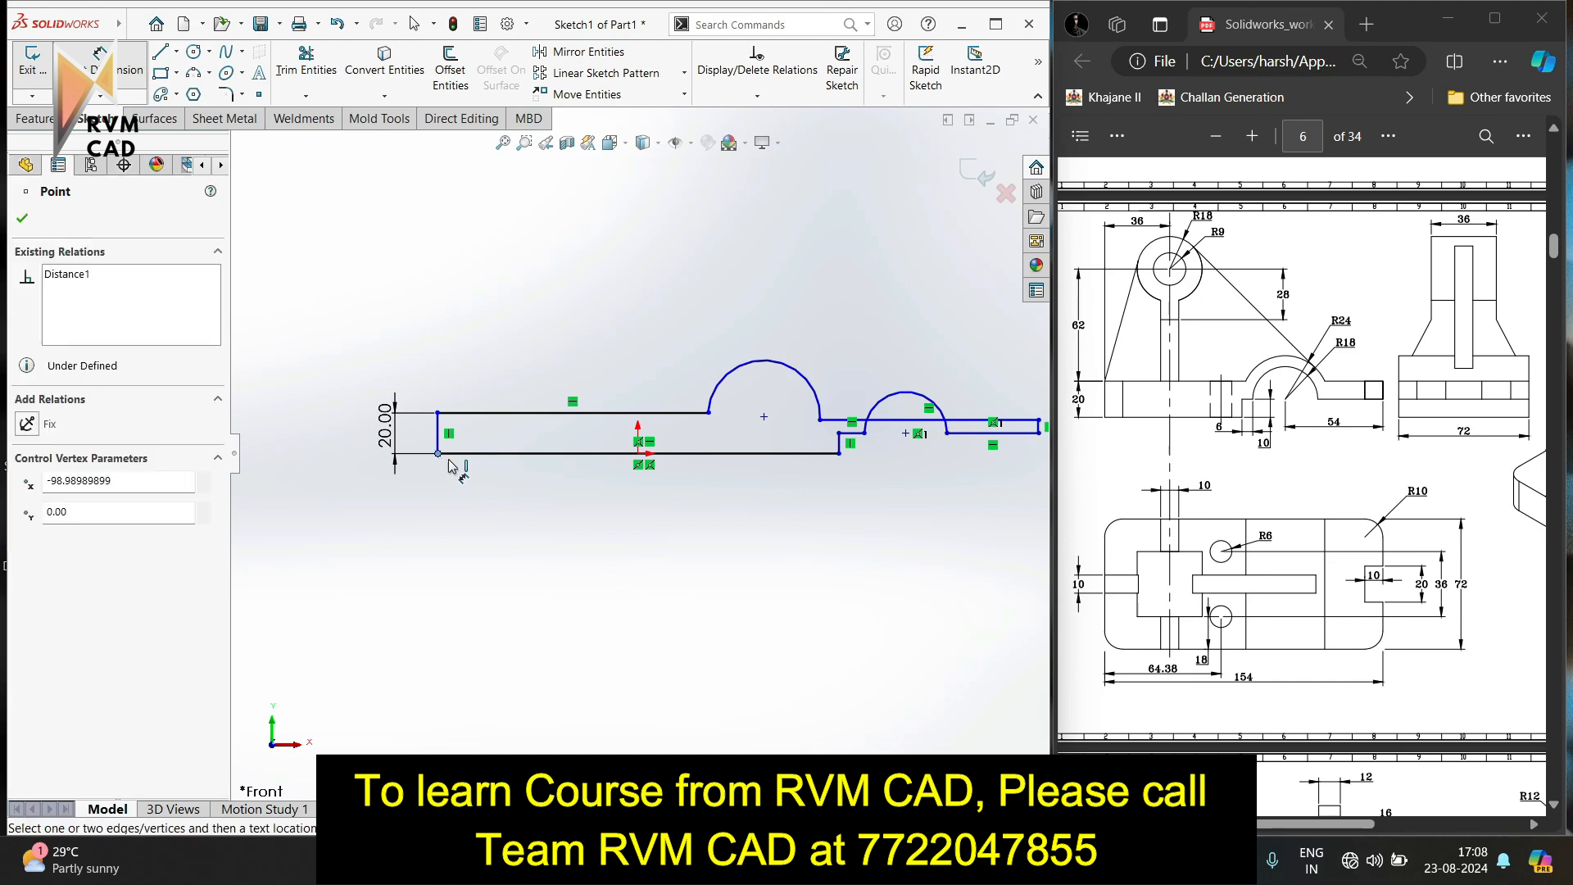
click(1039, 432)
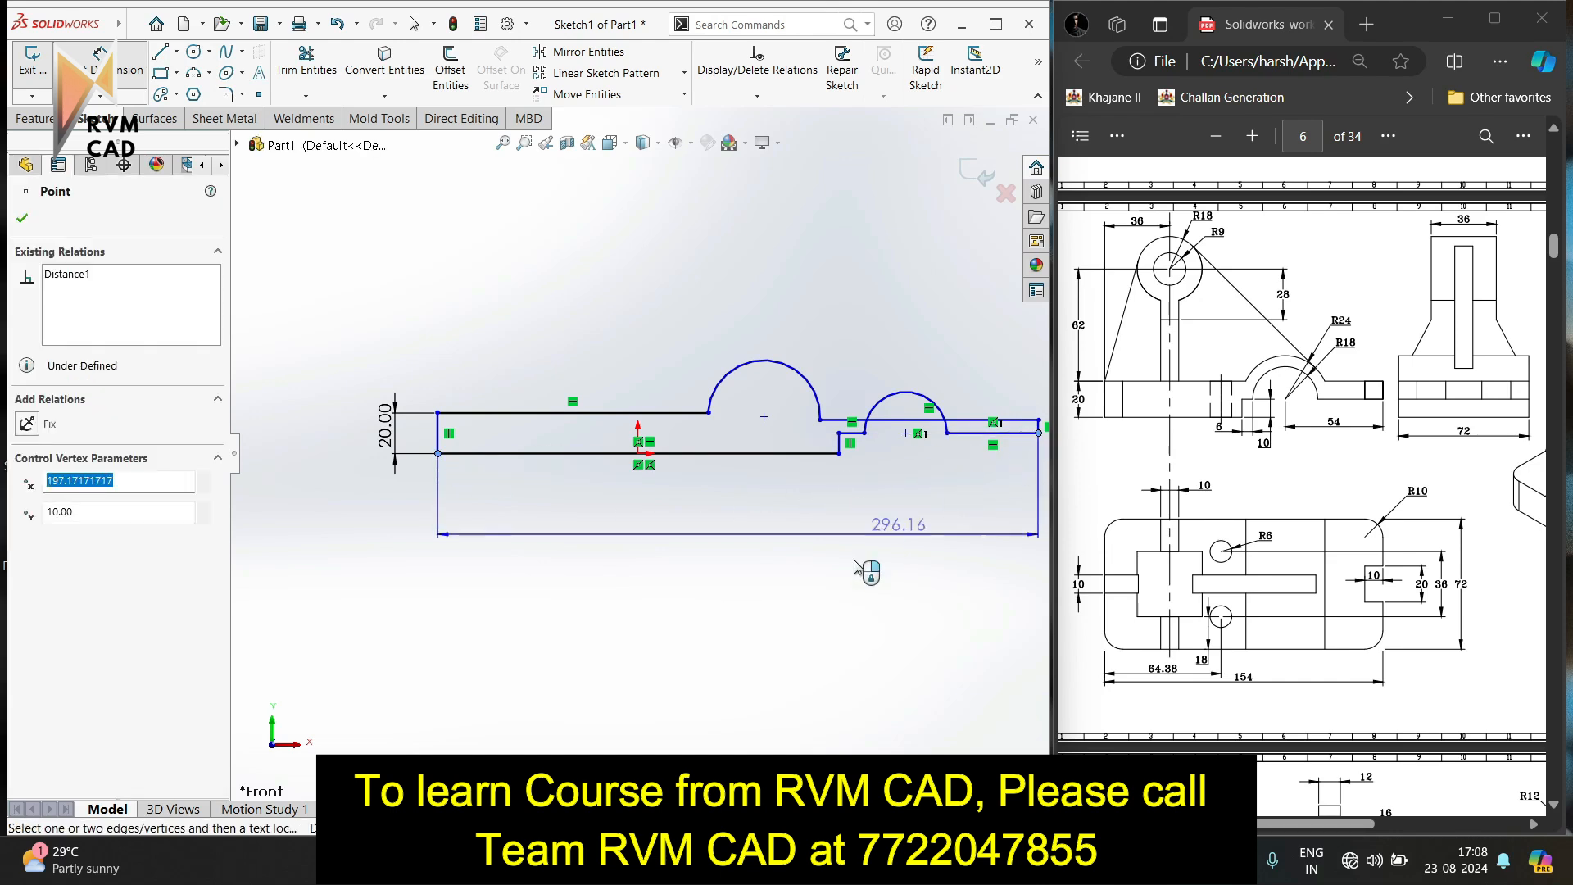
click(721, 548)
text(1)
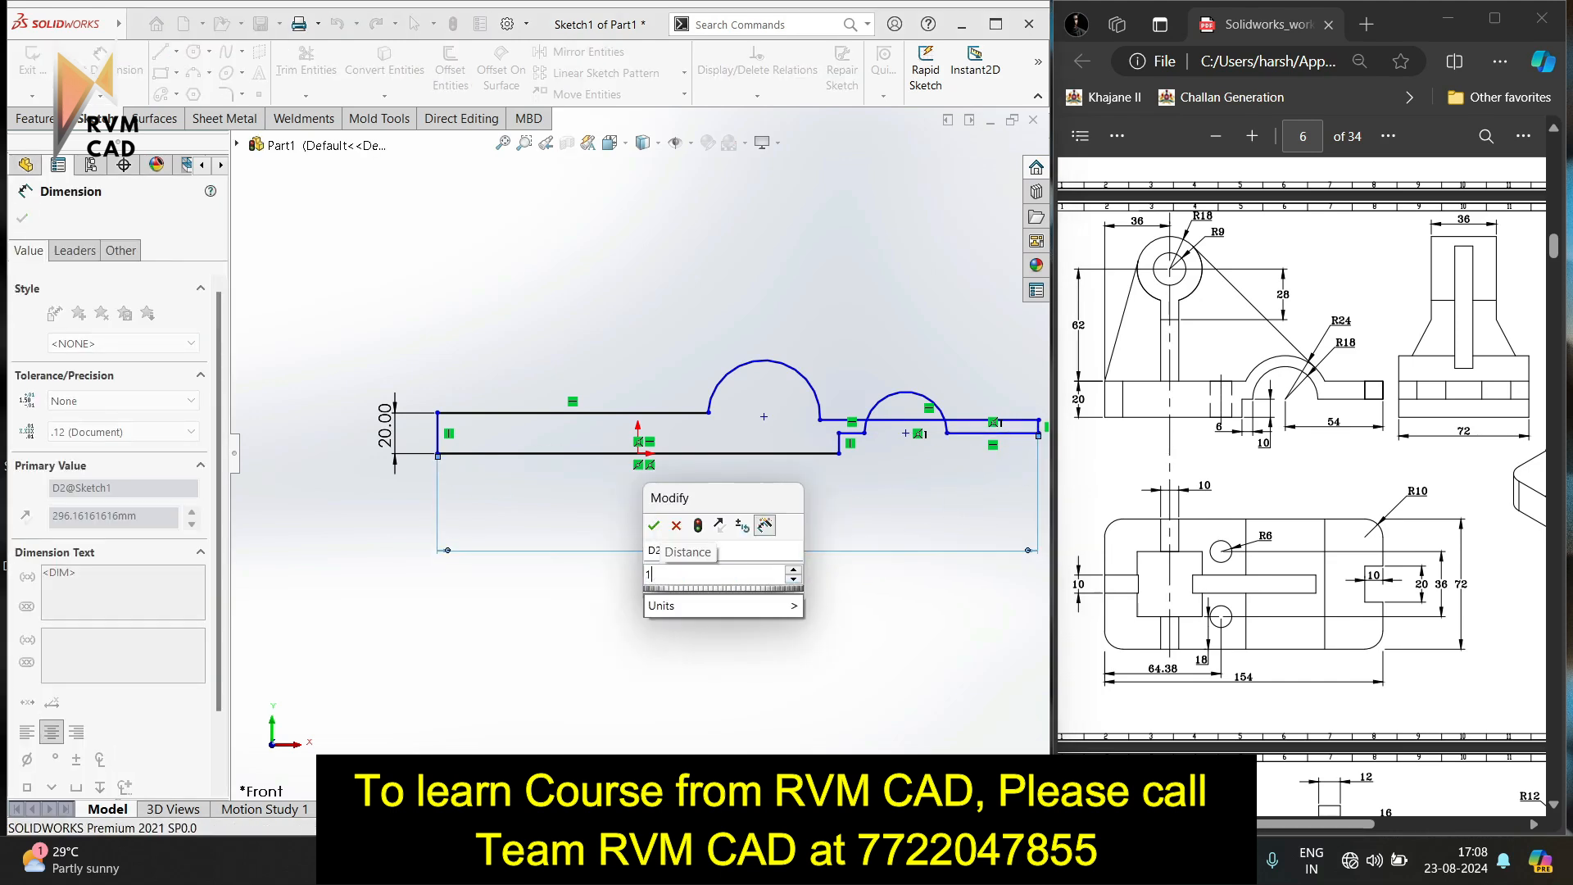
text(54)
key(Return)
click(891, 554)
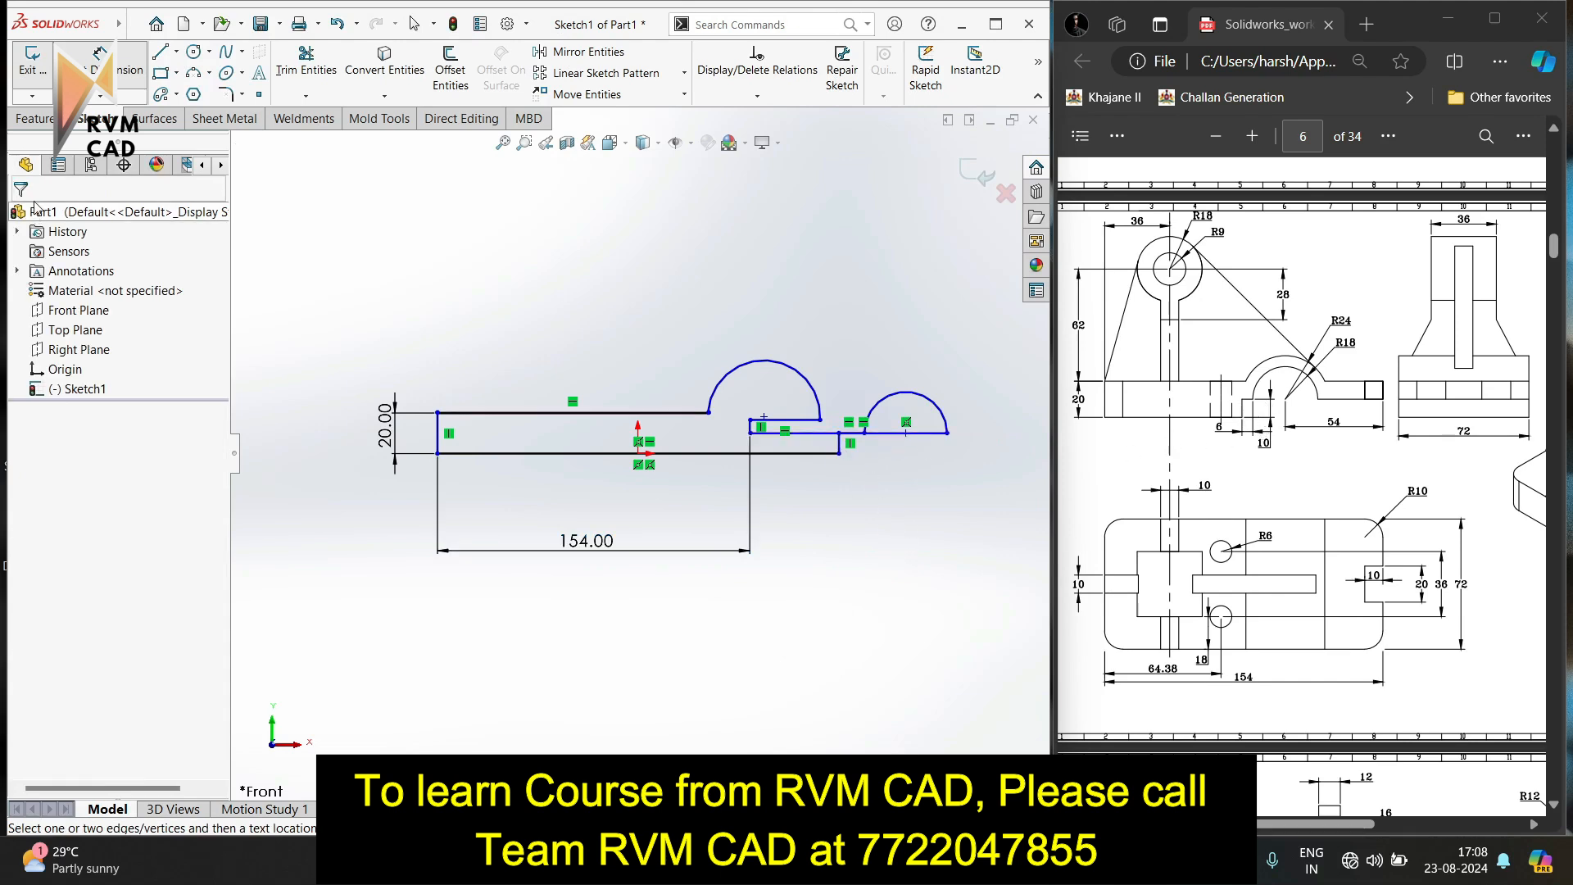
key(Escape)
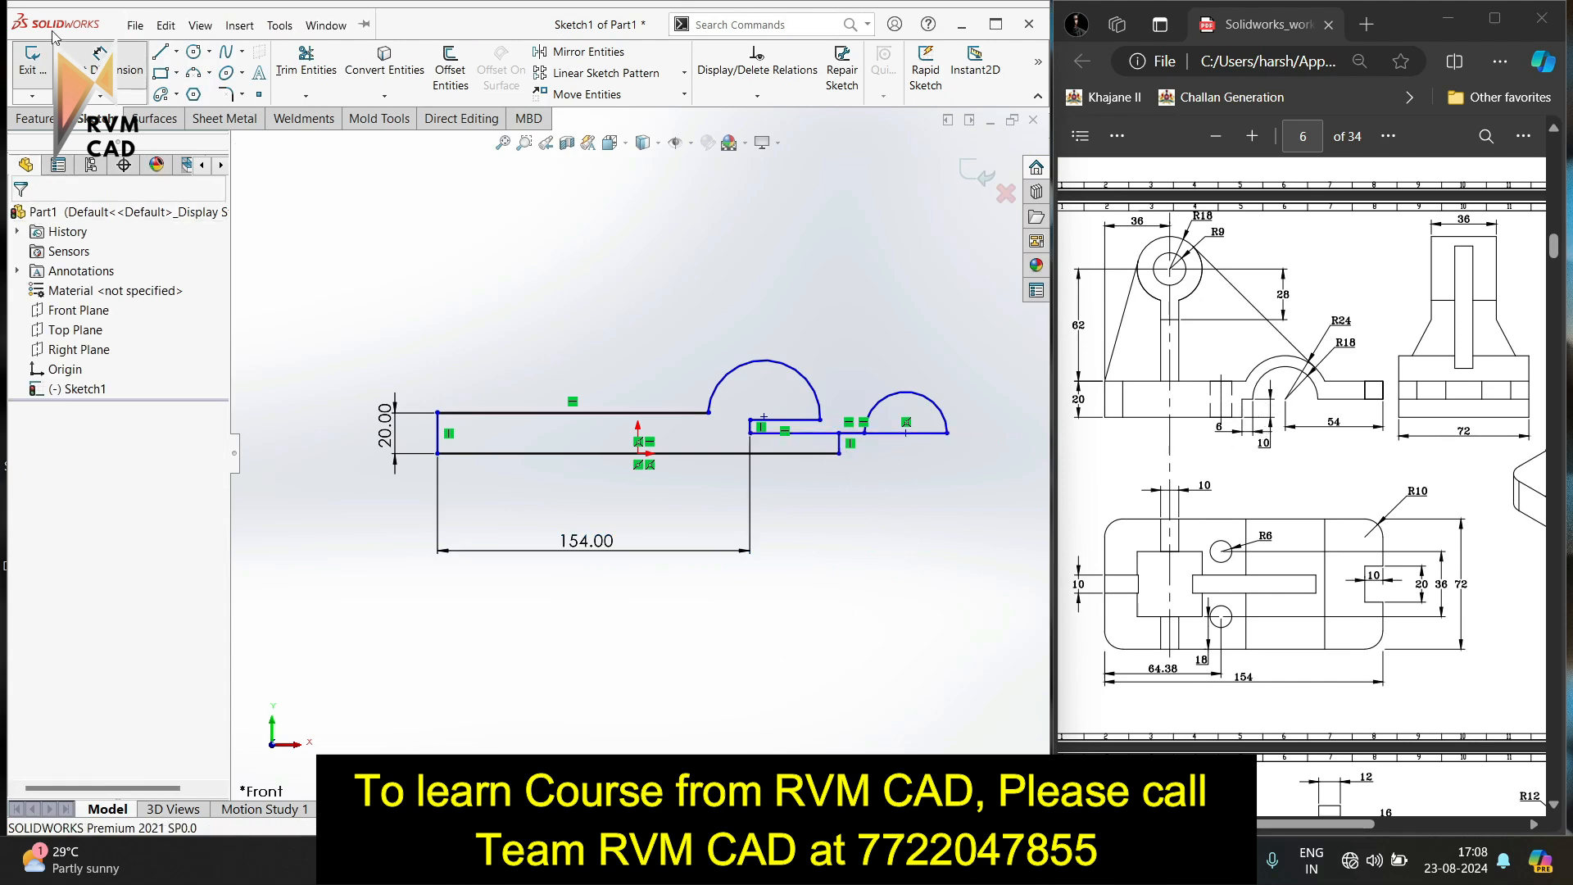
Dimension the short vertical edge at the end of the bottom line to 10 mm.
click(839, 447)
click(93, 56)
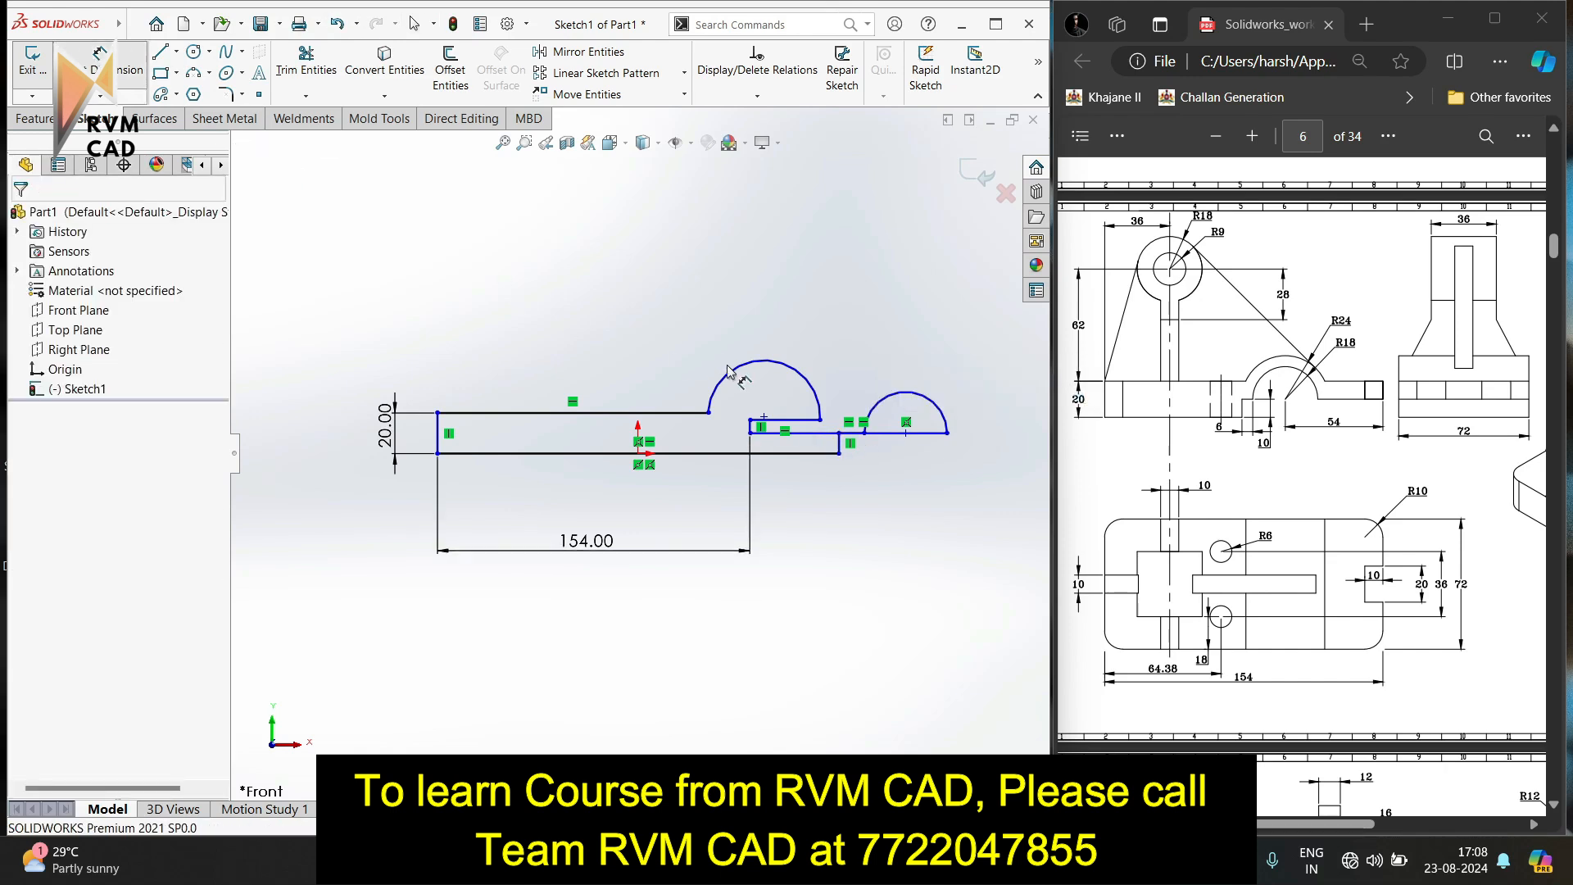
click(843, 447)
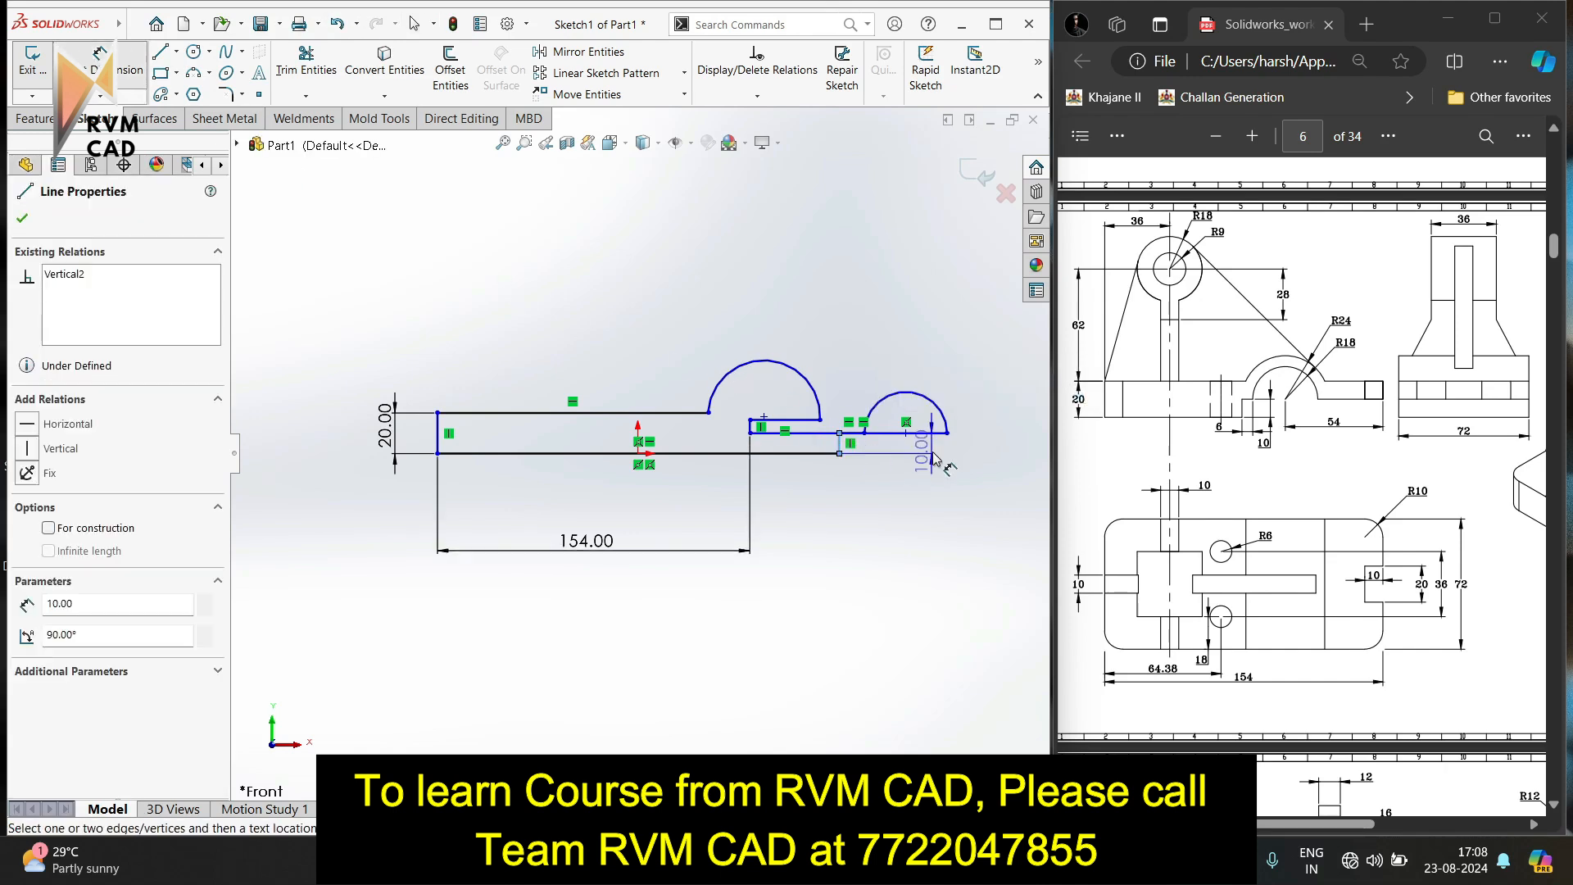
click(876, 469)
key(Return)
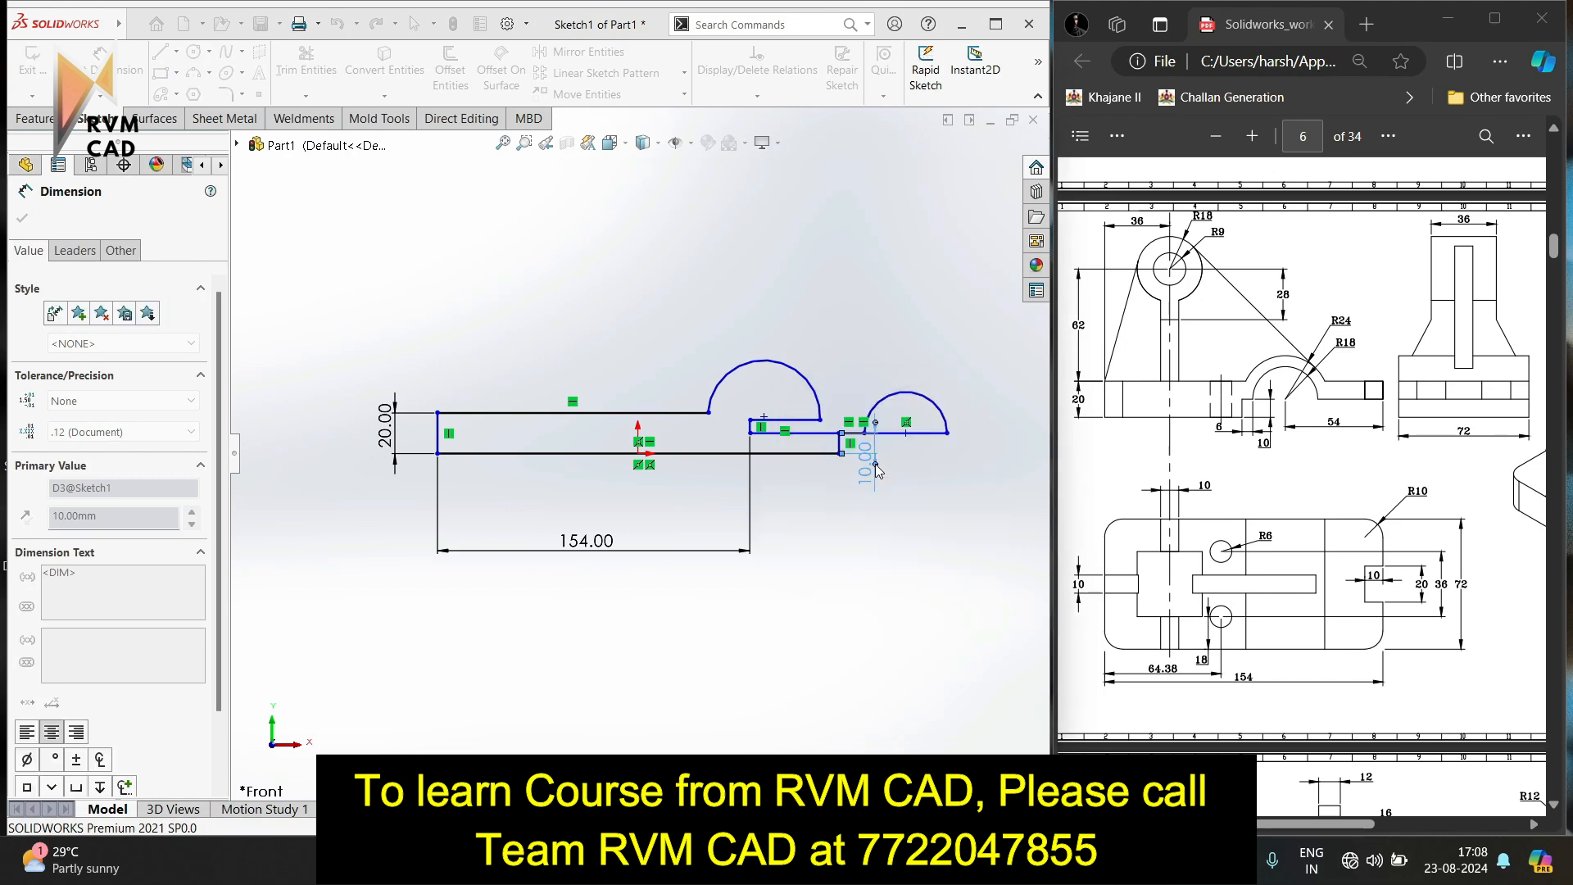
Reshape the profile freehand by moving the arc endpoints and right-end corners, so both arcs bulge upward and the right end closes beyond them.
scroll(857, 457, down, 3)
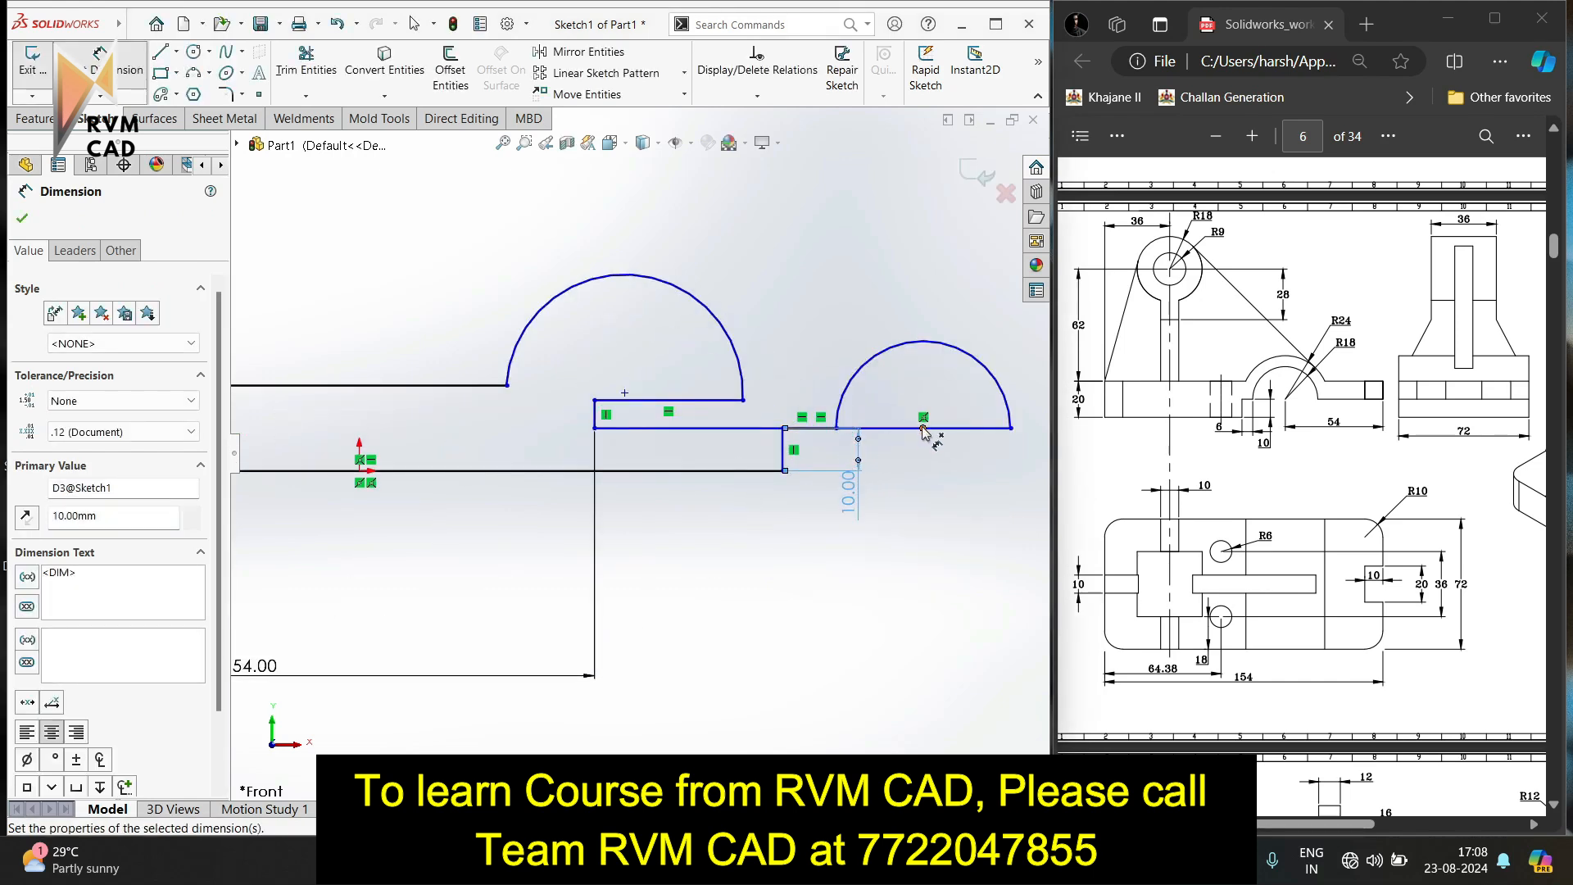
key(Escape)
drag(924, 428, 823, 429)
drag(594, 429, 973, 421)
drag(743, 402, 923, 394)
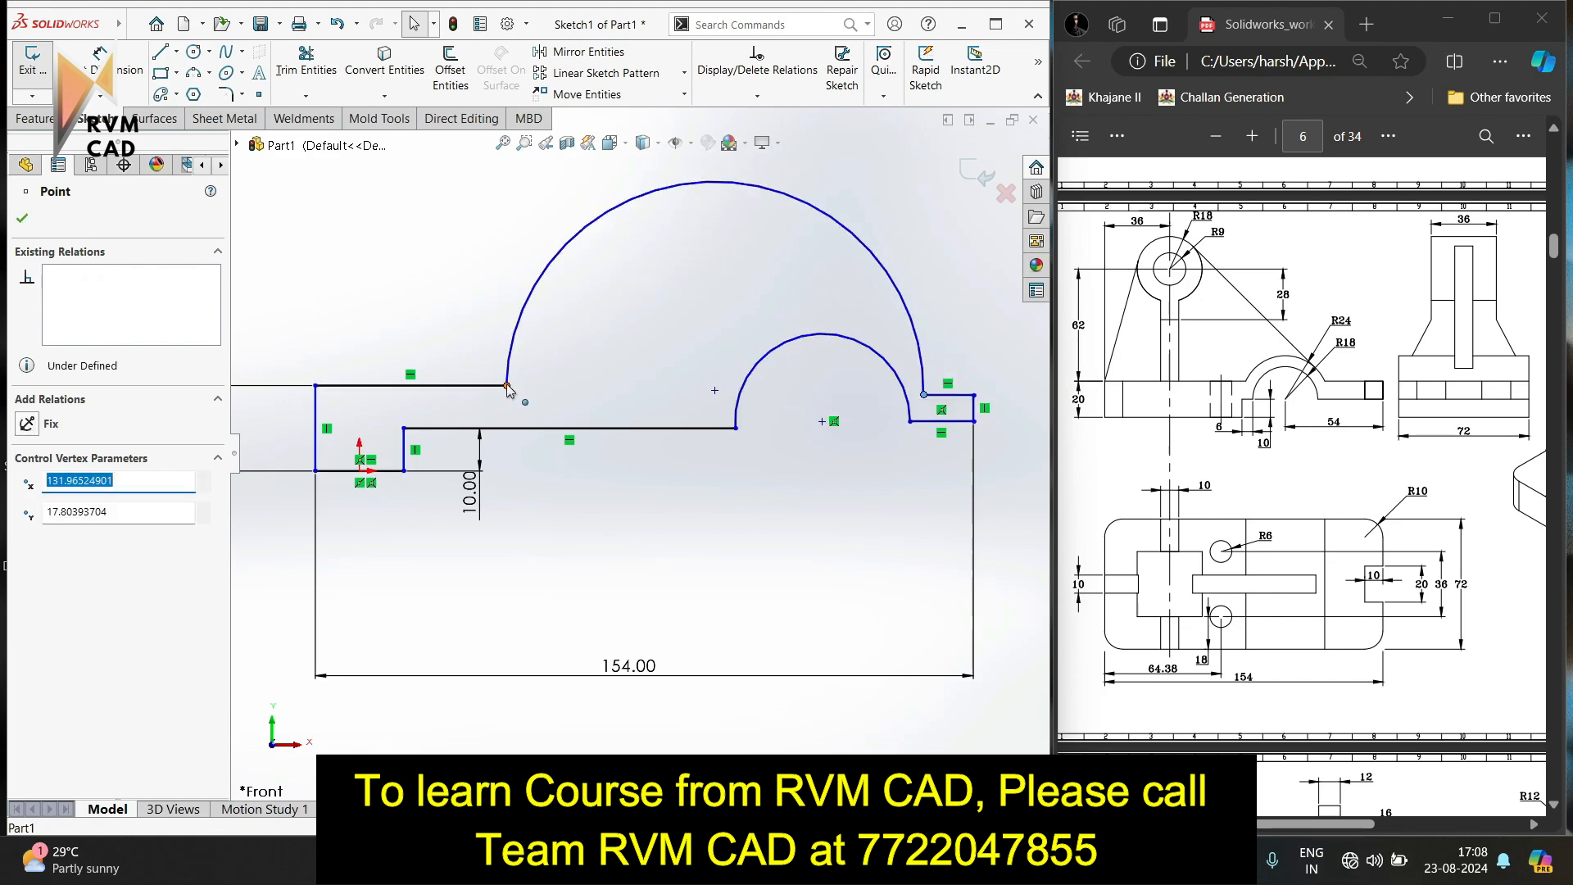
drag(501, 391, 714, 385)
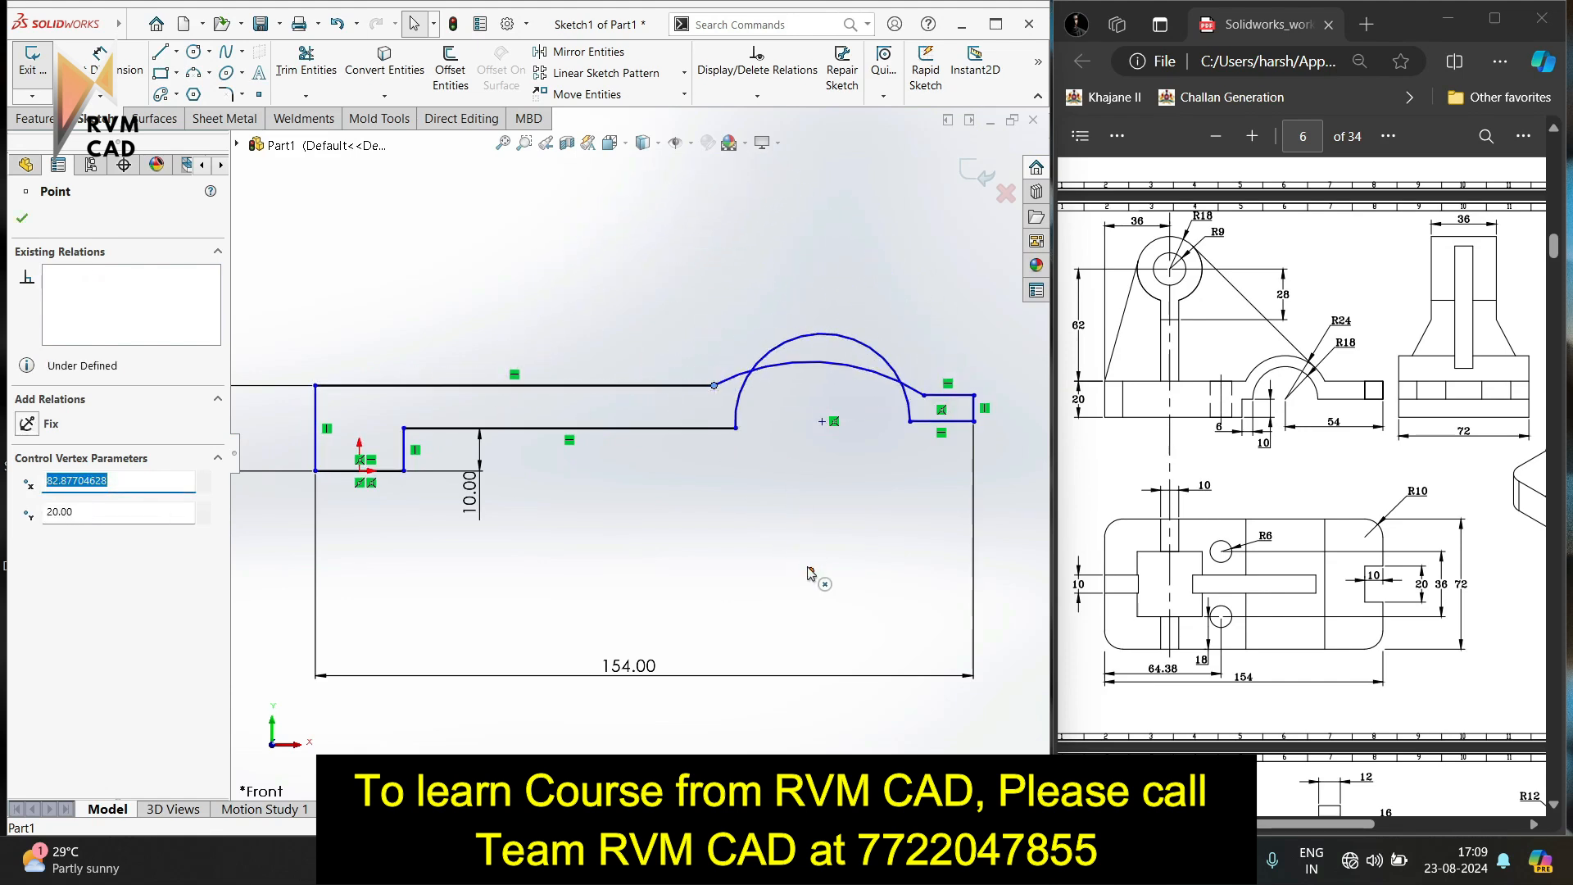
mouse_move(810, 573)
mouse_down()
mouse_move(826, 494)
mouse_move(772, 435)
mouse_move(769, 451)
mouse_up()
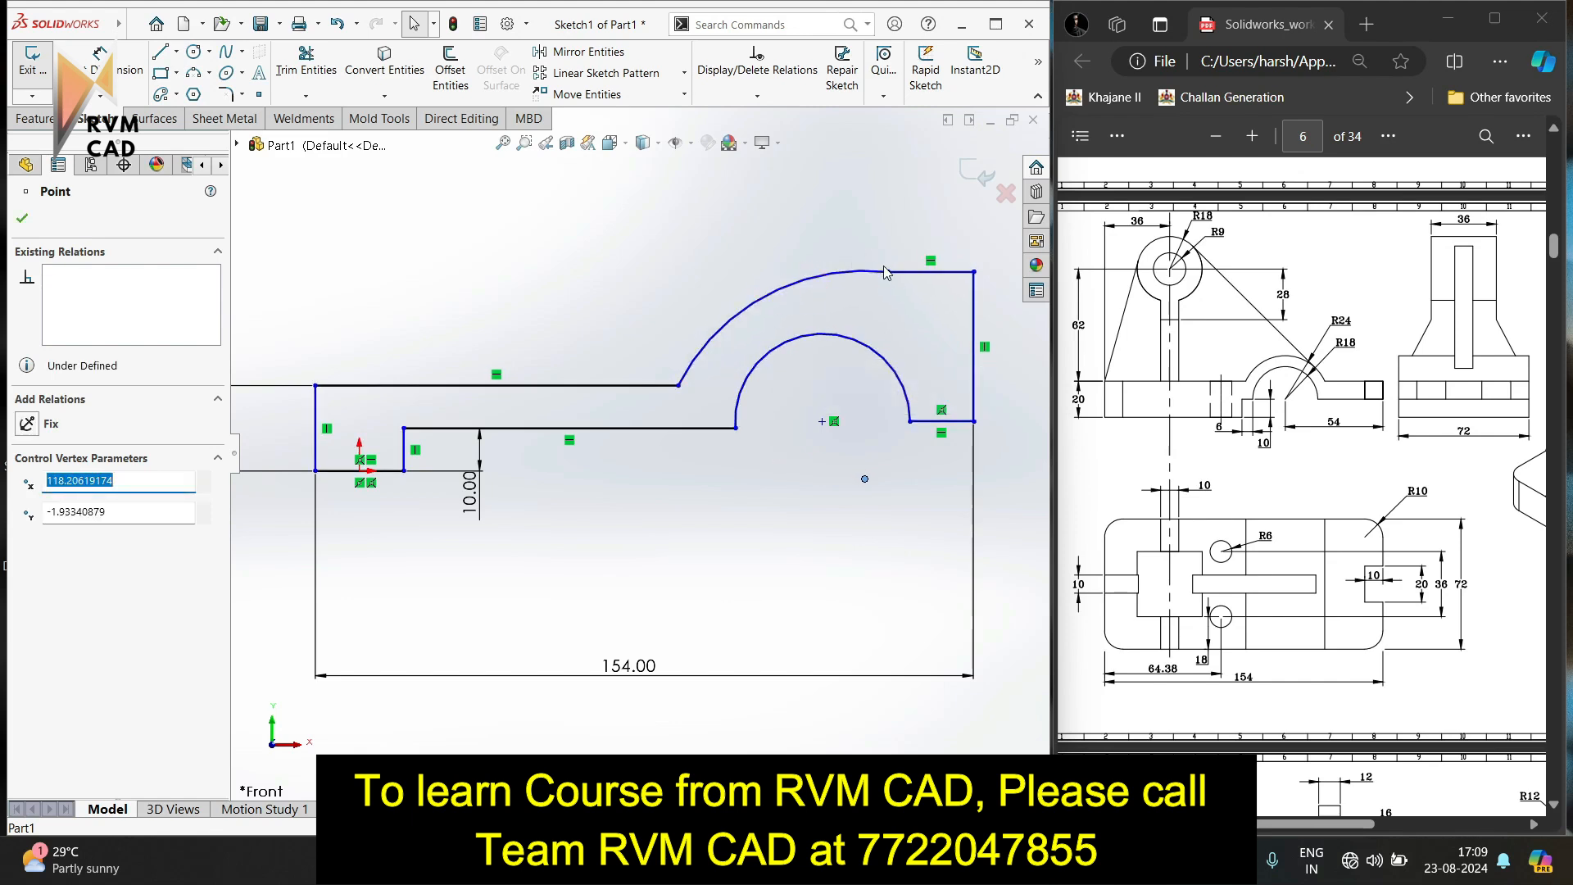
drag(892, 282, 699, 385)
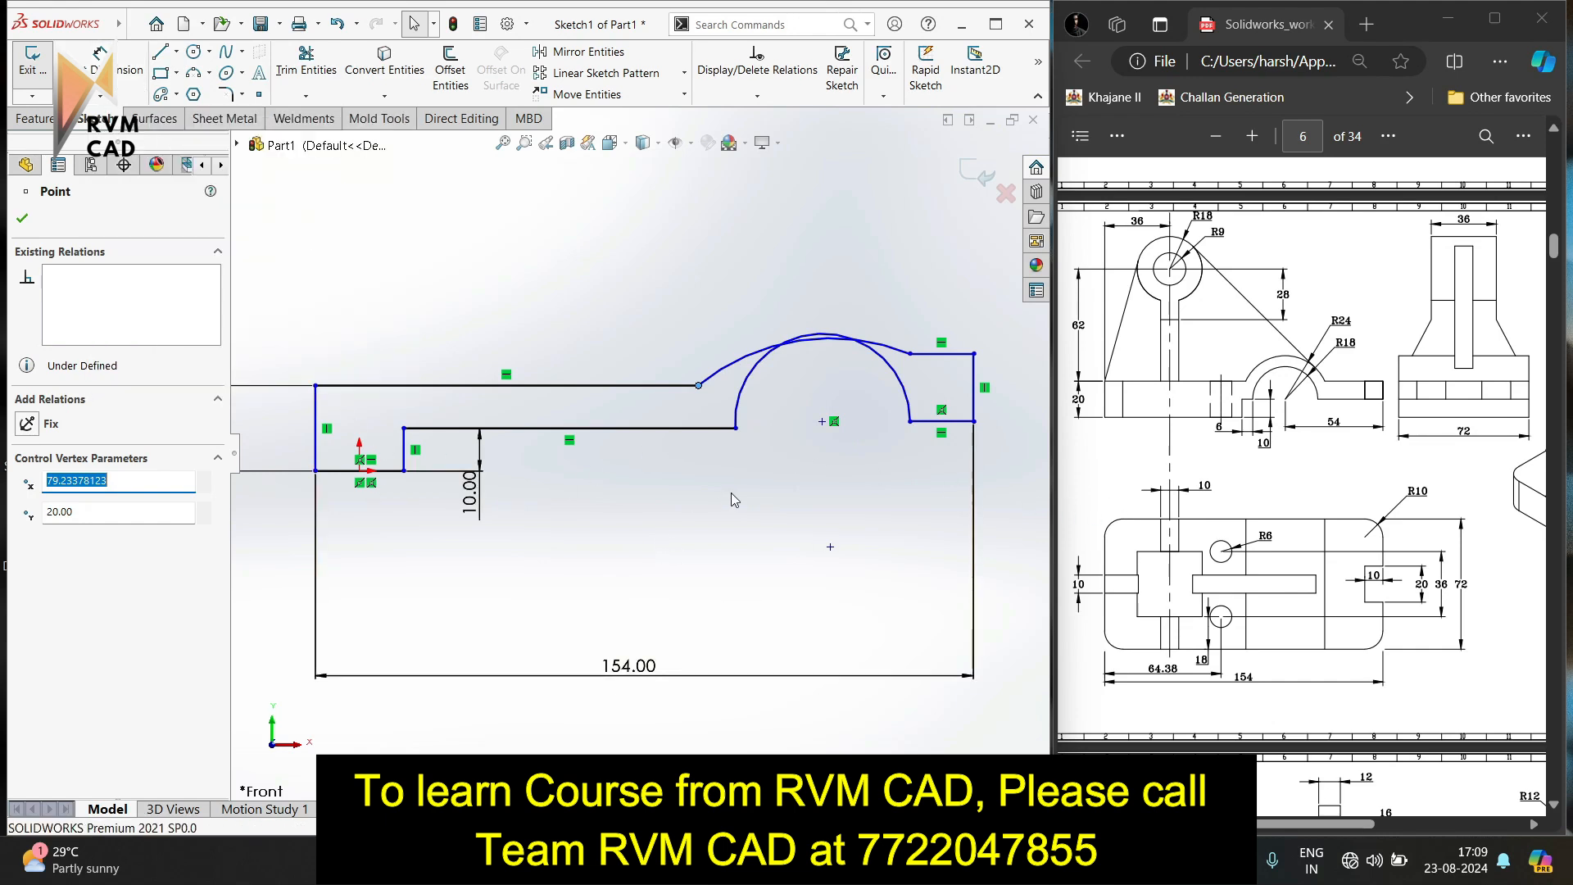
drag(736, 429, 616, 422)
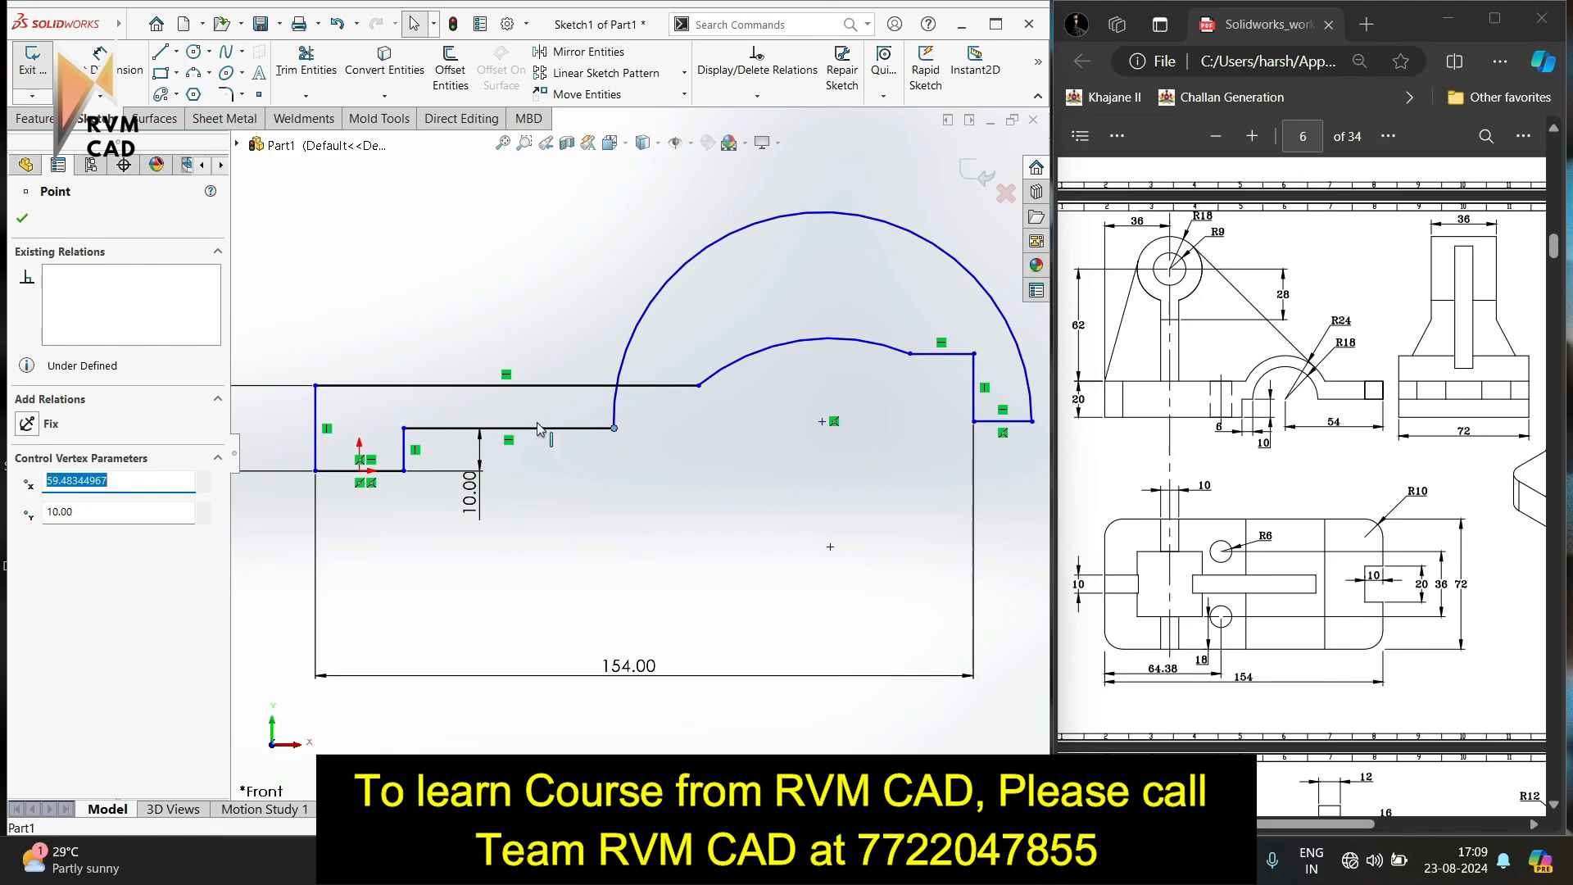
Dimension the short horizontal line between the 10 mm step and the inner arc to 6 mm.
click(545, 535)
click(556, 429)
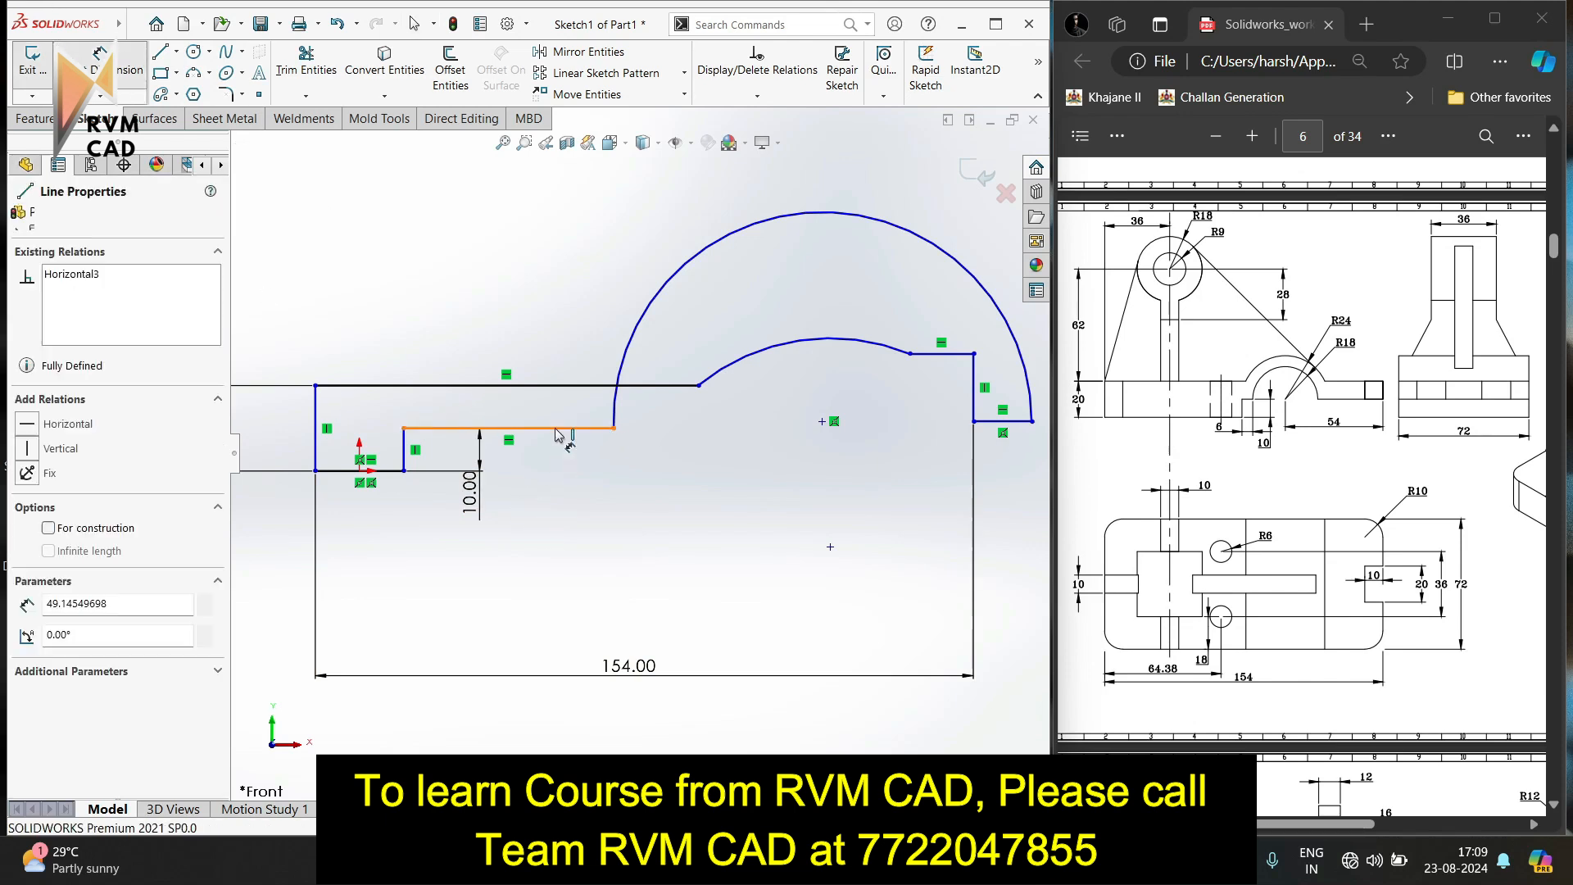
click(509, 342)
text(6)
key(Return)
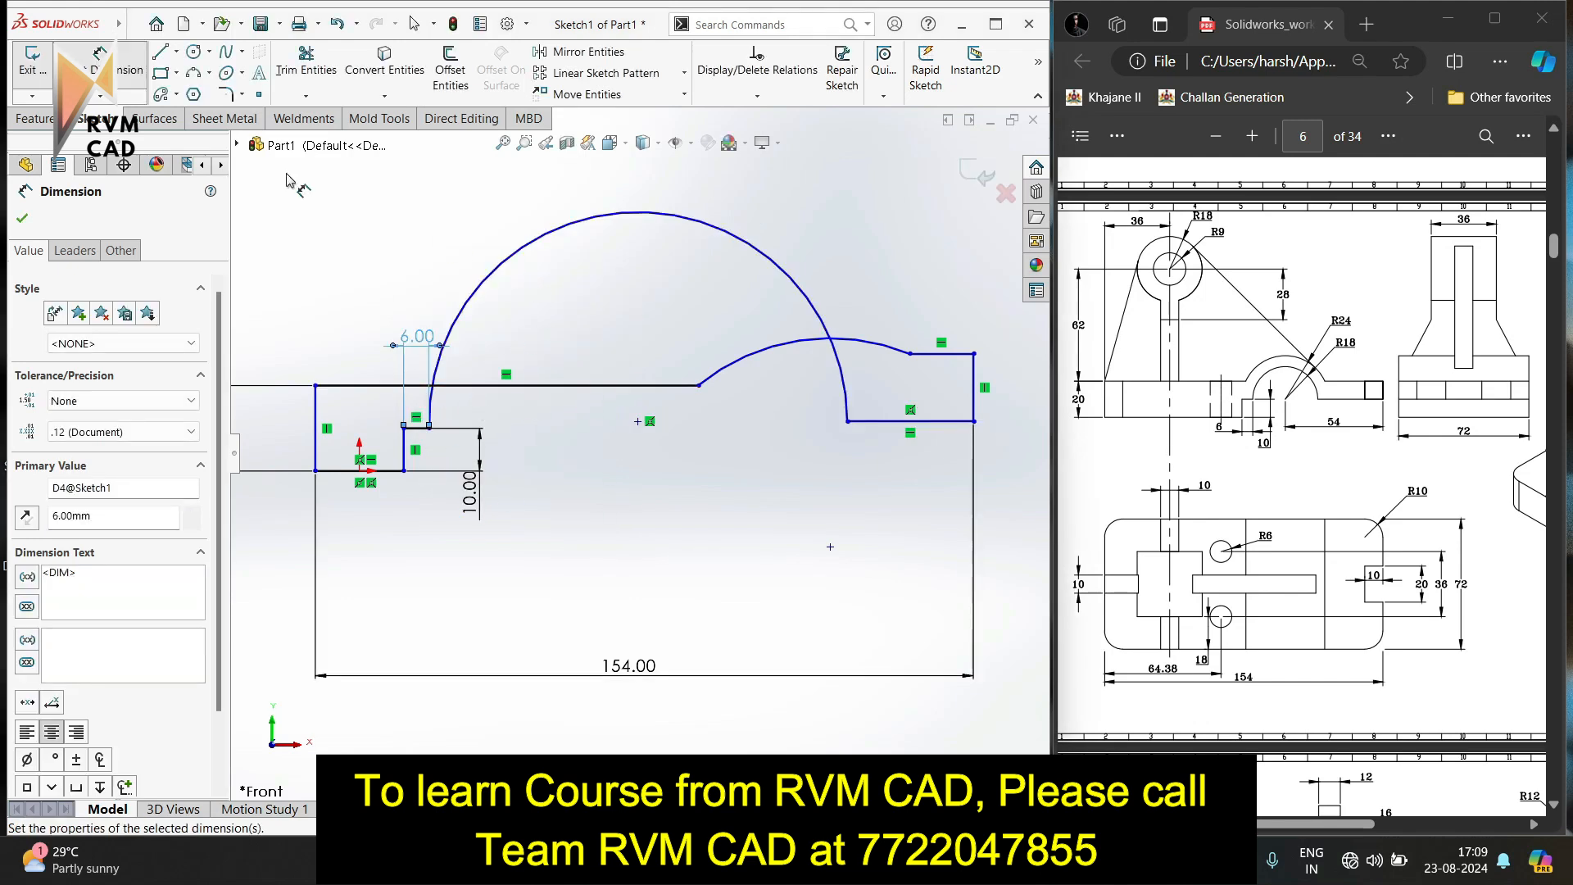
Dimension the inner arc's radius to 18 mm.
click(848, 257)
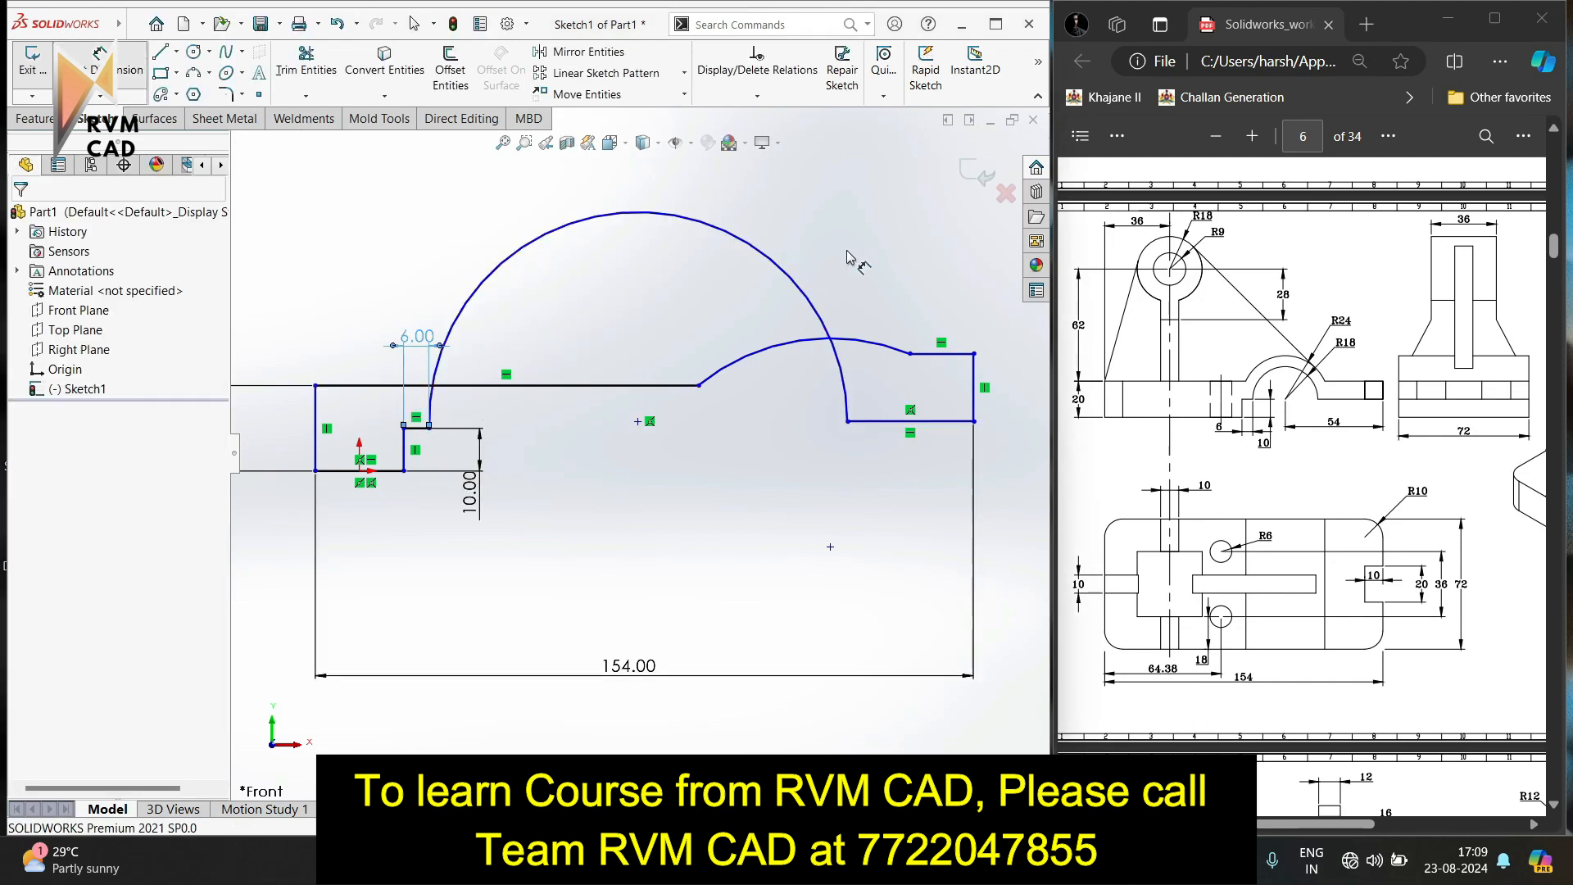
click(807, 293)
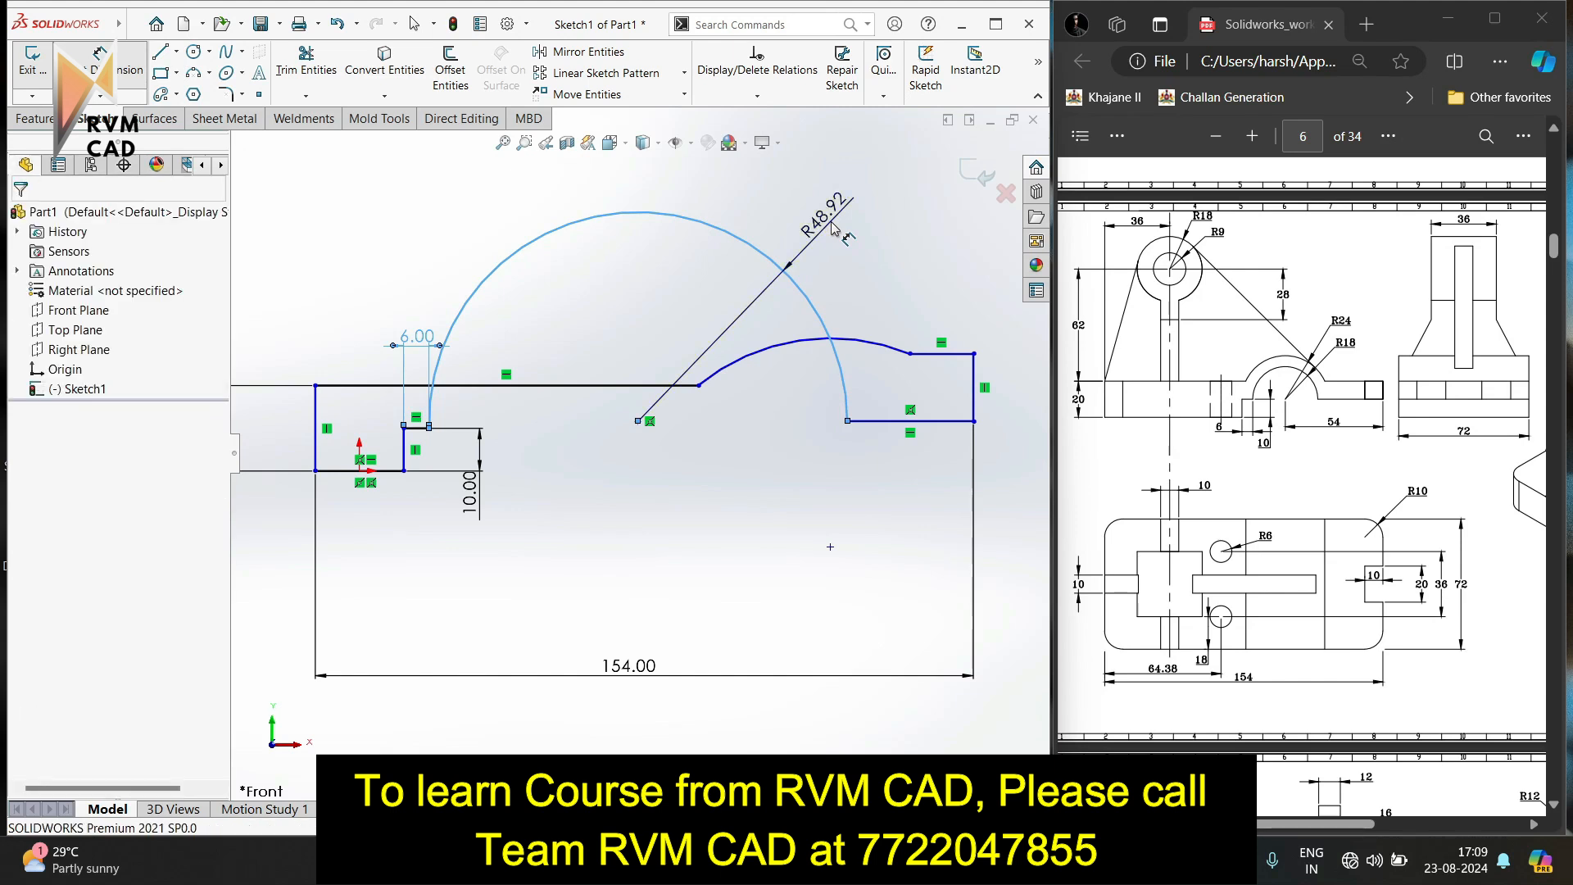
click(833, 228)
text(18)
key(Return)
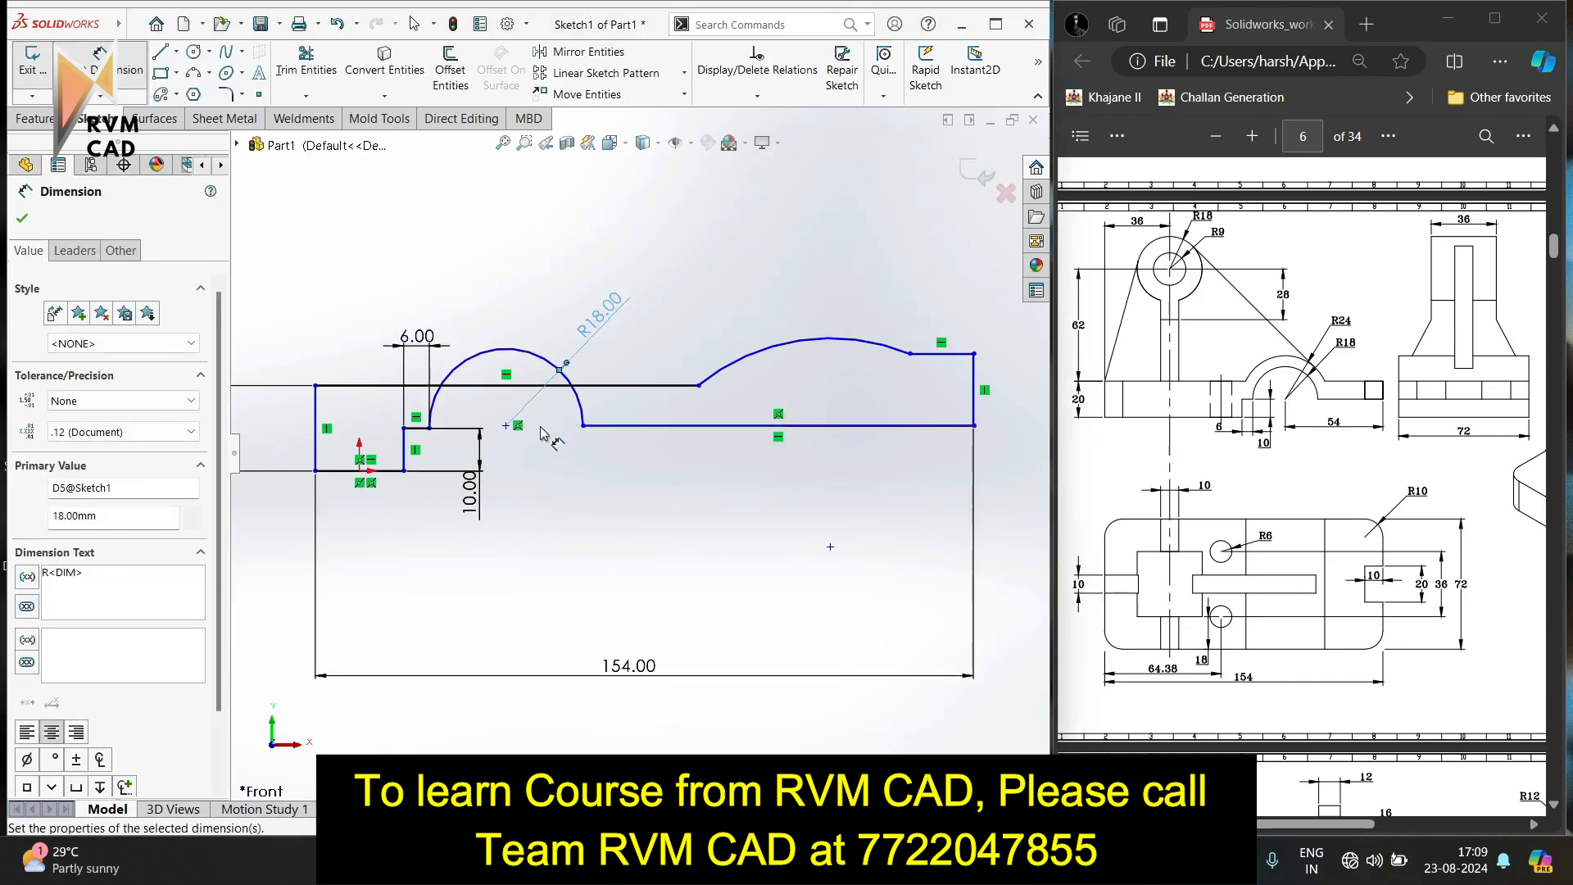
Dimension the horizontal distance from the inner arc's centre to the profile's lower right corner as 54 mm.
click(506, 425)
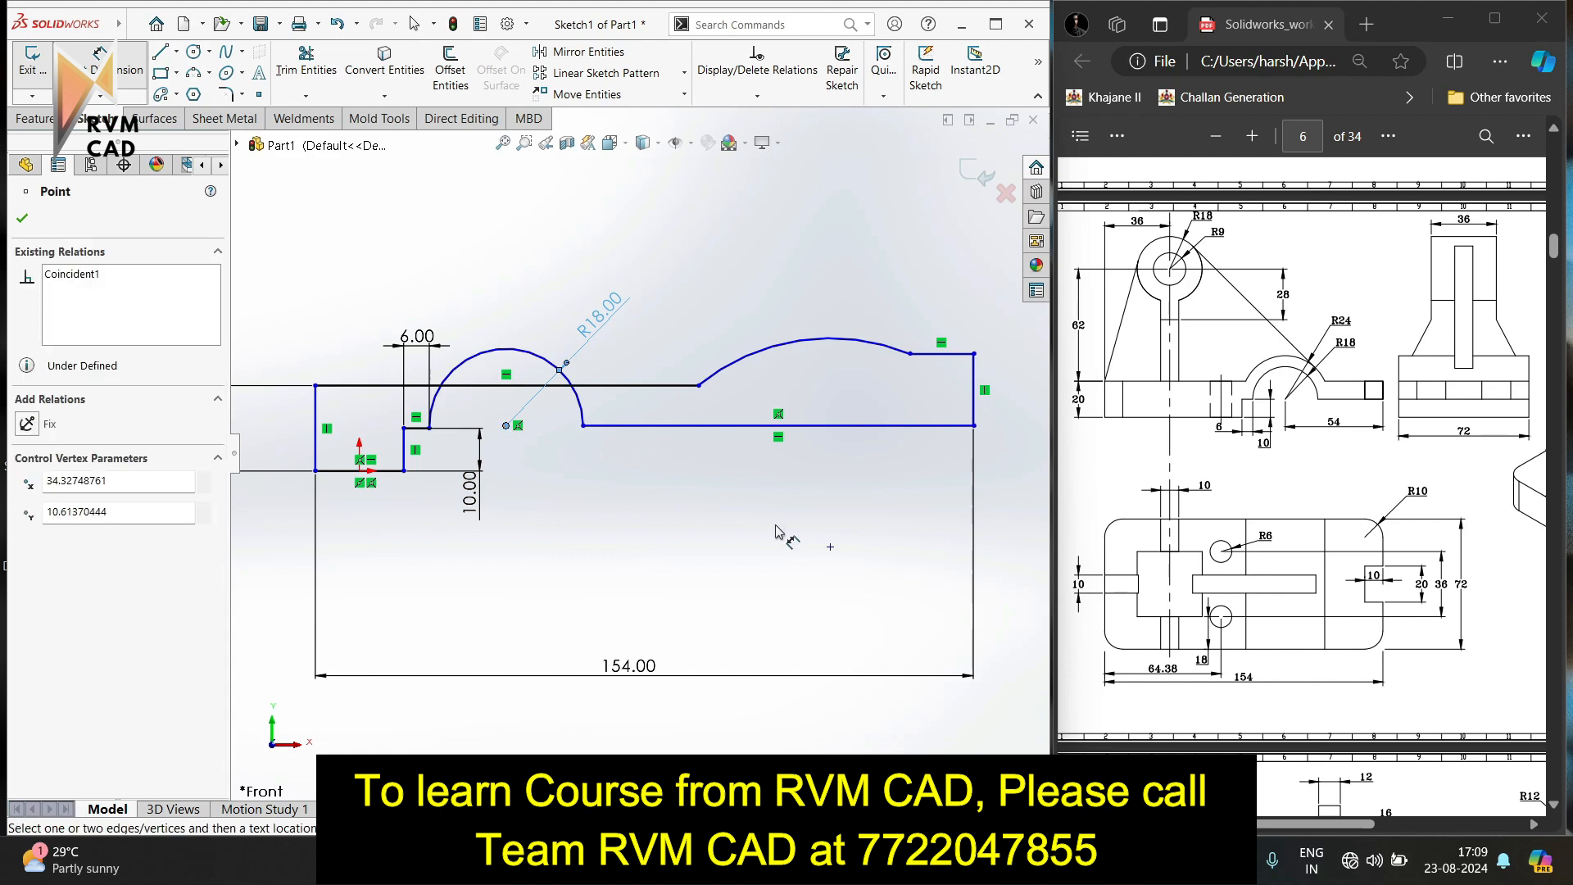
click(975, 426)
click(701, 511)
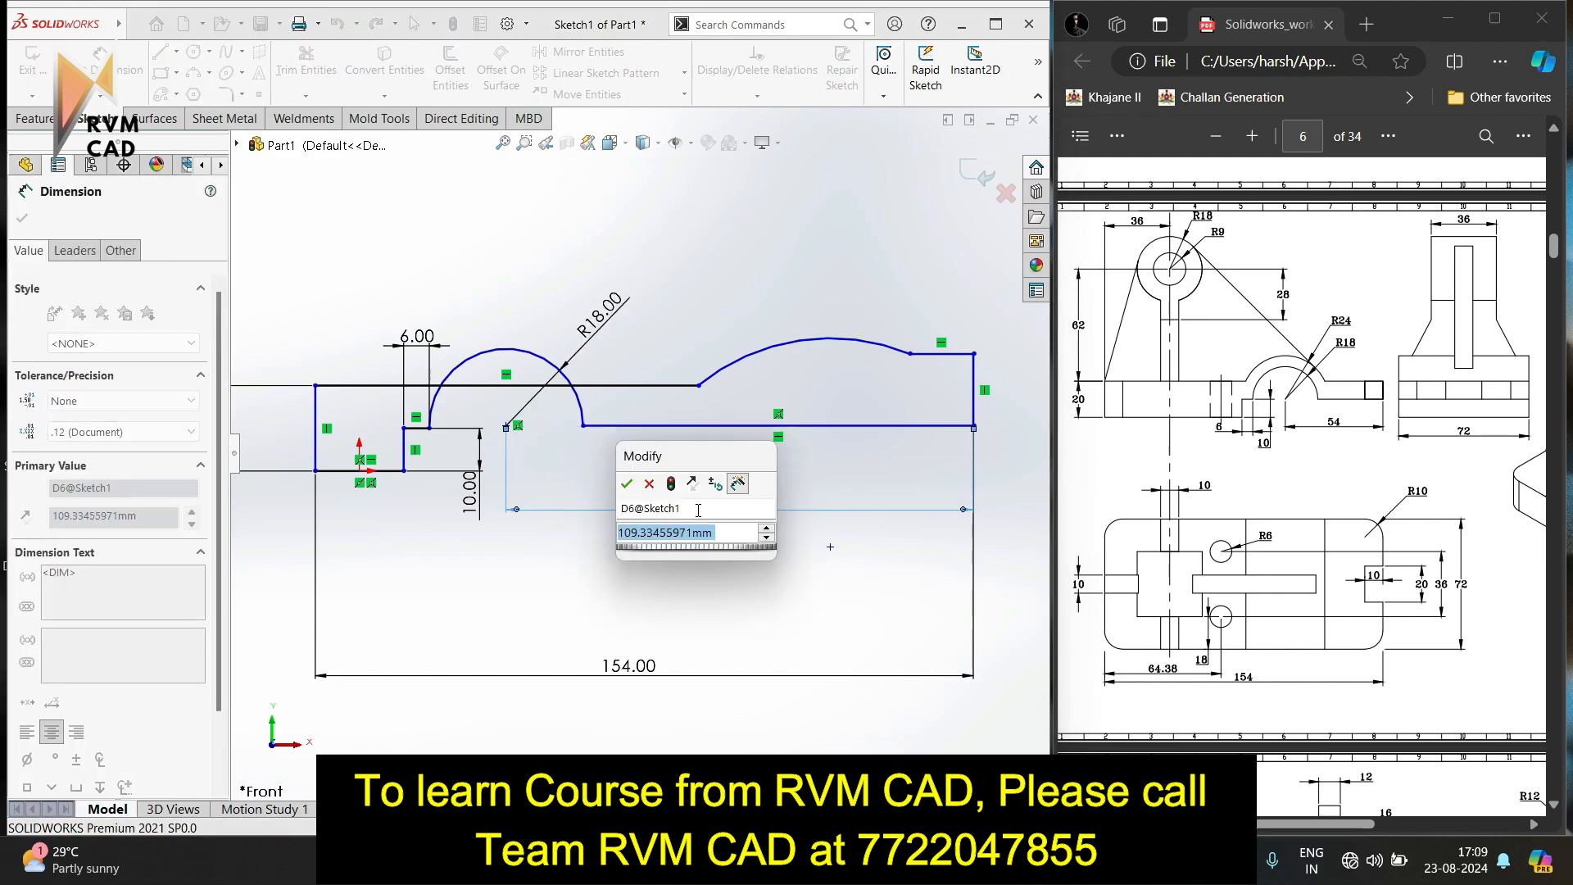
text(54)
key(Return)
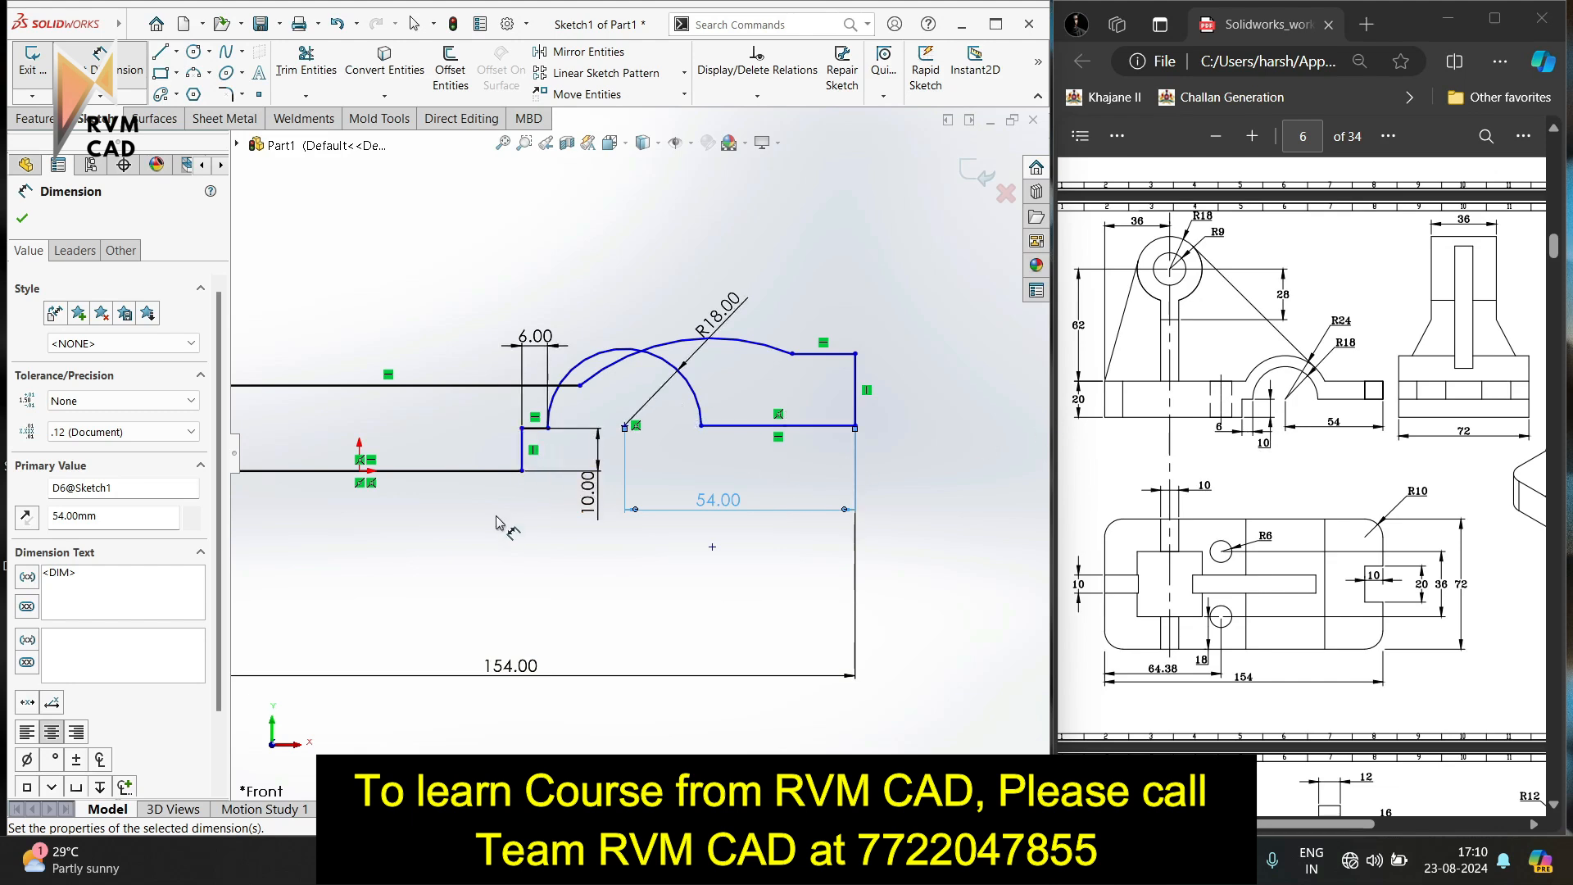
Dimension the outer arc's radius to 24 mm.
scroll(467, 508, down, 2)
key(f)
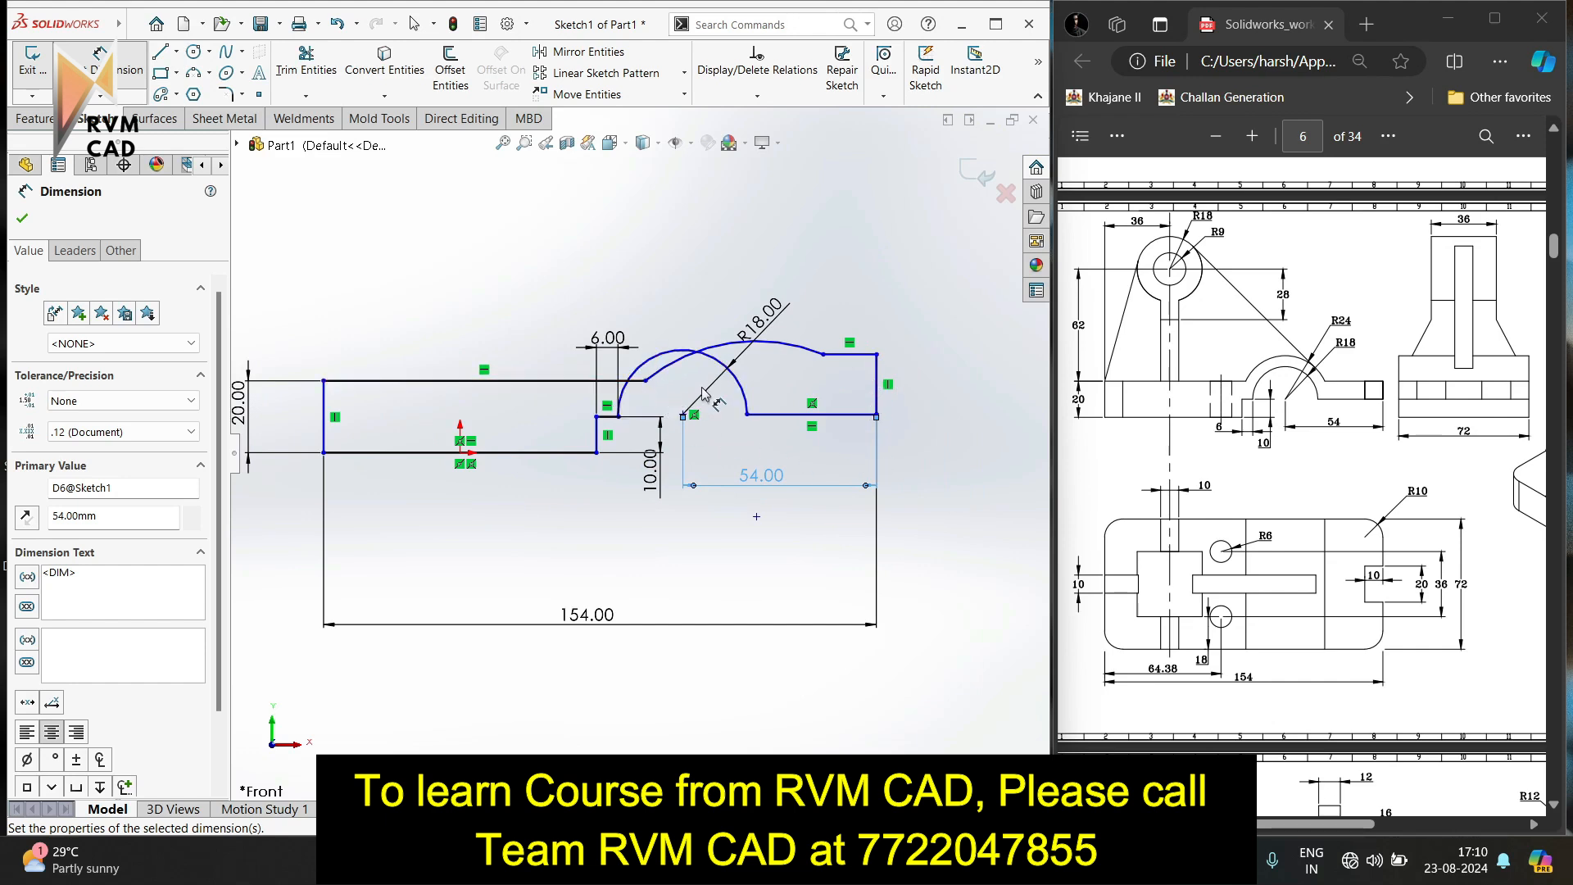
drag(814, 361, 832, 259)
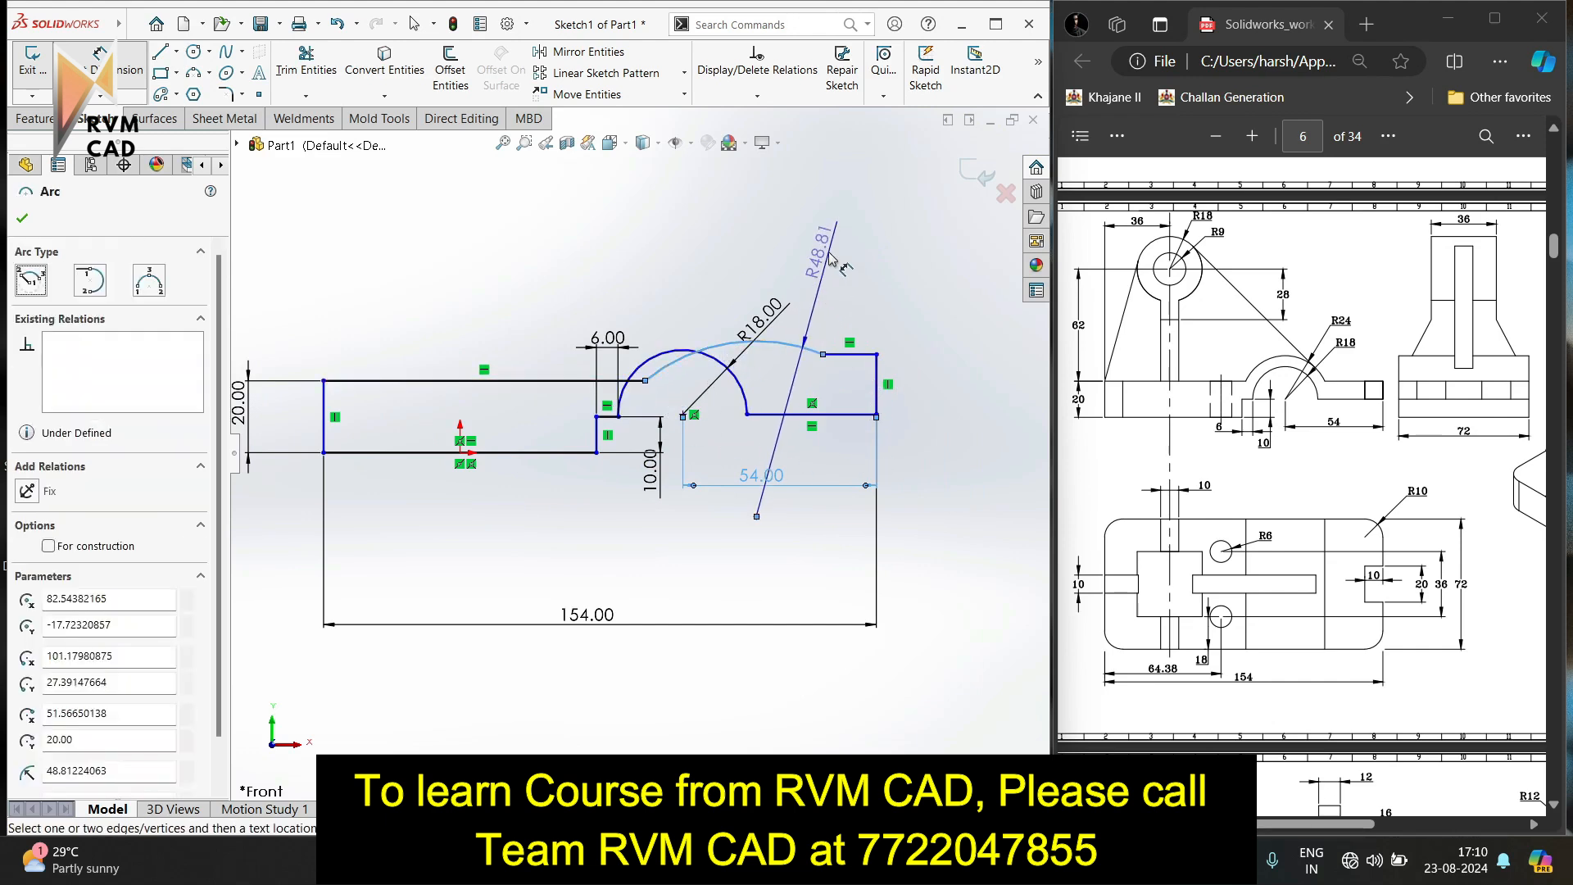
click(832, 259)
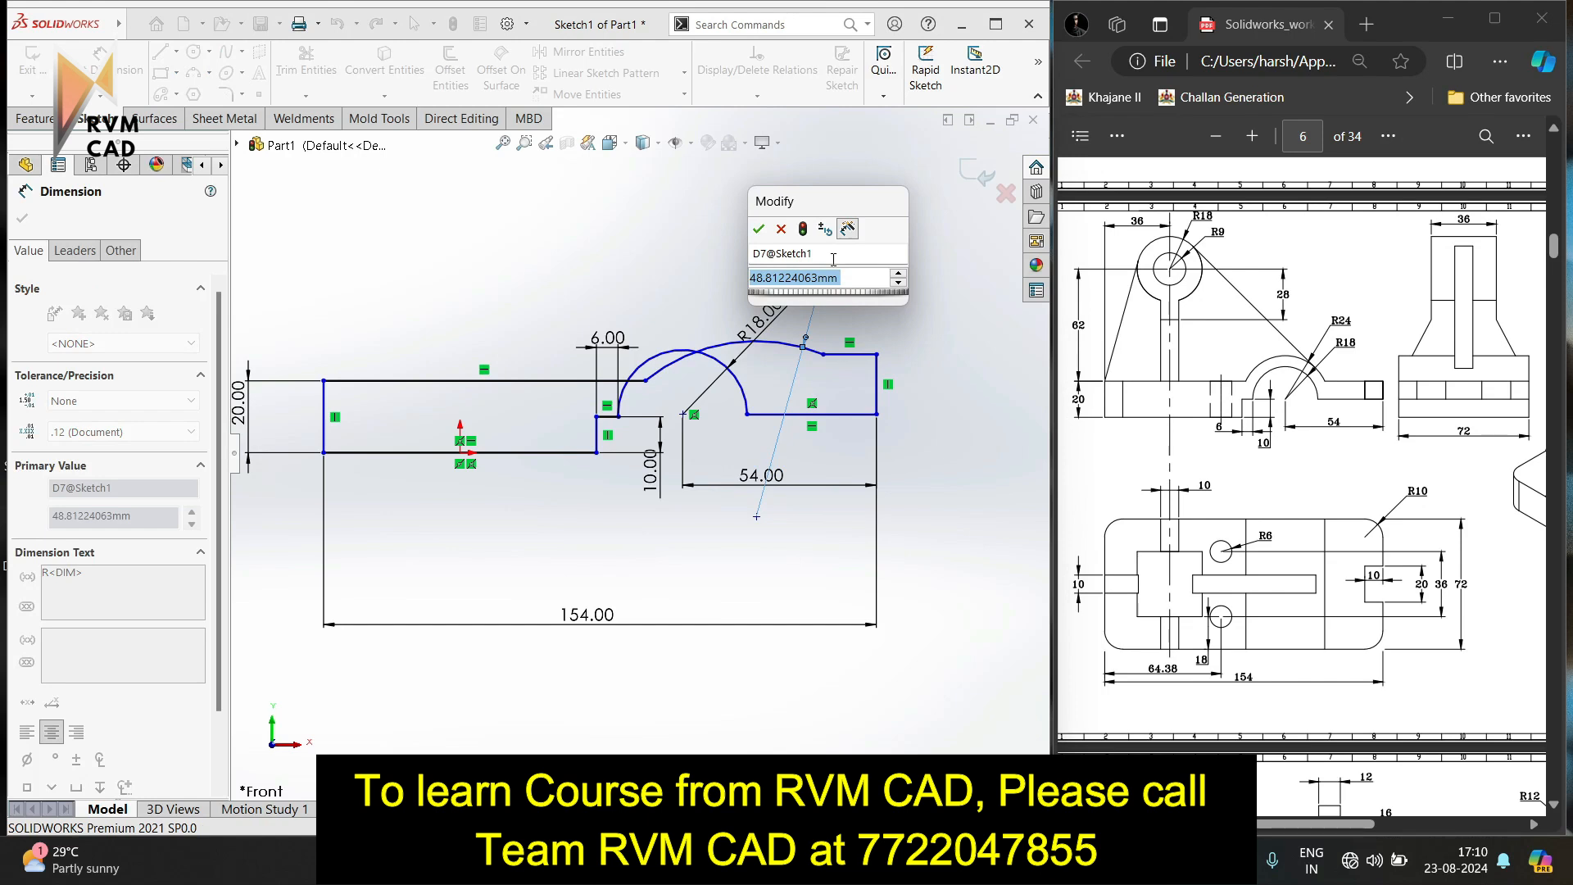
text(24)
key(Return)
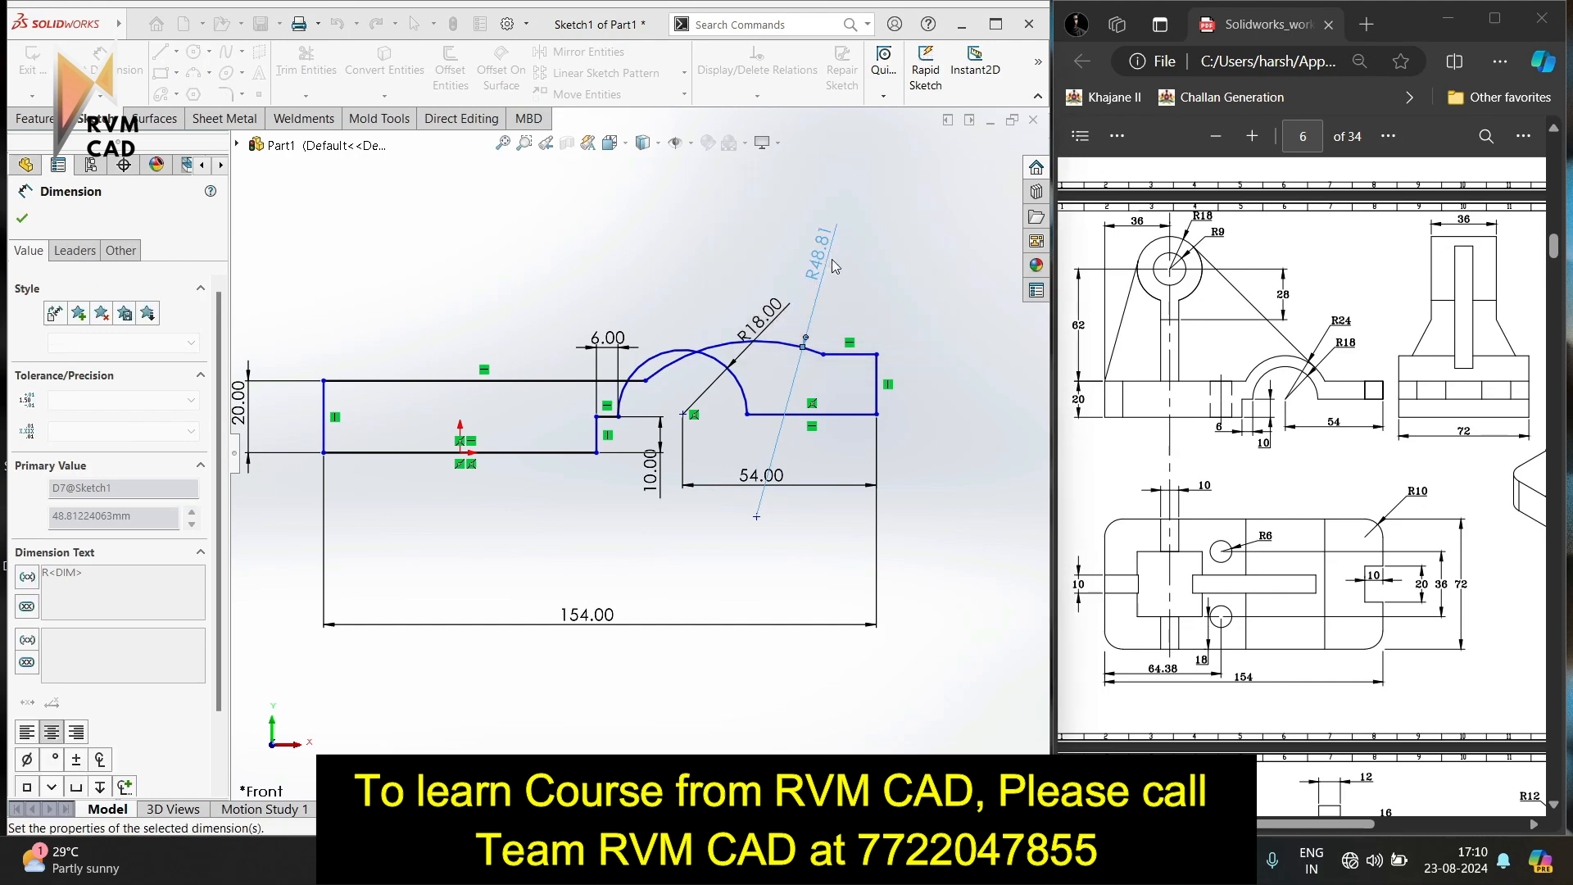
click(836, 304)
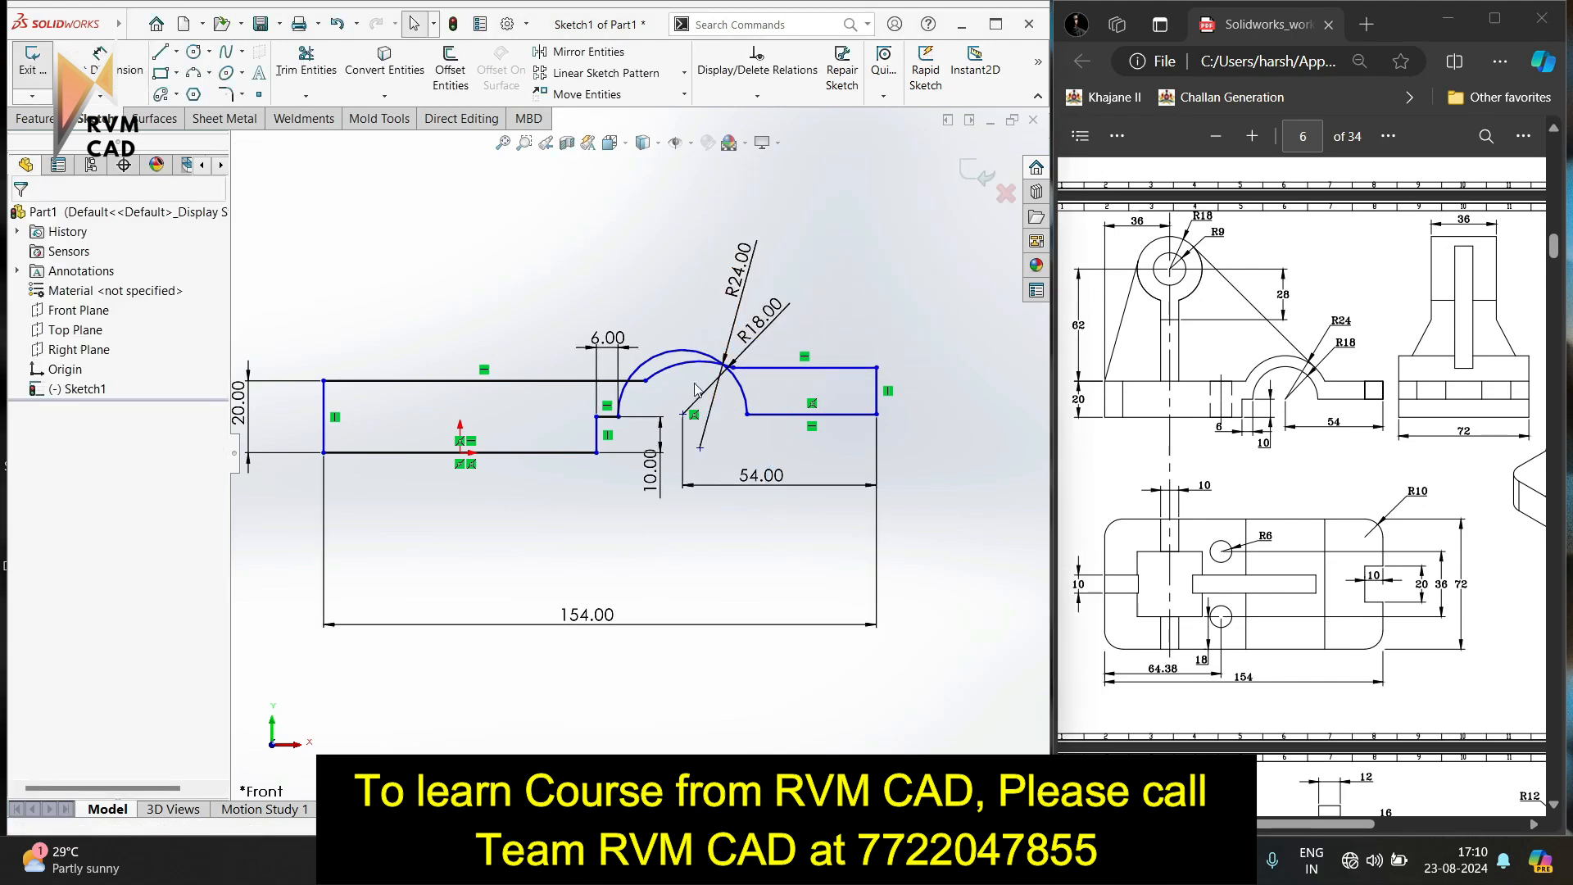
Move the outer arc's endpoints around the inner arc and make the two arc centres coincident.
drag(645, 388, 590, 380)
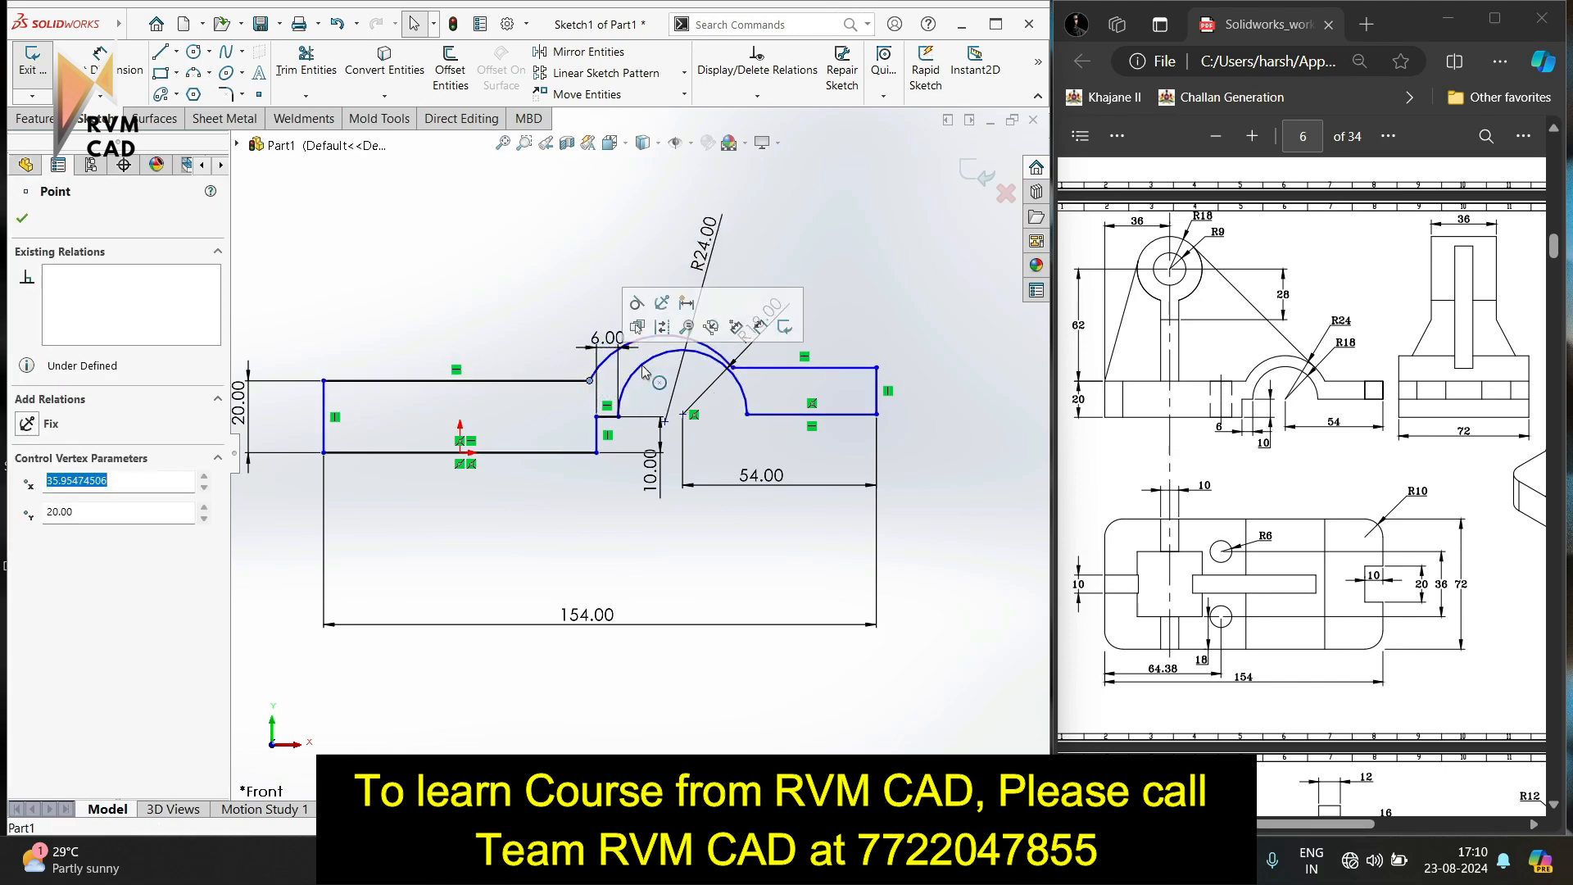
drag(732, 369, 683, 403)
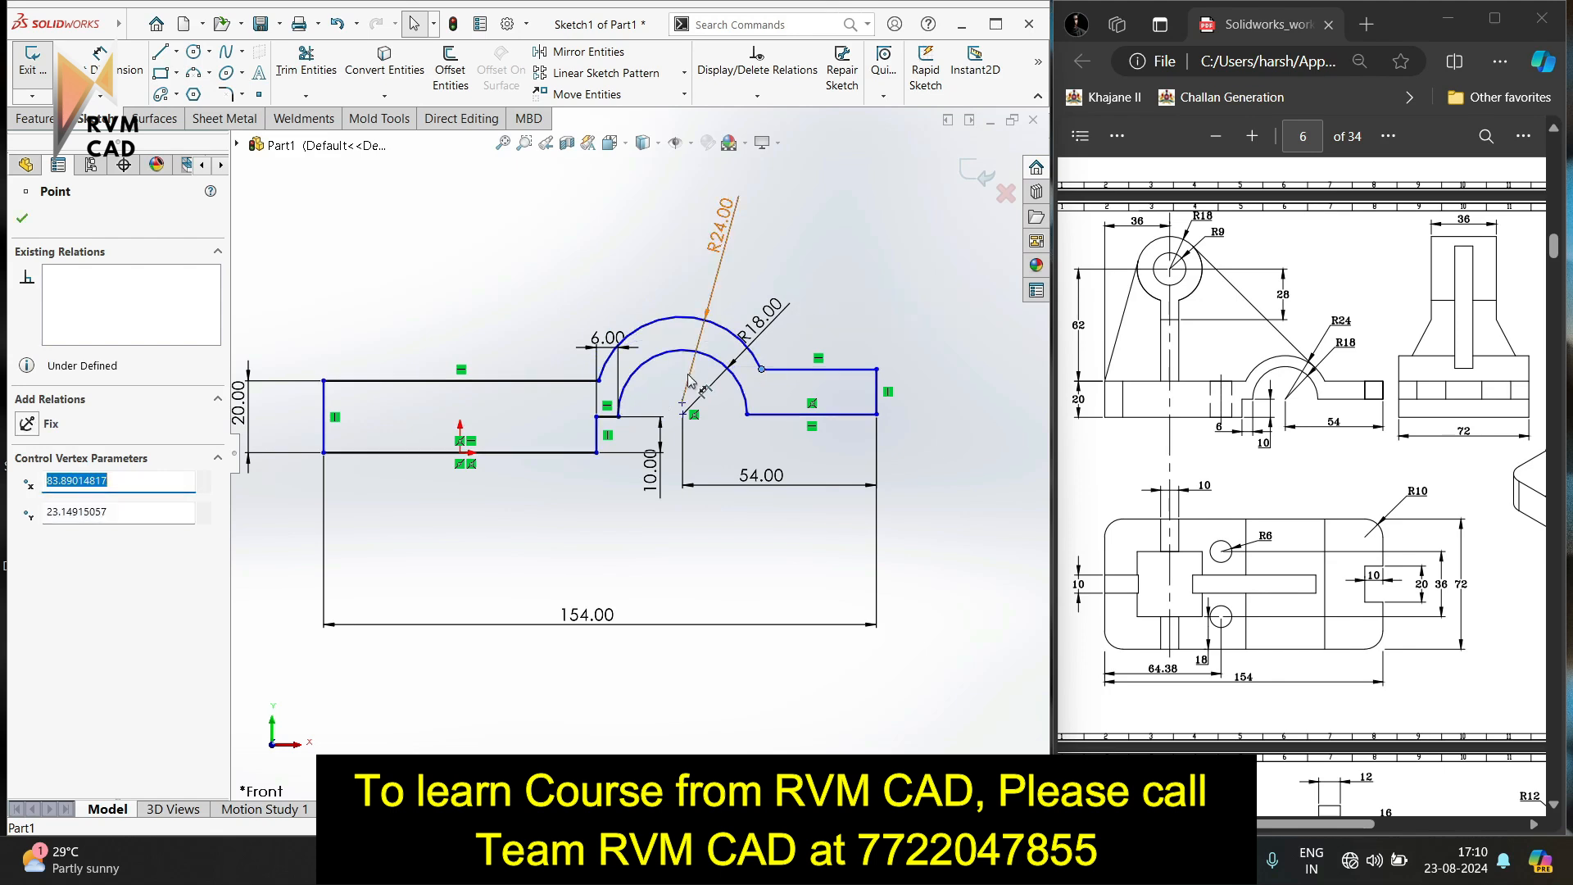
ctrl+click(682, 402)
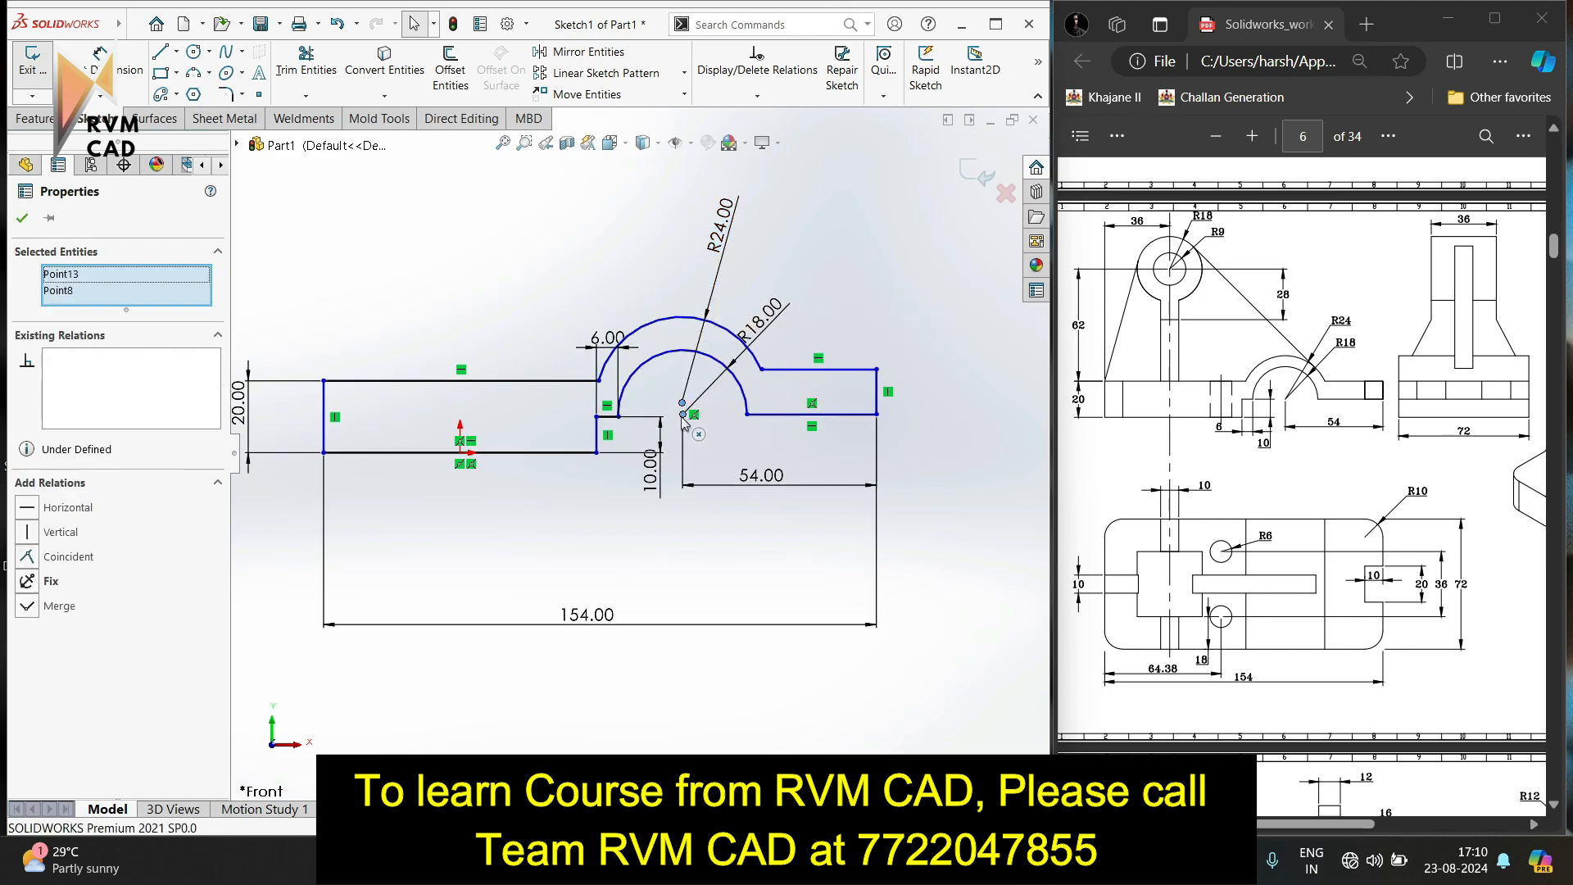
click(27, 561)
click(481, 533)
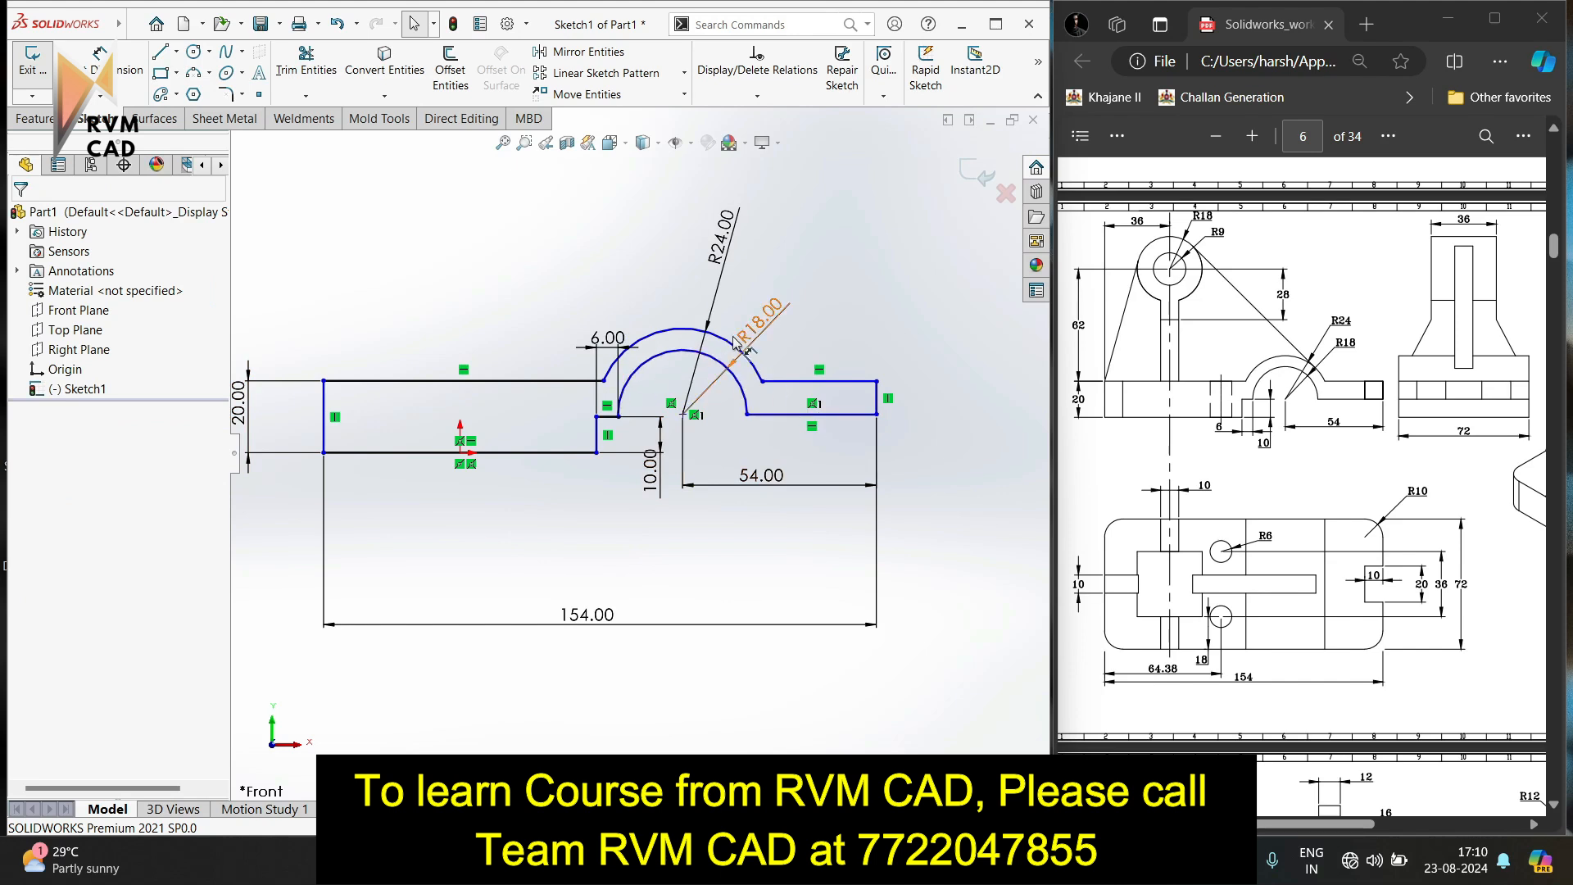
Apply a Horizontal relation between the inner arc's centre and its left endpoint.
drag(747, 415, 761, 406)
click(680, 402)
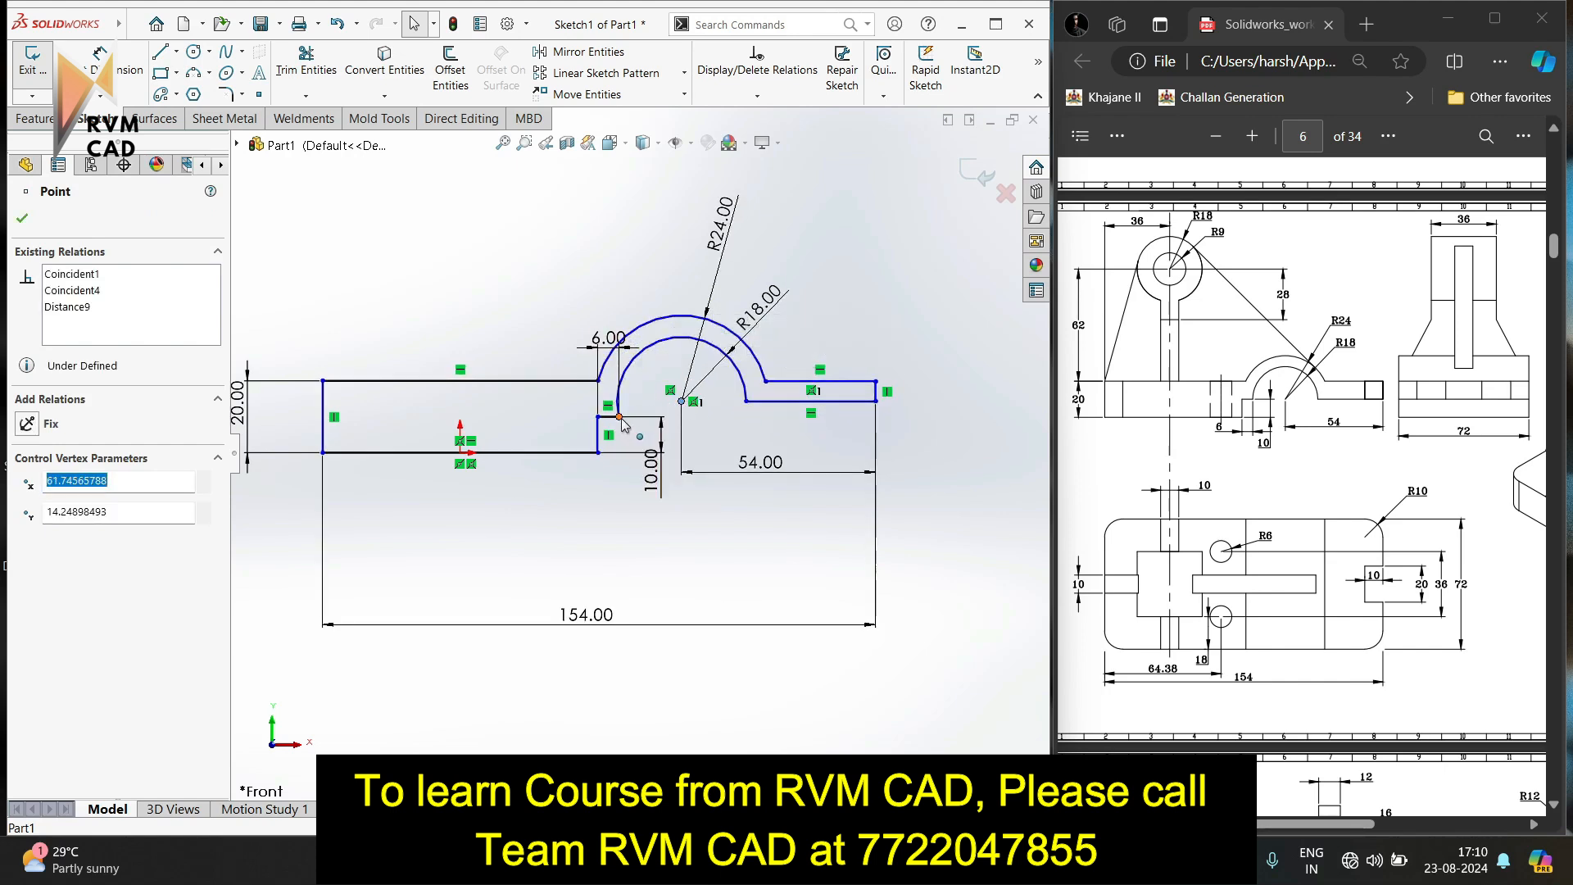
ctrl+click(620, 418)
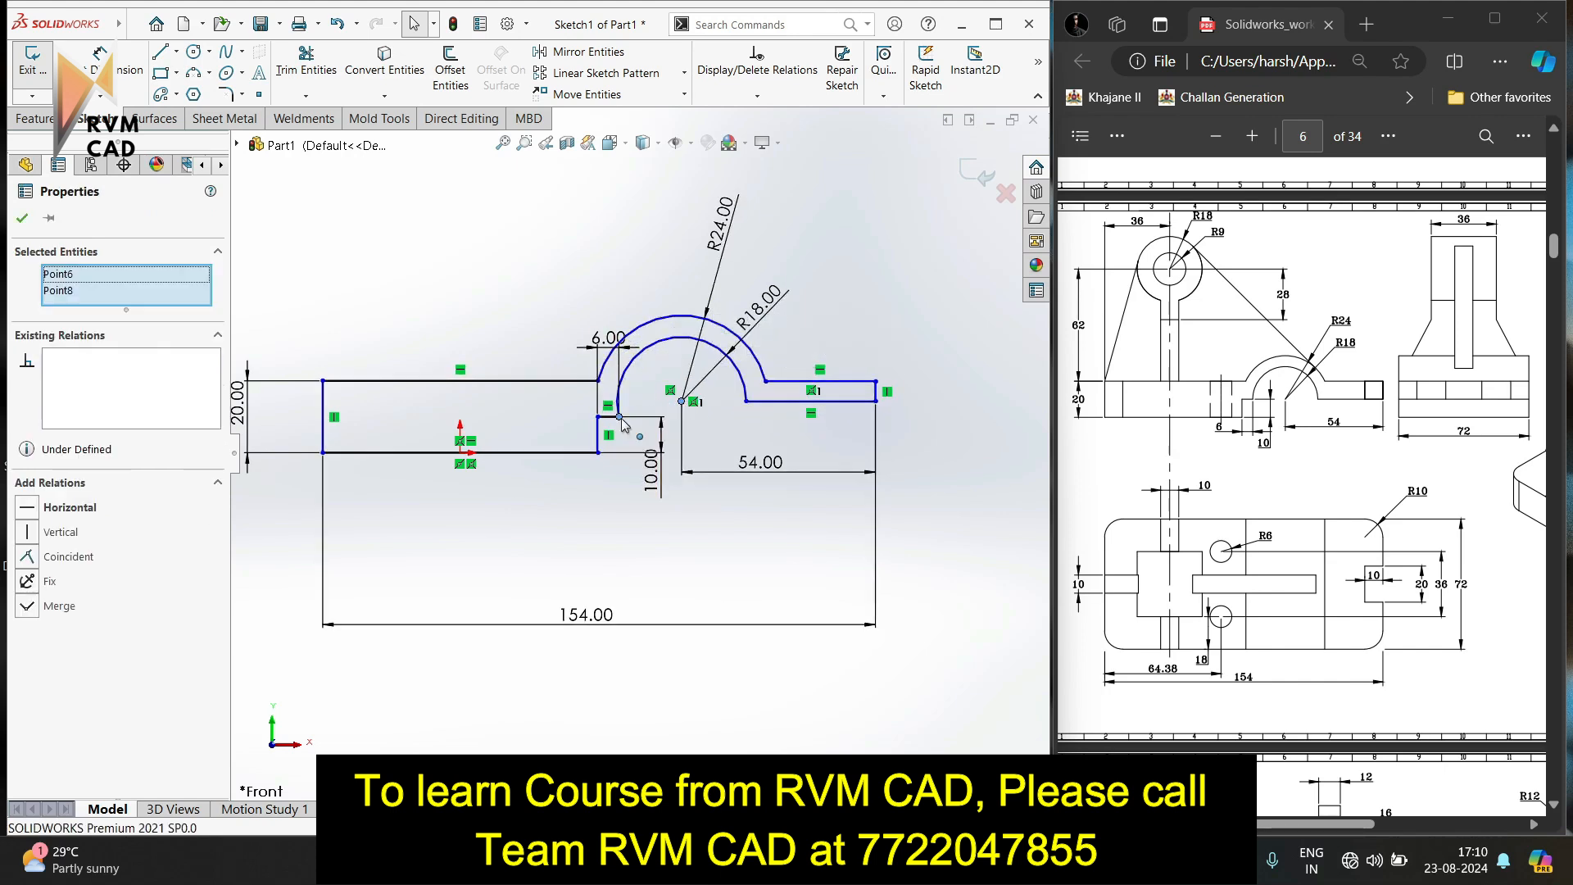
click(27, 516)
key(Escape)
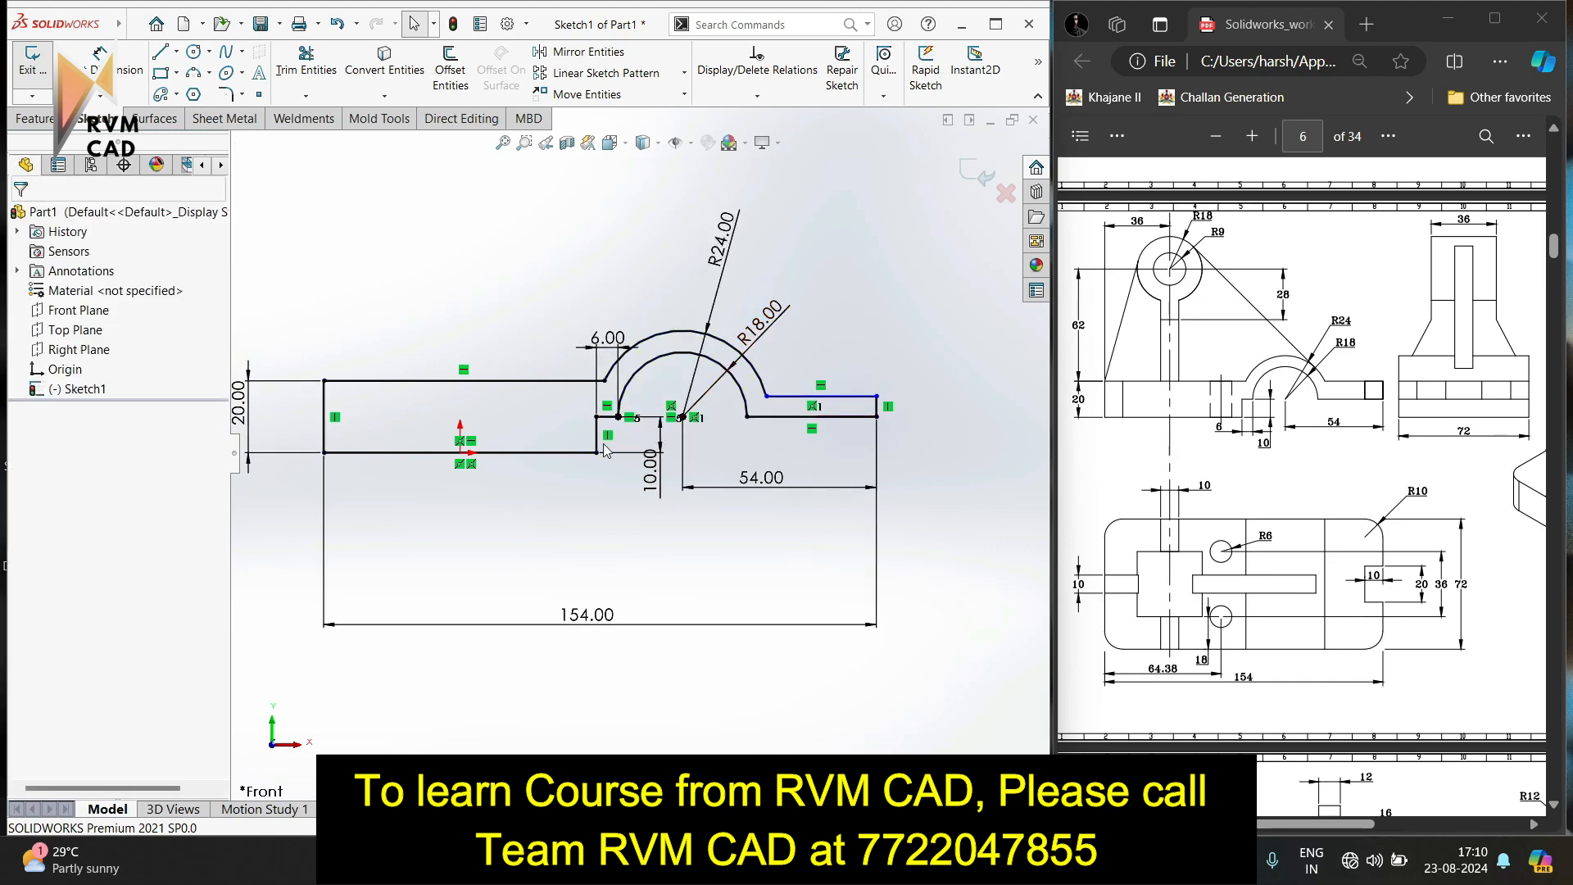
Raise the right end's top edge and apply a Horizontal relation between the outer arc's two endpoints.
mouse_move(876, 395)
mouse_down()
mouse_move(883, 344)
mouse_move(871, 397)
mouse_move(871, 381)
mouse_up()
click(605, 381)
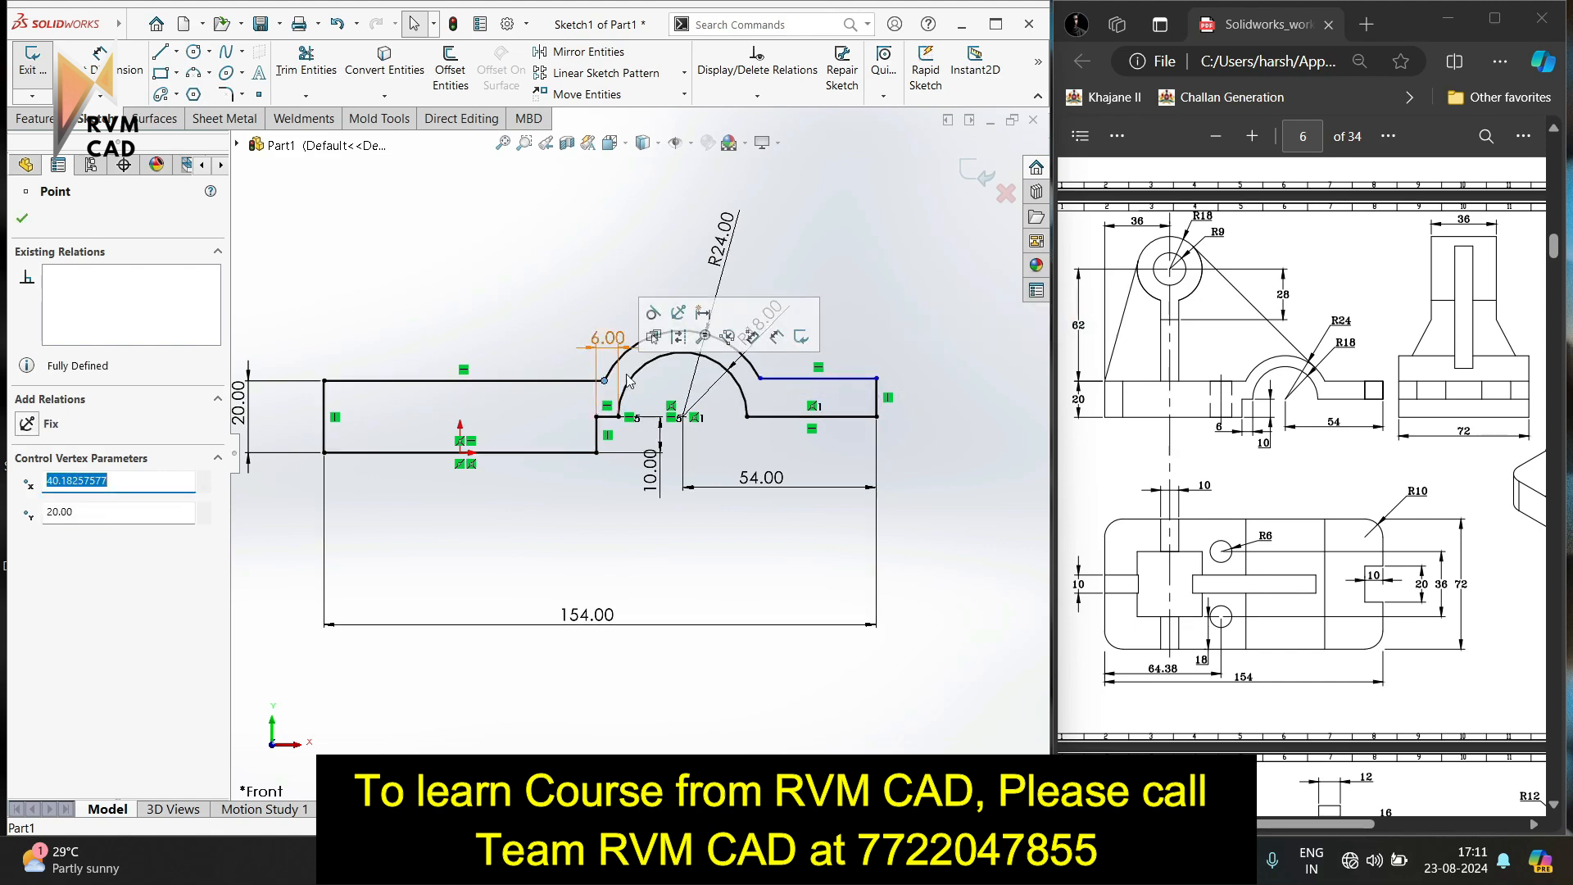
ctrl+click(760, 380)
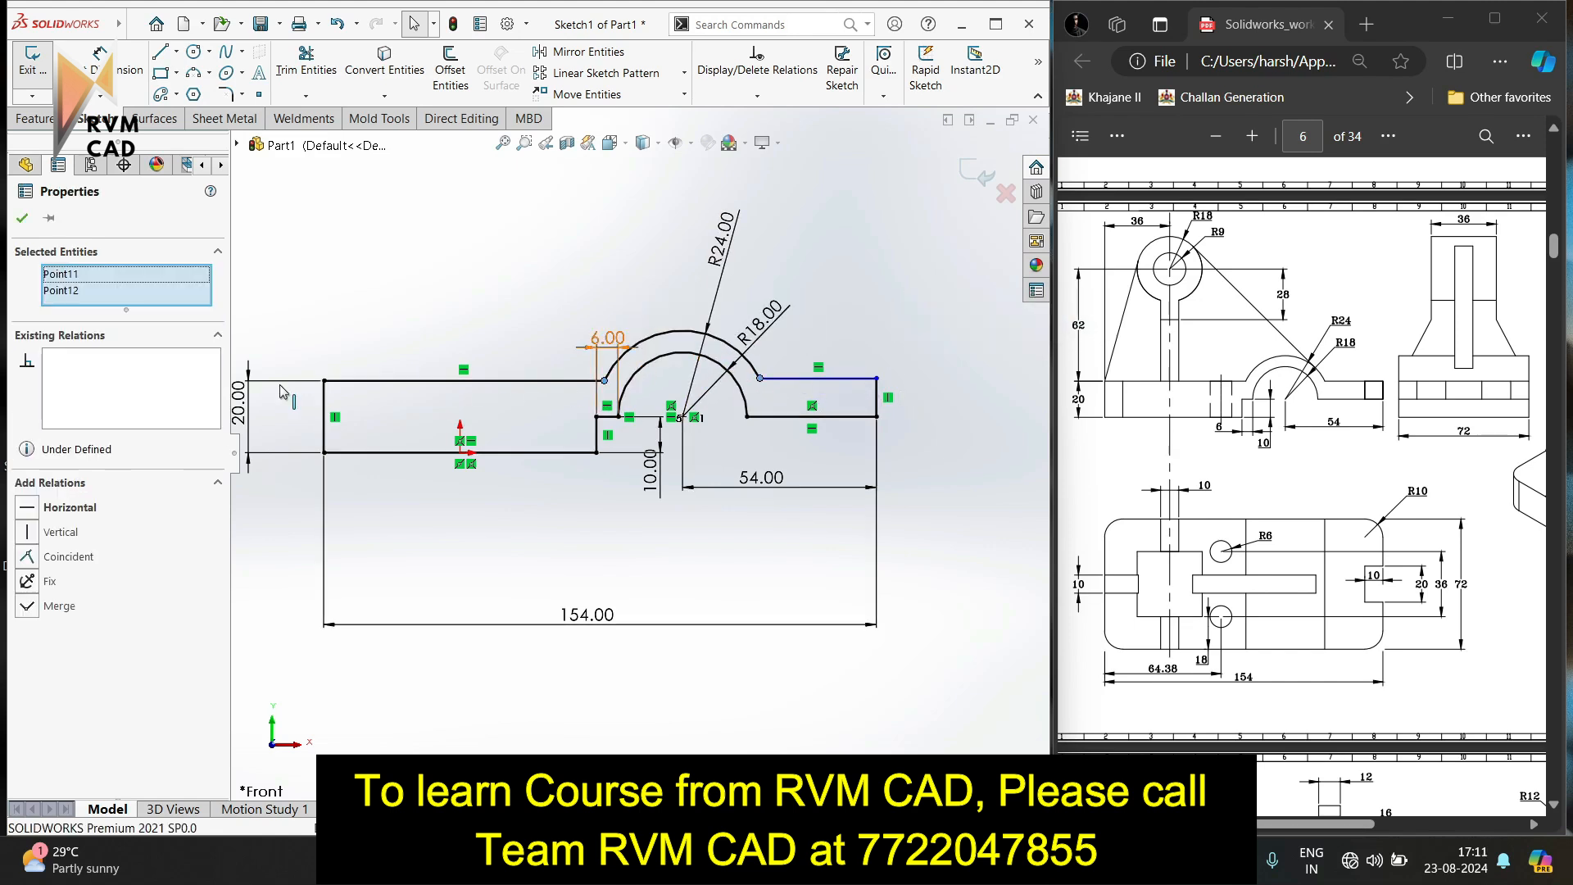
click(32, 503)
click(637, 552)
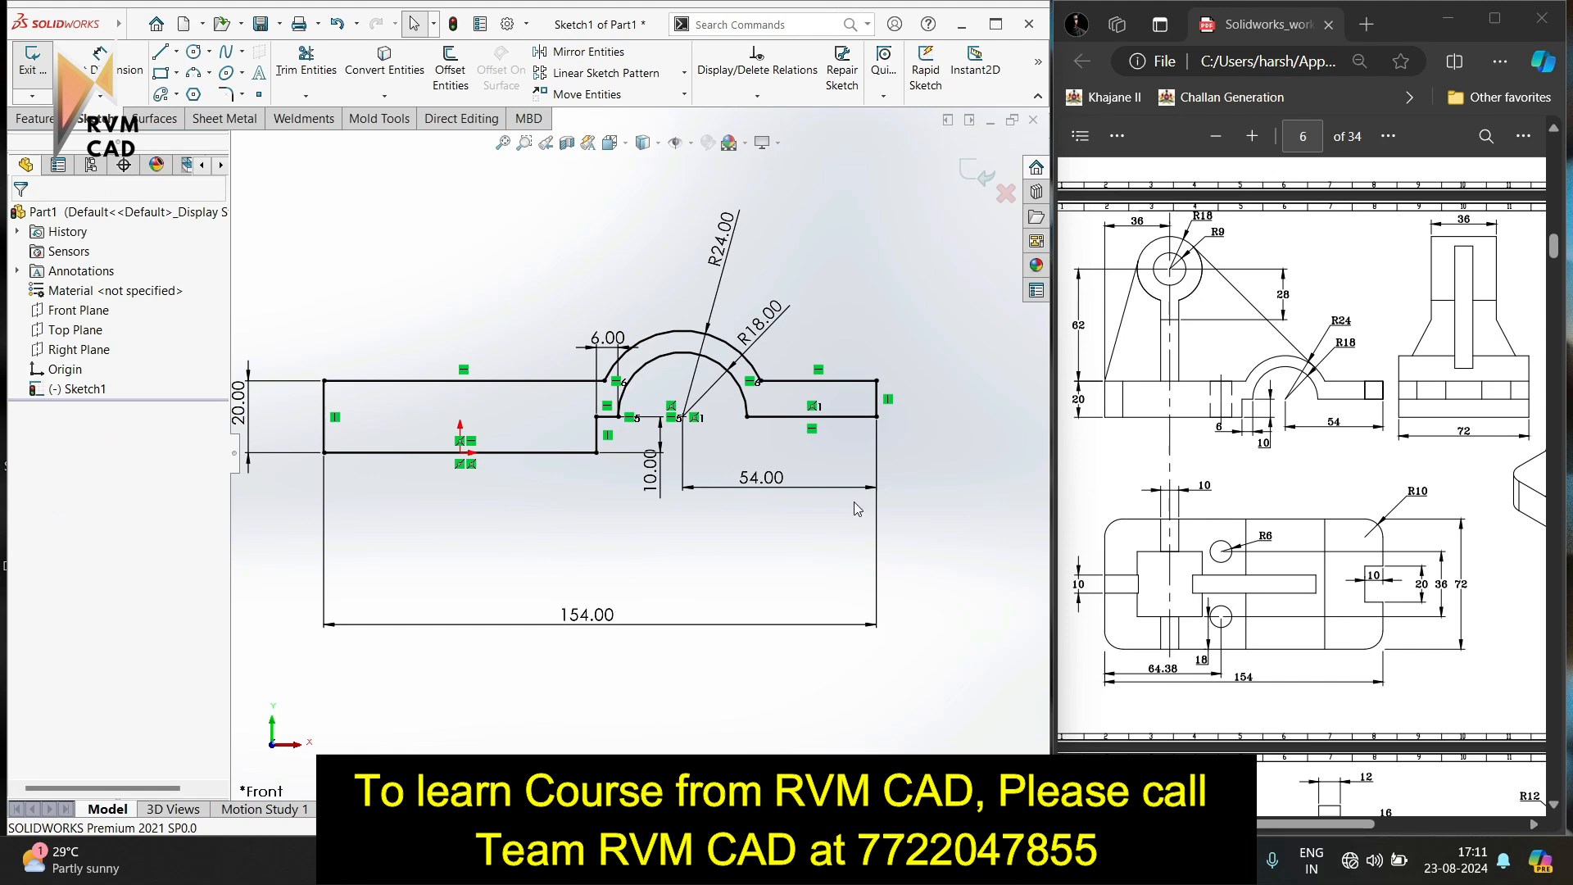
Move the R18 dimension text farther outward from the arcs.
scroll(728, 490, down, 2)
scroll(727, 482, up, 3)
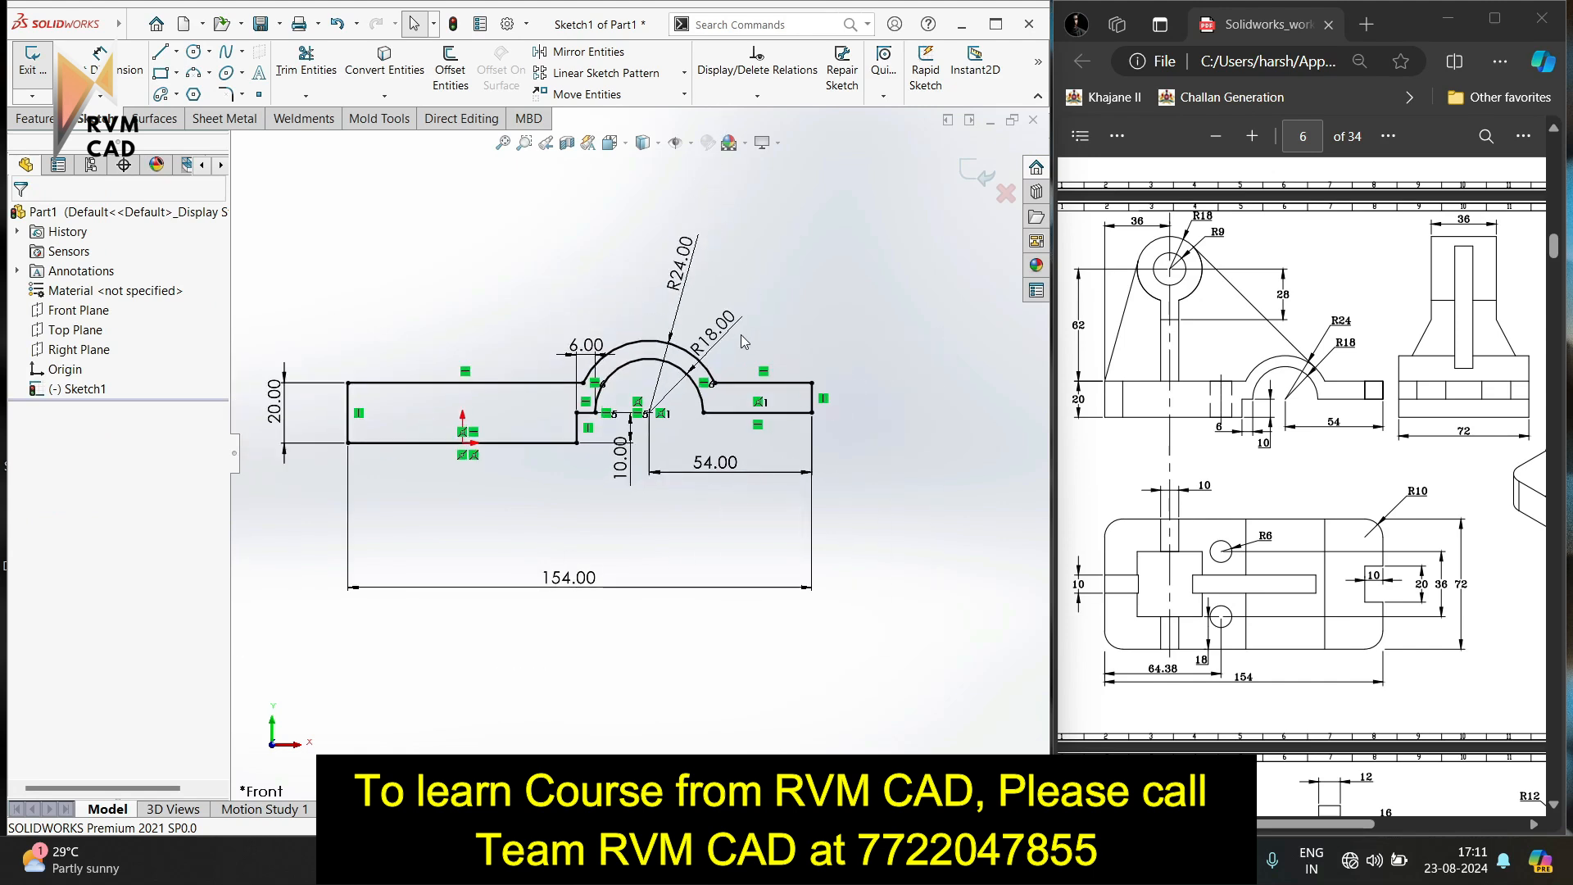
drag(744, 341, 792, 301)
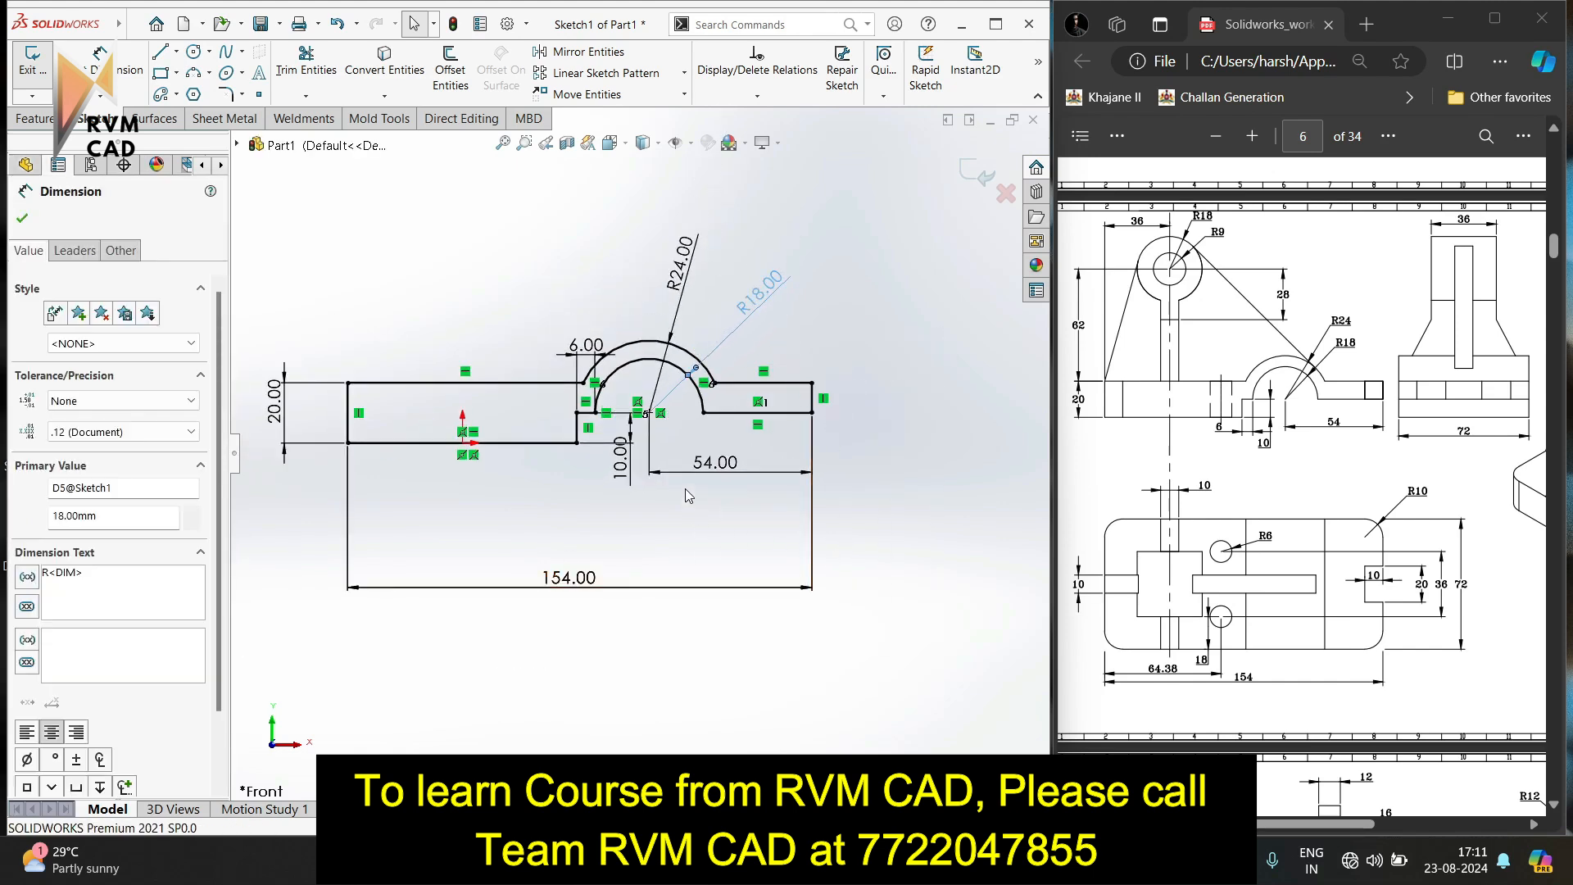
Extrude the front-view base profile 72 mm as a blind boss in one direction.
click(35, 118)
click(33, 73)
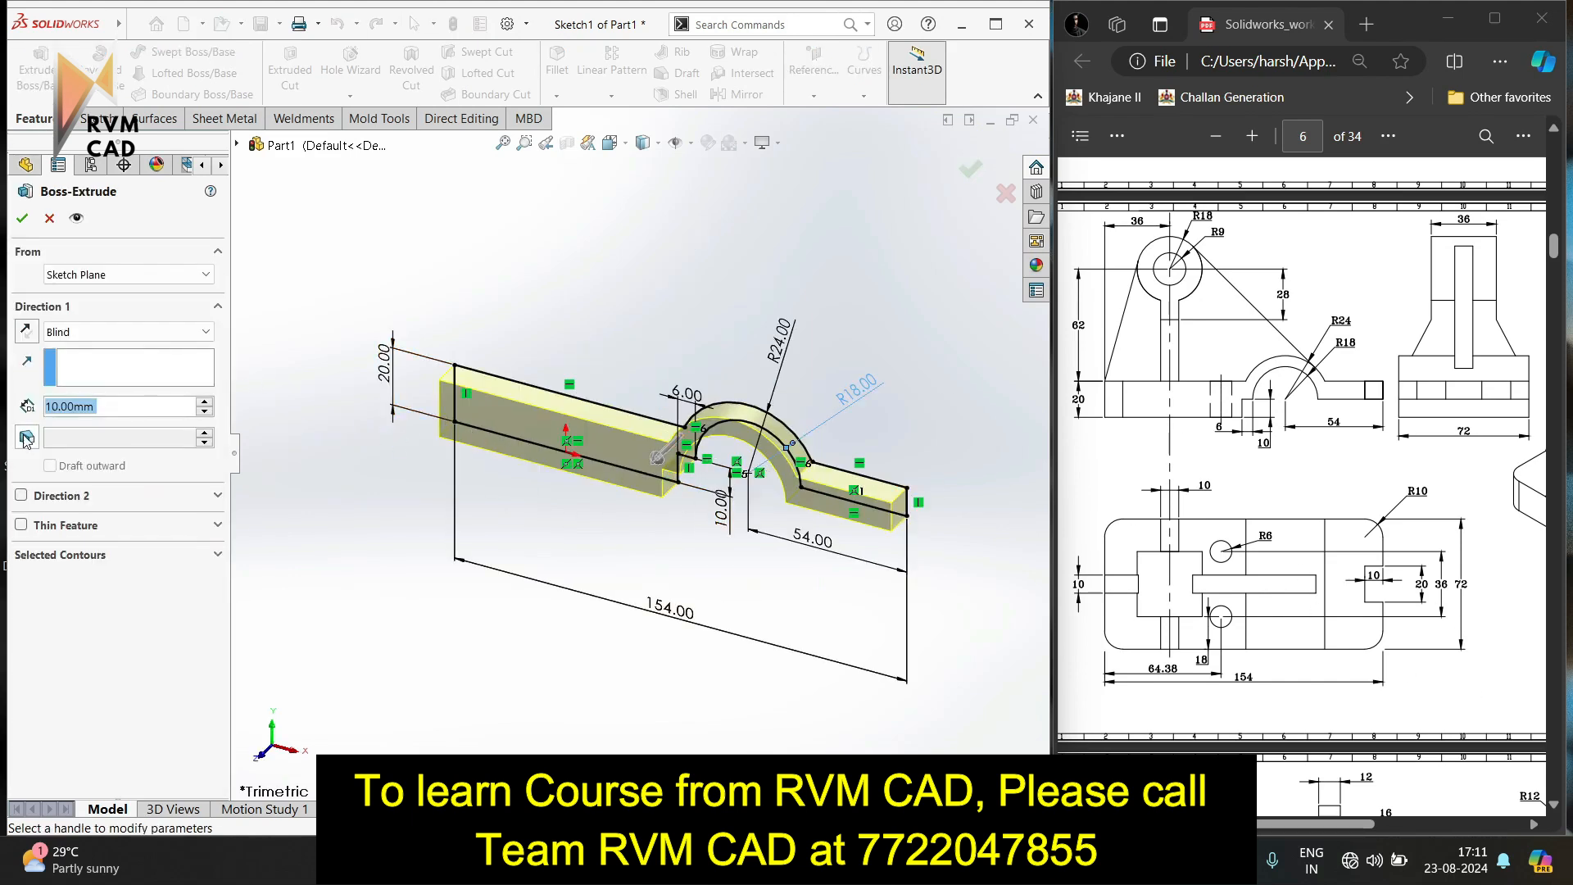
text(7)
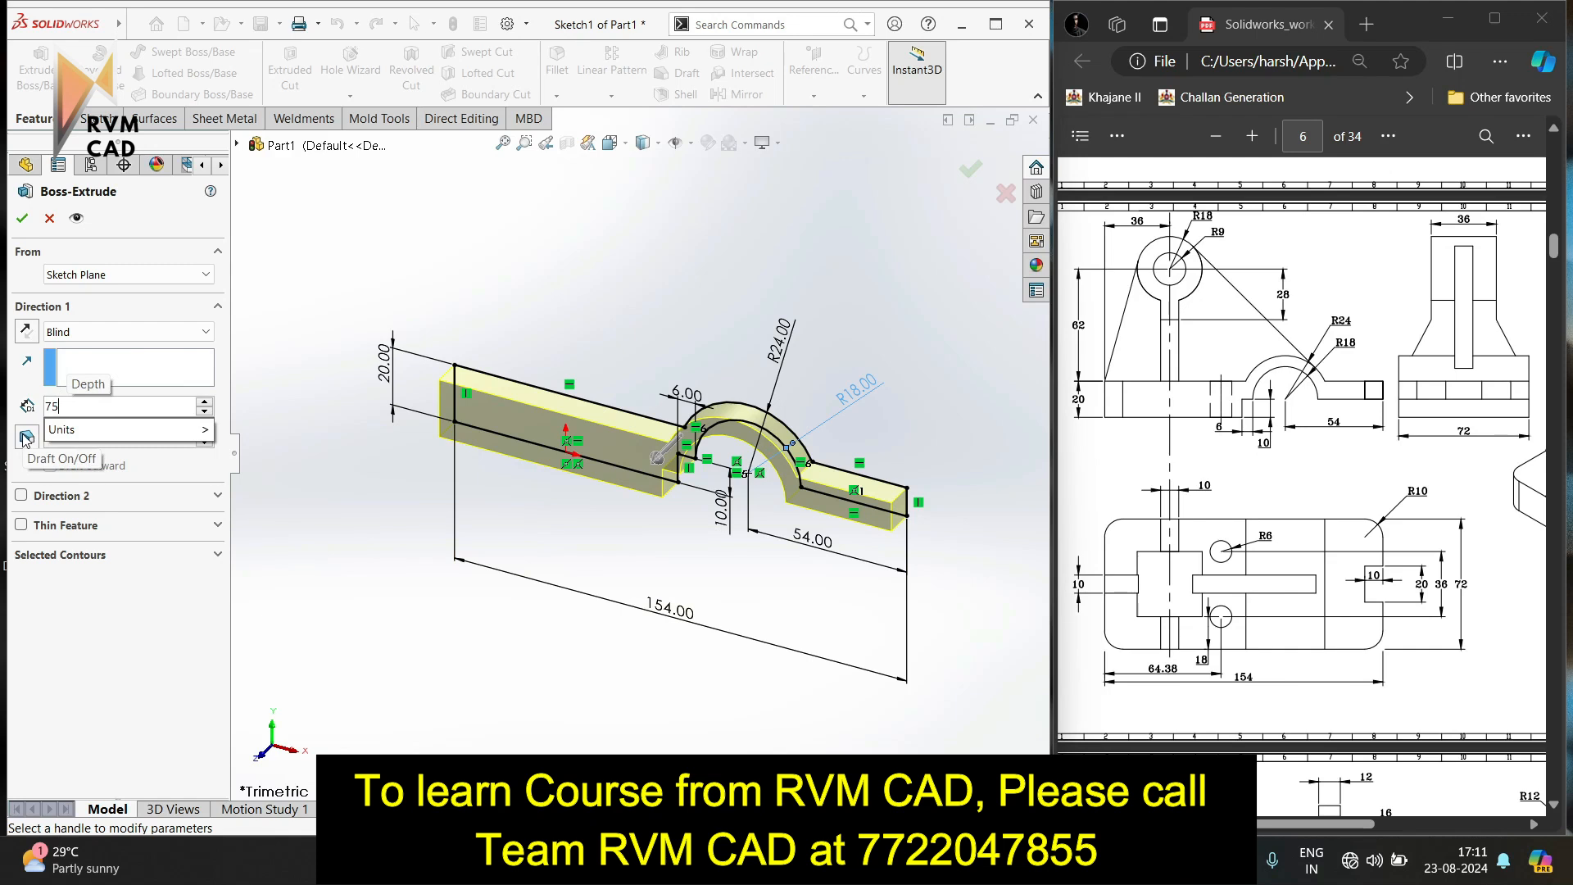
text(2)
key(Return)
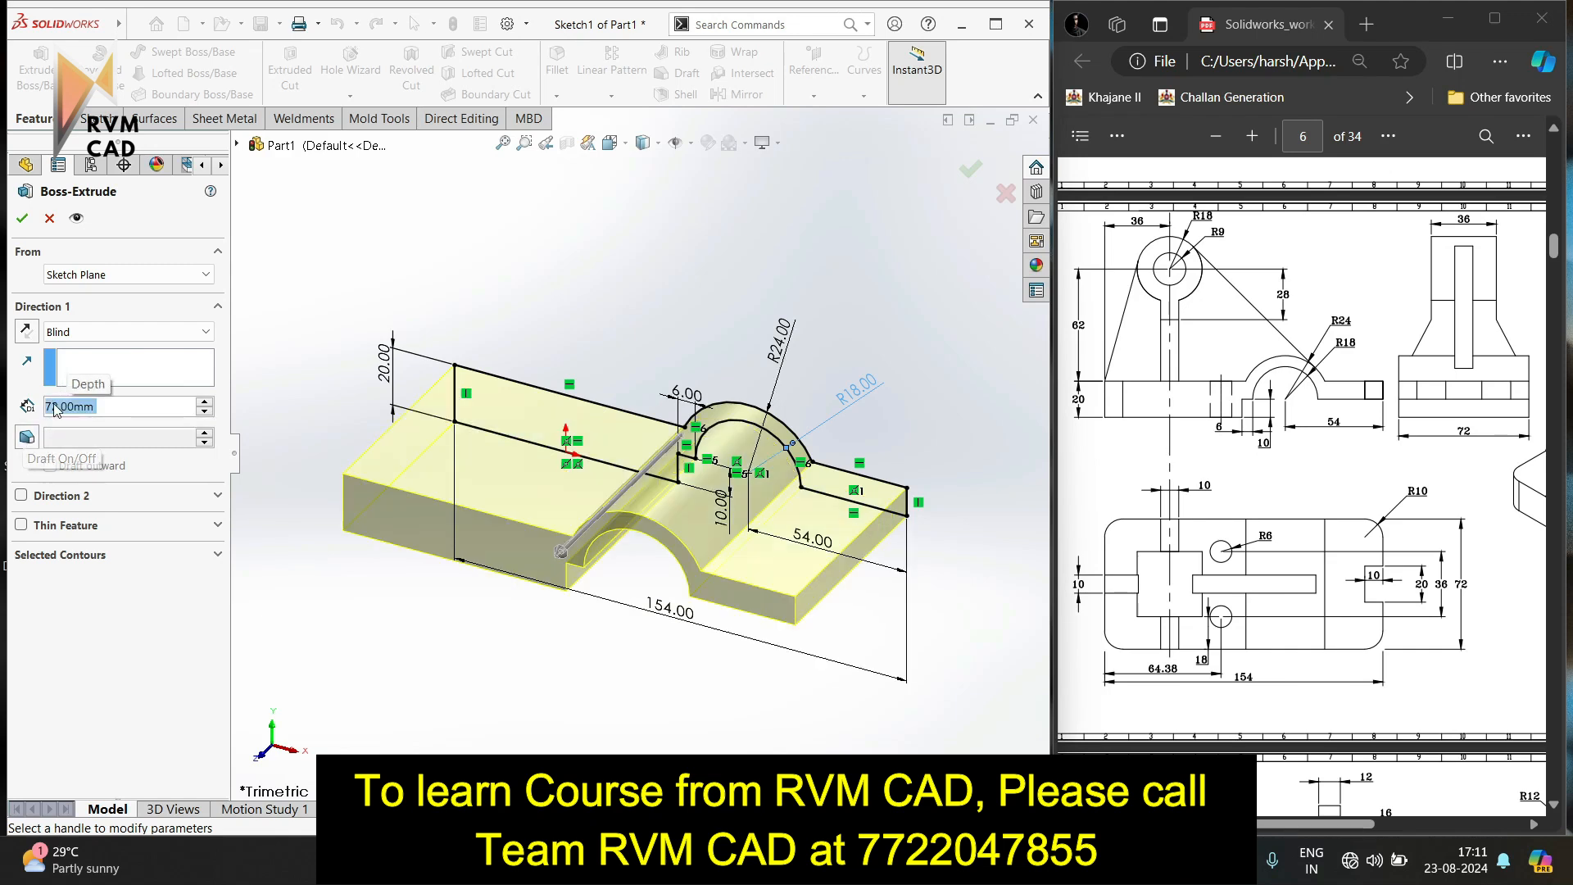
click(22, 219)
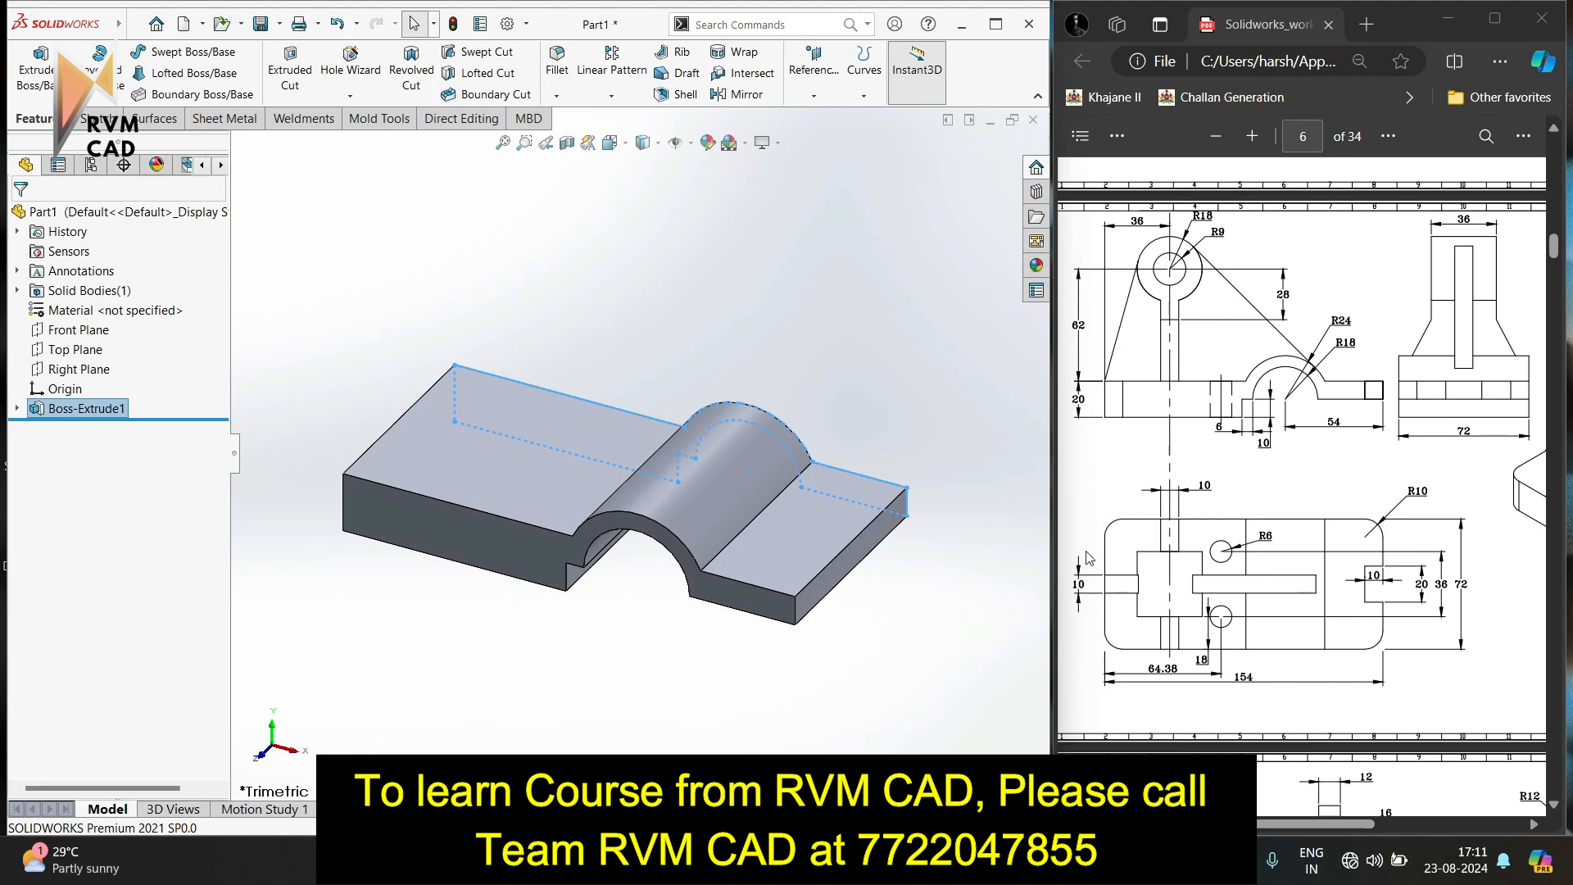
click(450, 250)
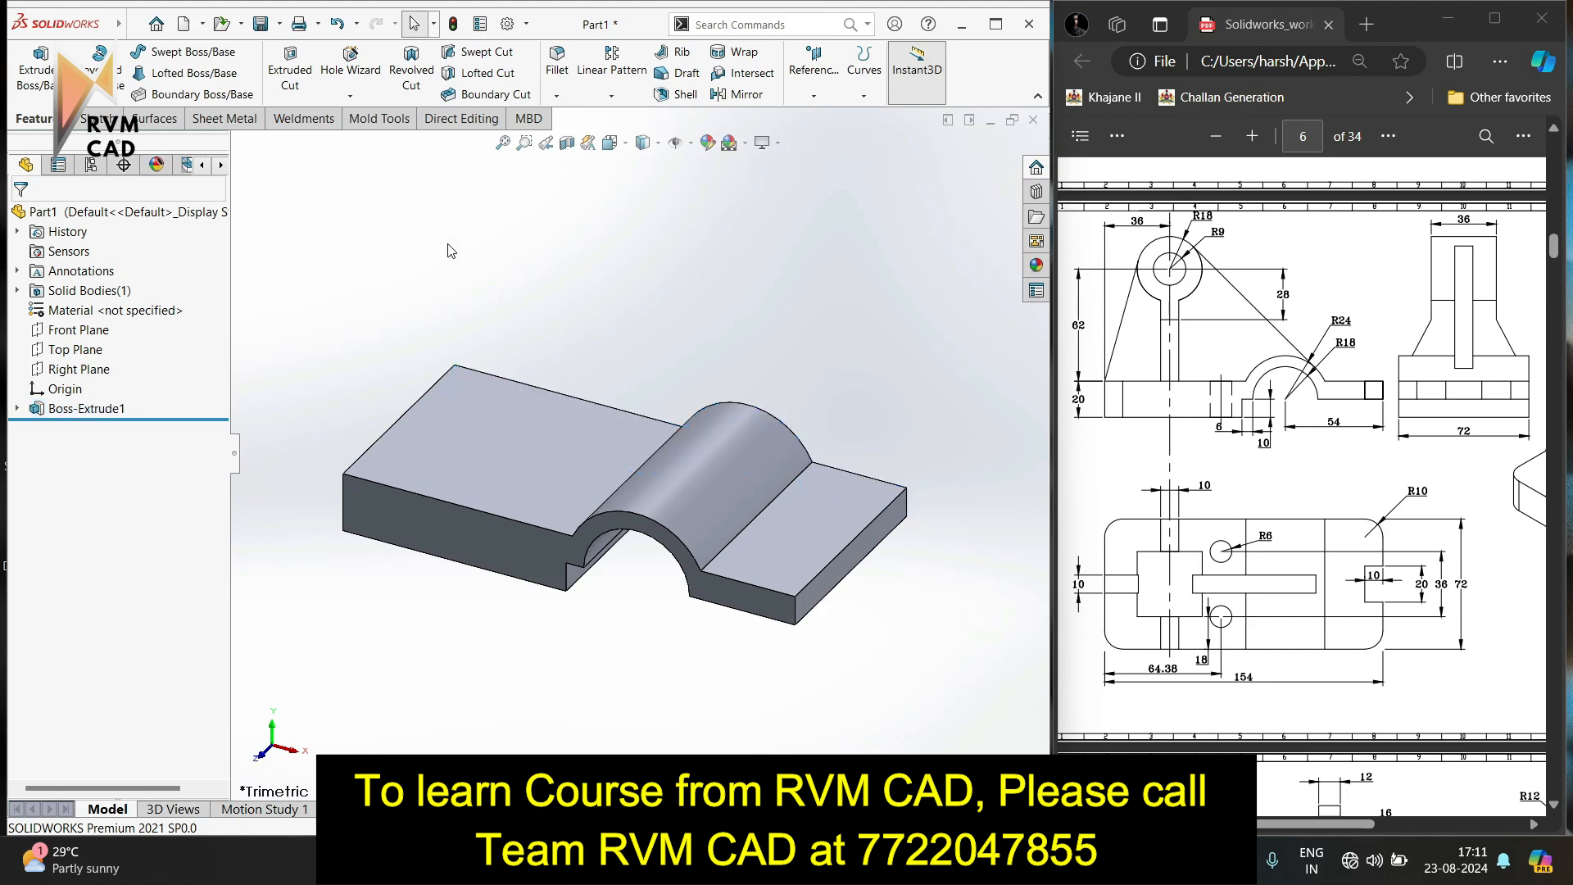
Fillet the four vertical corner edges at the two ends of the base with a 10 mm radius.
click(345, 505)
click(796, 613)
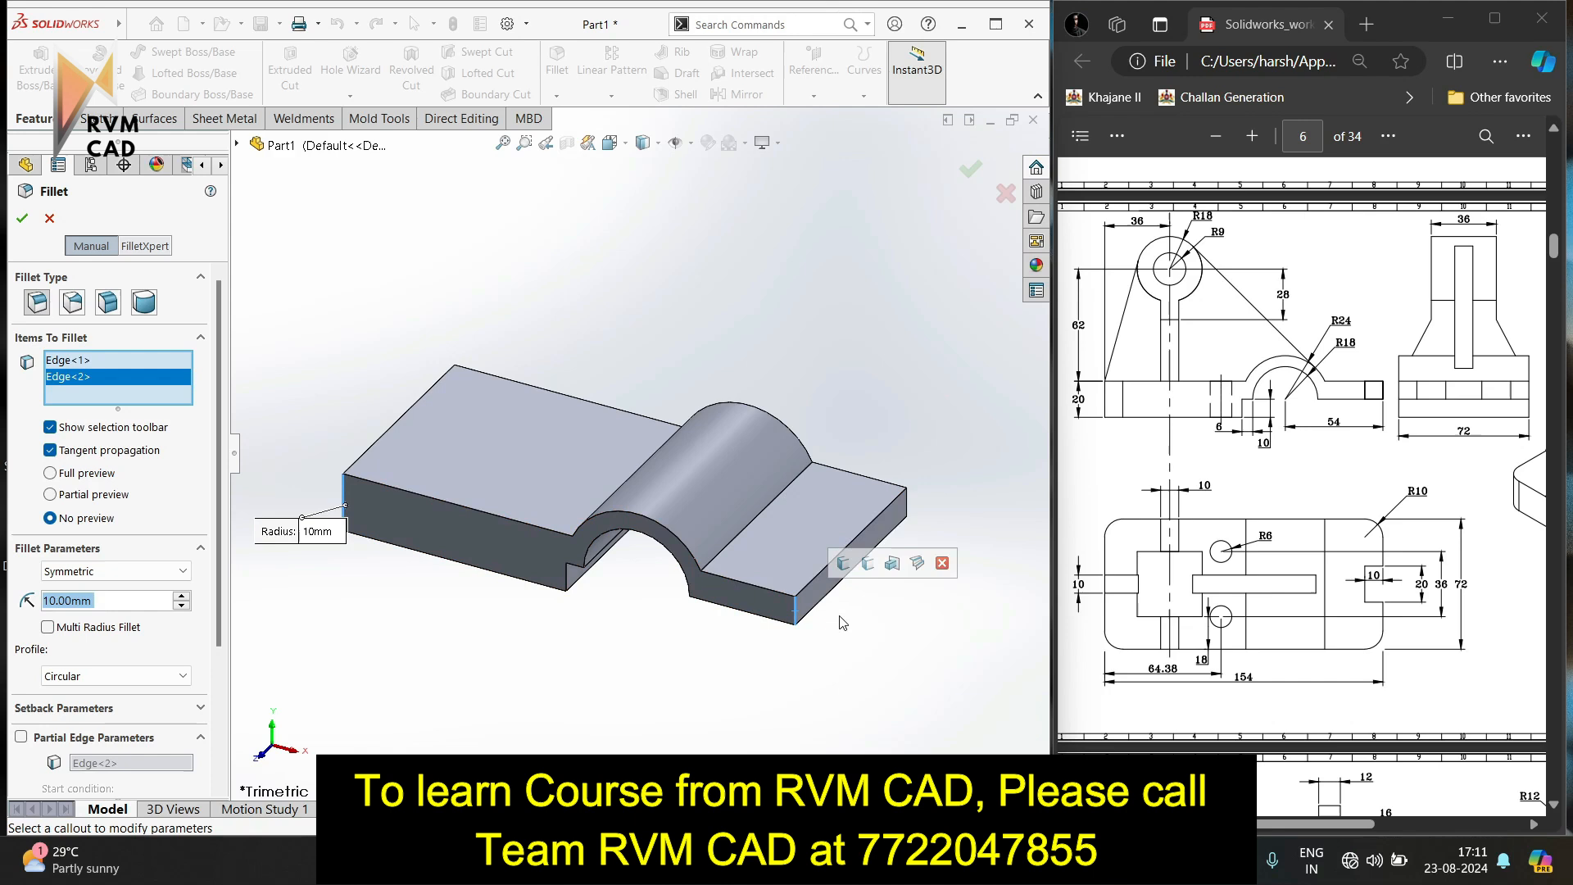
click(906, 504)
middle_drag(898, 518, 789, 632)
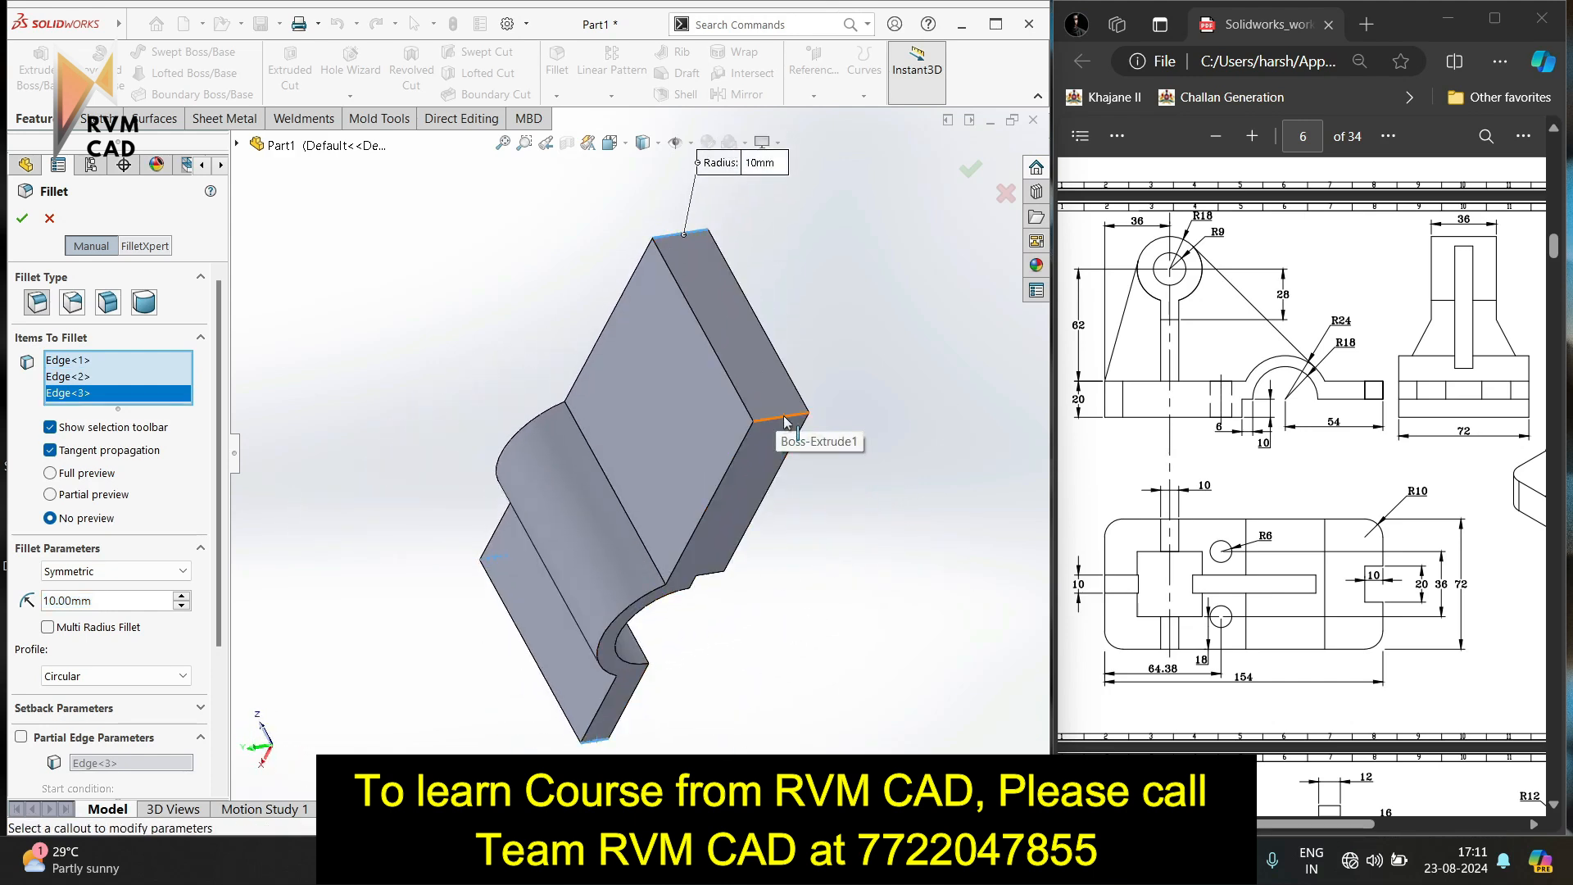
click(758, 419)
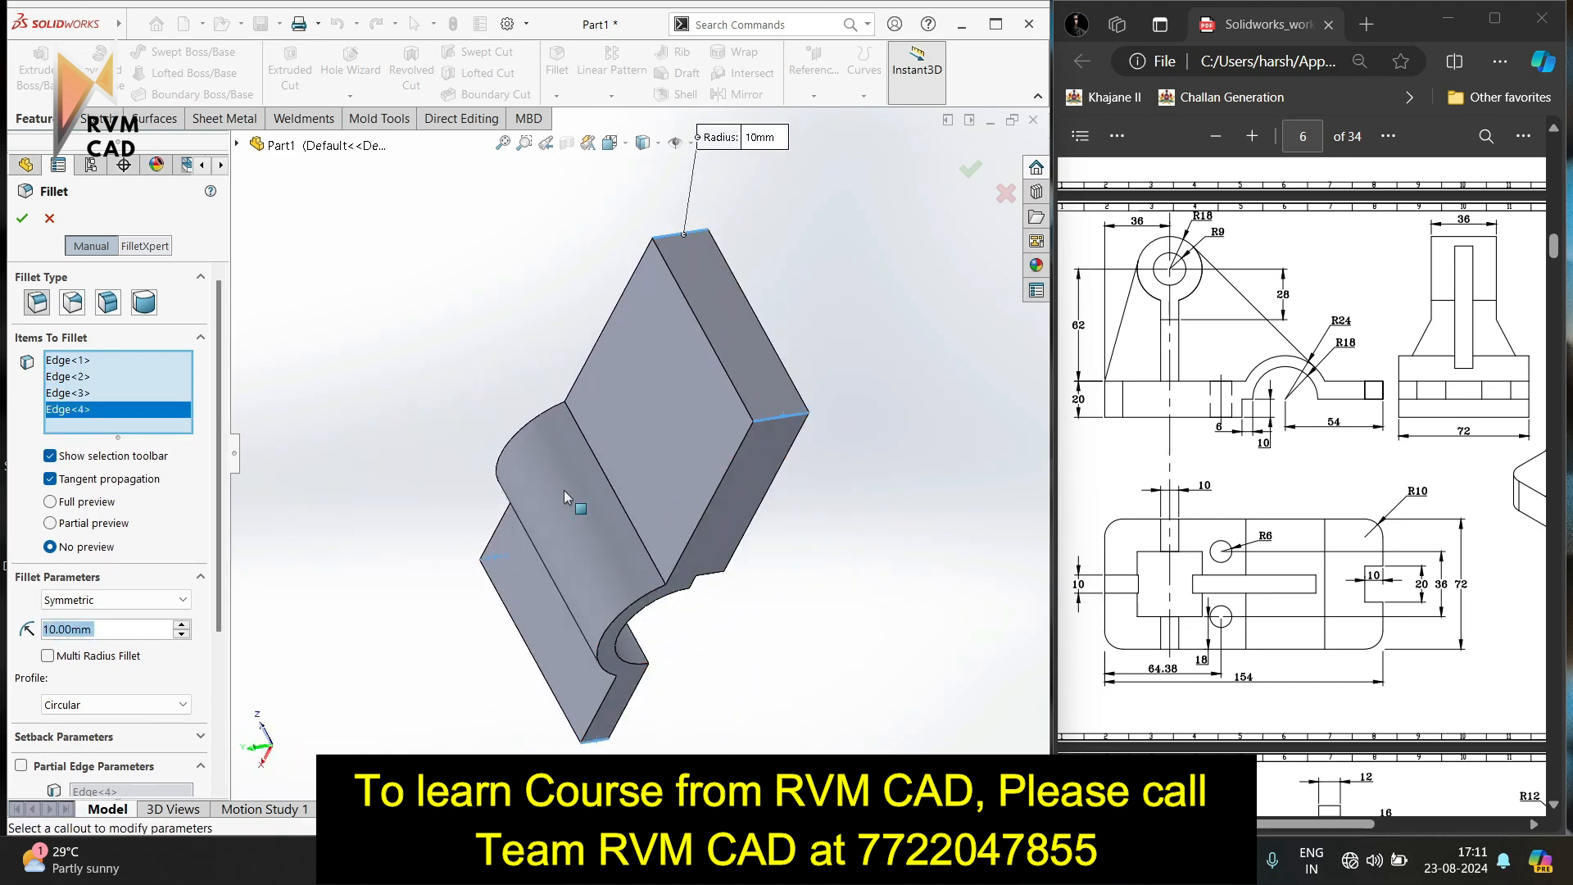
click(22, 218)
middle_drag(485, 444, 620, 622)
middle_drag(549, 567, 468, 574)
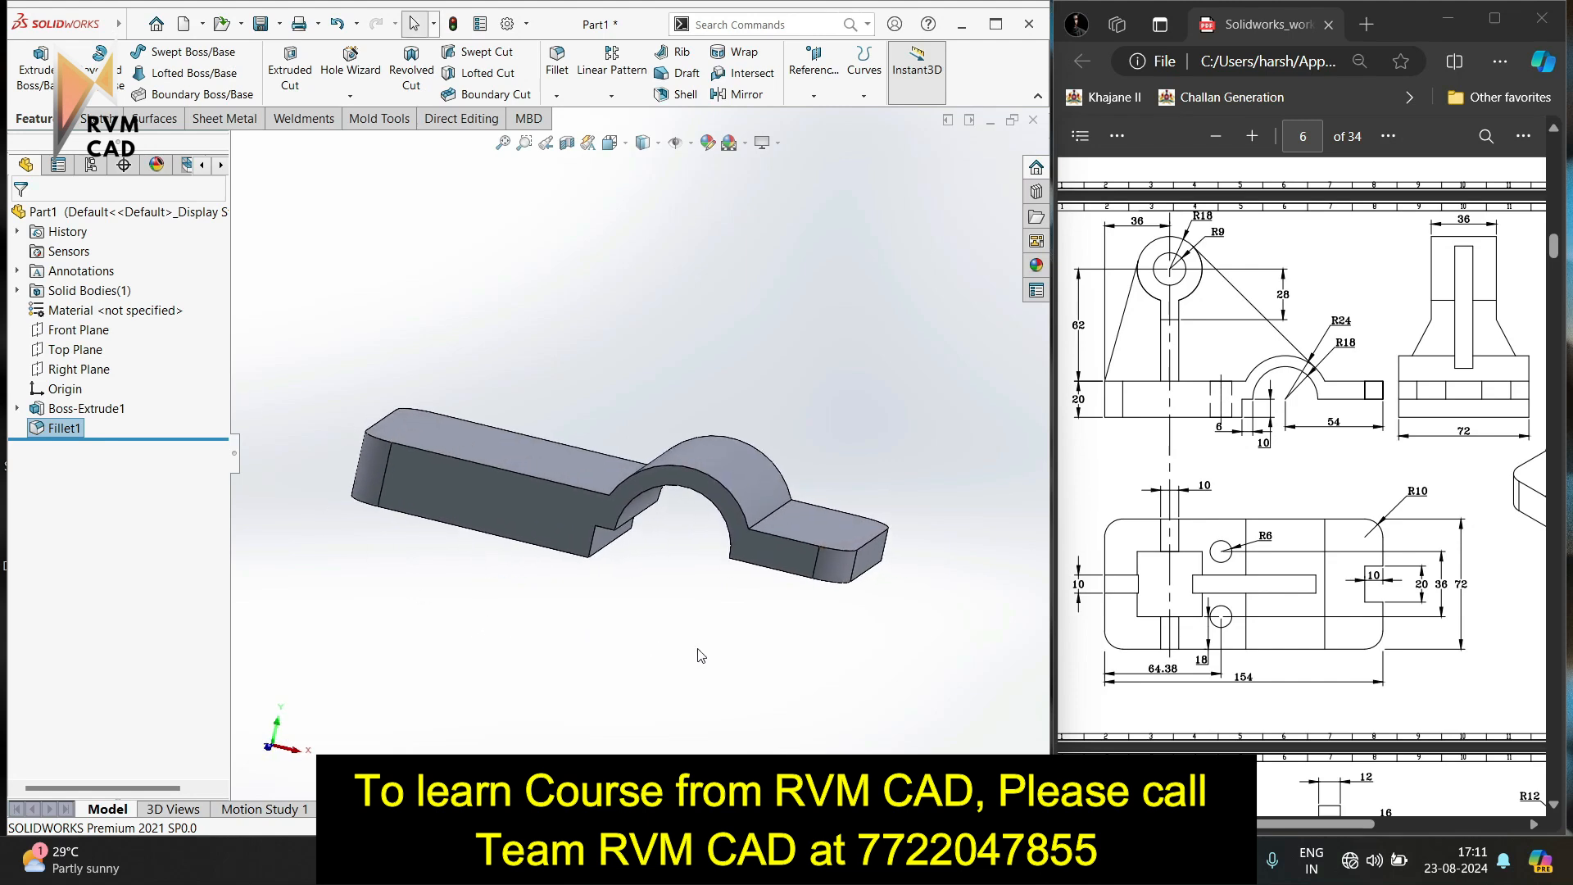
click(96, 118)
click(32, 62)
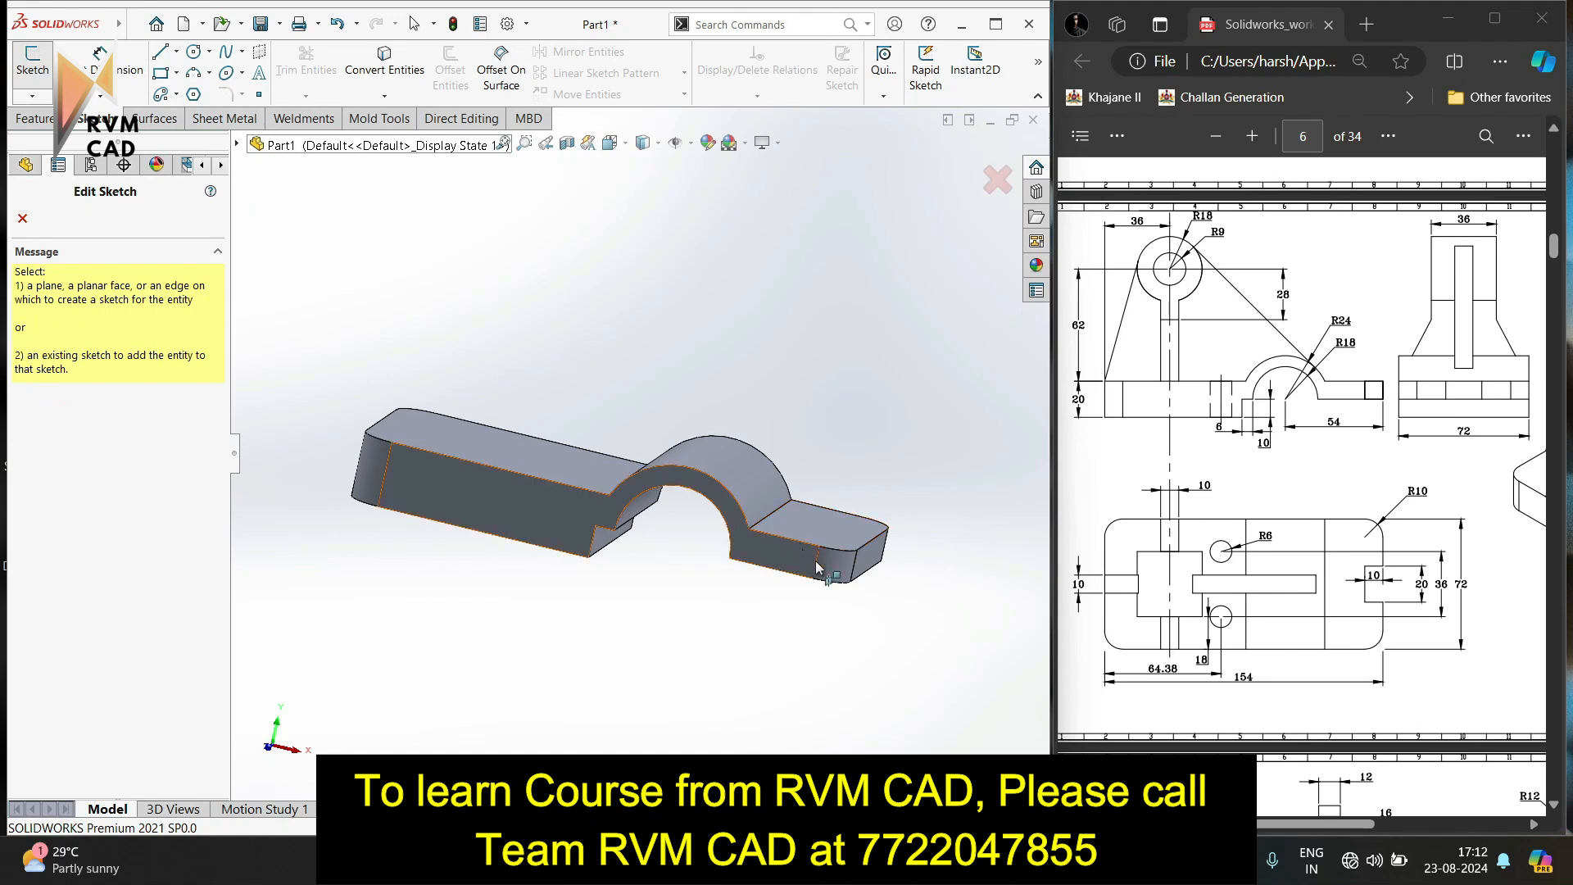
mouse_move(815, 561)
middle_down()
mouse_move(705, 573)
mouse_move(511, 543)
mouse_move(846, 450)
middle_up()
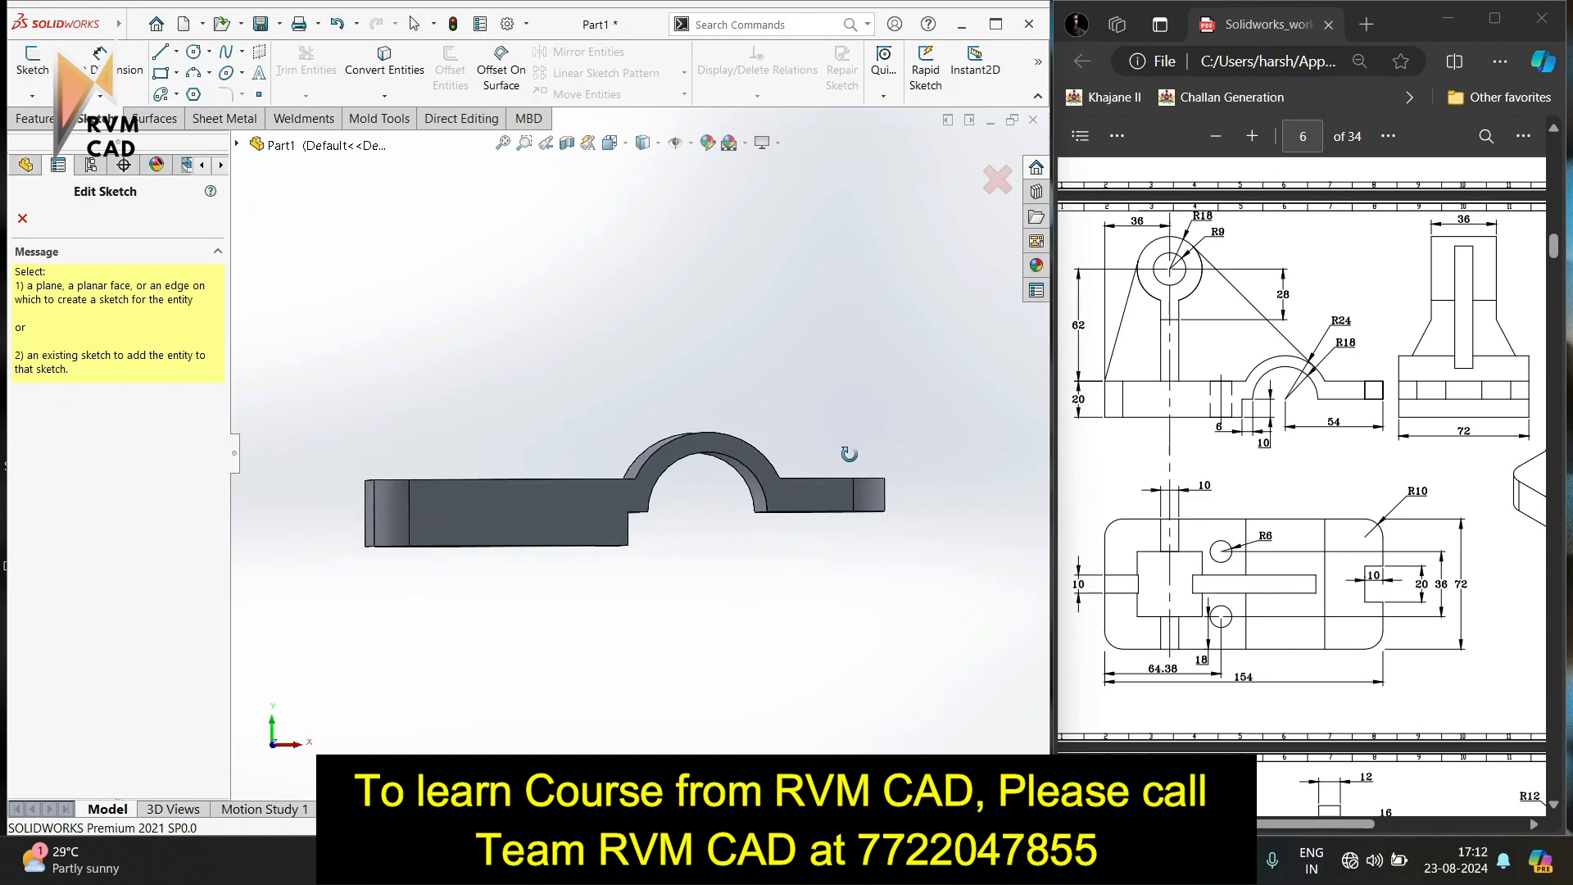
click(238, 146)
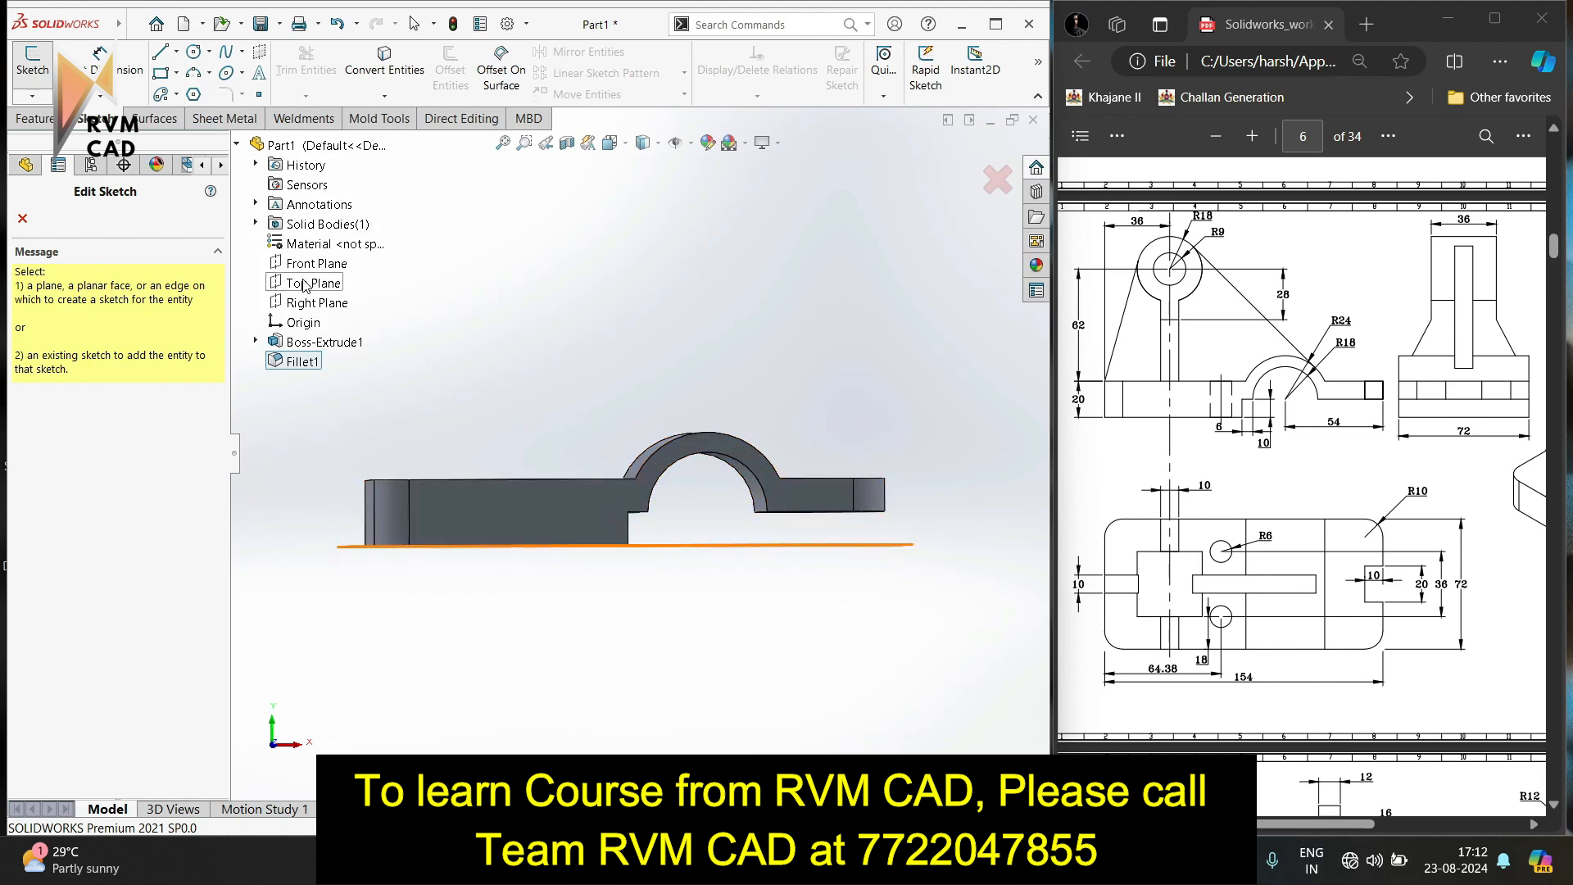
click(313, 272)
mouse_move(442, 345)
middle_down()
mouse_move(439, 385)
mouse_move(516, 558)
mouse_move(565, 512)
middle_up()
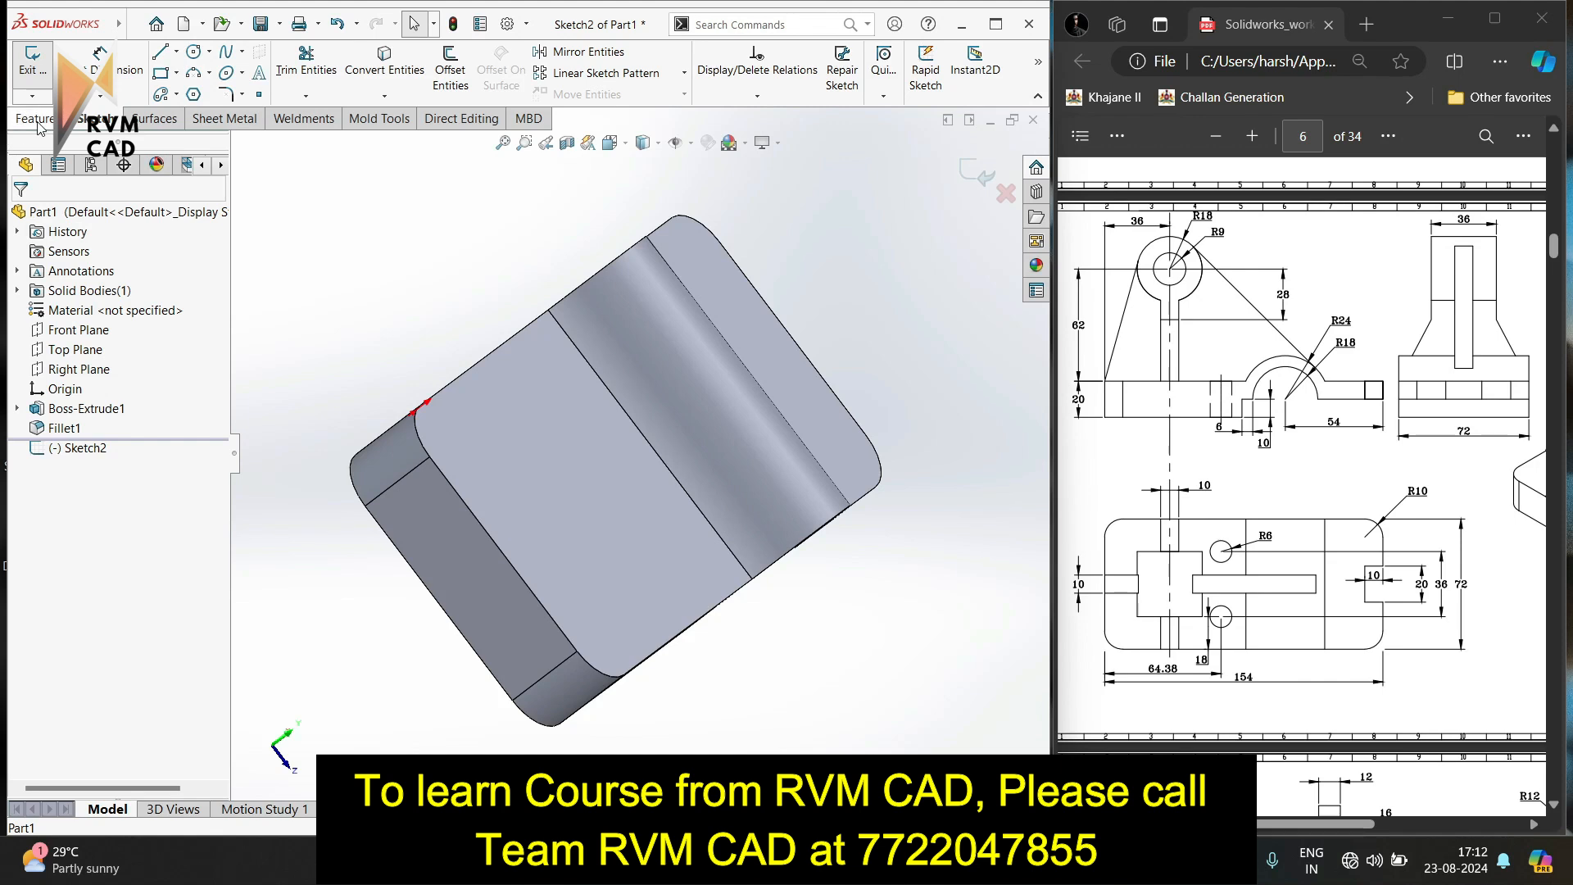
key(ctrl+z)
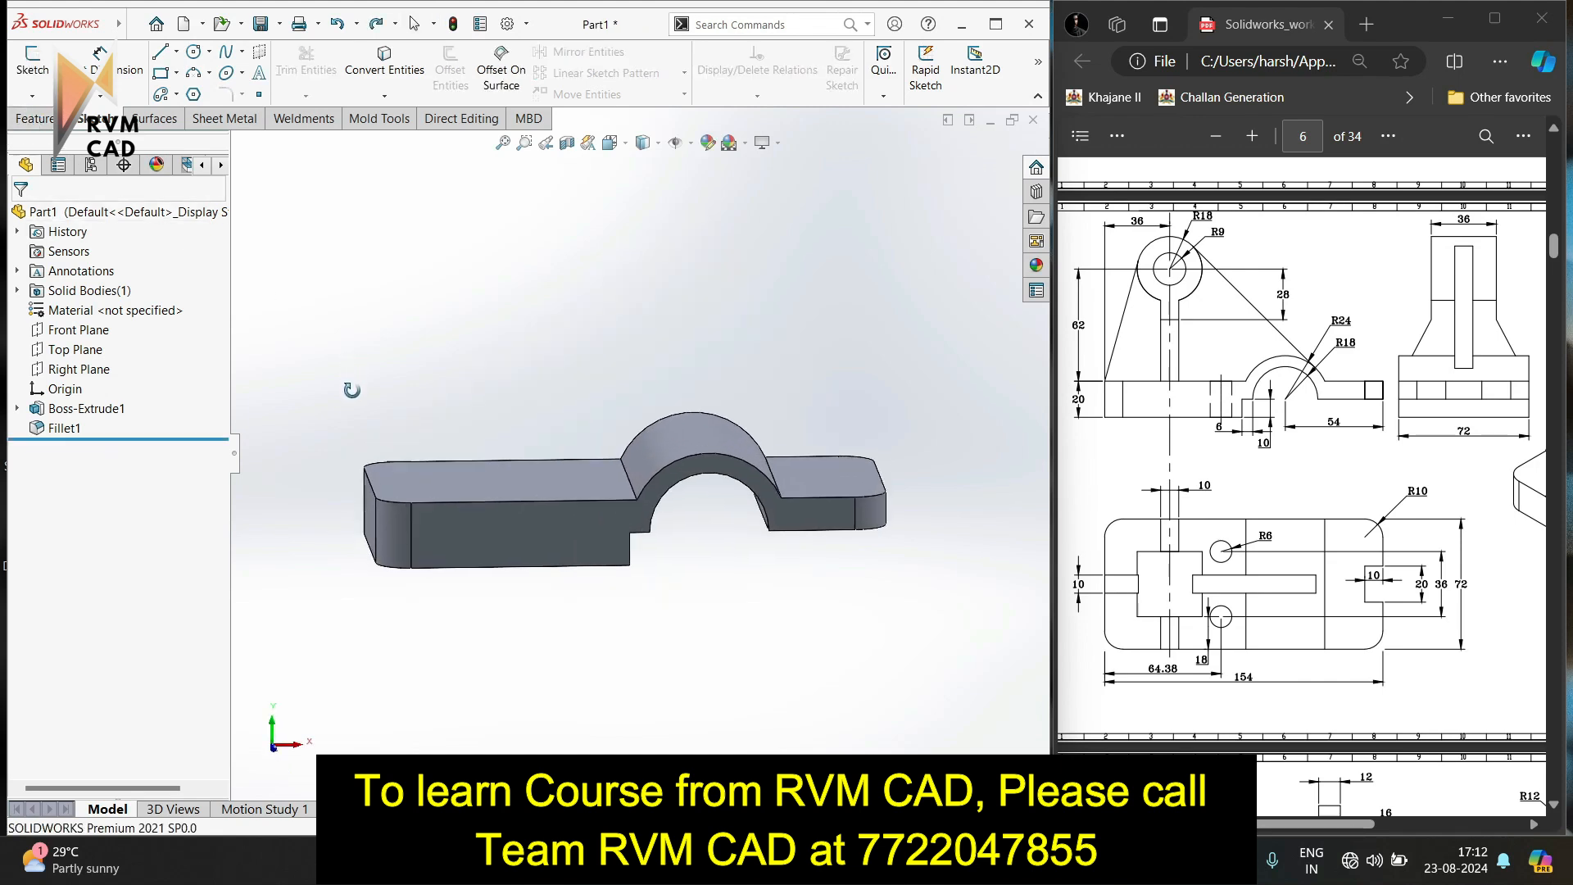
Create a reference plane offset 72/2 mm inward from the base's front profile face, with the offset direction flipped.
click(522, 539)
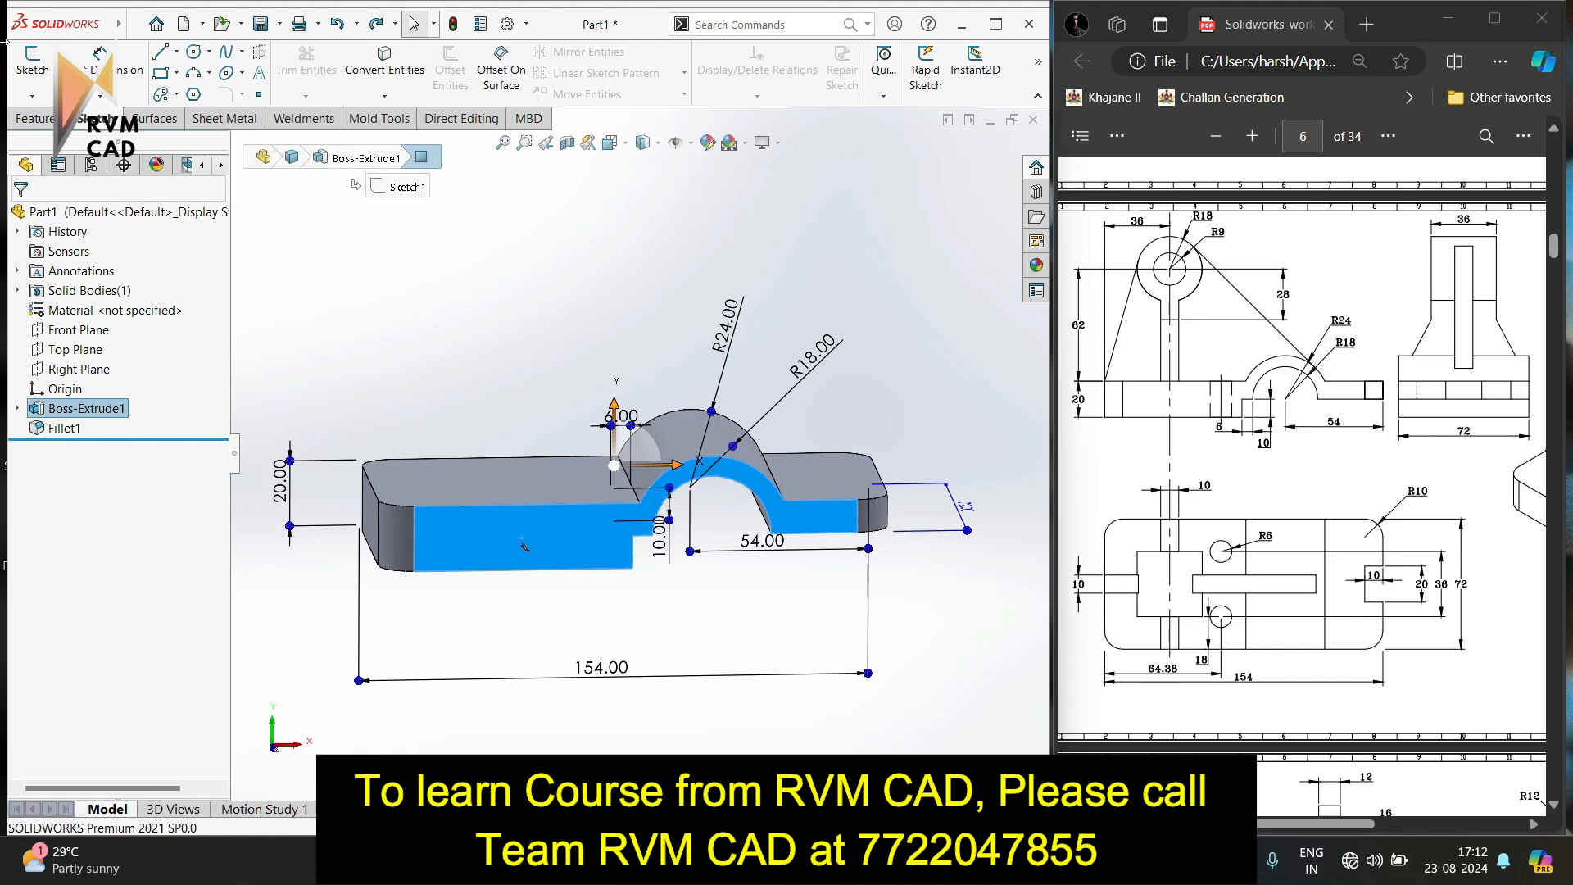
click(35, 118)
click(811, 96)
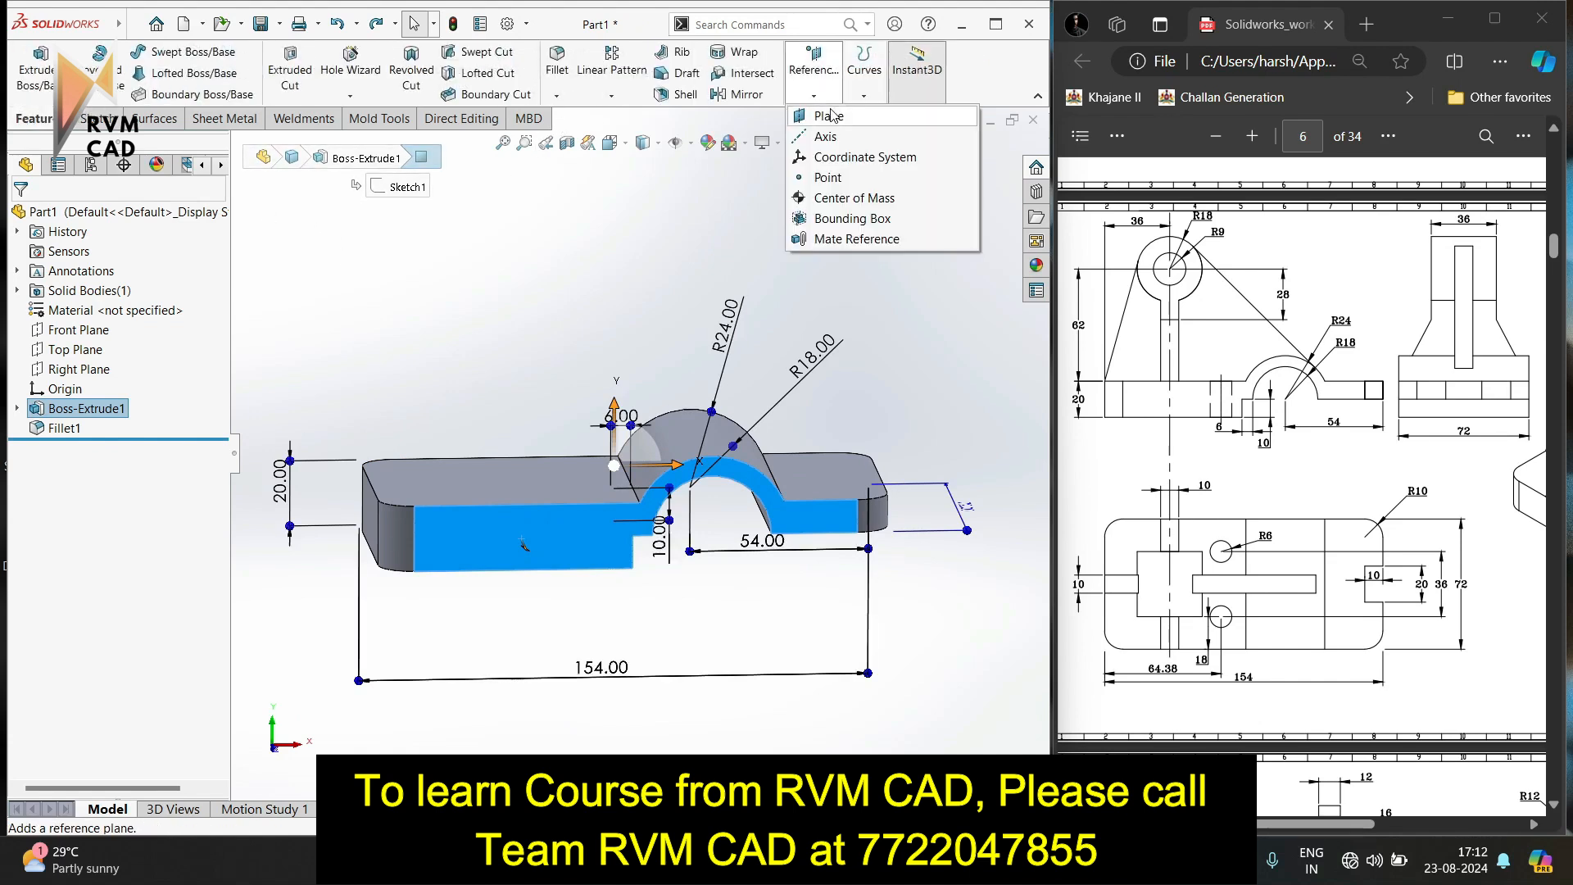
click(909, 49)
middle_drag(473, 448, 425, 526)
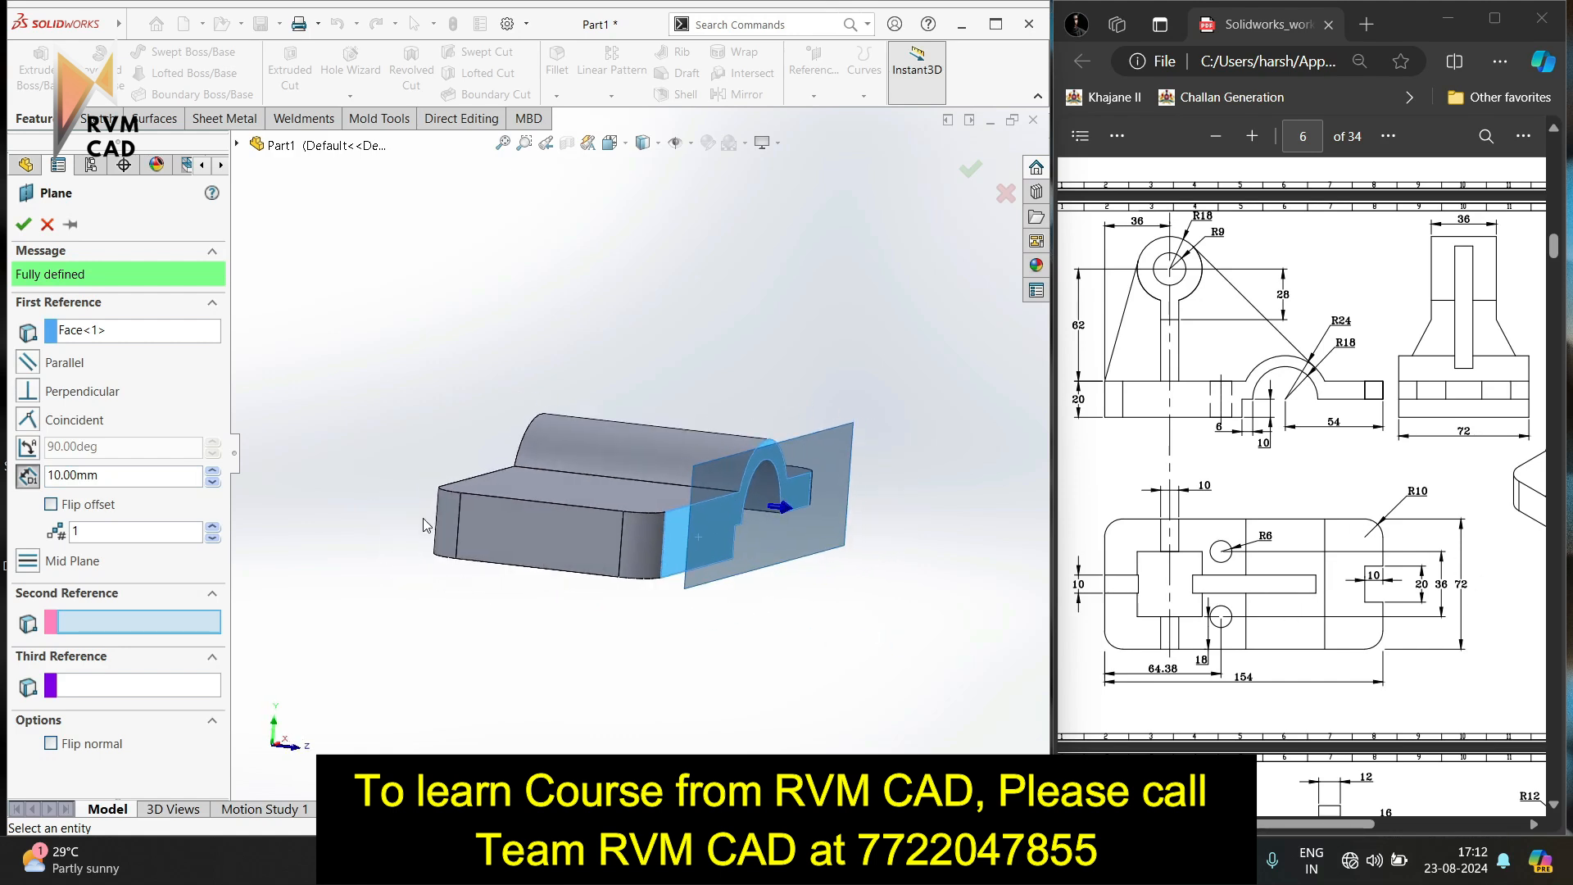
click(64, 503)
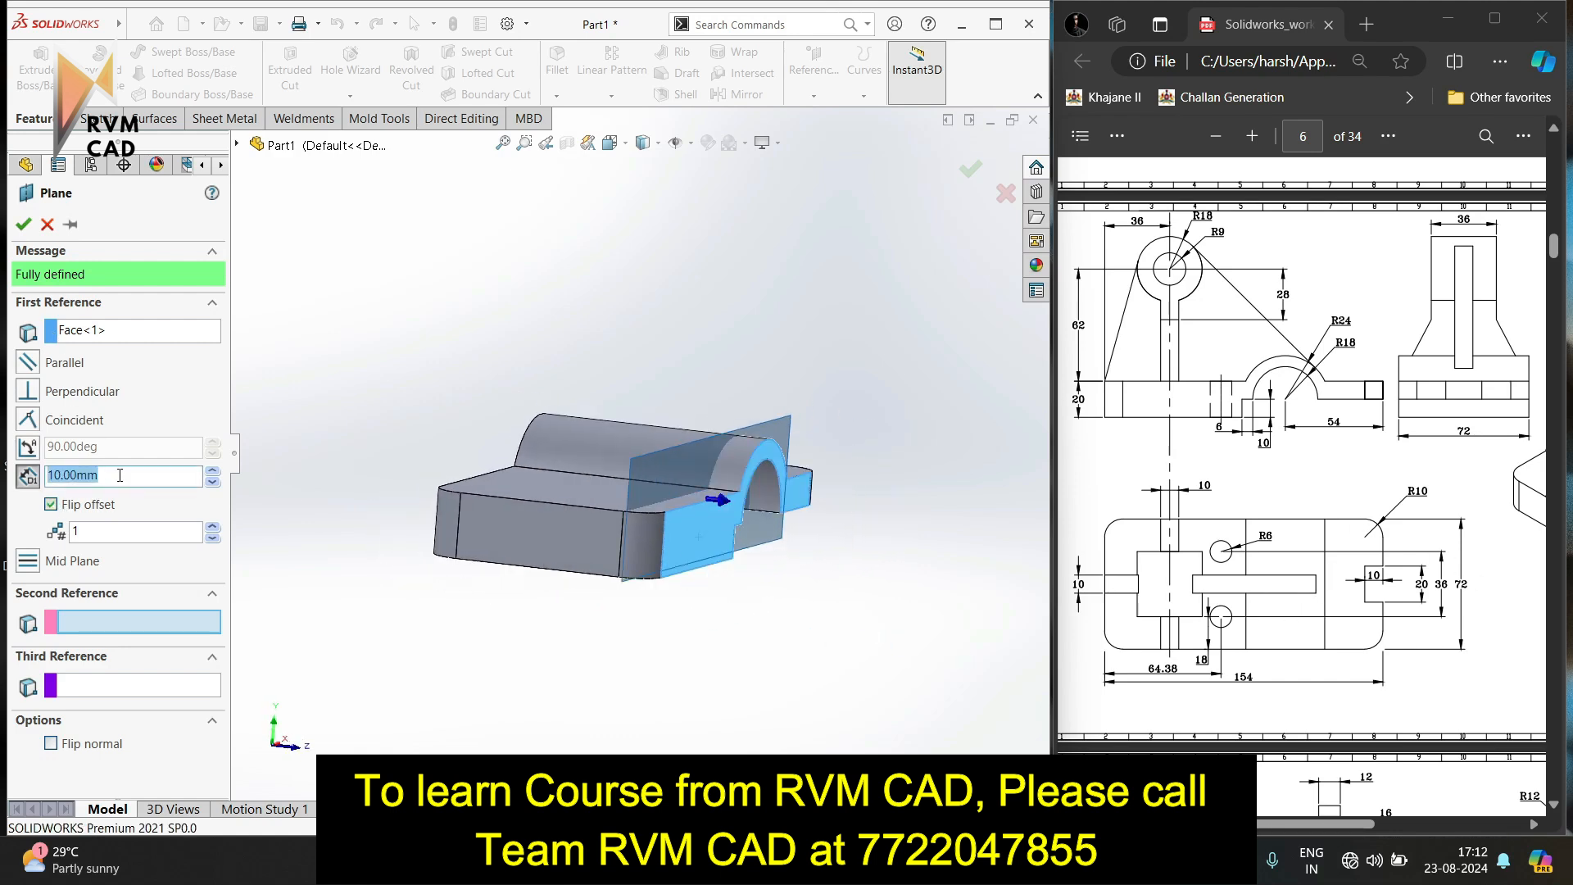
text(72)
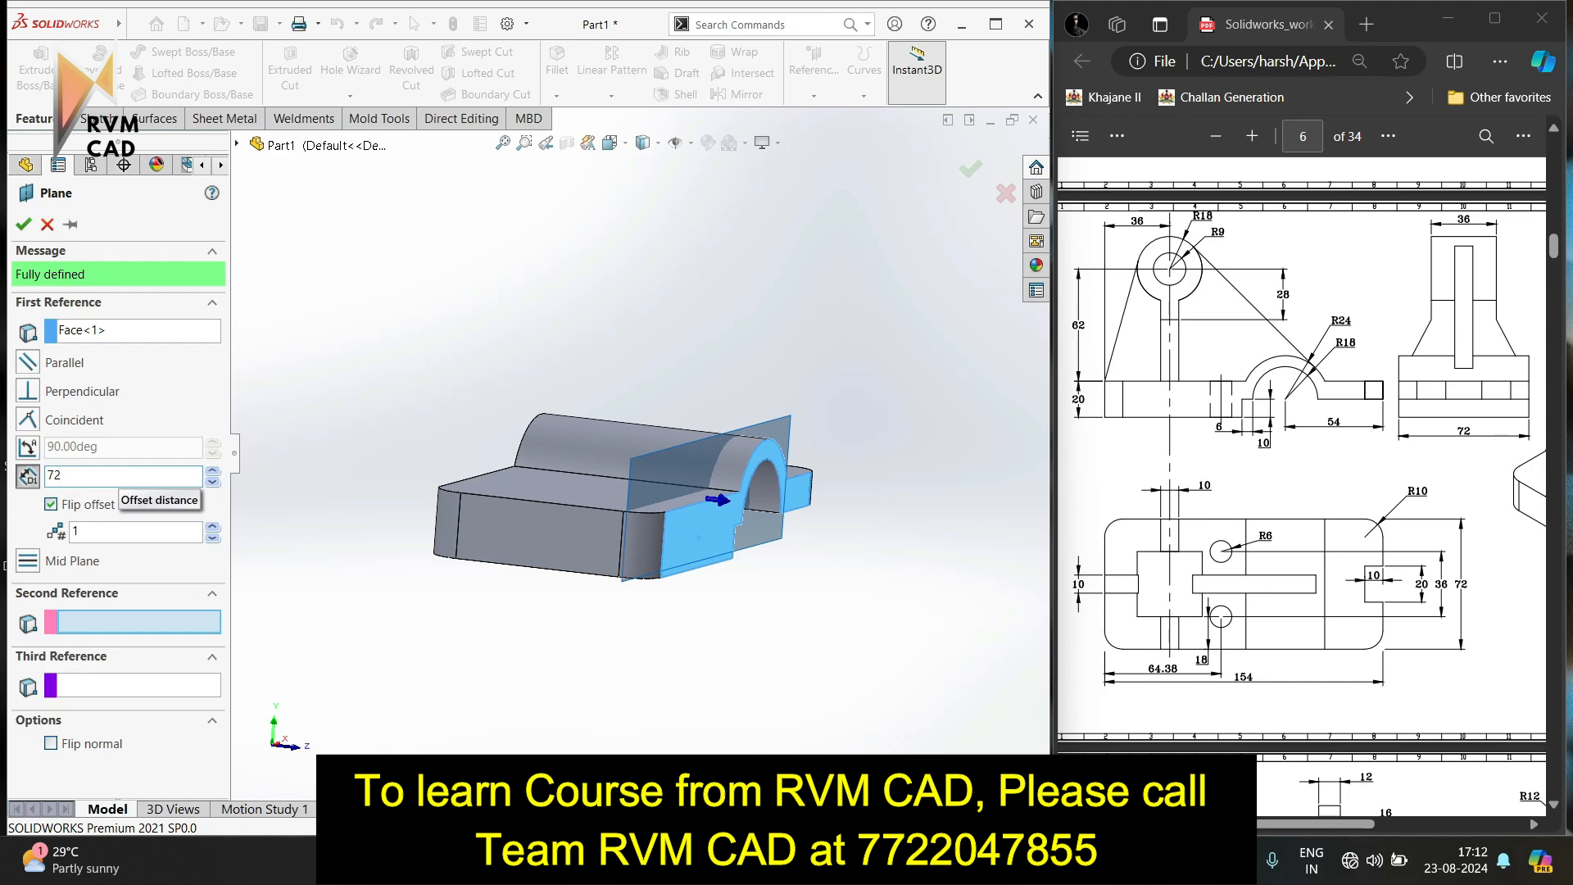
text(/2)
key(Return)
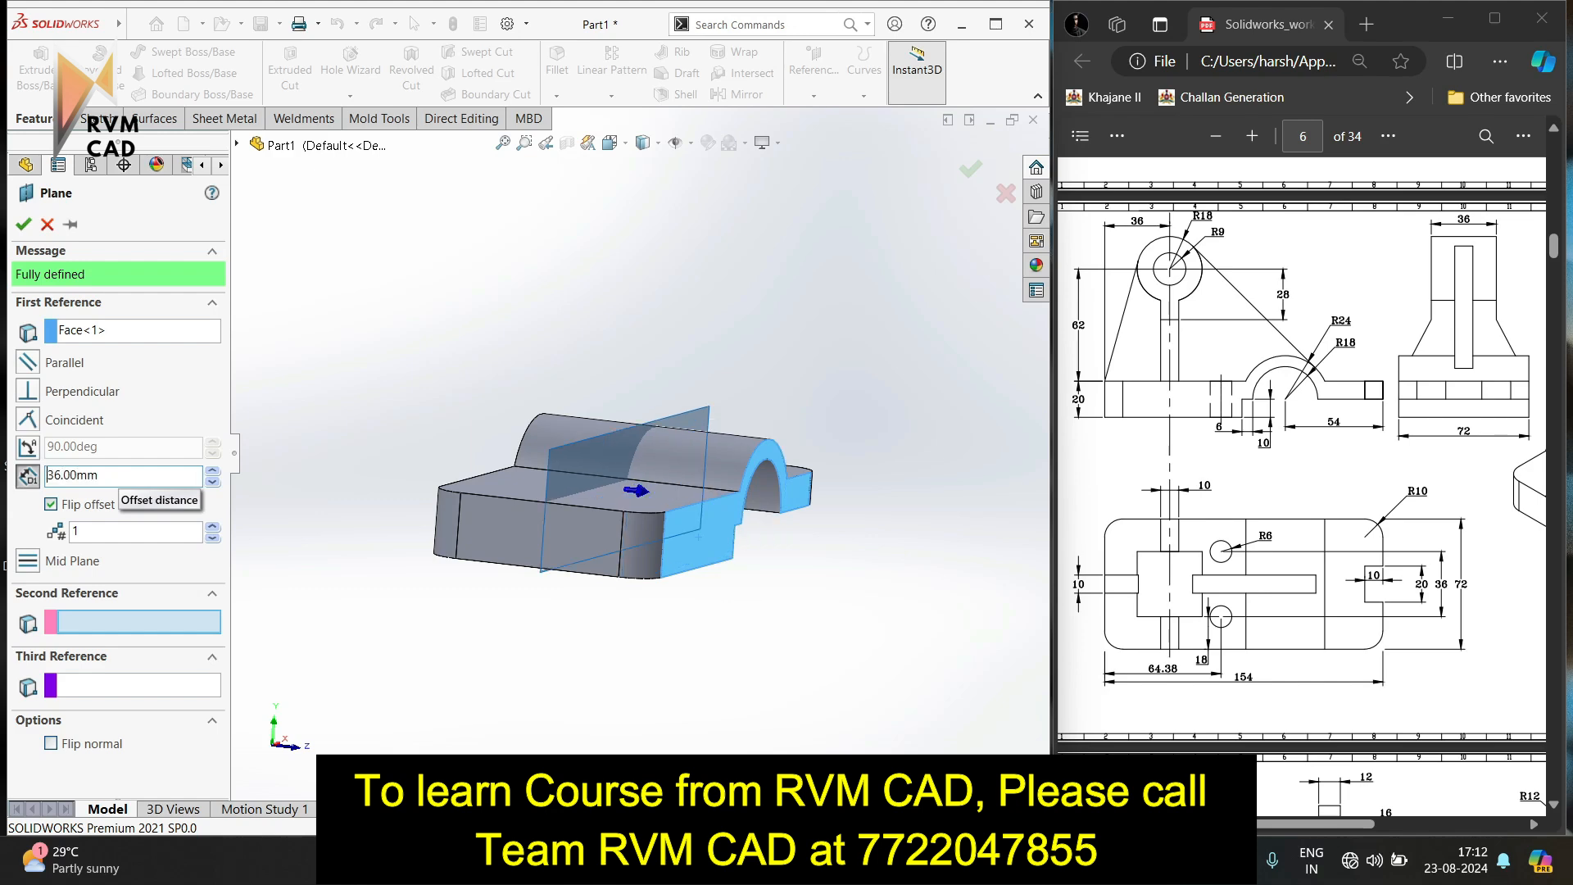
middle_drag(572, 678, 400, 459)
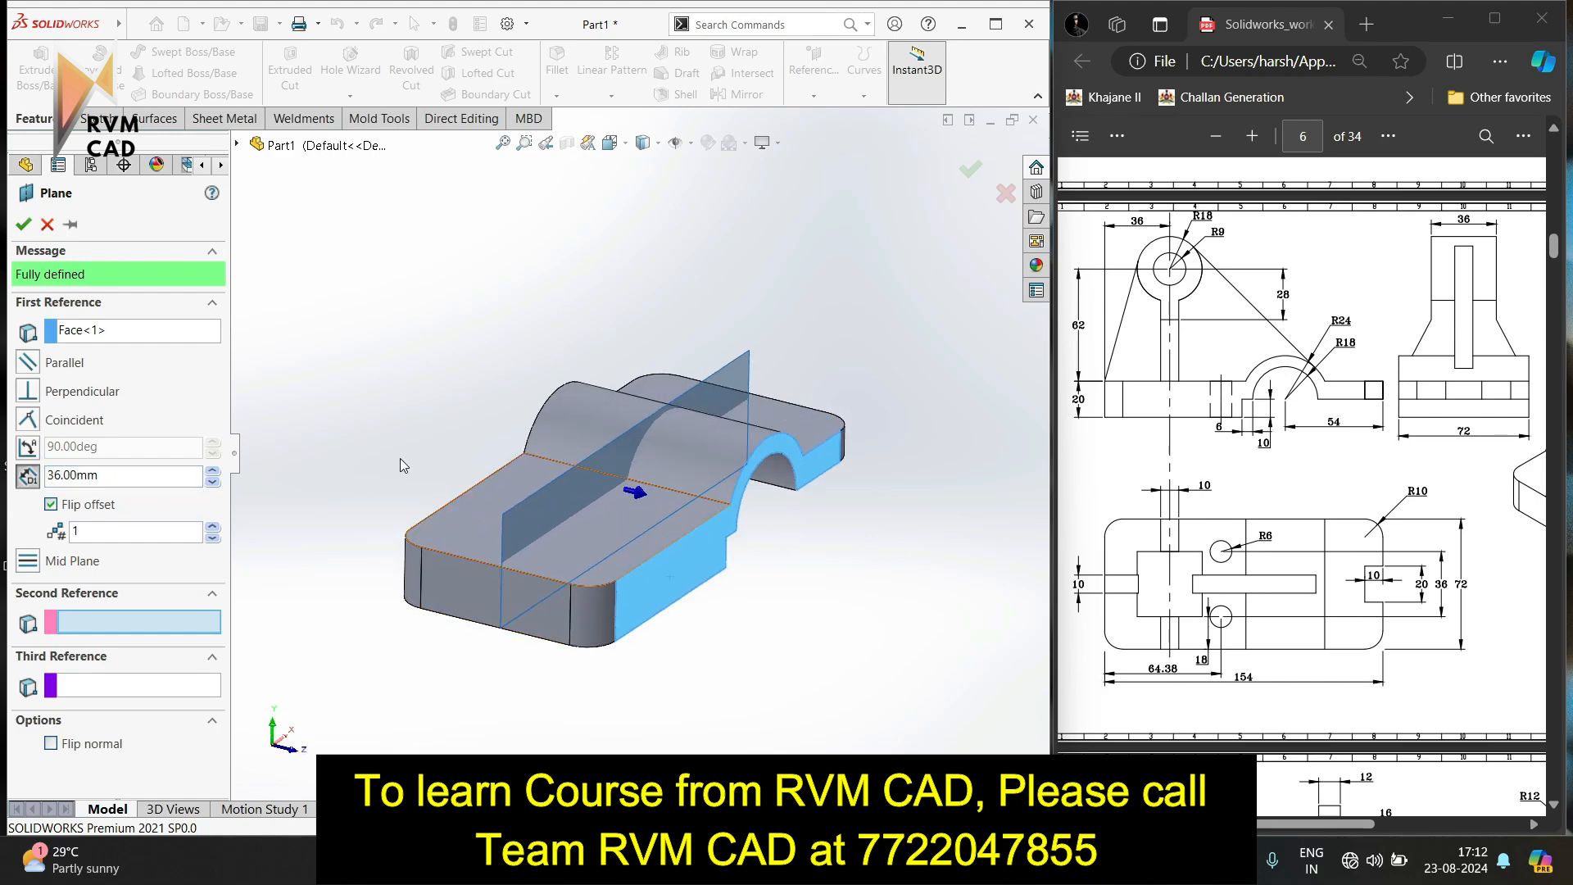
click(23, 225)
Start a sketch on the mid-width reference plane and draw a circle about 46 mm in diameter, centred about 72 mm directly above the origin.
mouse_move(598, 568)
middle_down()
mouse_move(511, 481)
mouse_move(495, 532)
middle_up()
click(95, 118)
click(33, 59)
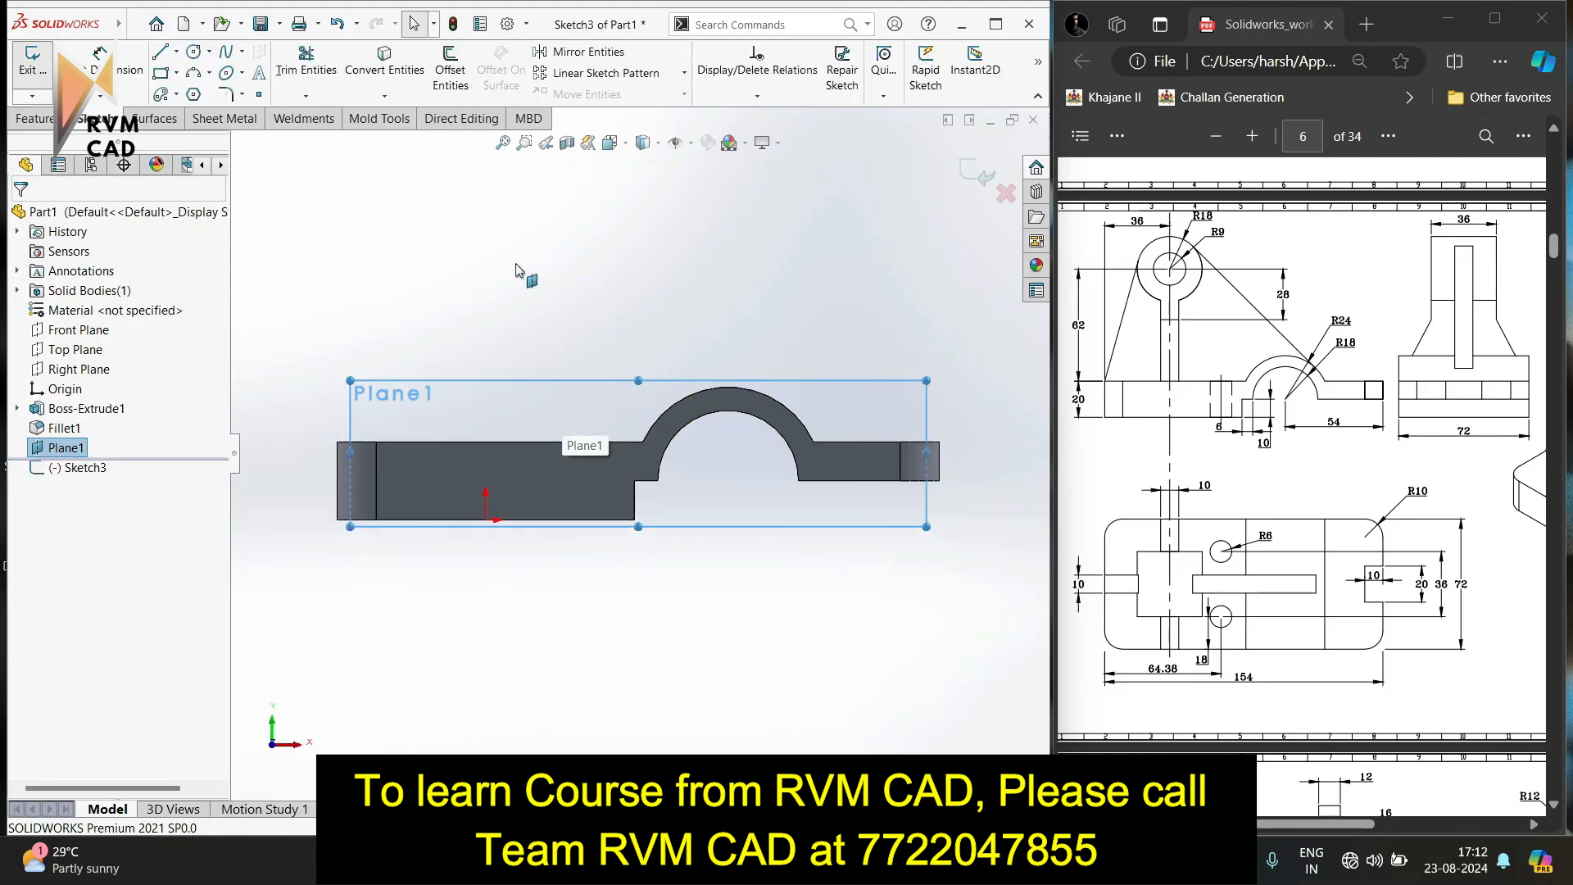
click(194, 52)
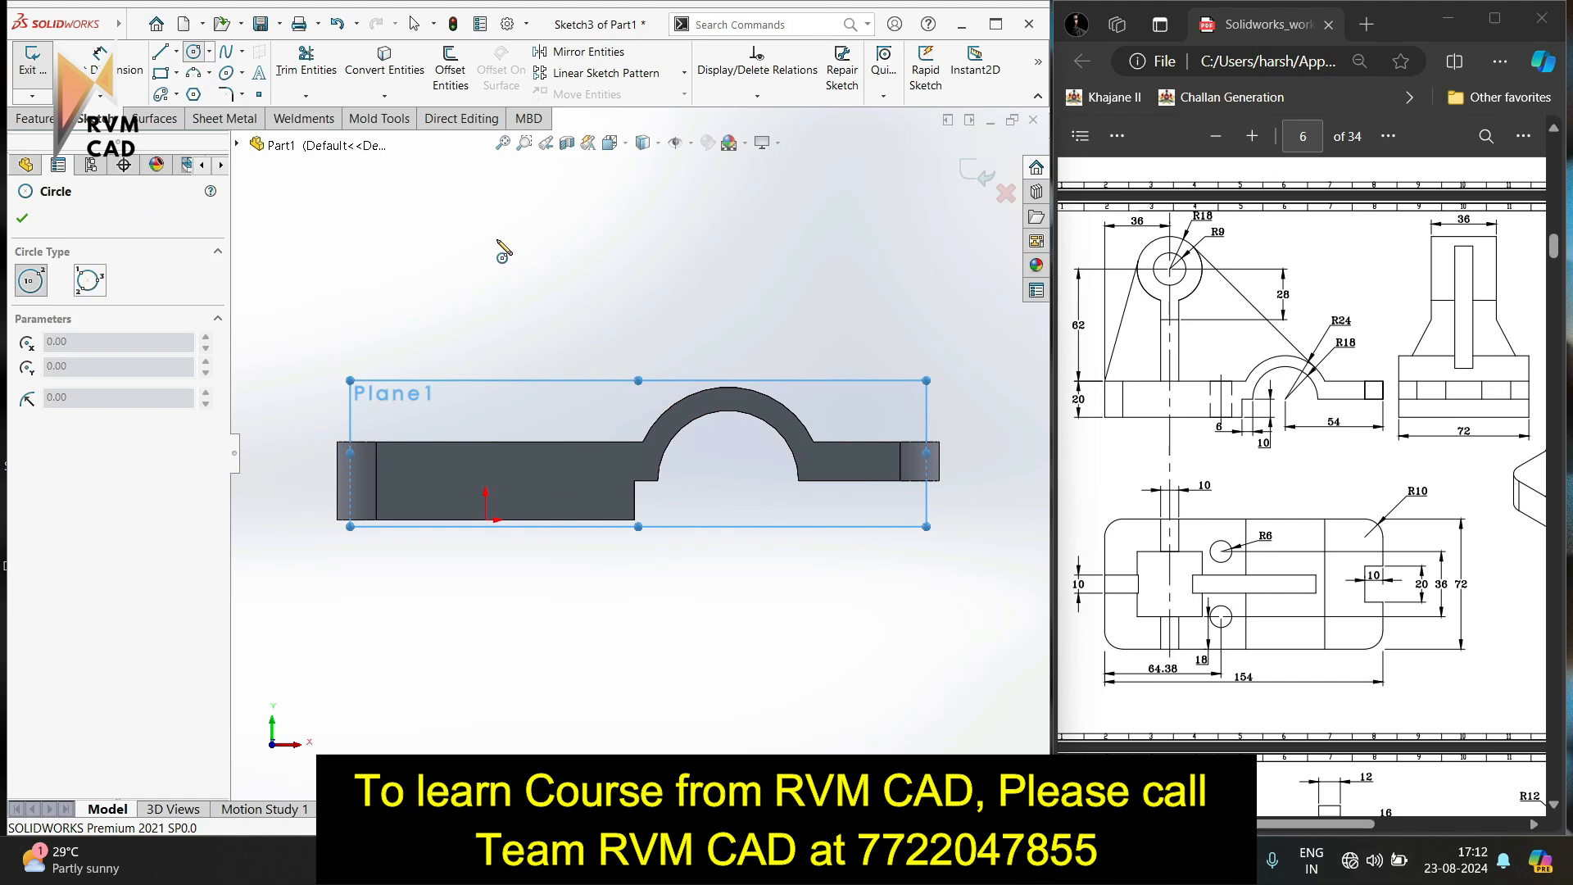
click(486, 239)
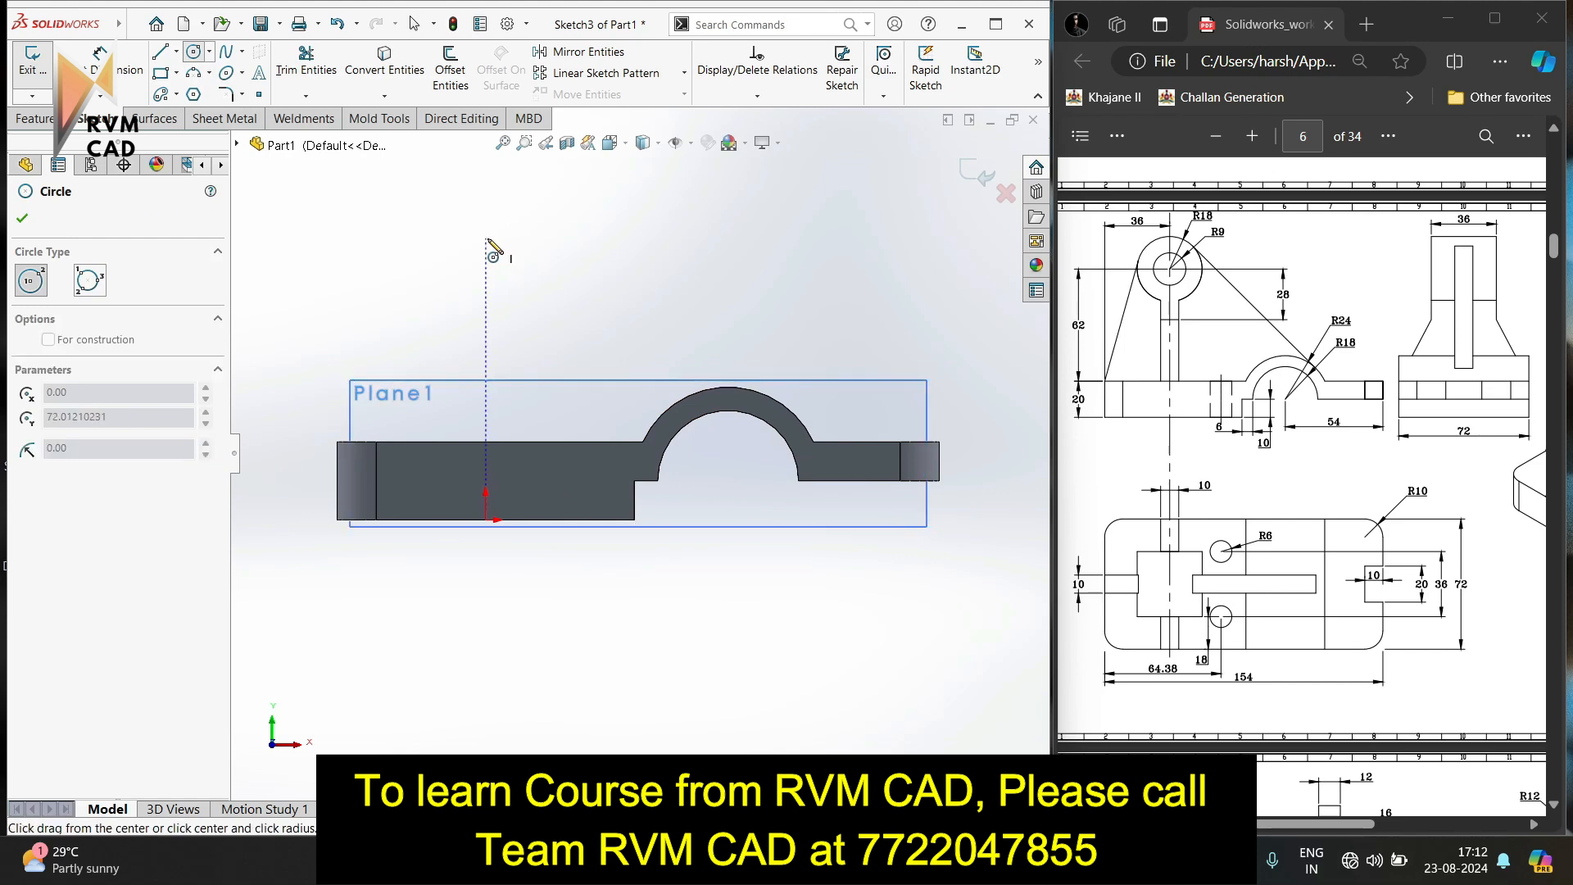
click(489, 329)
key(Escape)
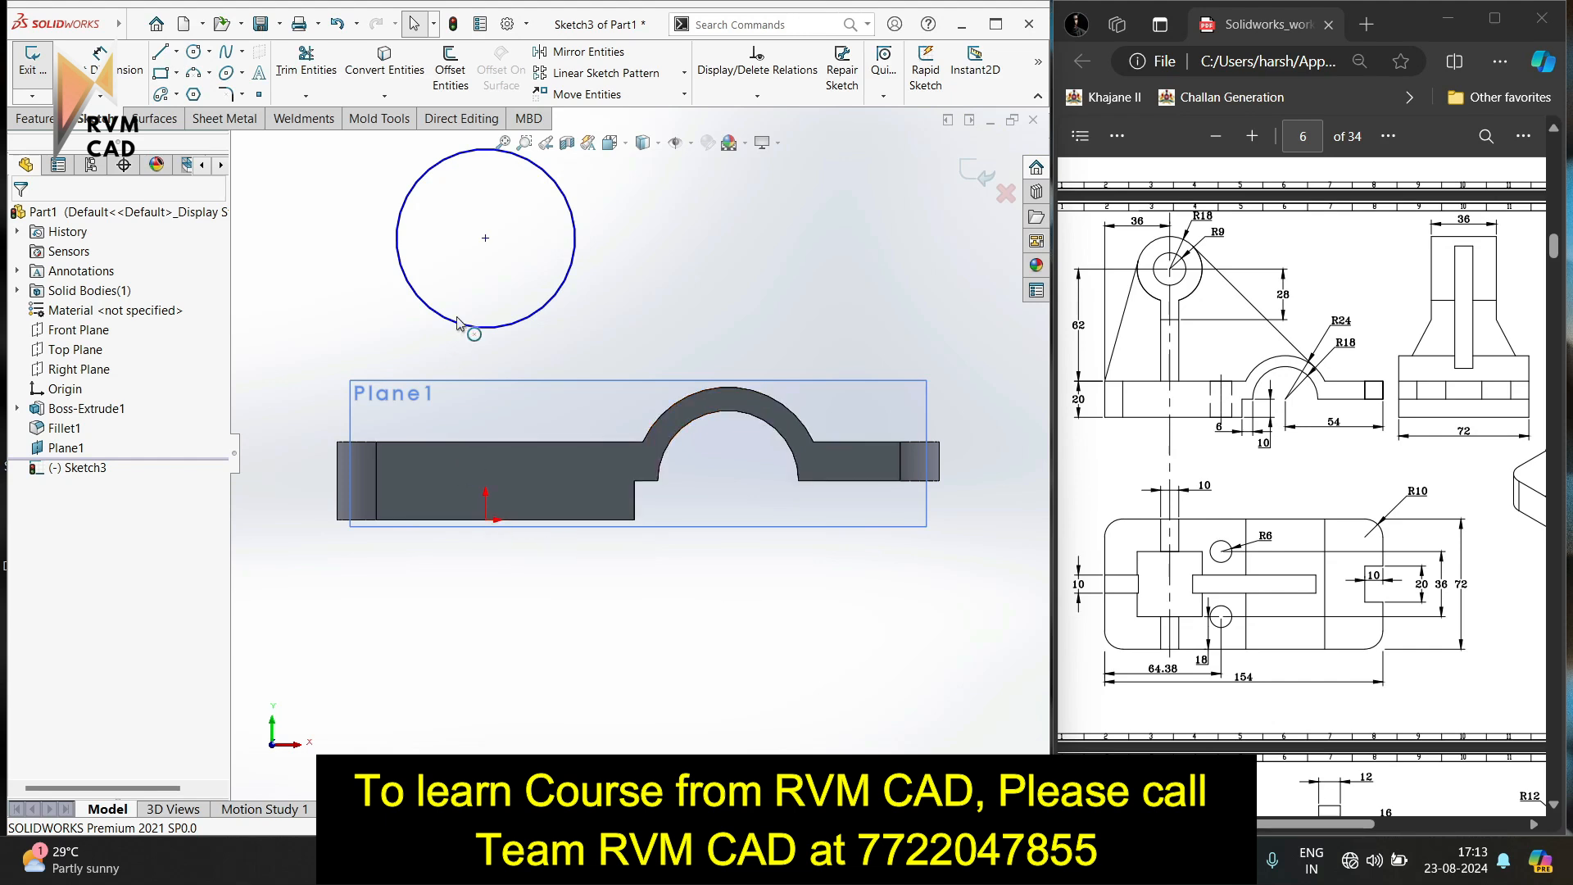
Draw a concentric inner circle about 25 mm in diameter inside the circle above the base.
click(194, 53)
click(486, 238)
click(520, 272)
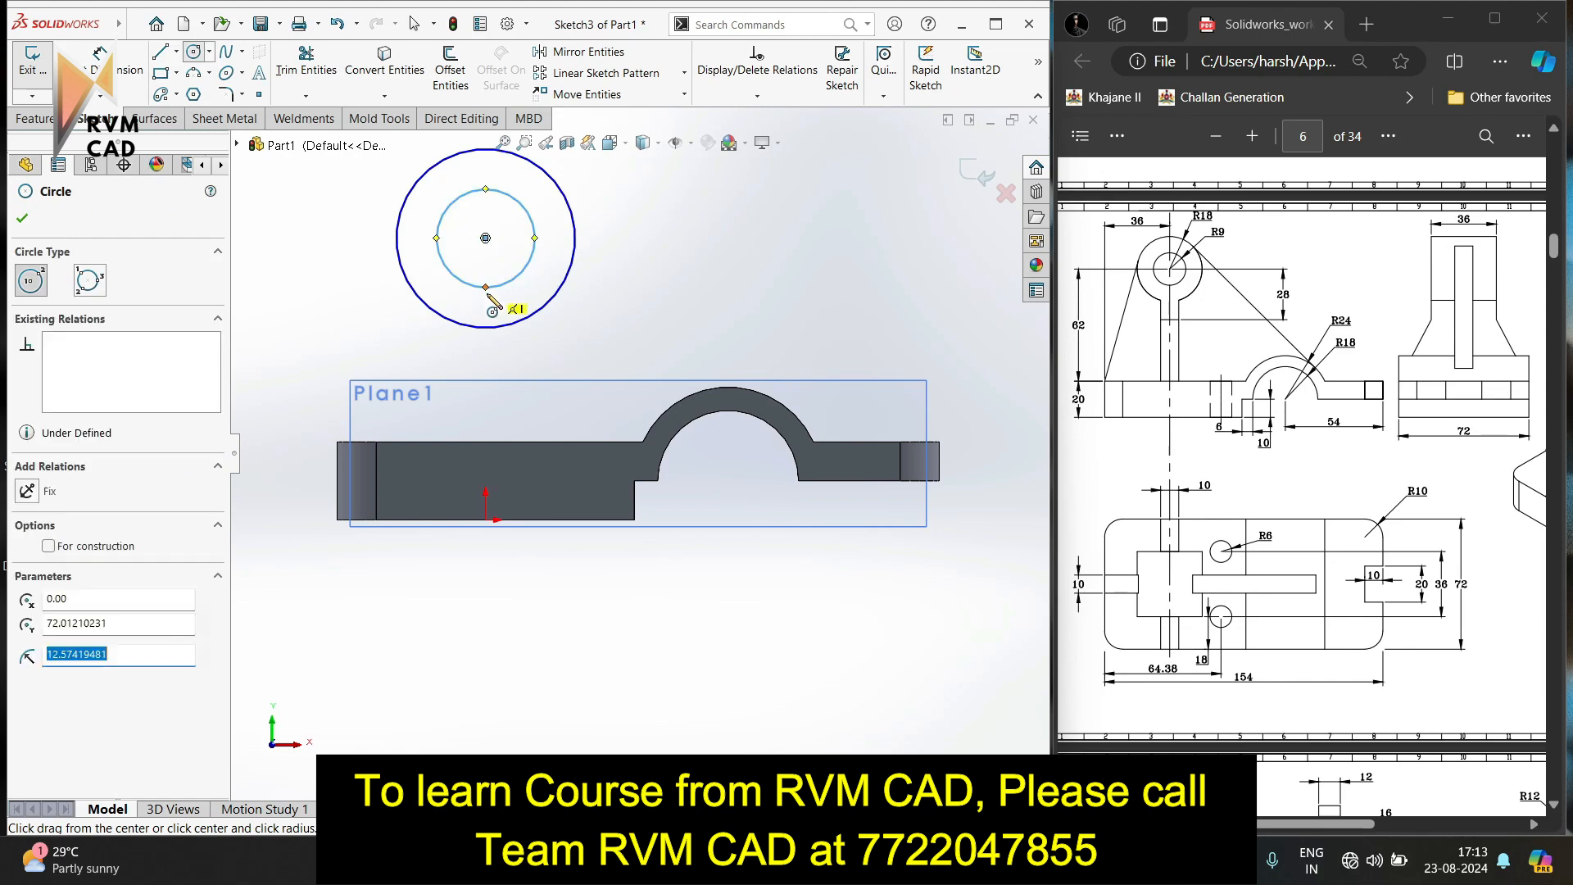
key(Escape)
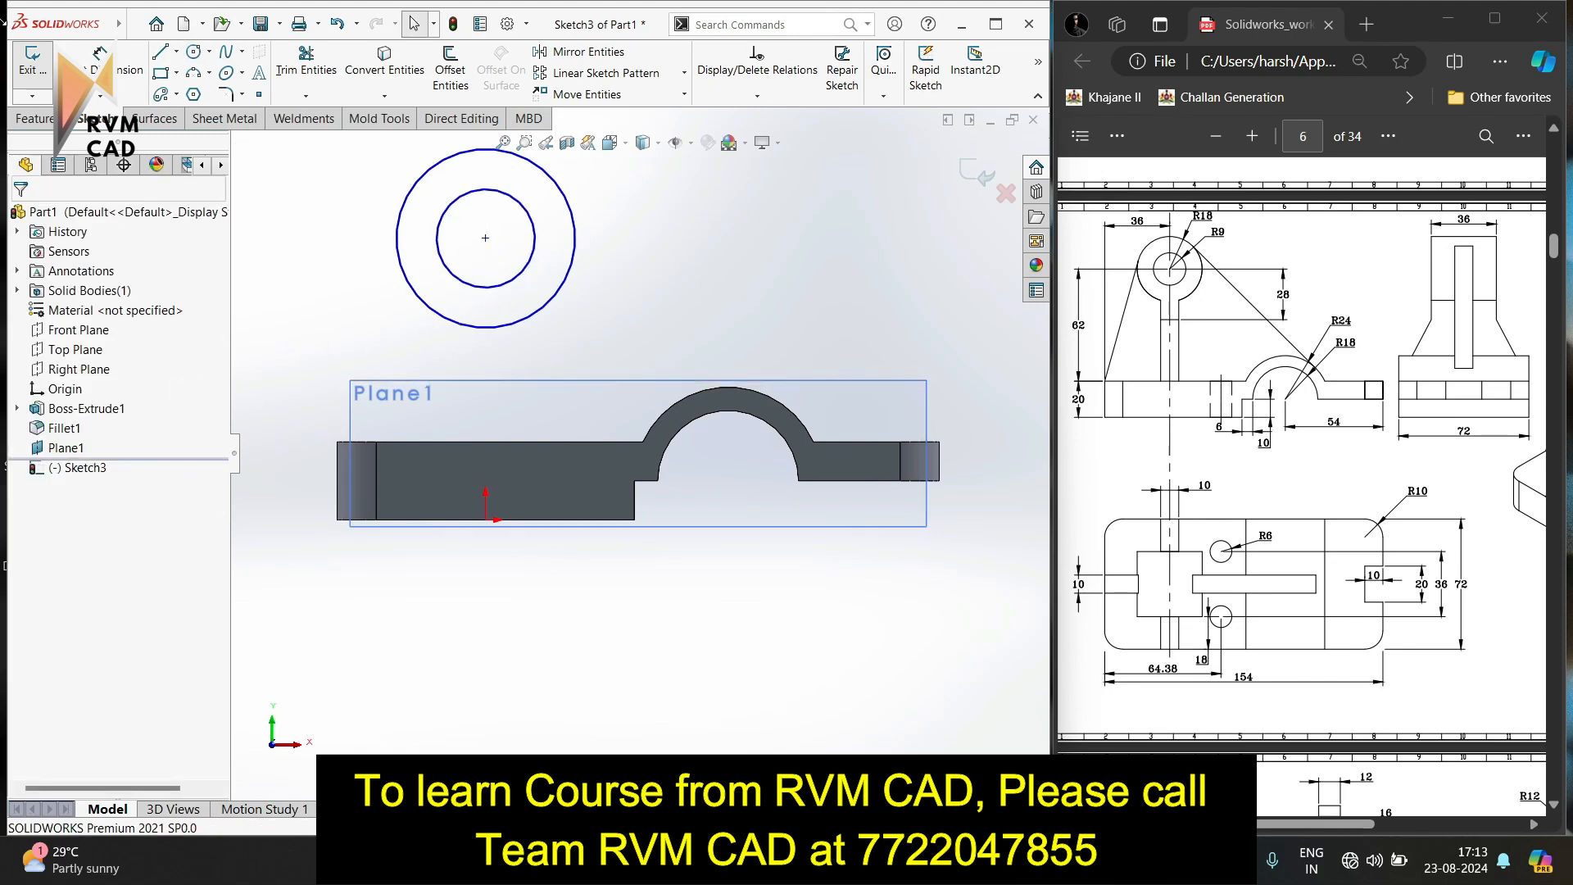
Dimension the outer circle's diameter as 36 mm, placing the dimension to its left.
click(99, 57)
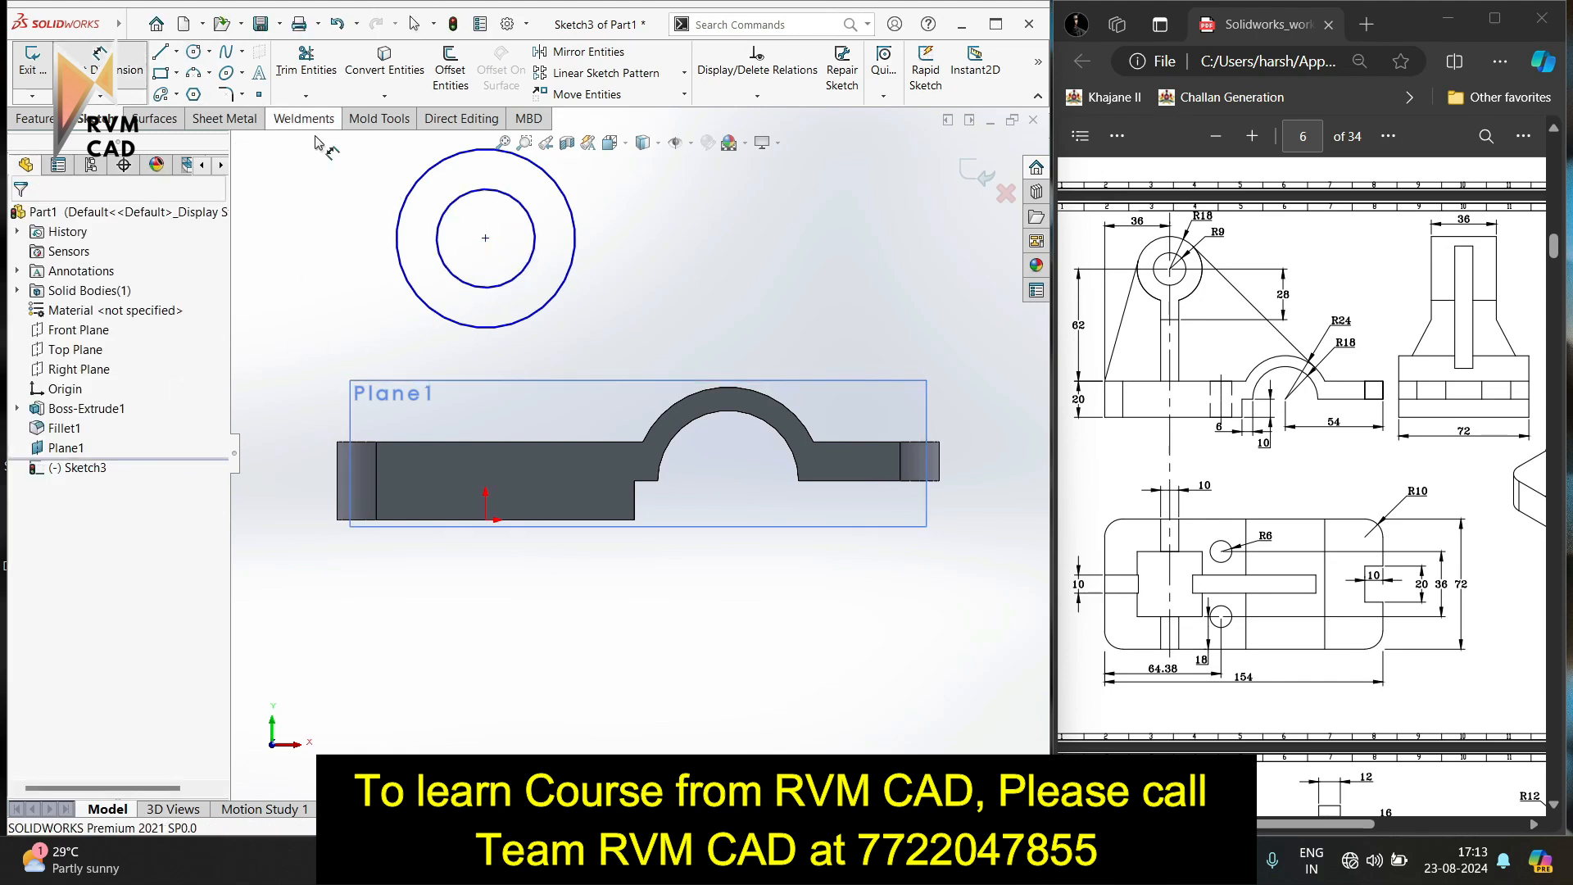
click(407, 197)
click(310, 210)
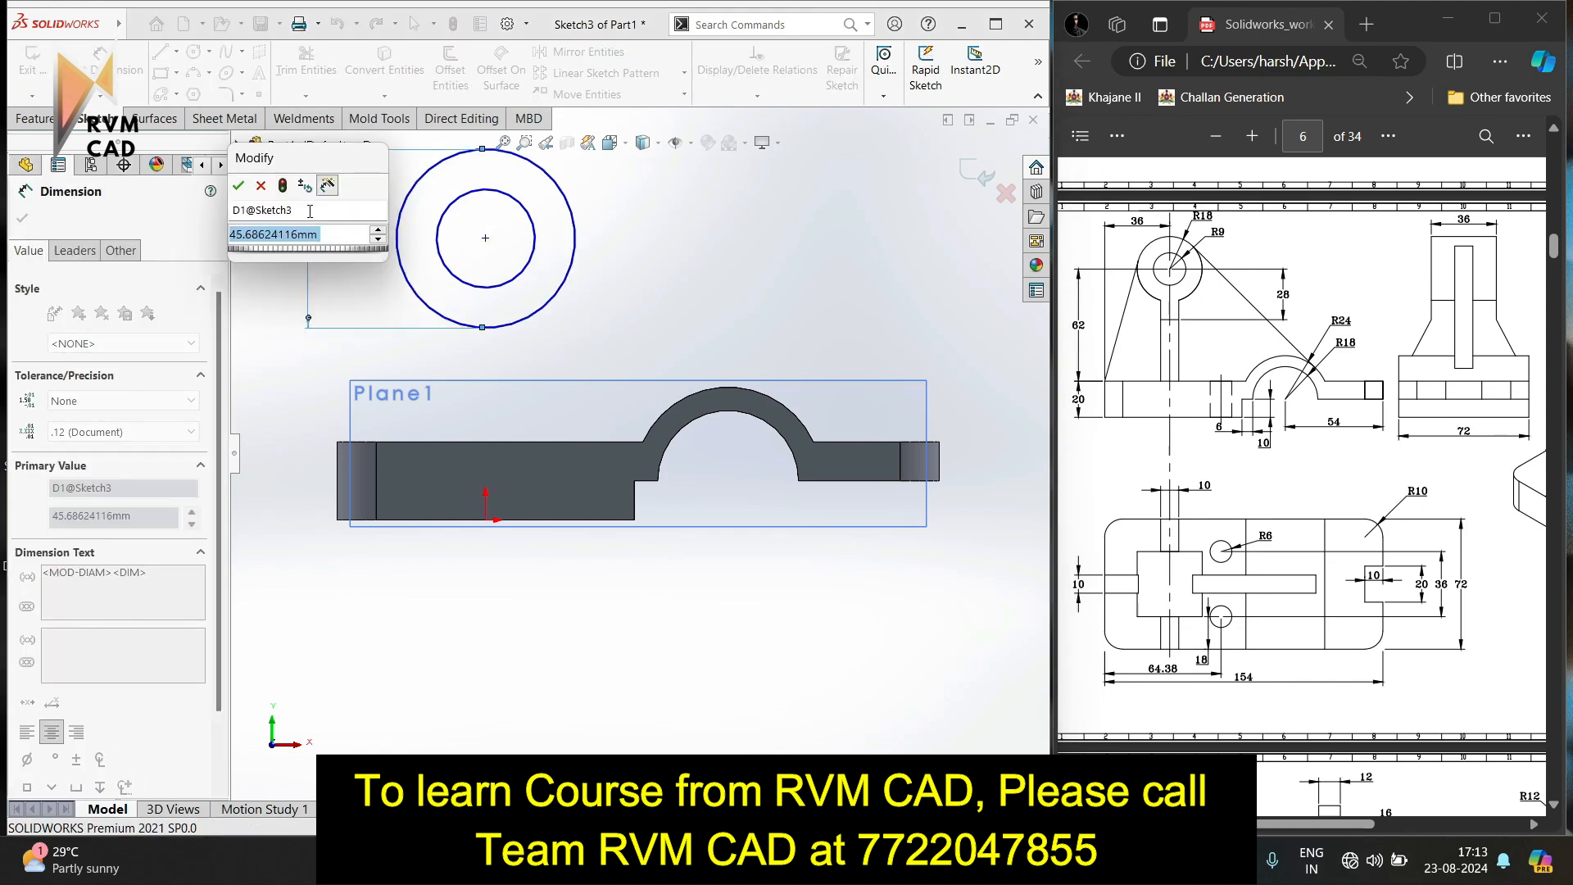
text(36)
key(Return)
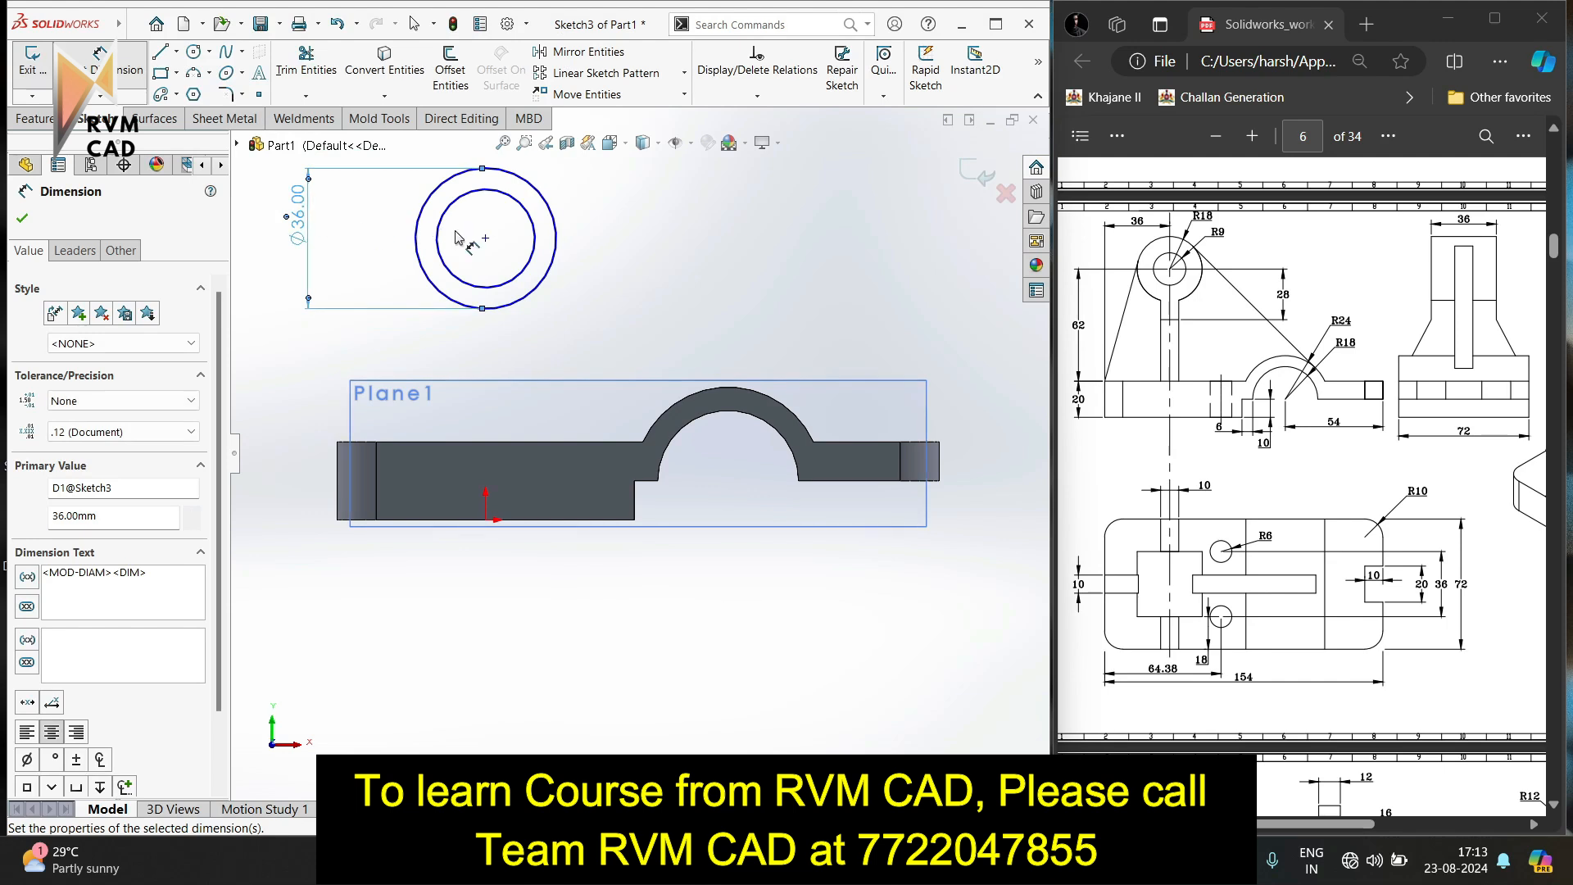
Dimension the inner circle's diameter as 18 mm, placing the dimension to the right of the circles.
click(535, 254)
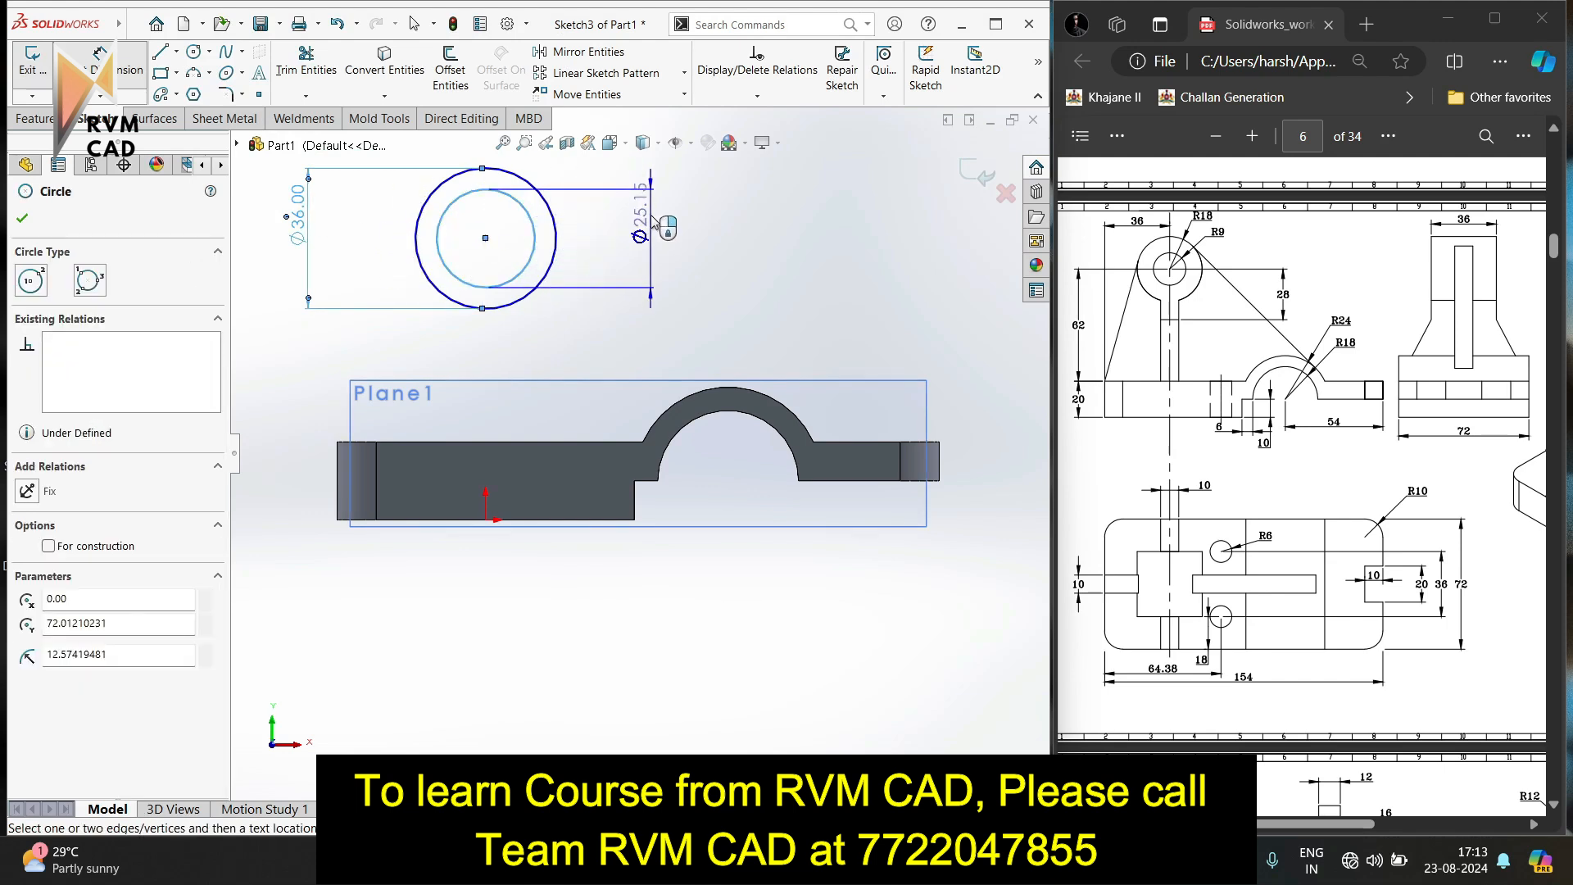
click(653, 220)
text(18)
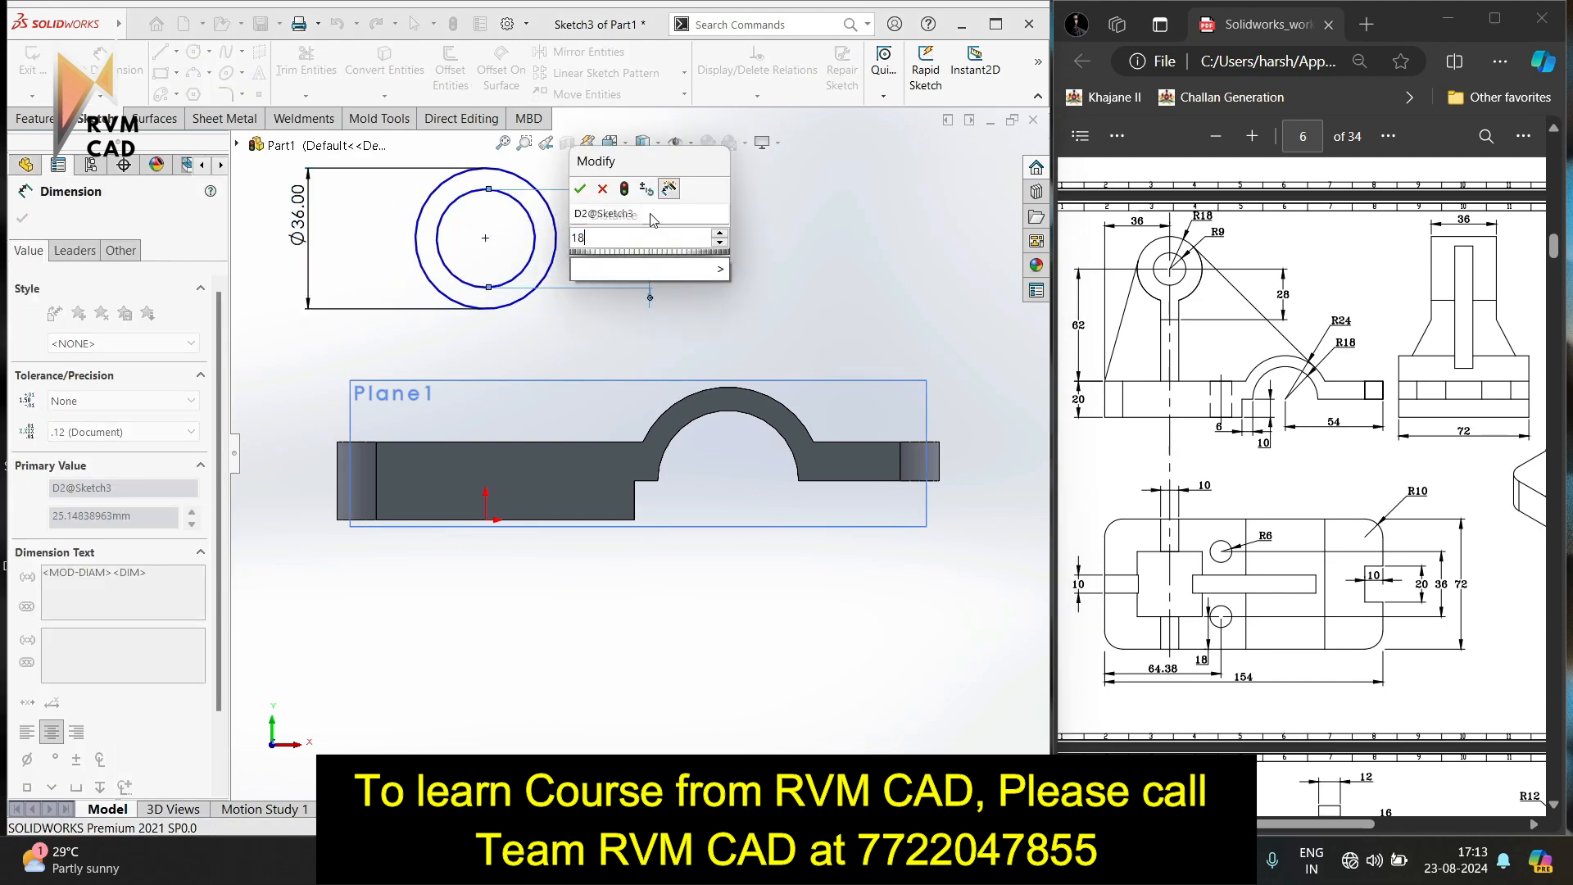
key(Return)
key(Escape)
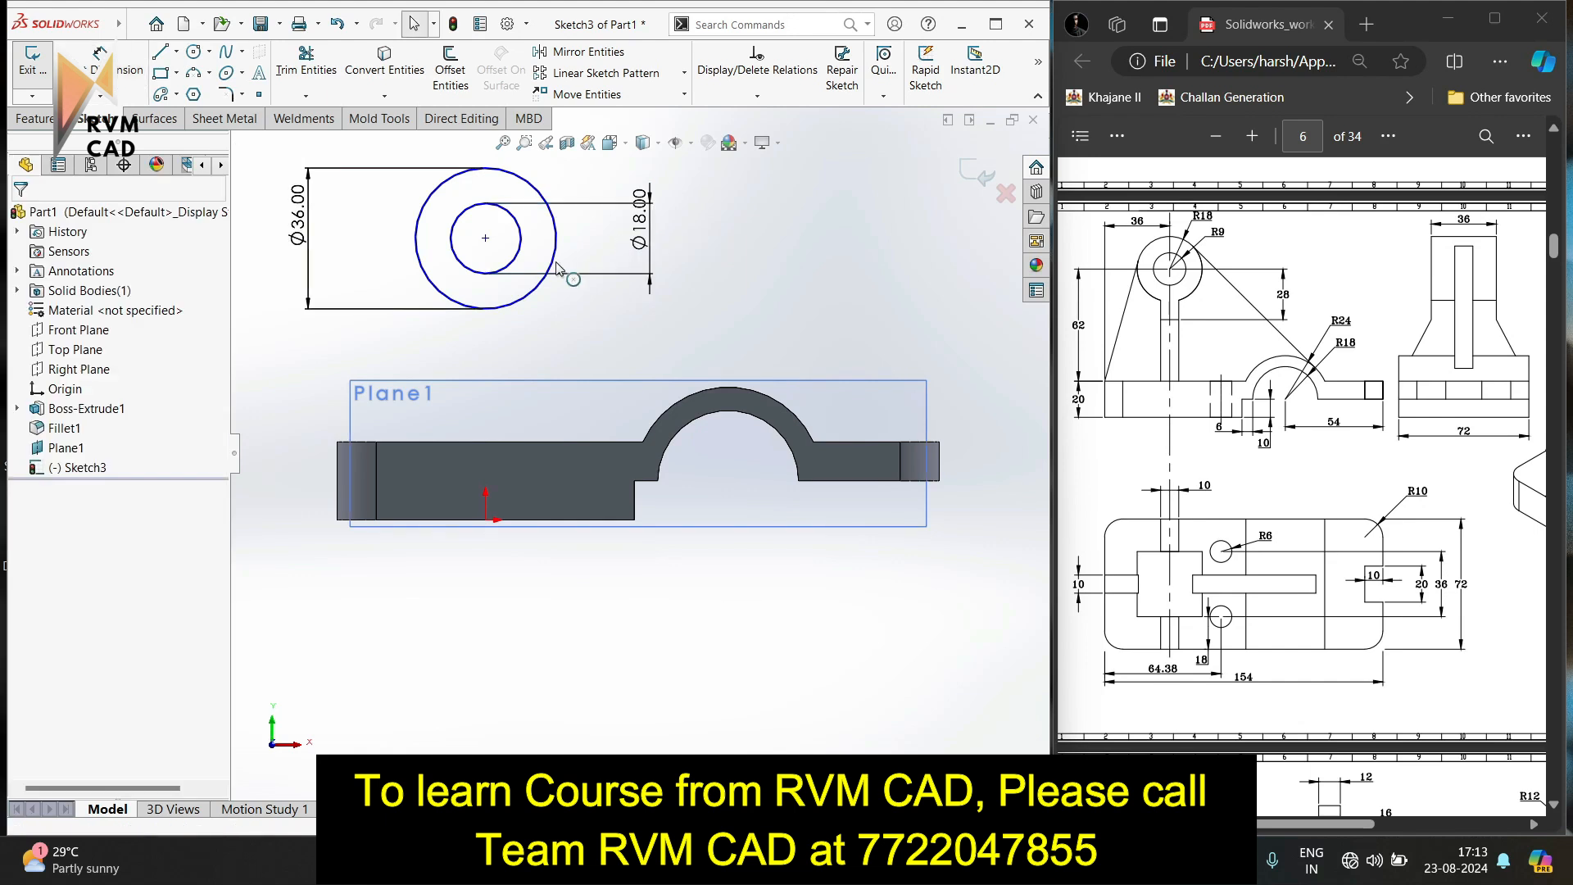
Apply a Vertical relation between the circles' common centre and the sketch origin.
click(486, 238)
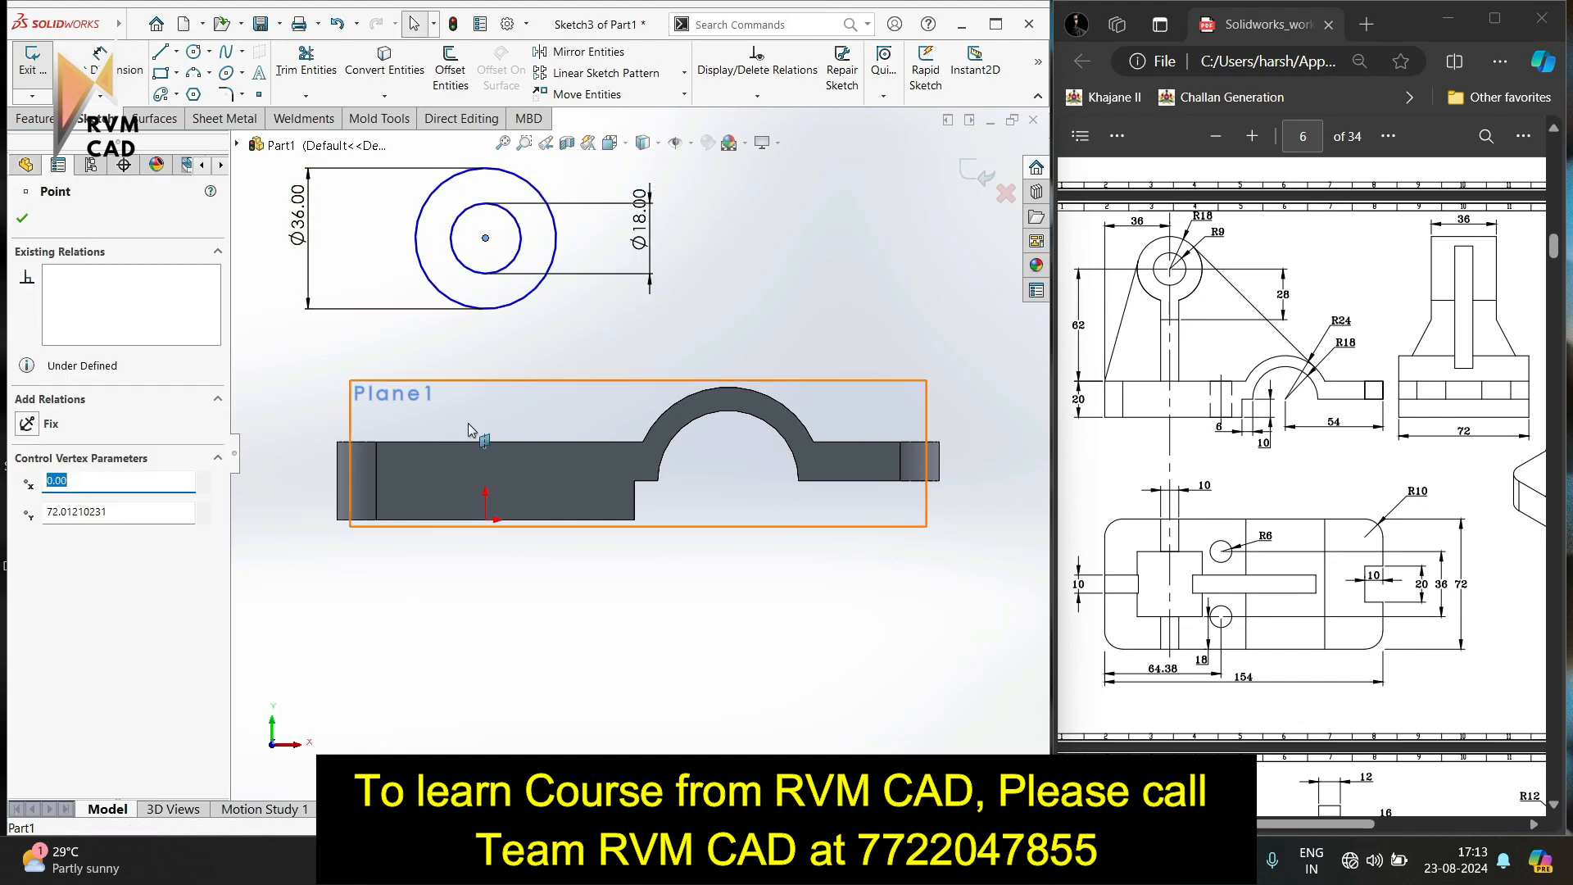
ctrl+click(485, 520)
click(27, 533)
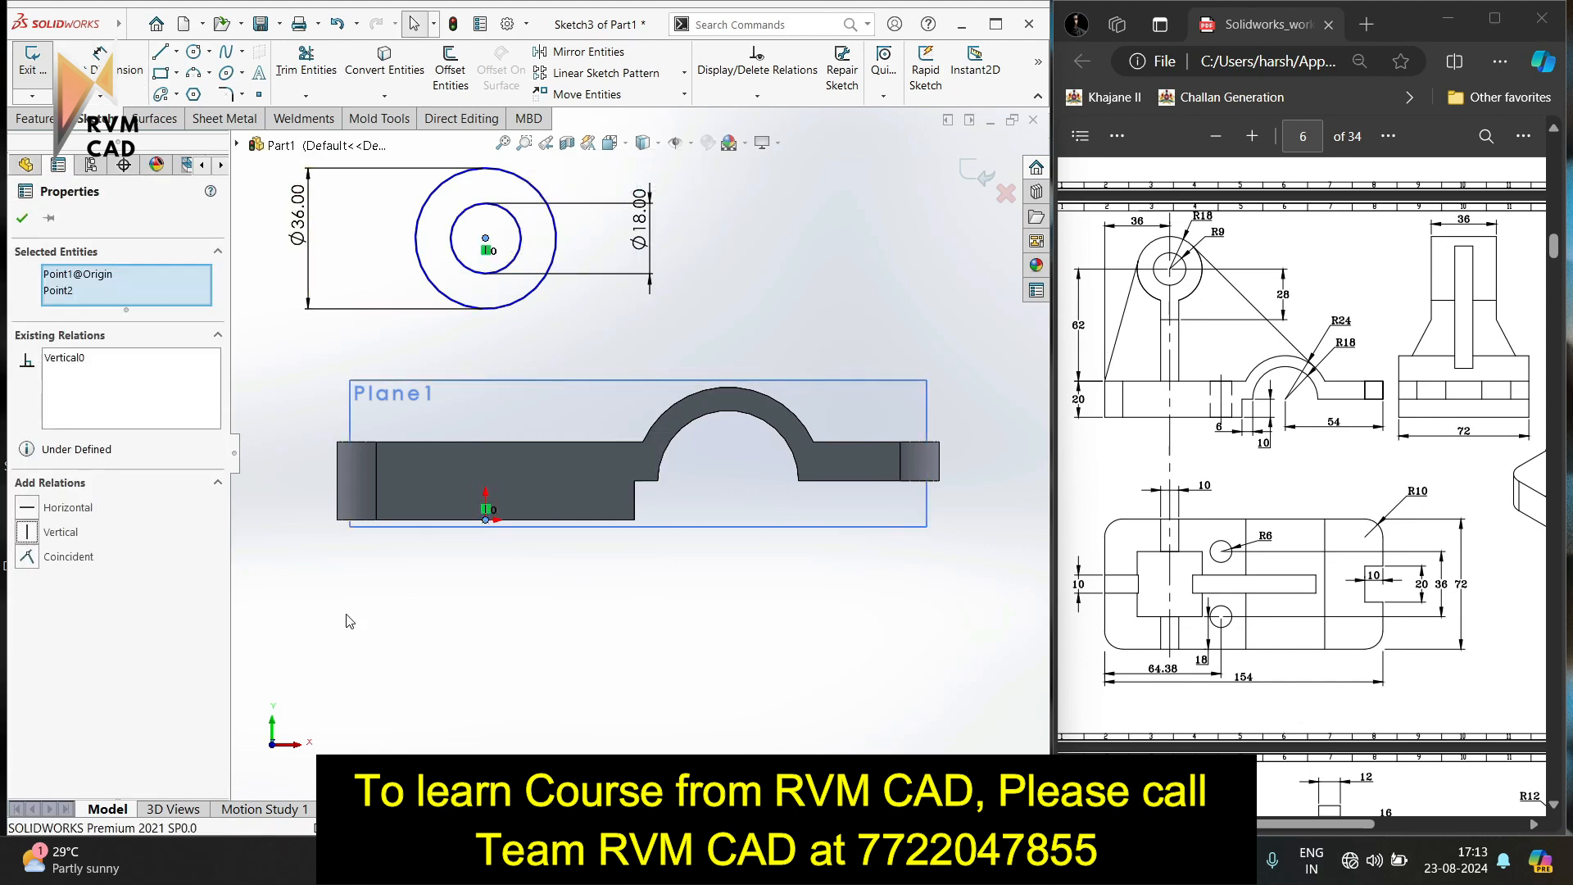
Dimension the height of the circles' common centre above the base's top edge as 62 mm, placing the dimension left of the circles.
key(Escape)
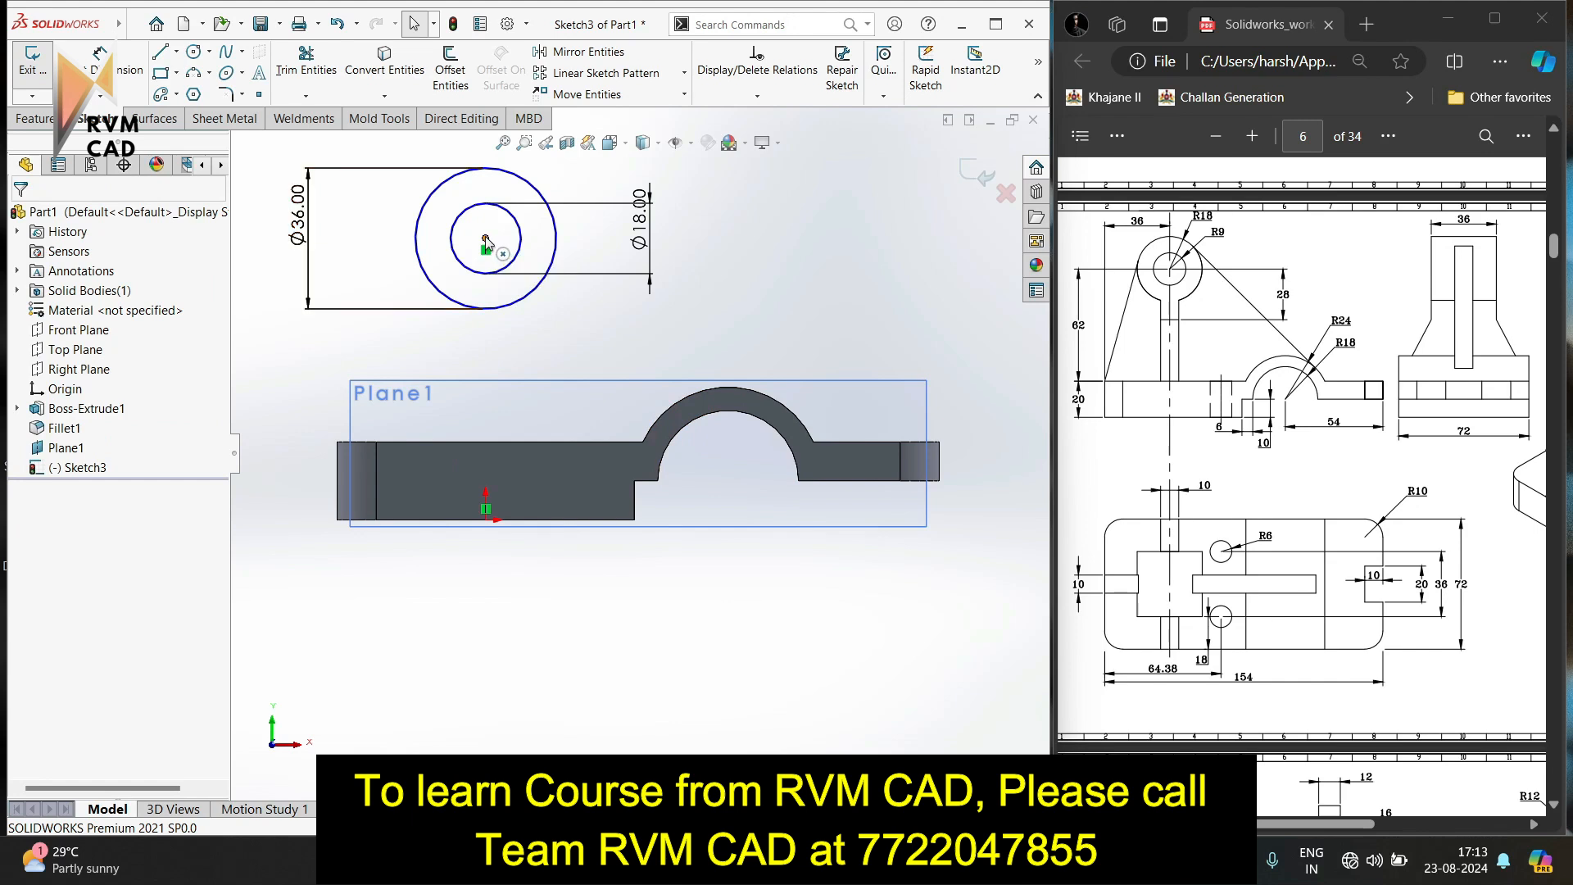
mouse_move(486, 240)
mouse_down()
mouse_move(486, 350)
mouse_move(487, 253)
mouse_up()
key(Escape)
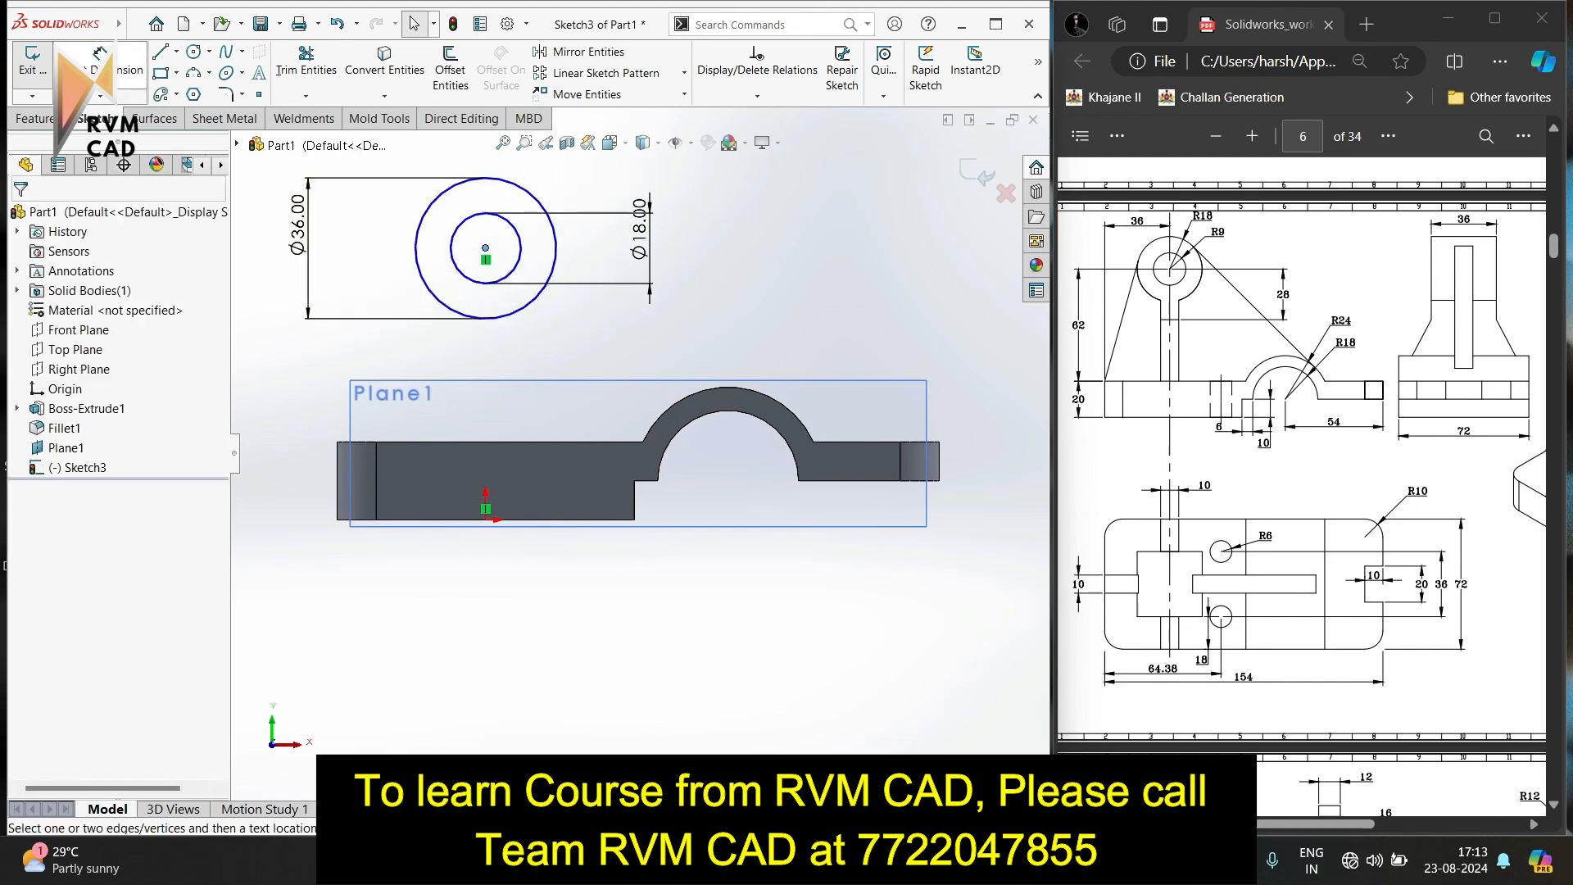
click(487, 250)
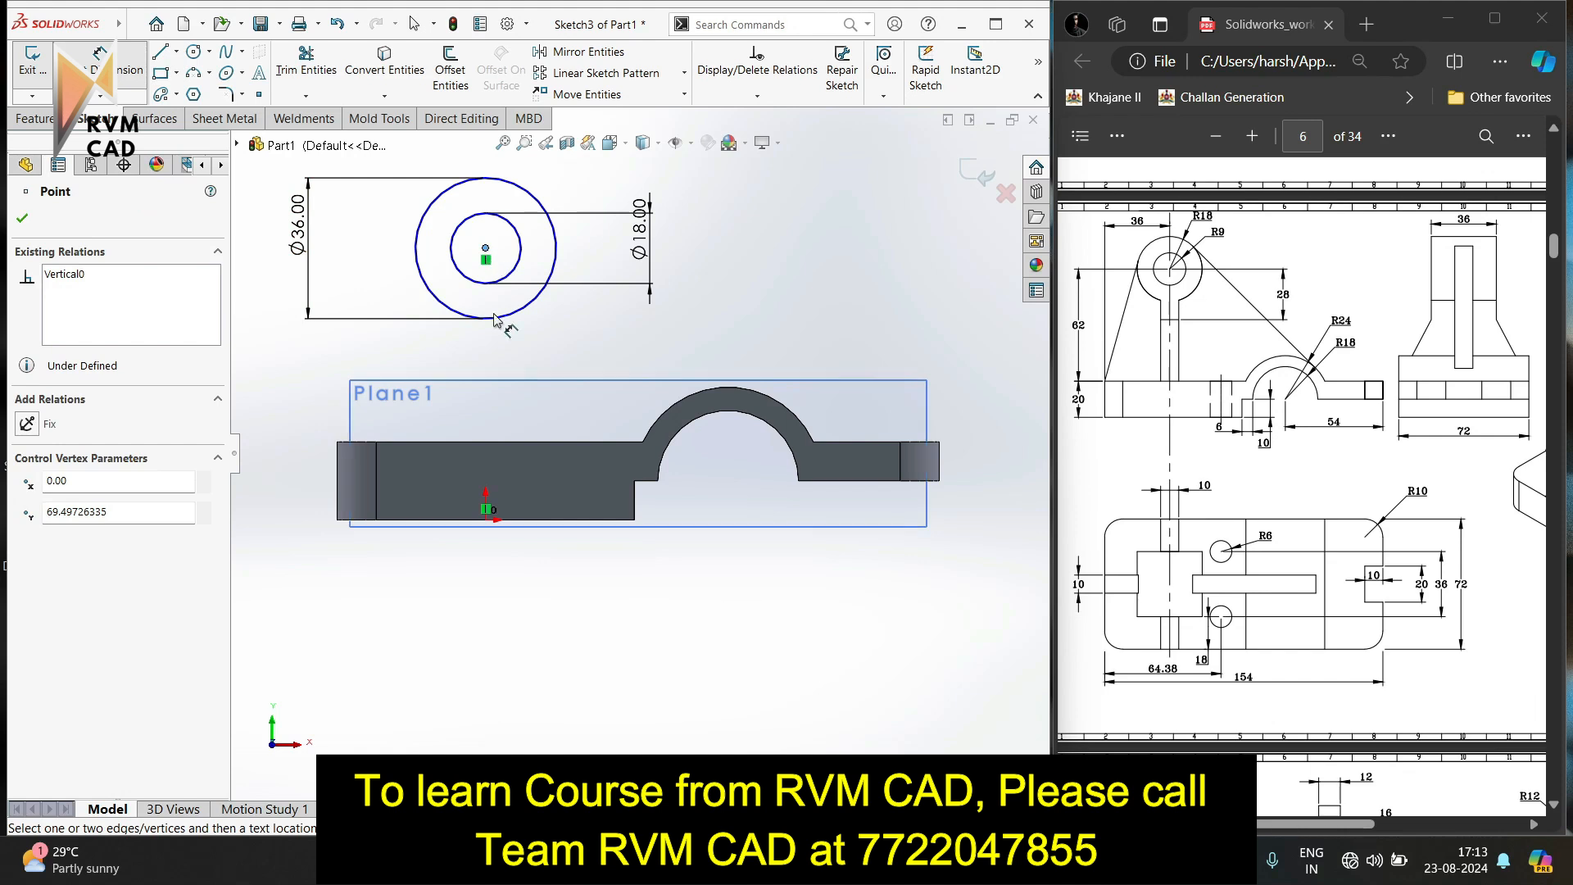
click(503, 445)
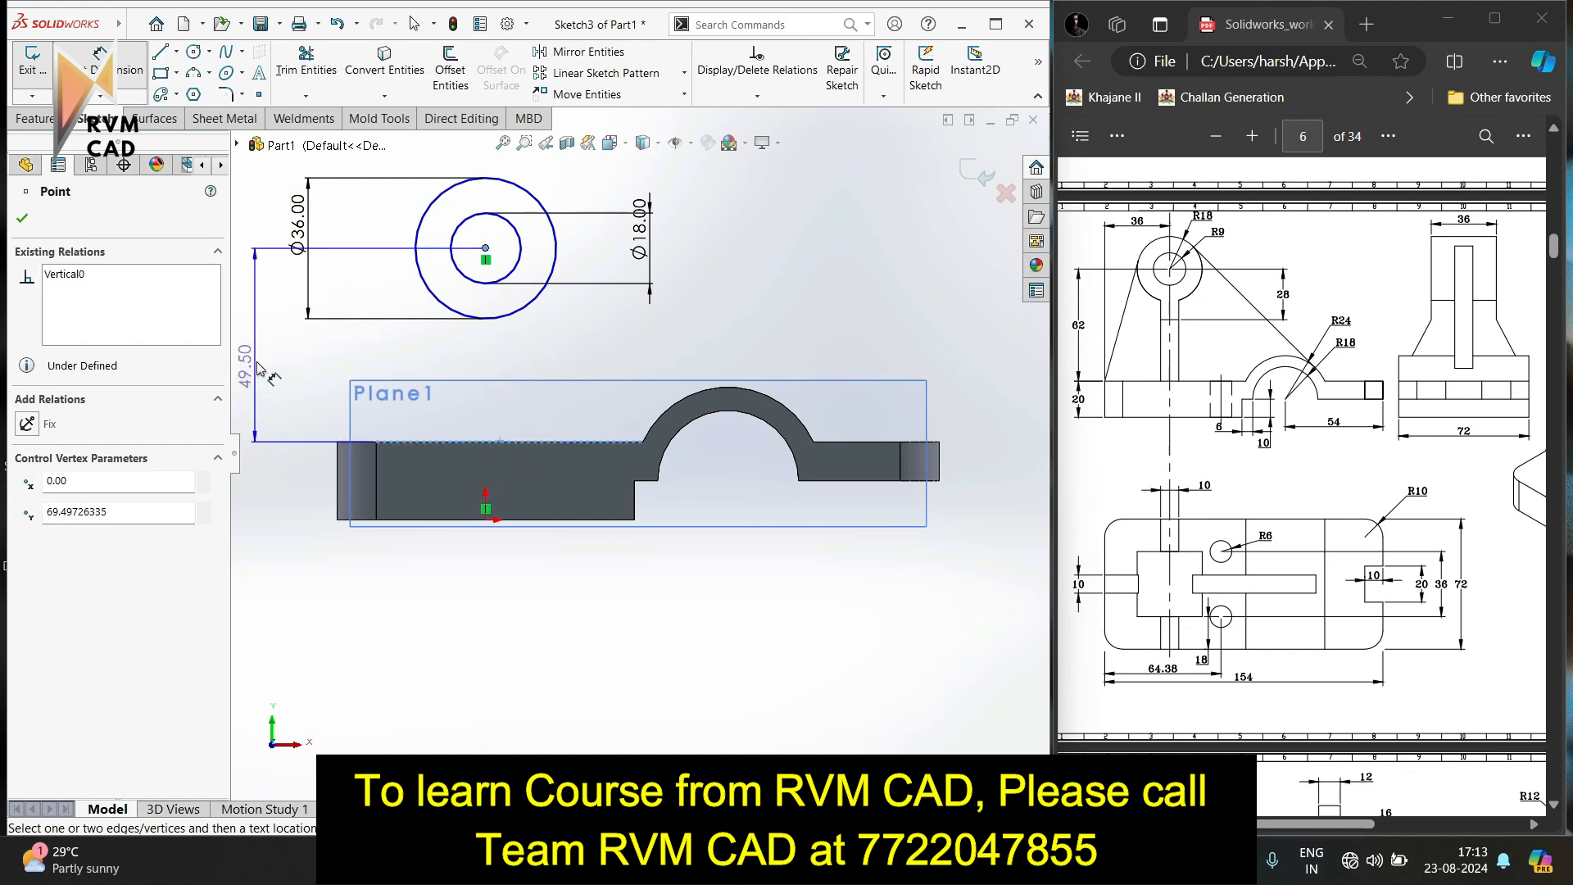
click(264, 352)
text(62)
key(Return)
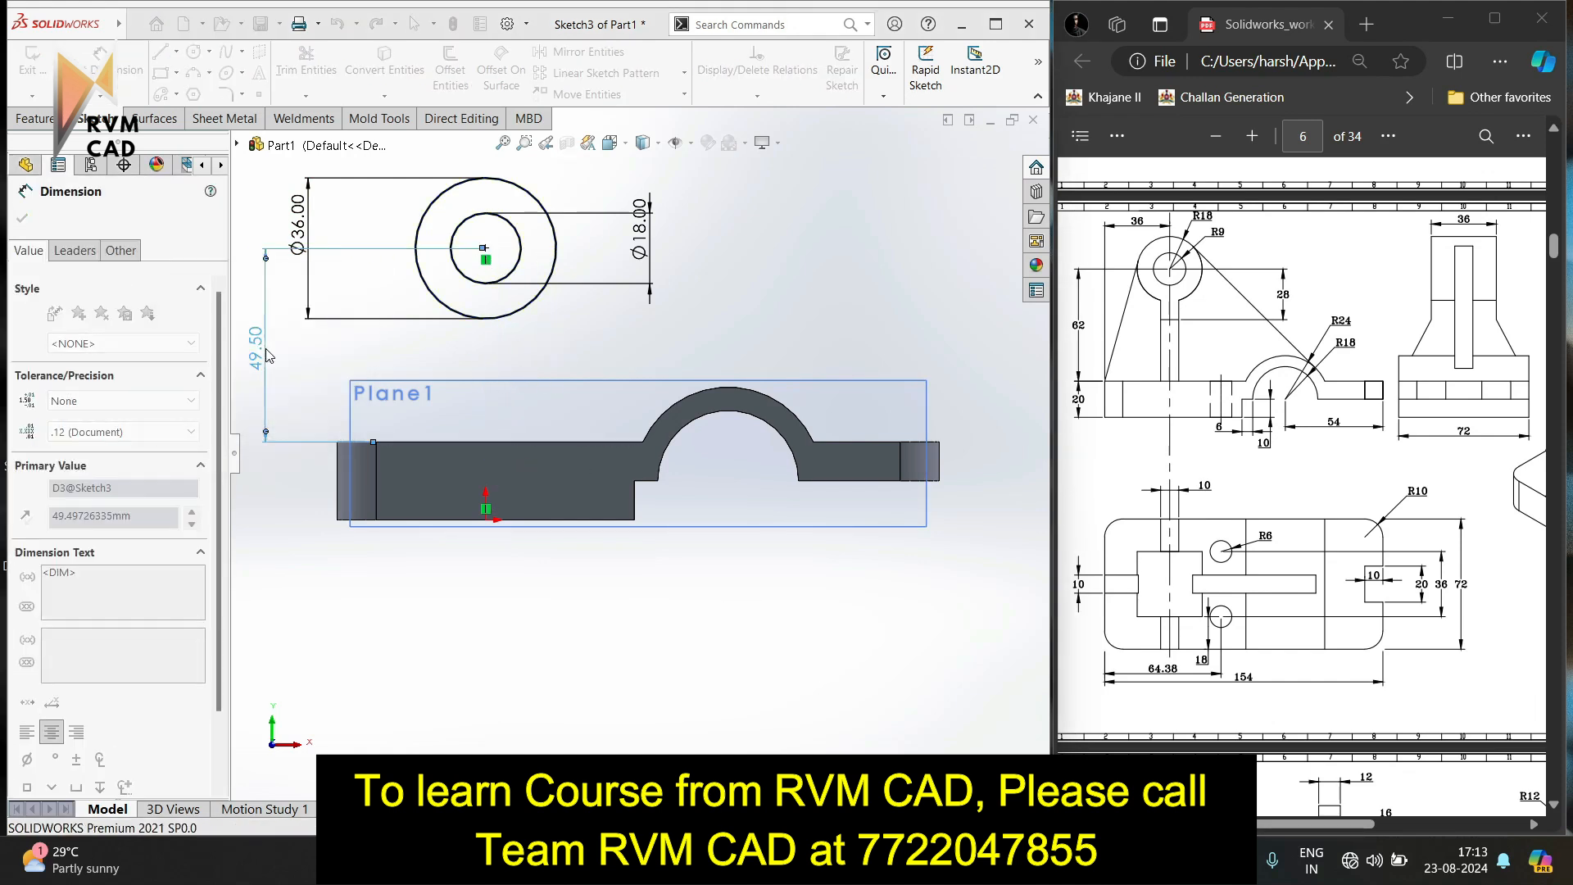
click(450, 353)
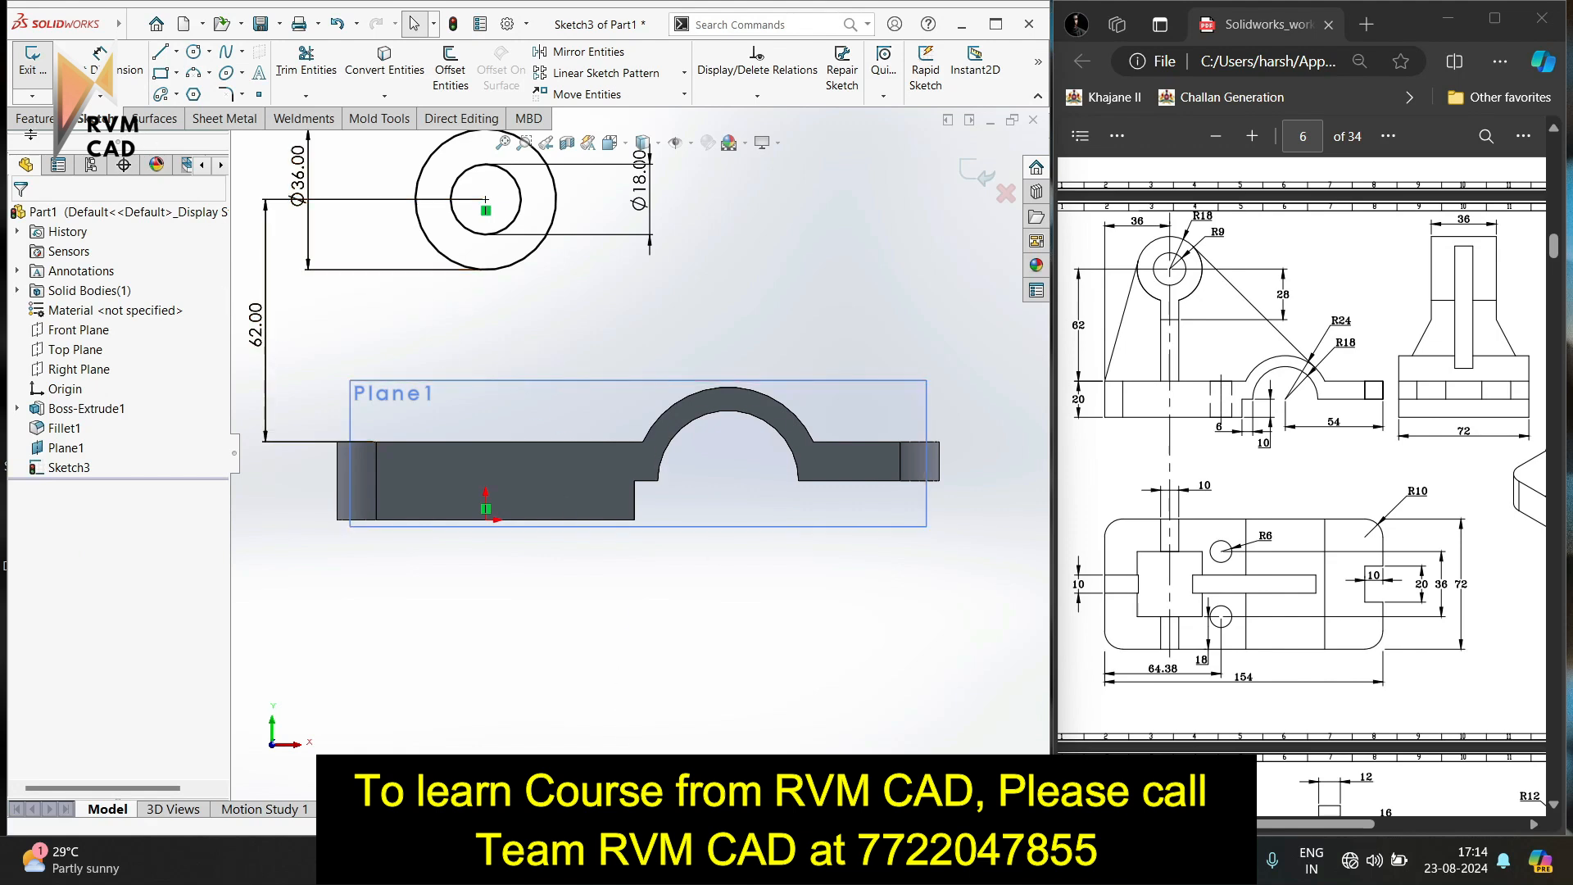
Extrude the ring between the two concentric circles 36 mm with the Mid Plane end condition, merging the result.
click(32, 118)
click(32, 69)
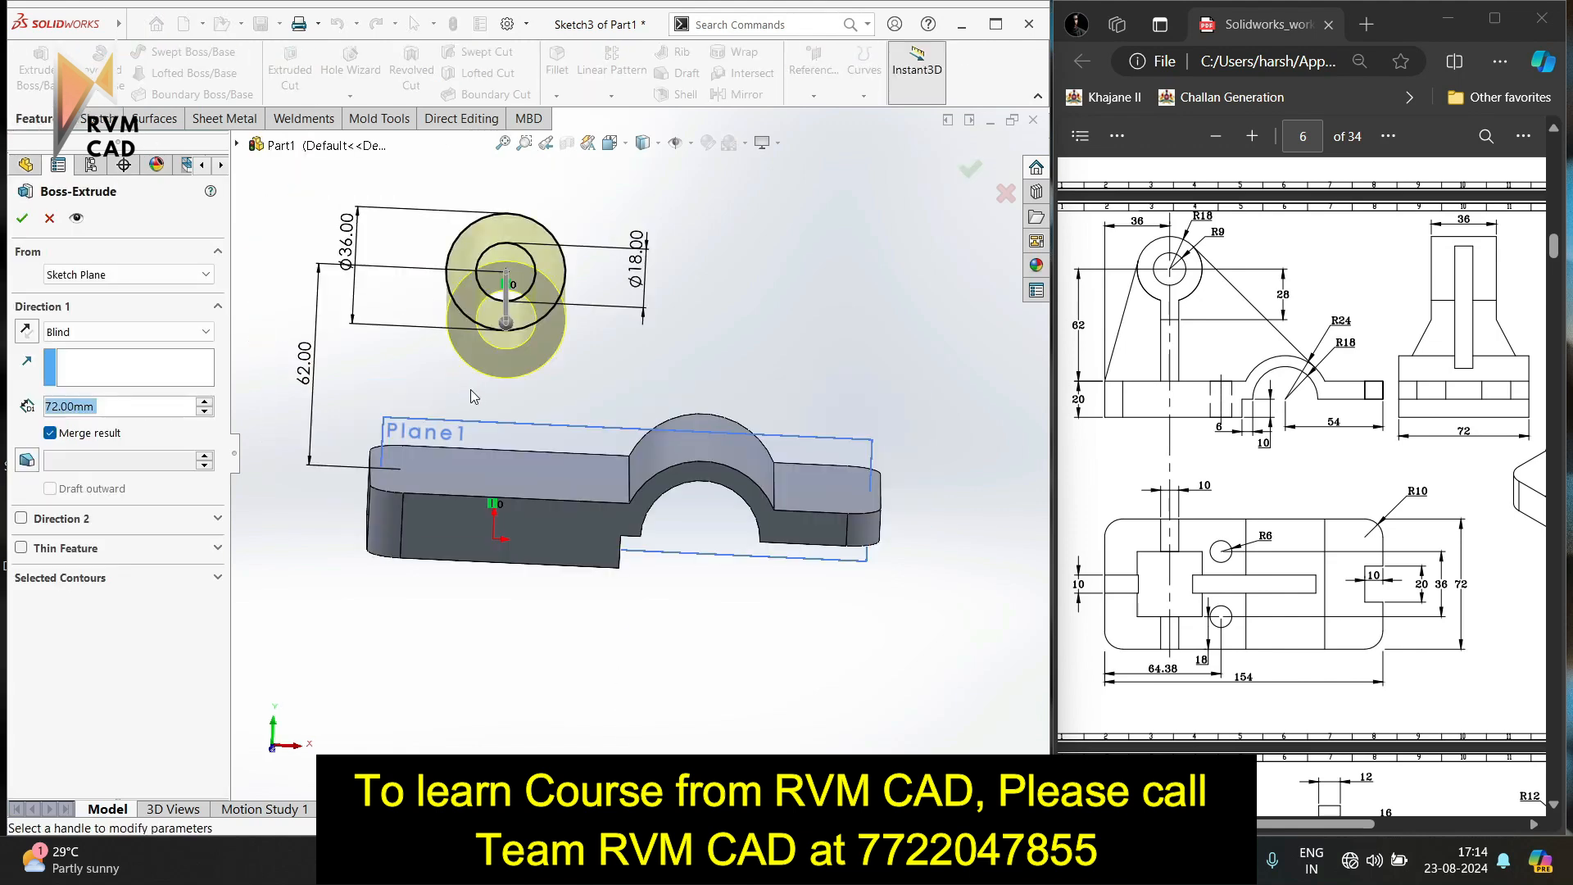
click(57, 275)
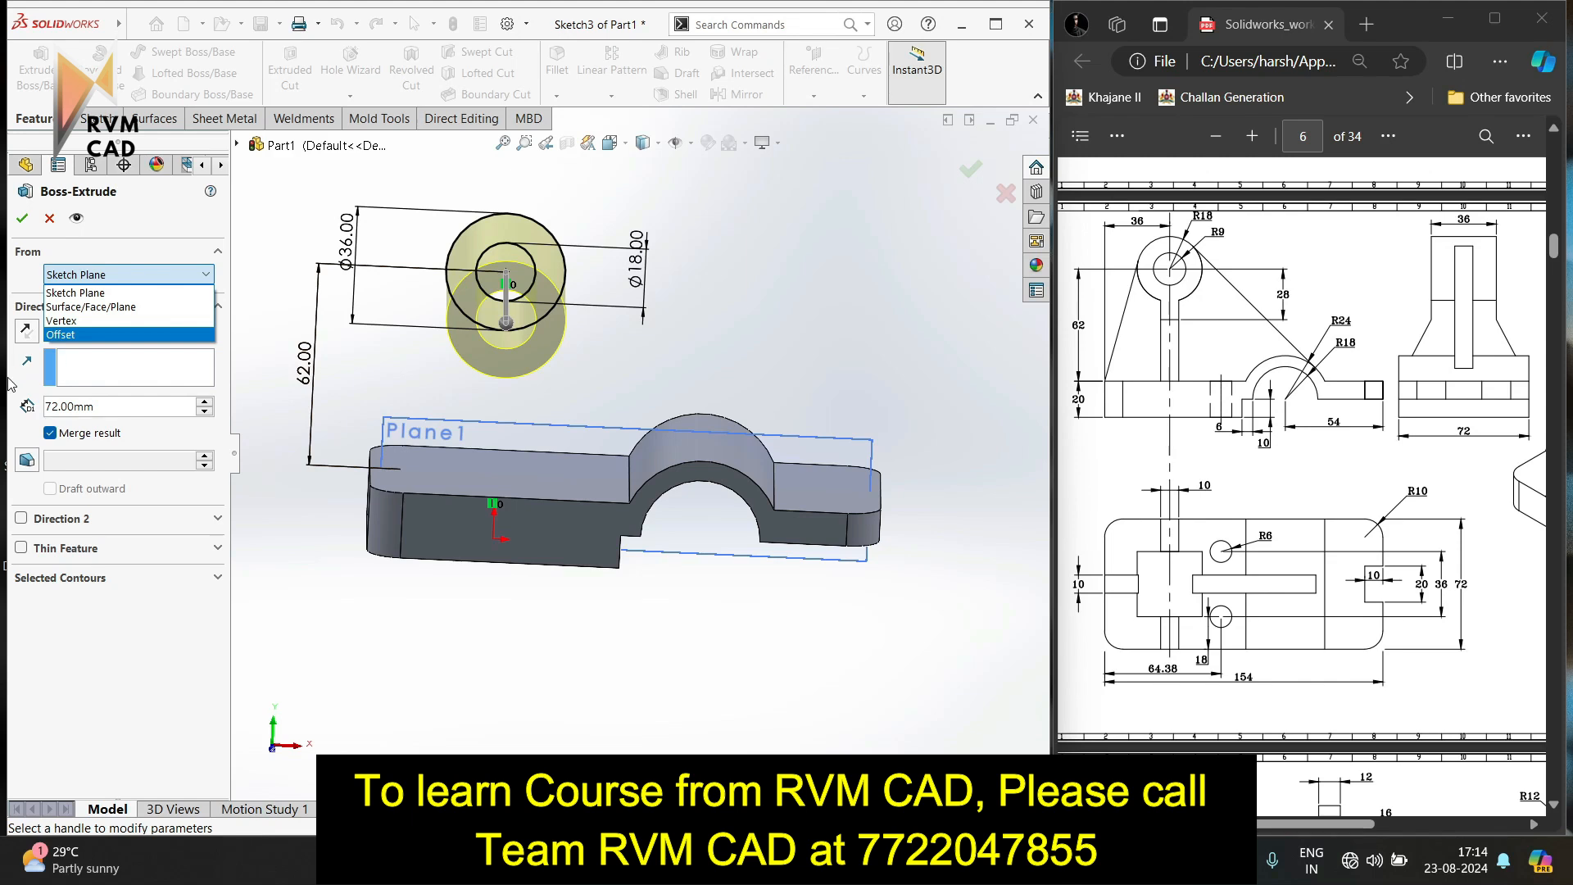
click(127, 275)
click(127, 330)
click(74, 433)
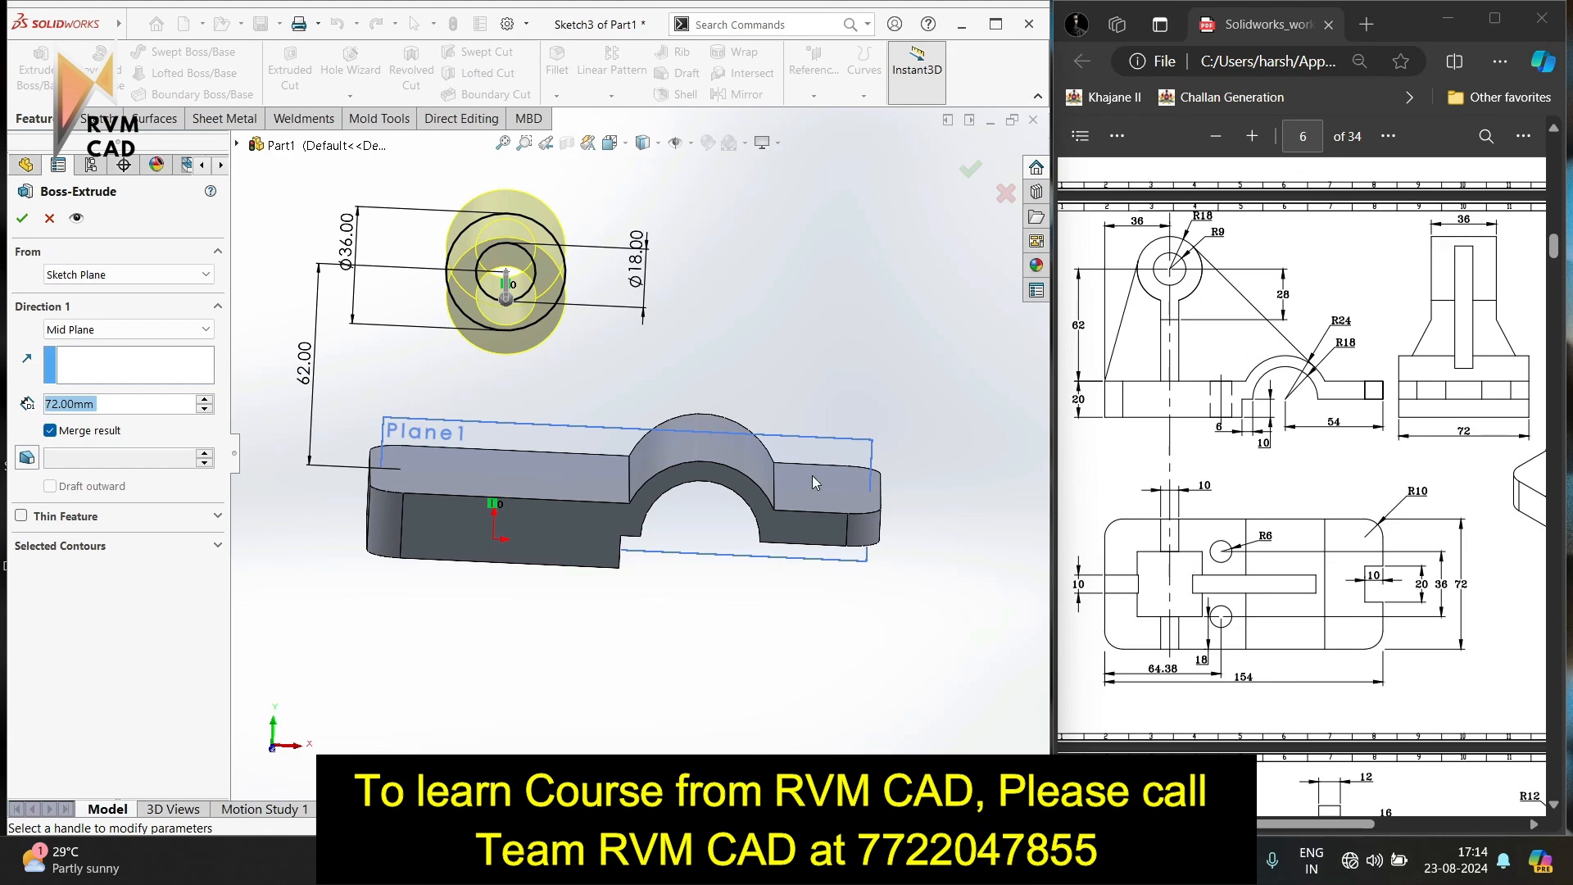
text(36)
key(Return)
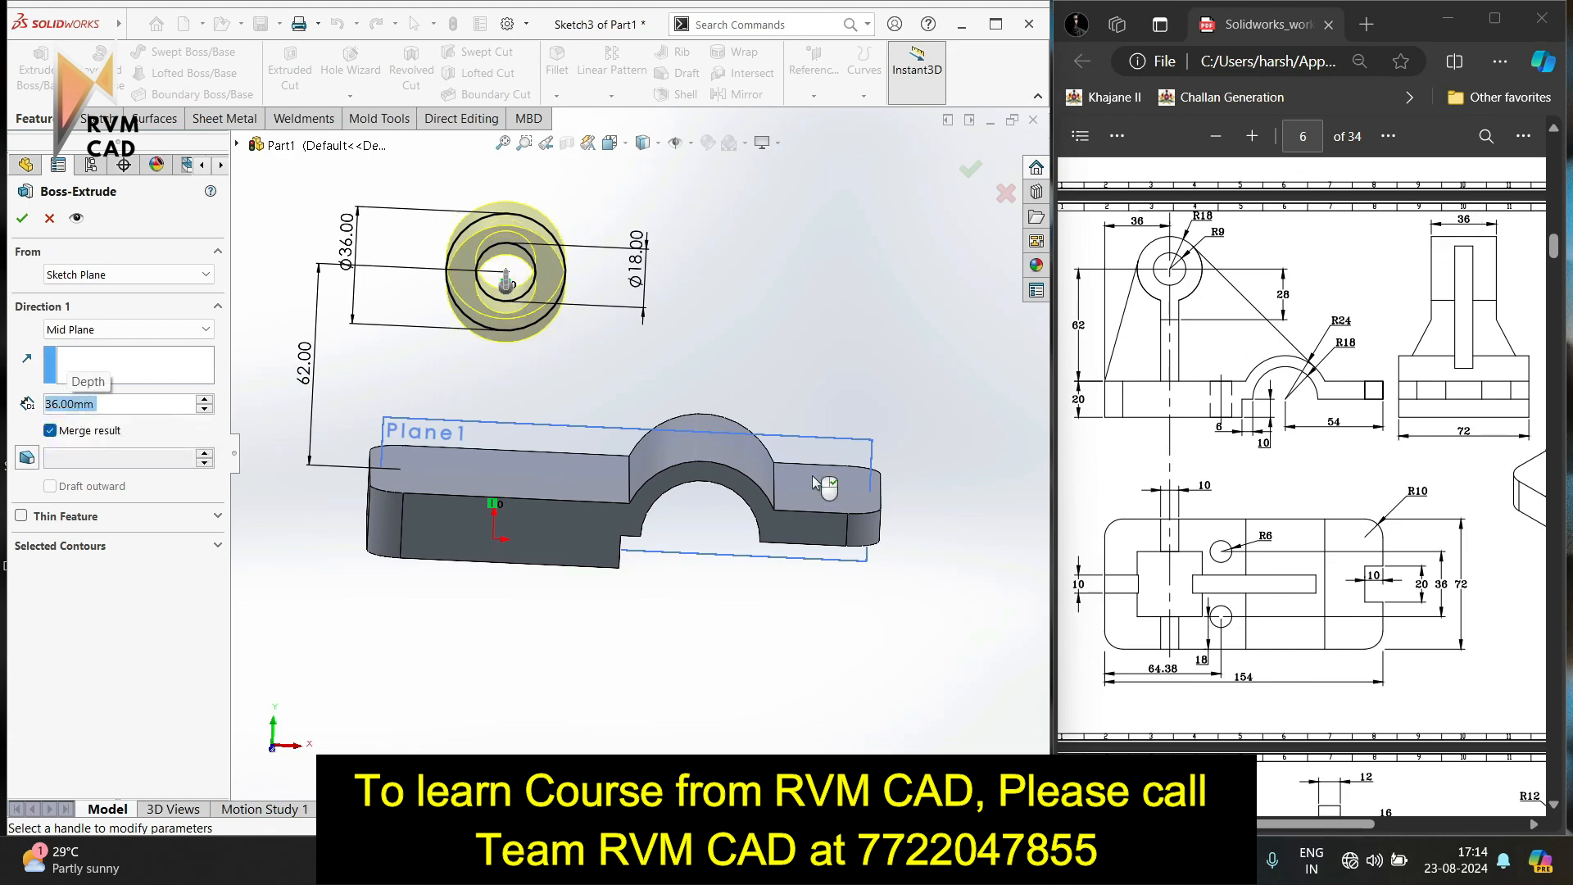
click(22, 217)
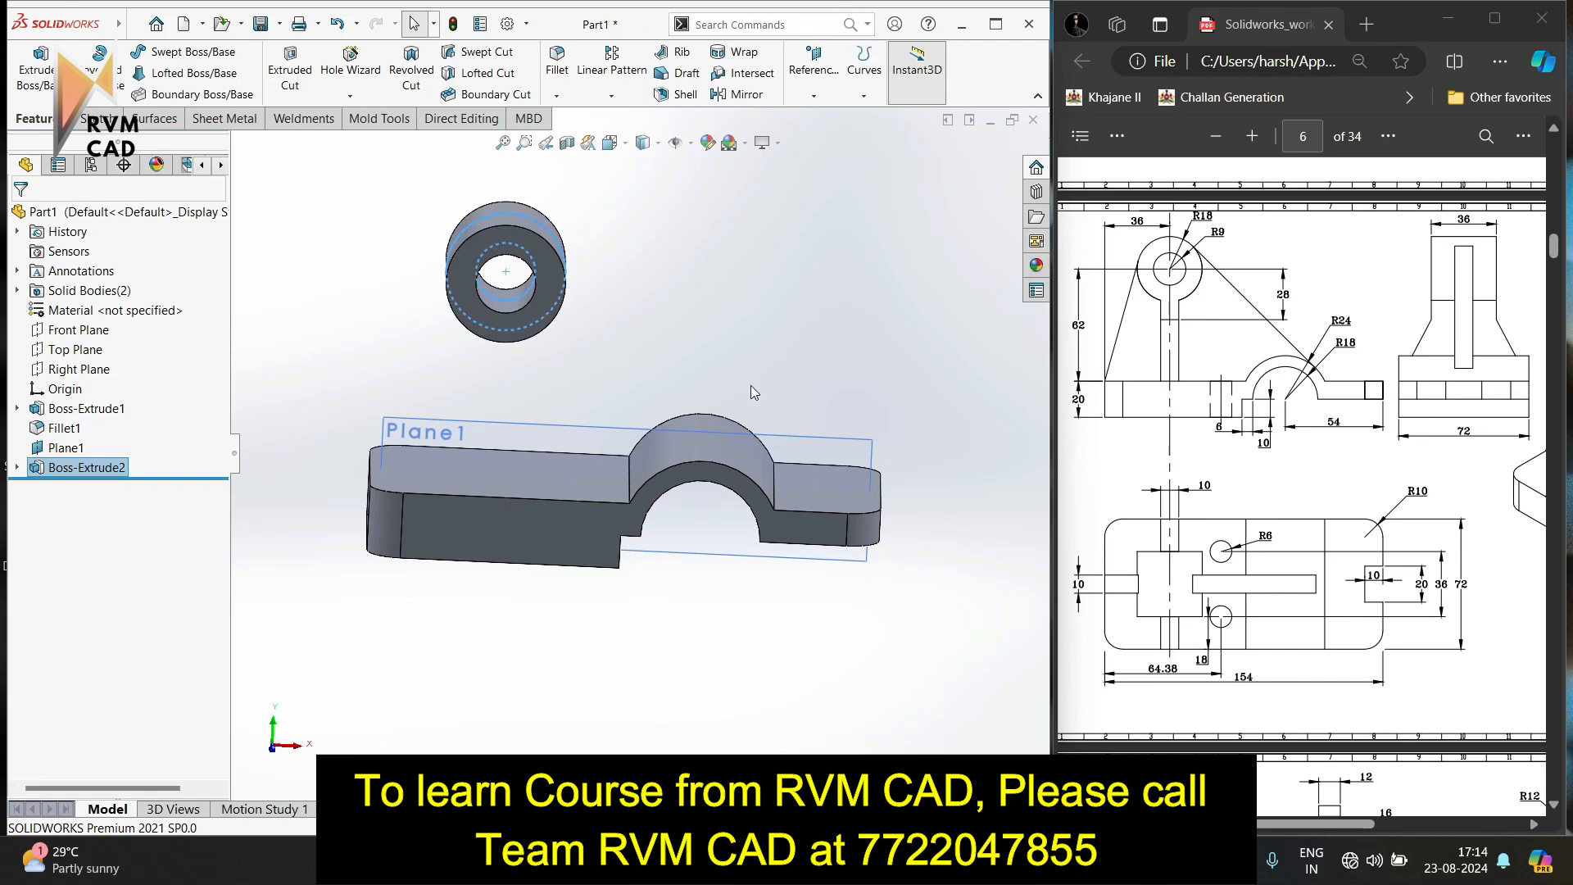
Start a new sketch on Plane1, the mid-width plane of the base.
middle_drag(827, 594, 1035, 423)
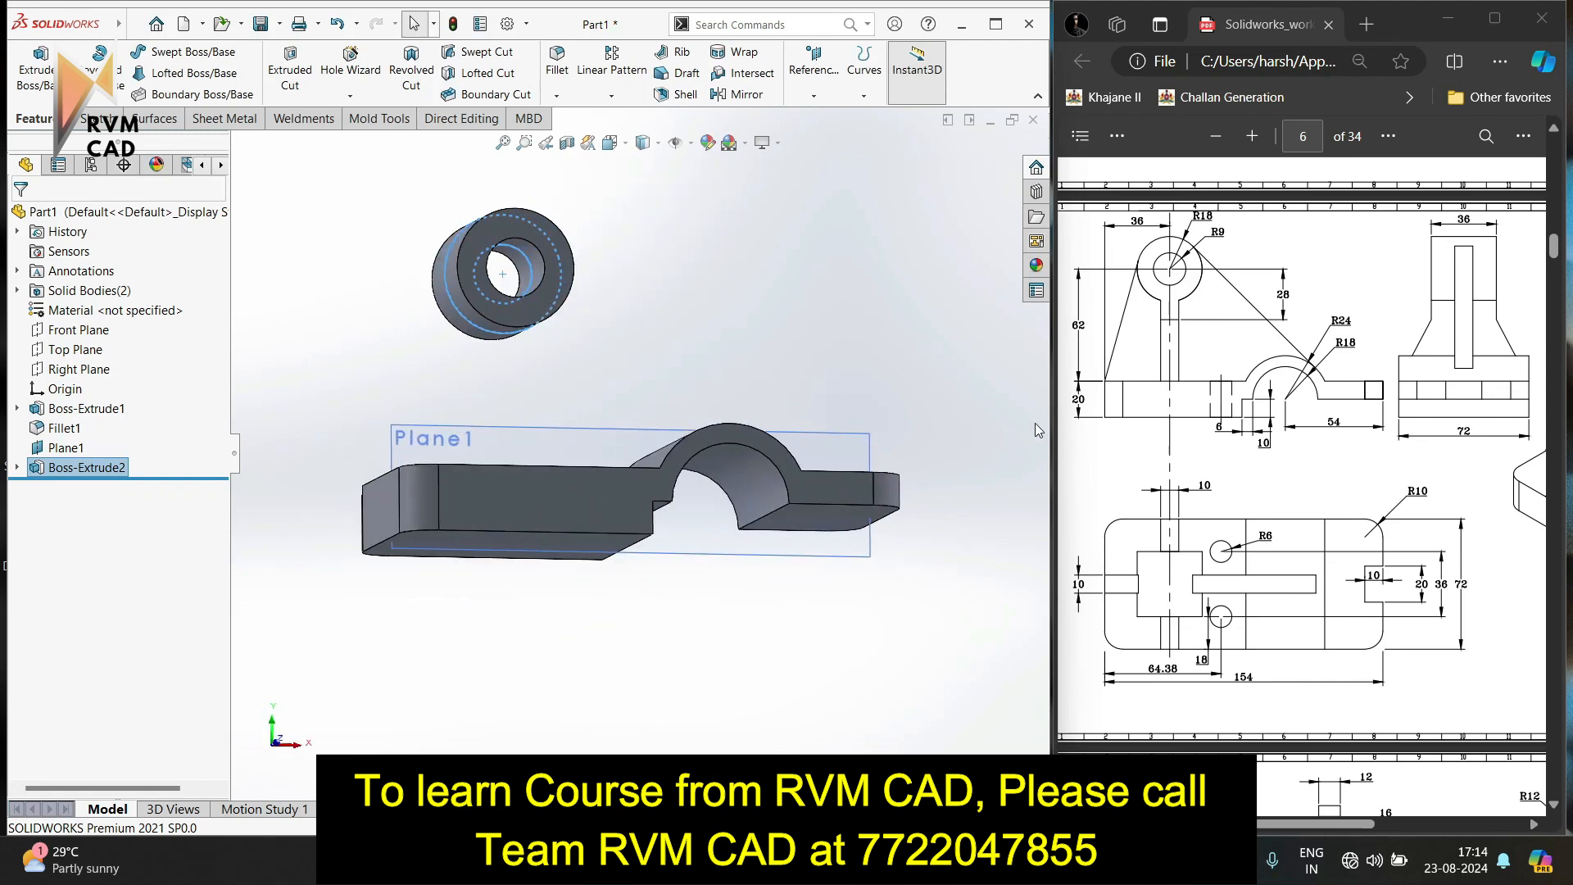
click(412, 439)
click(45, 86)
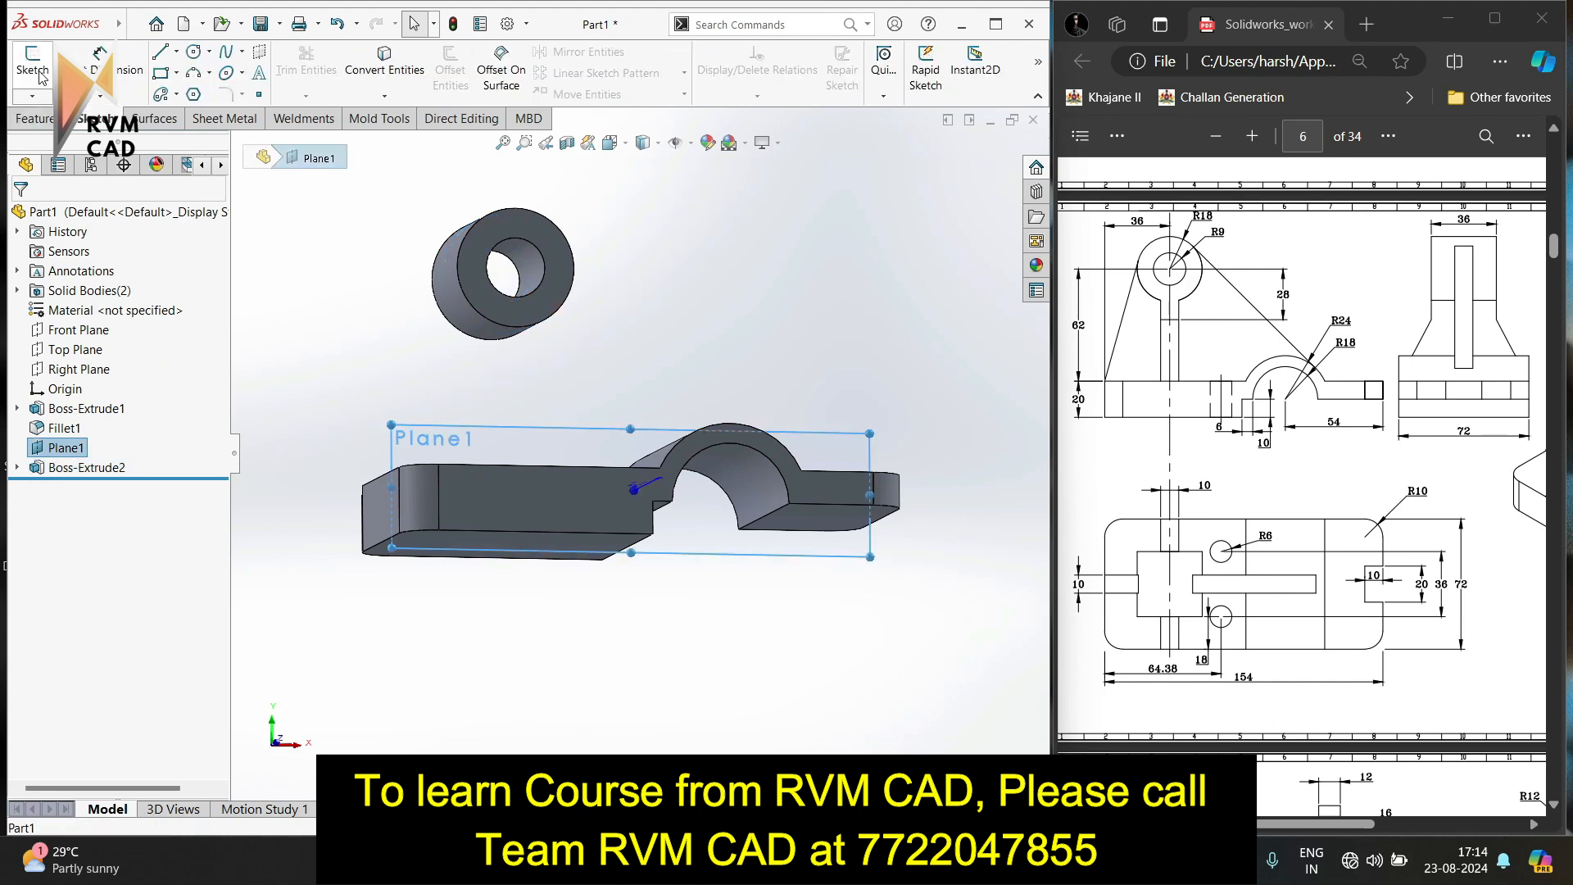
click(36, 74)
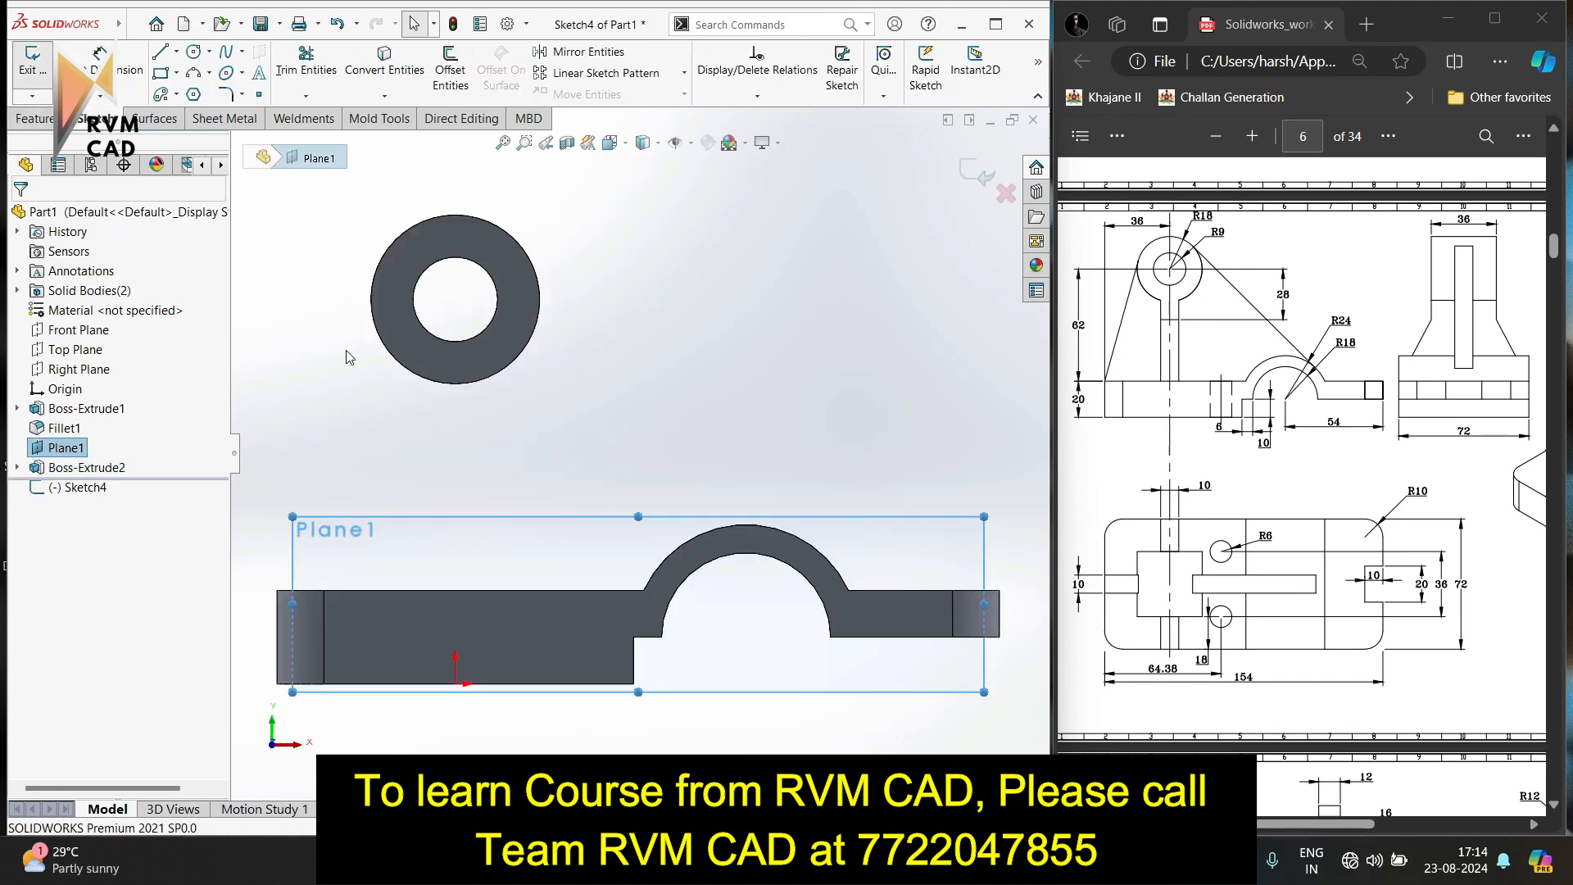
click(160, 52)
key(Escape)
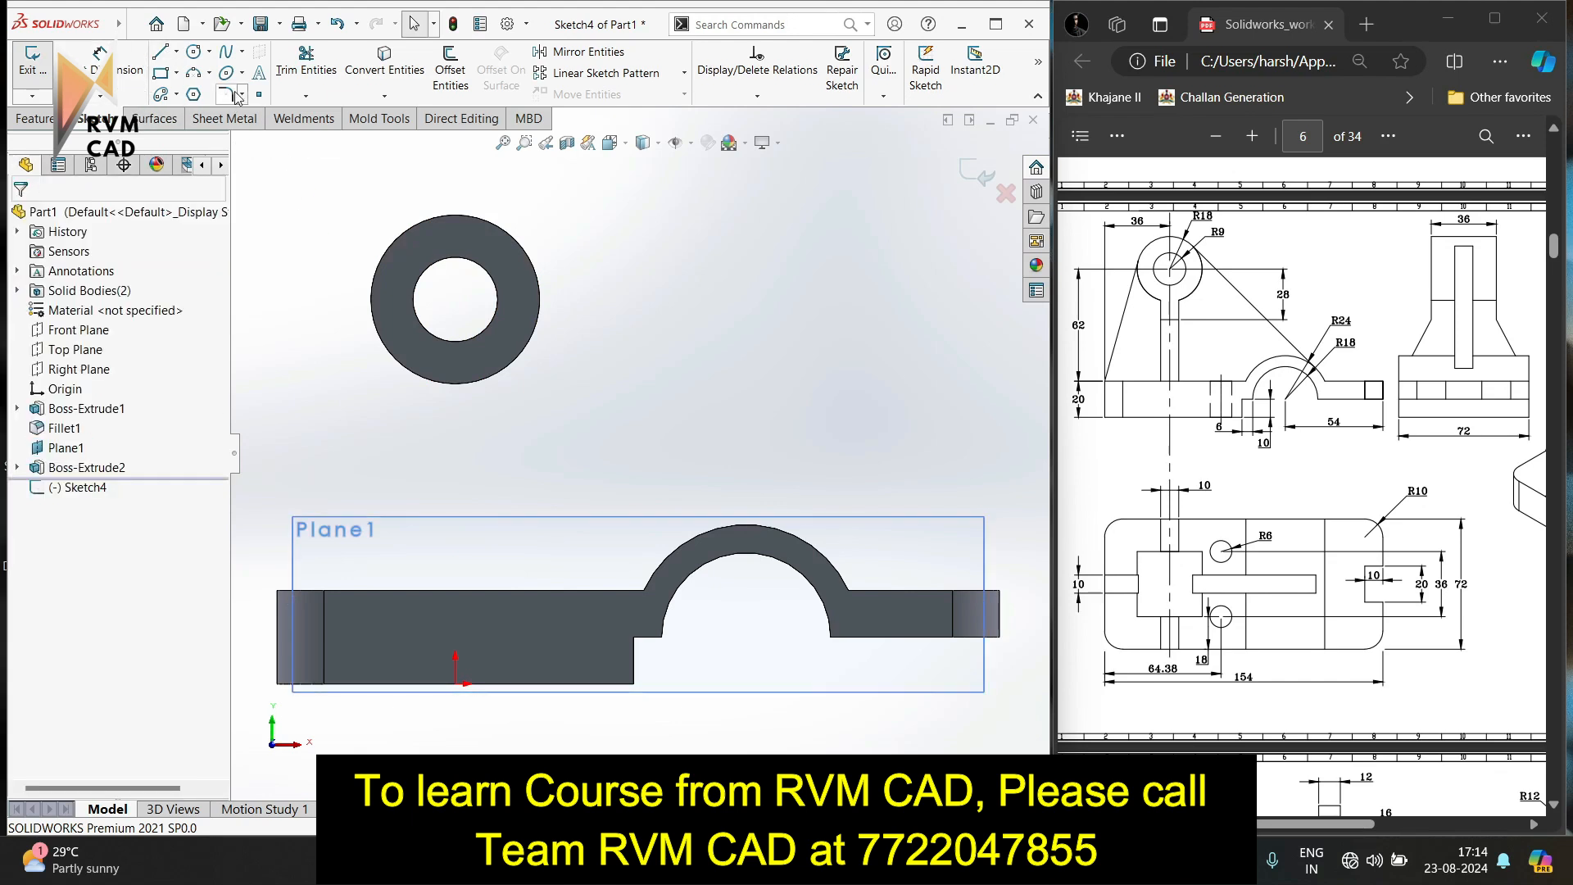
Convert the ring's outer edge, the base's top edge with its left corner segment, and the arch's outer arc into sketch entities.
click(374, 289)
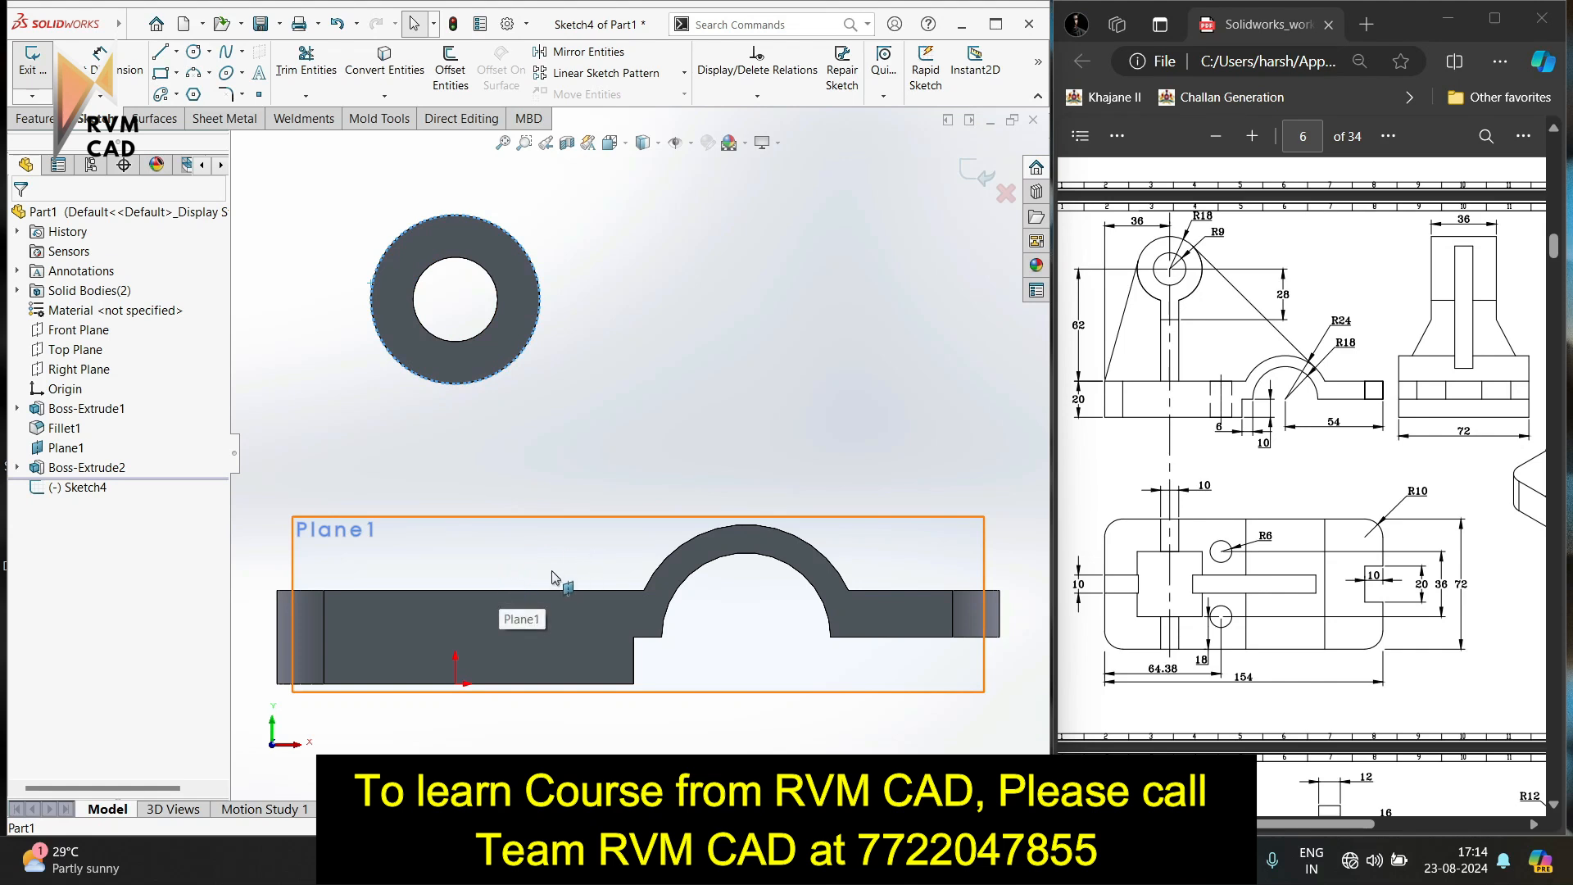
click(617, 590)
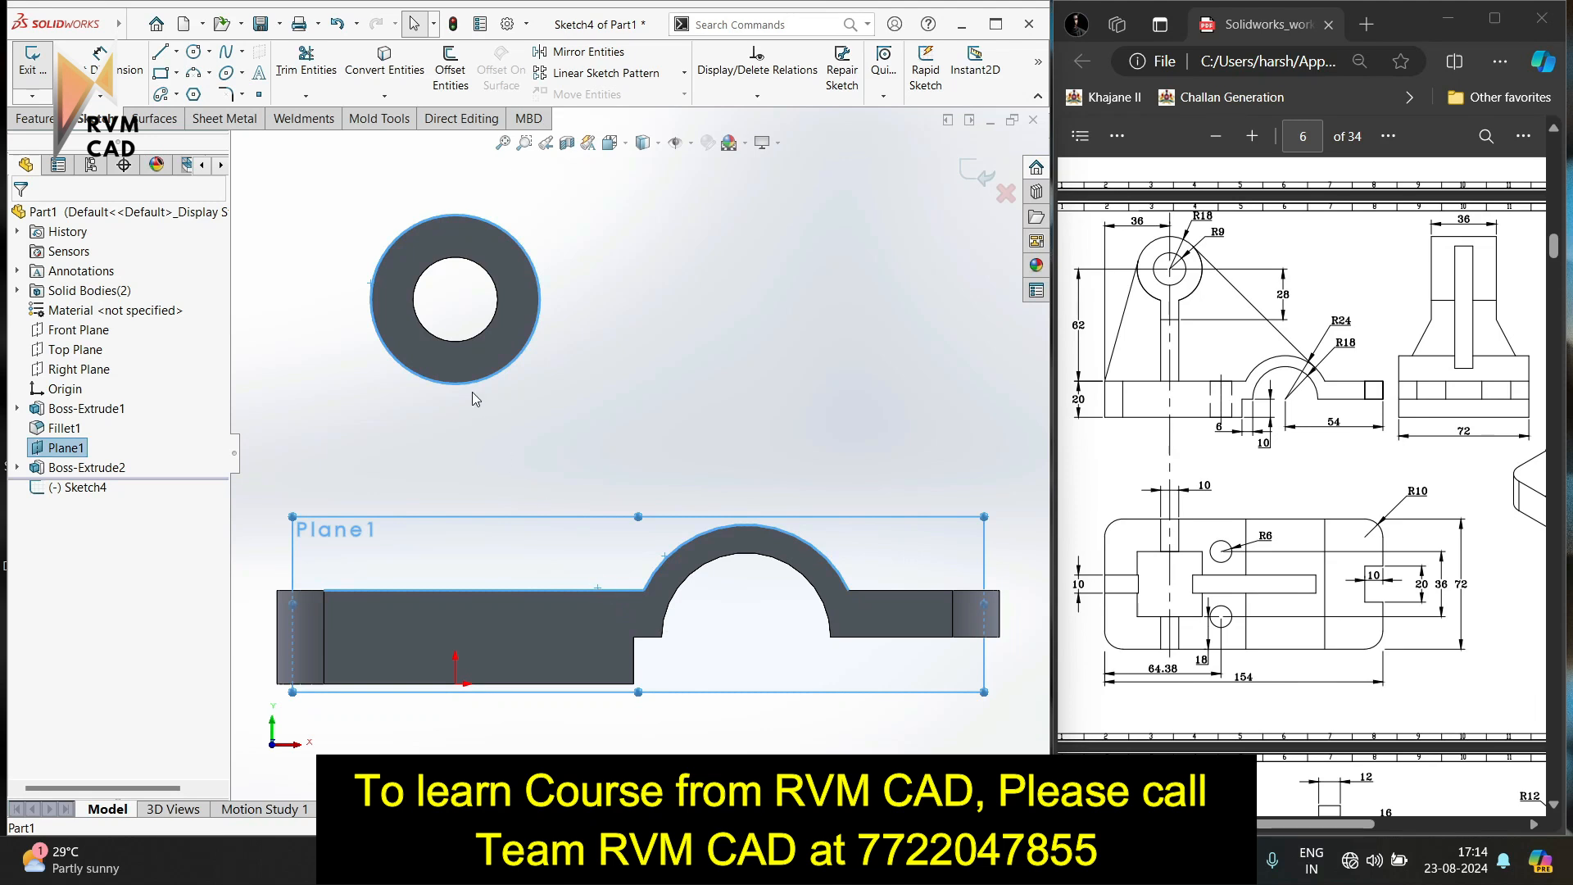
click(374, 87)
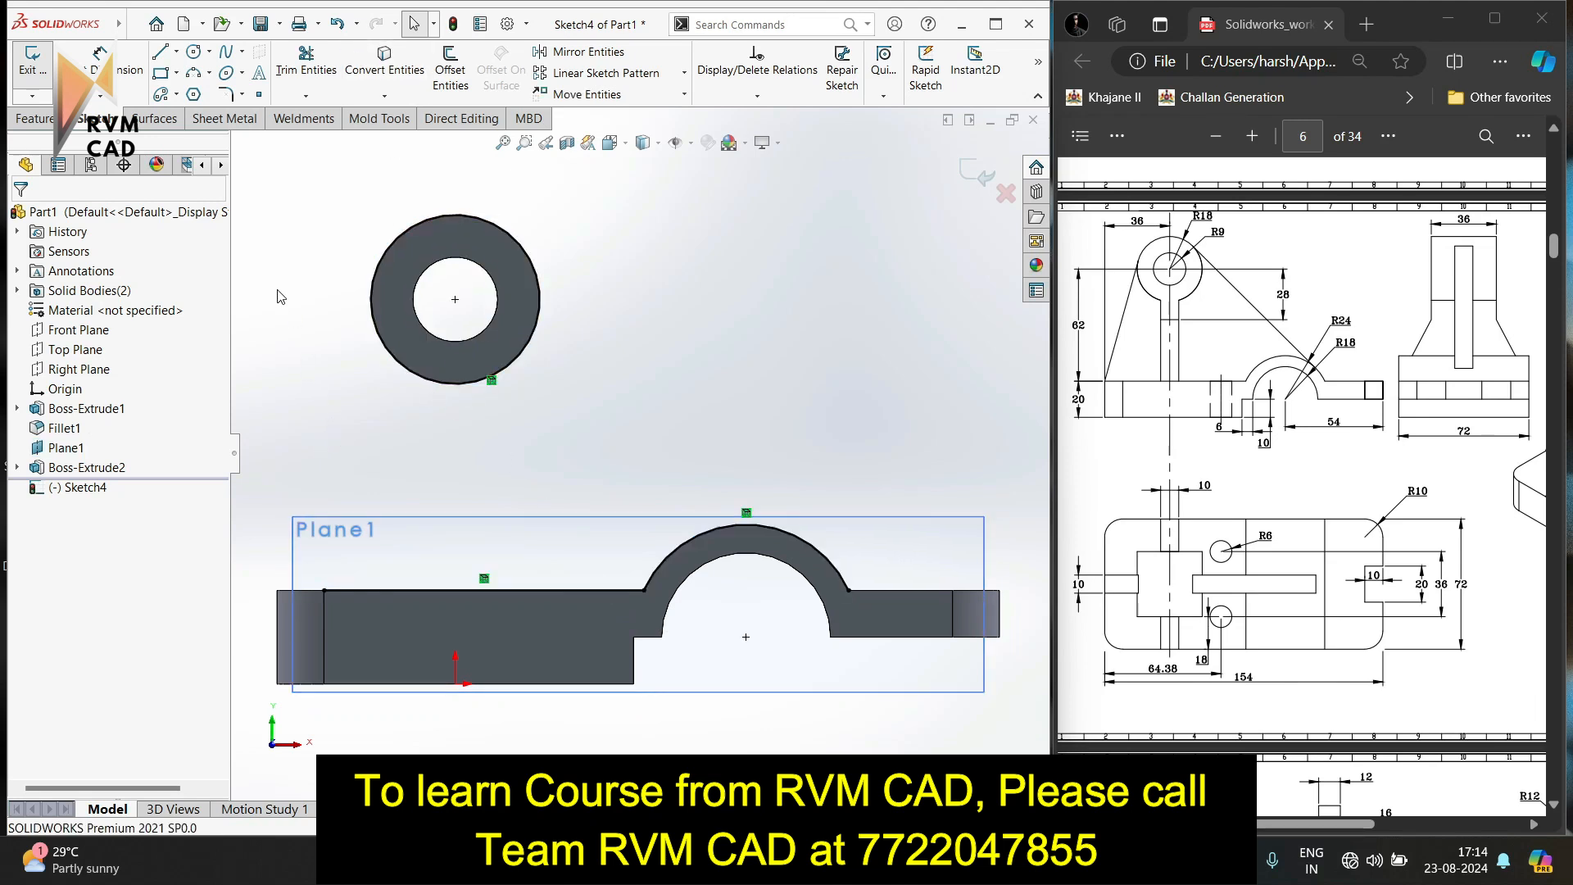
click(305, 590)
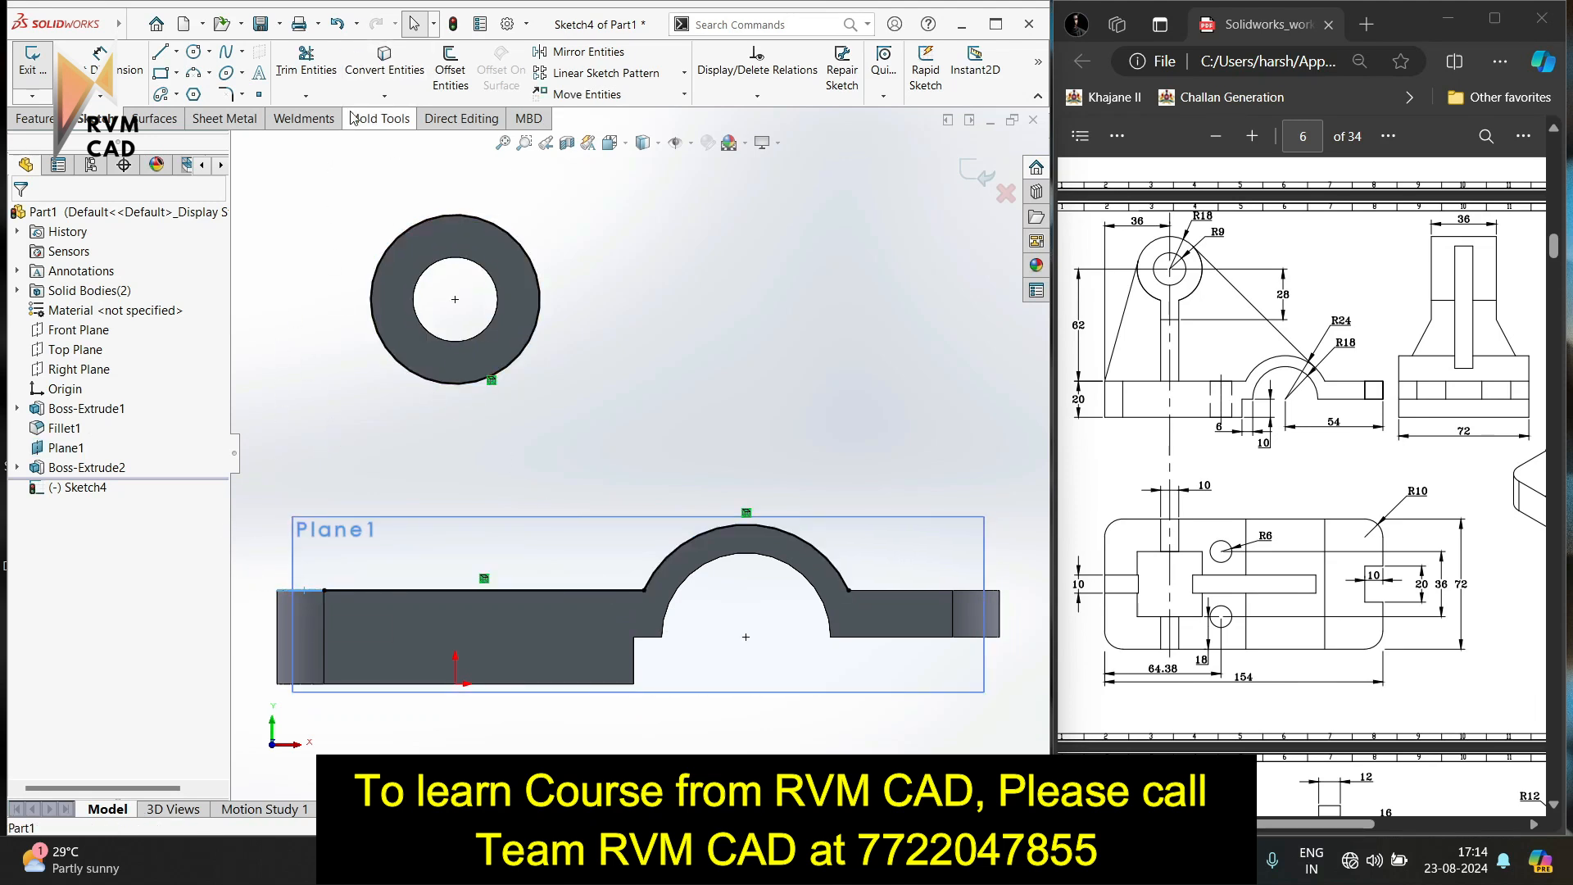
click(374, 81)
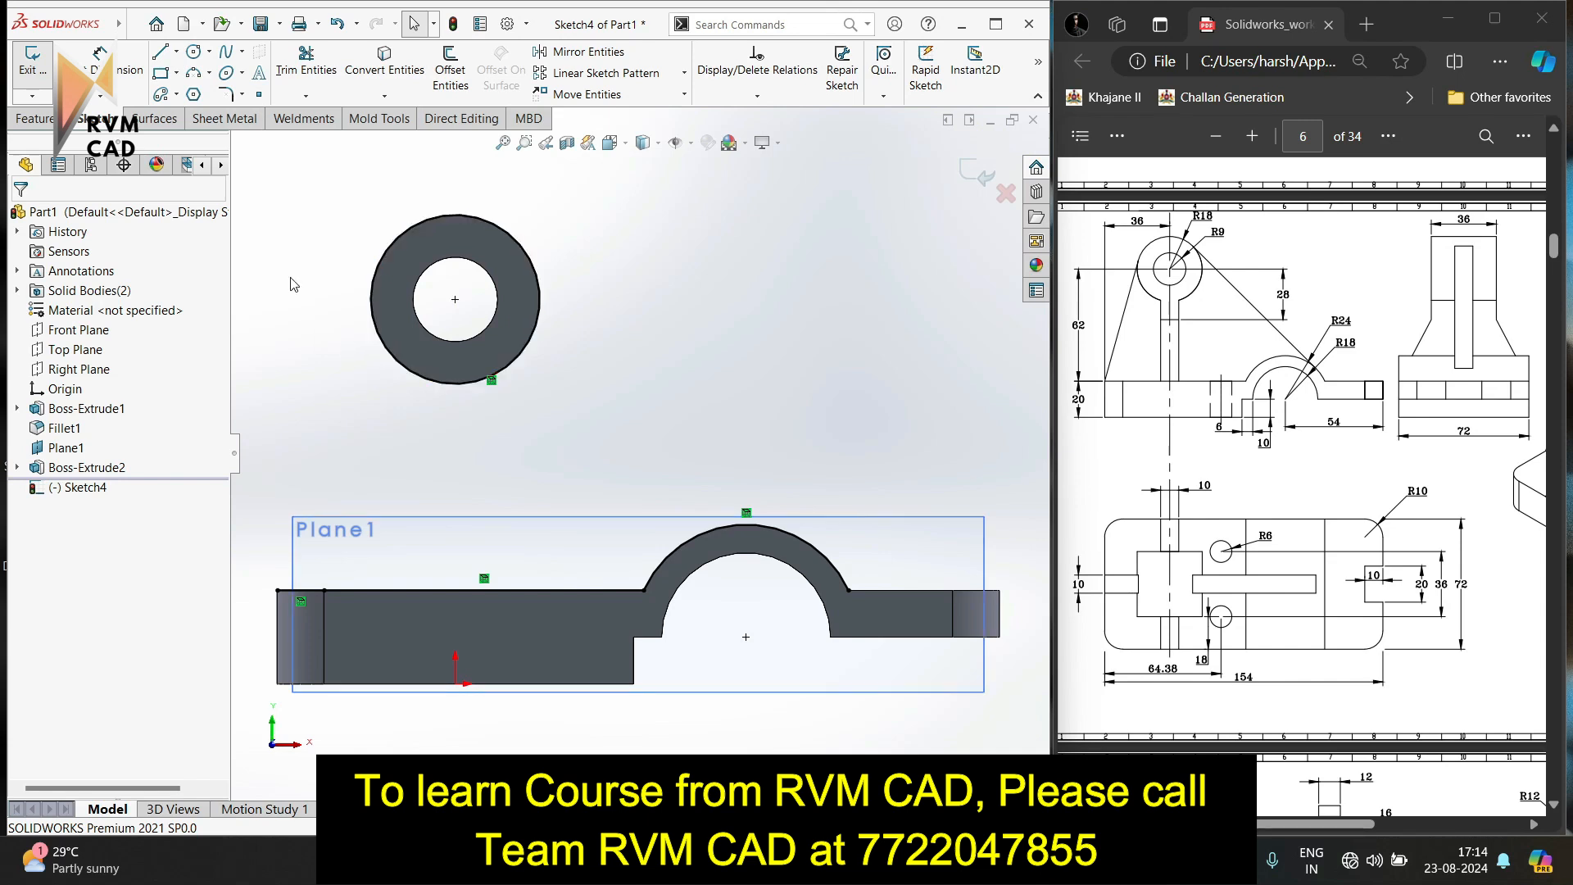
Draw a slanted line about 76 mm long from the ring's upper-left side to the base's top-left corner.
click(161, 52)
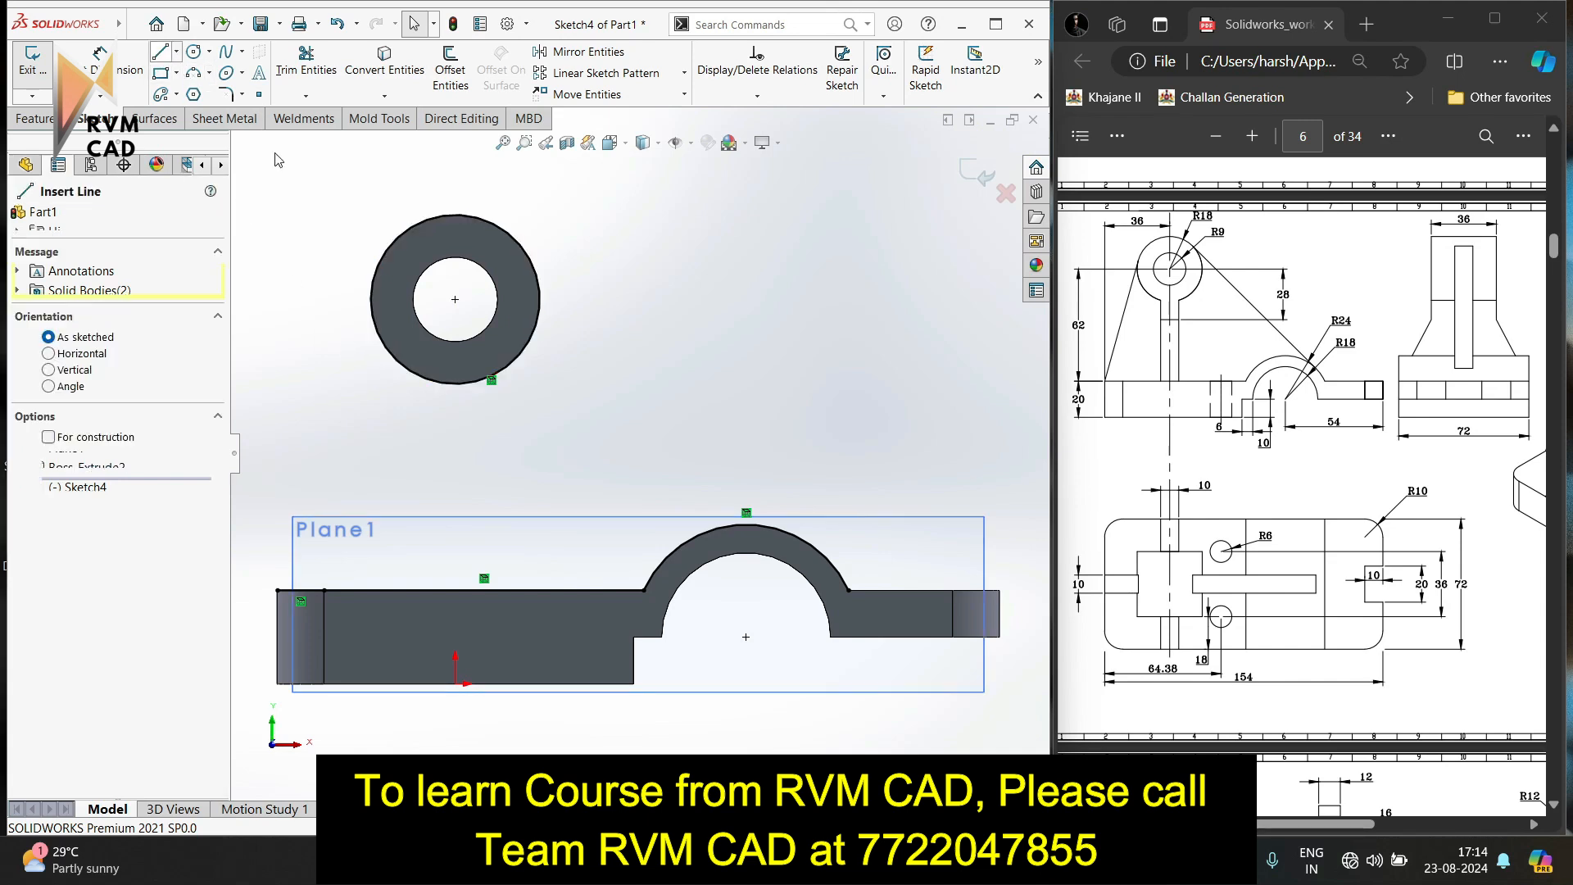
click(375, 245)
click(276, 590)
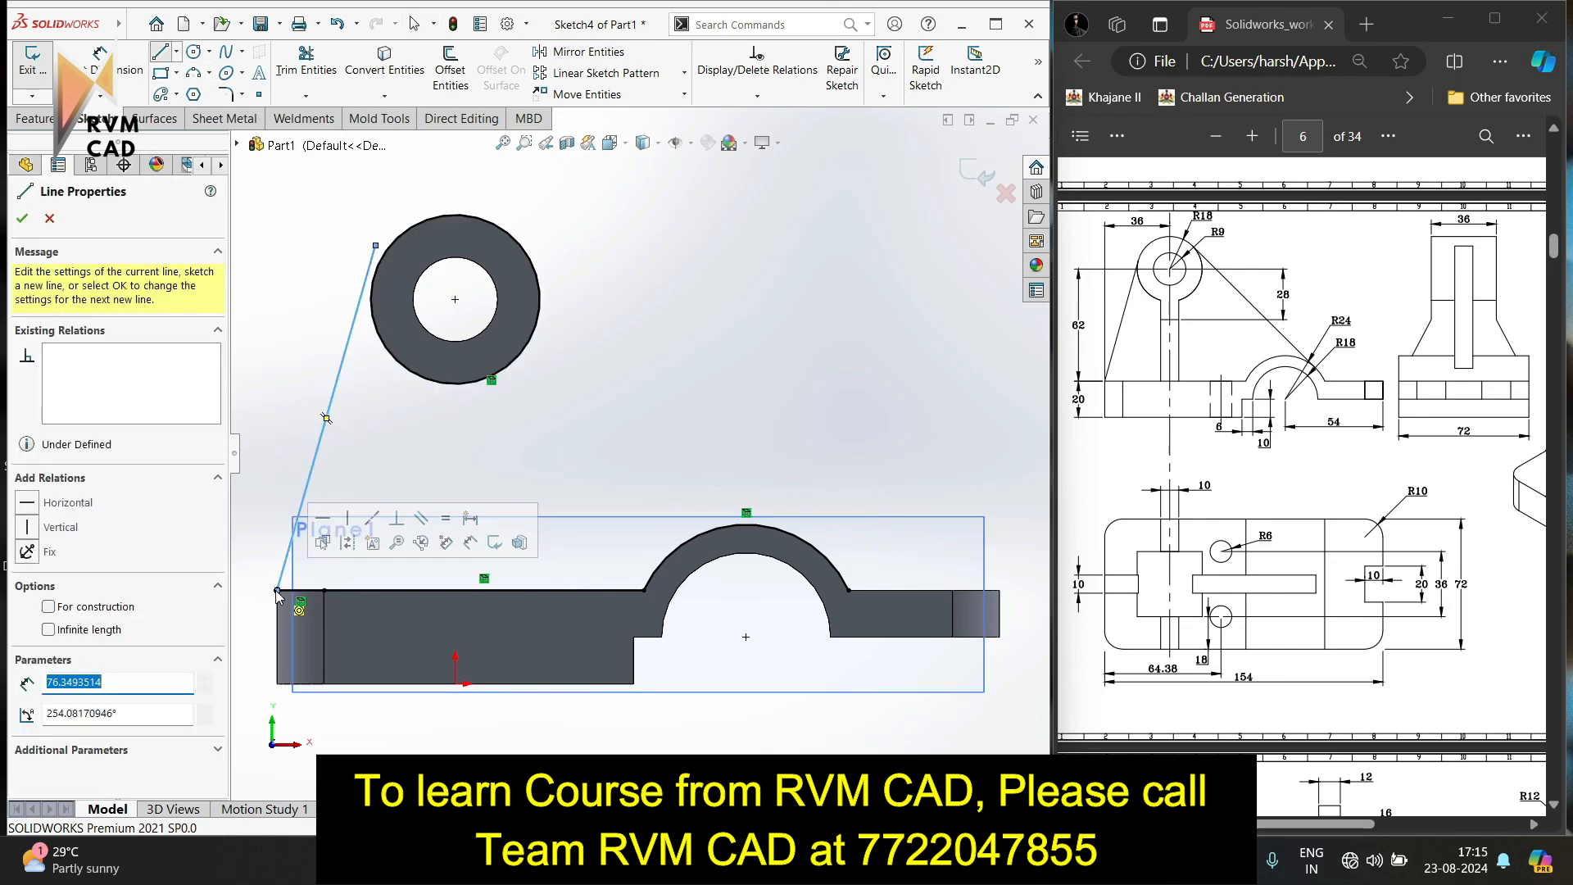
key(Escape)
key(Escape)
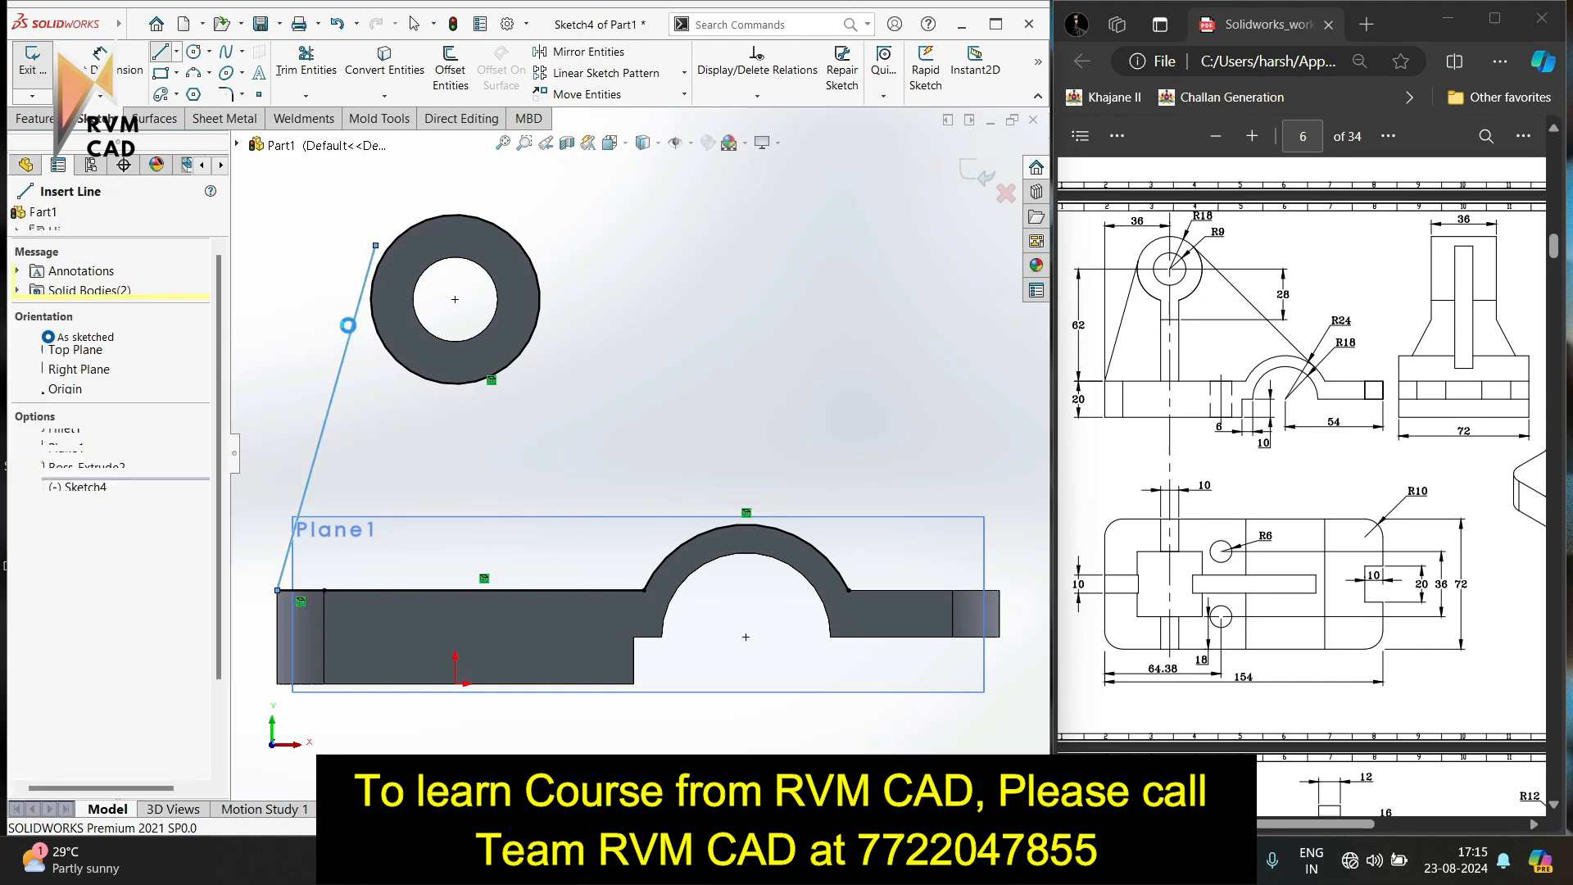
Make the left slanted line tangent to the ring's outer circle.
click(369, 328)
ctrl+click(370, 328)
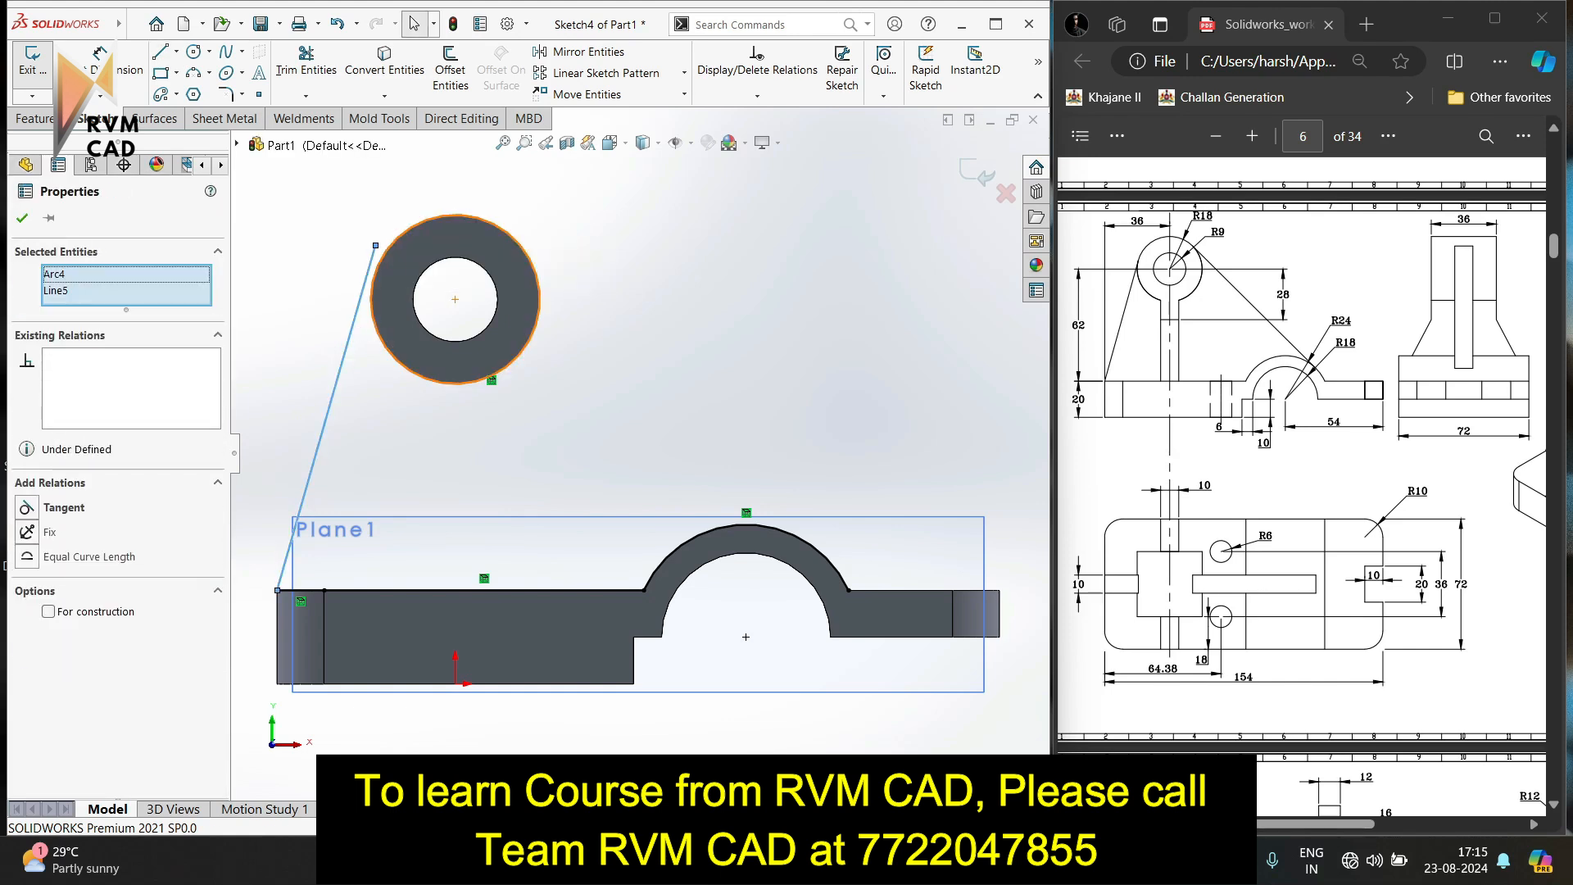
click(27, 507)
click(351, 475)
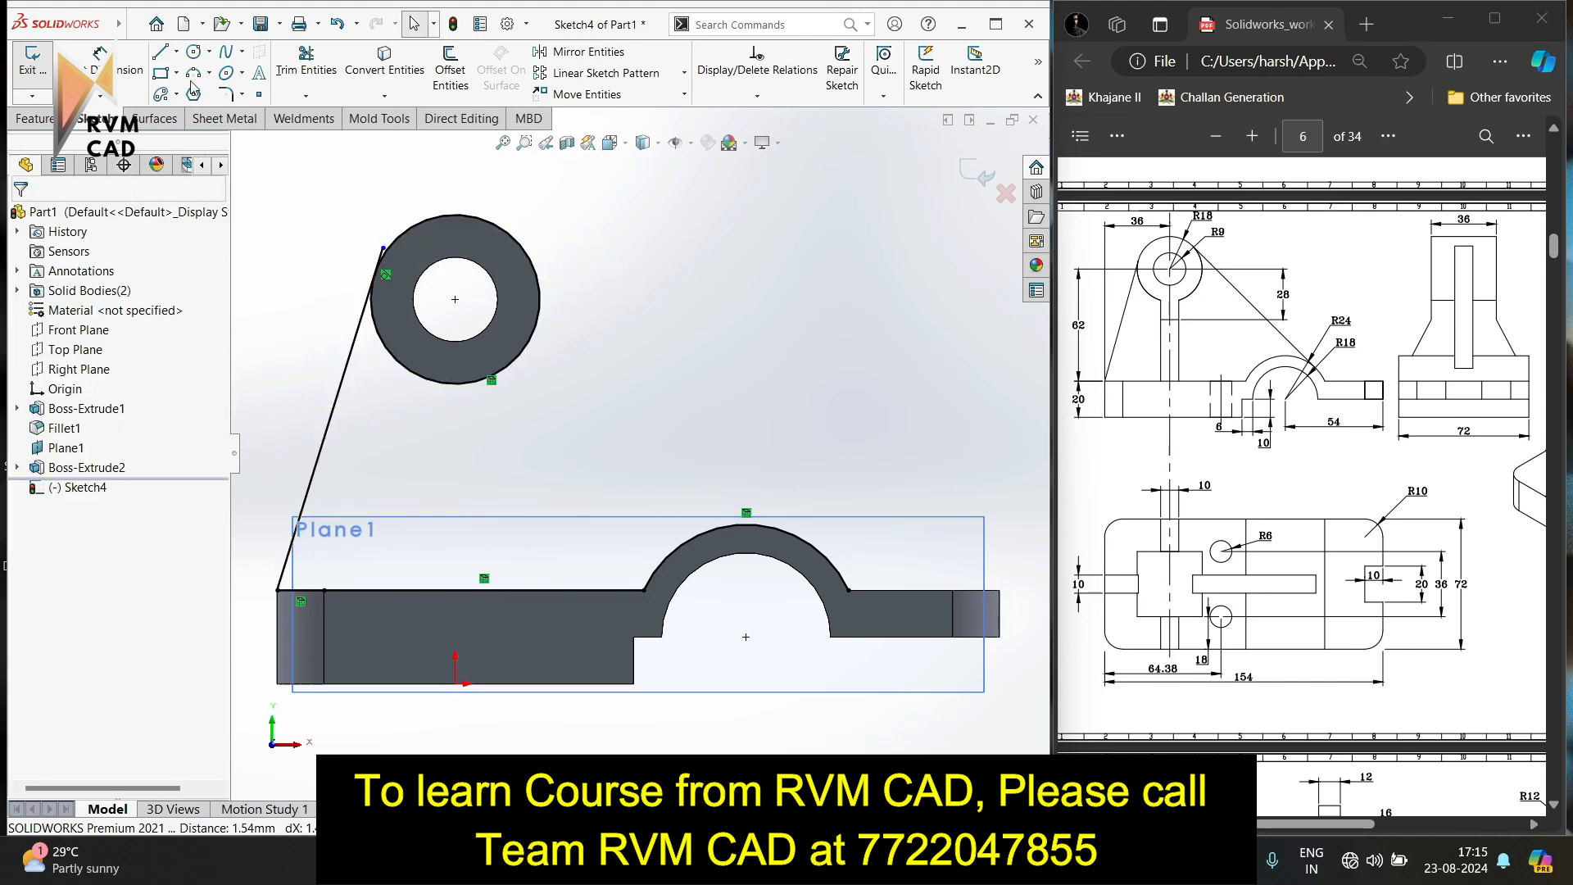
Draw a slanted line about 101 mm long from above the ring's right side down to just outside the arch.
click(160, 51)
click(509, 192)
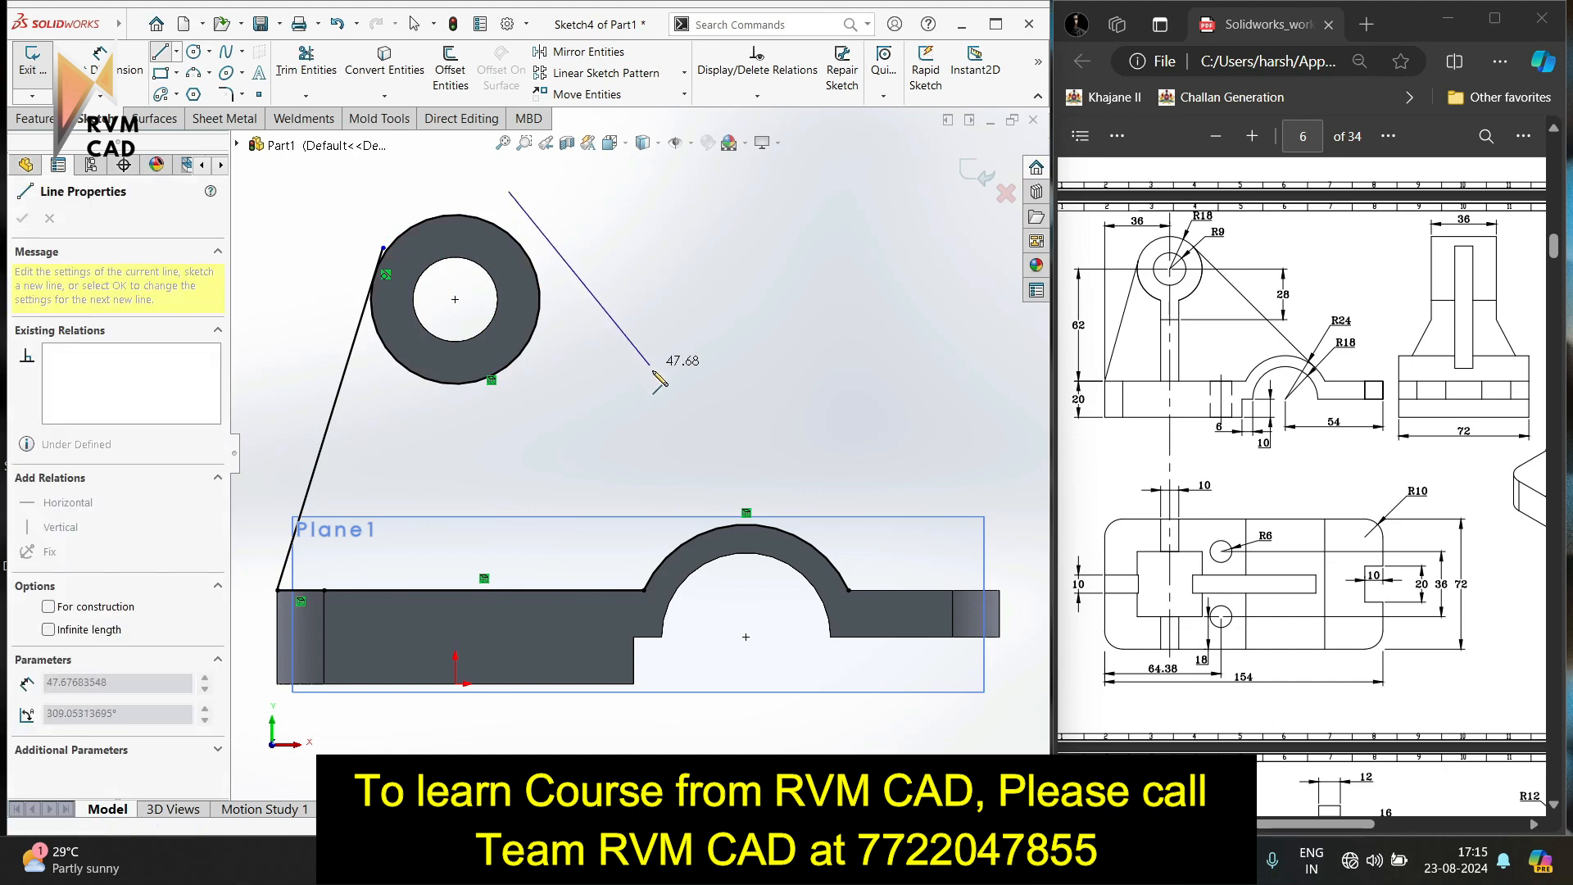
key(Escape)
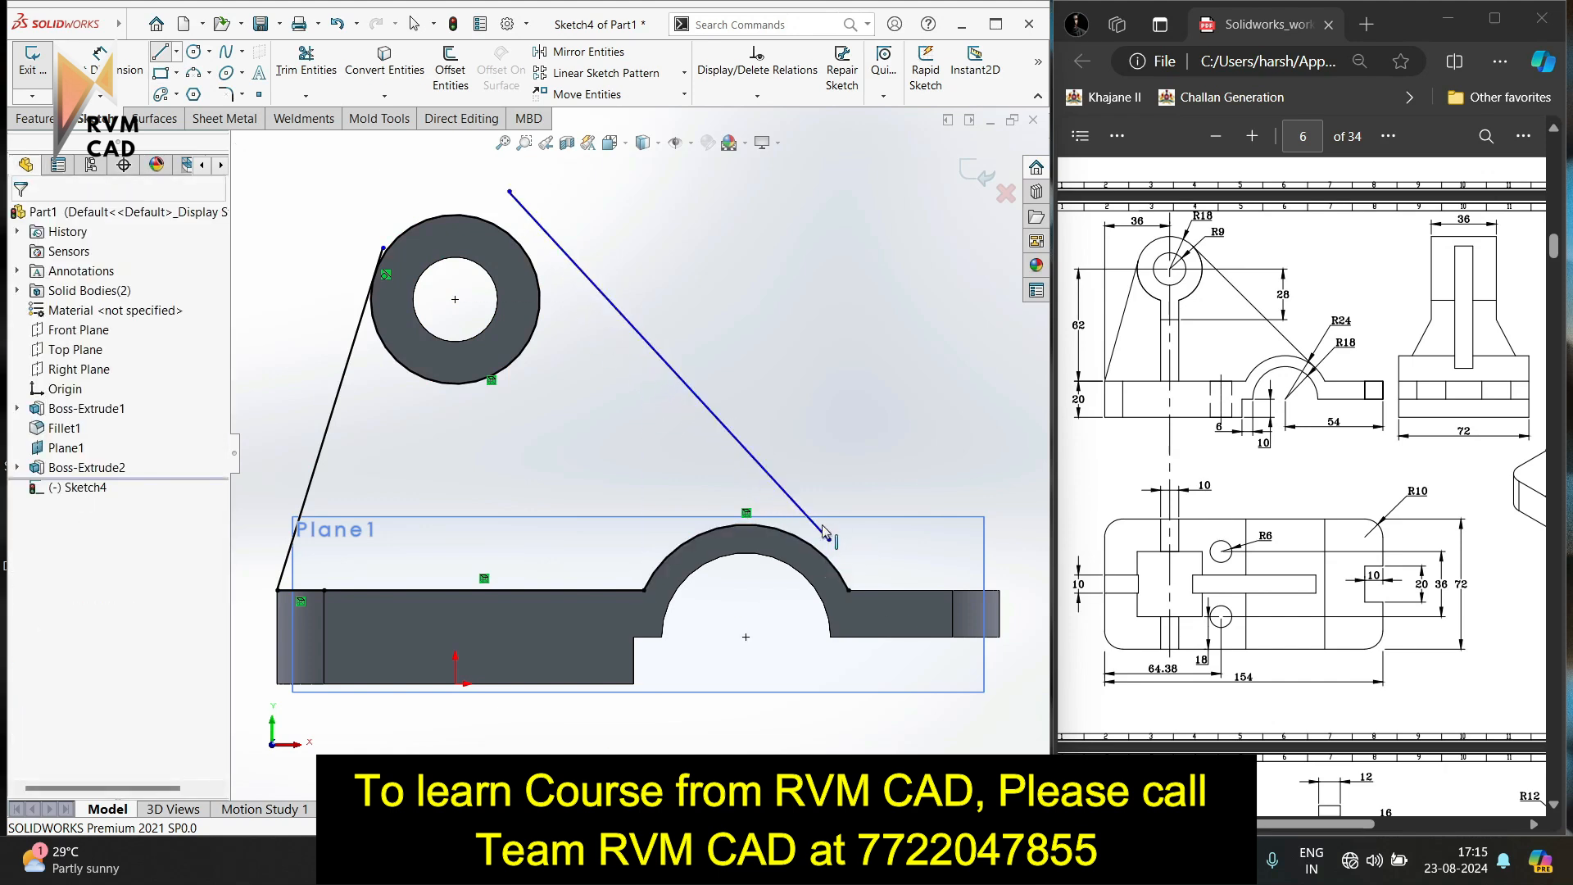
Make the right slanted line tangent to both the arch's outer arc and the ring's outer circle.
click(813, 522)
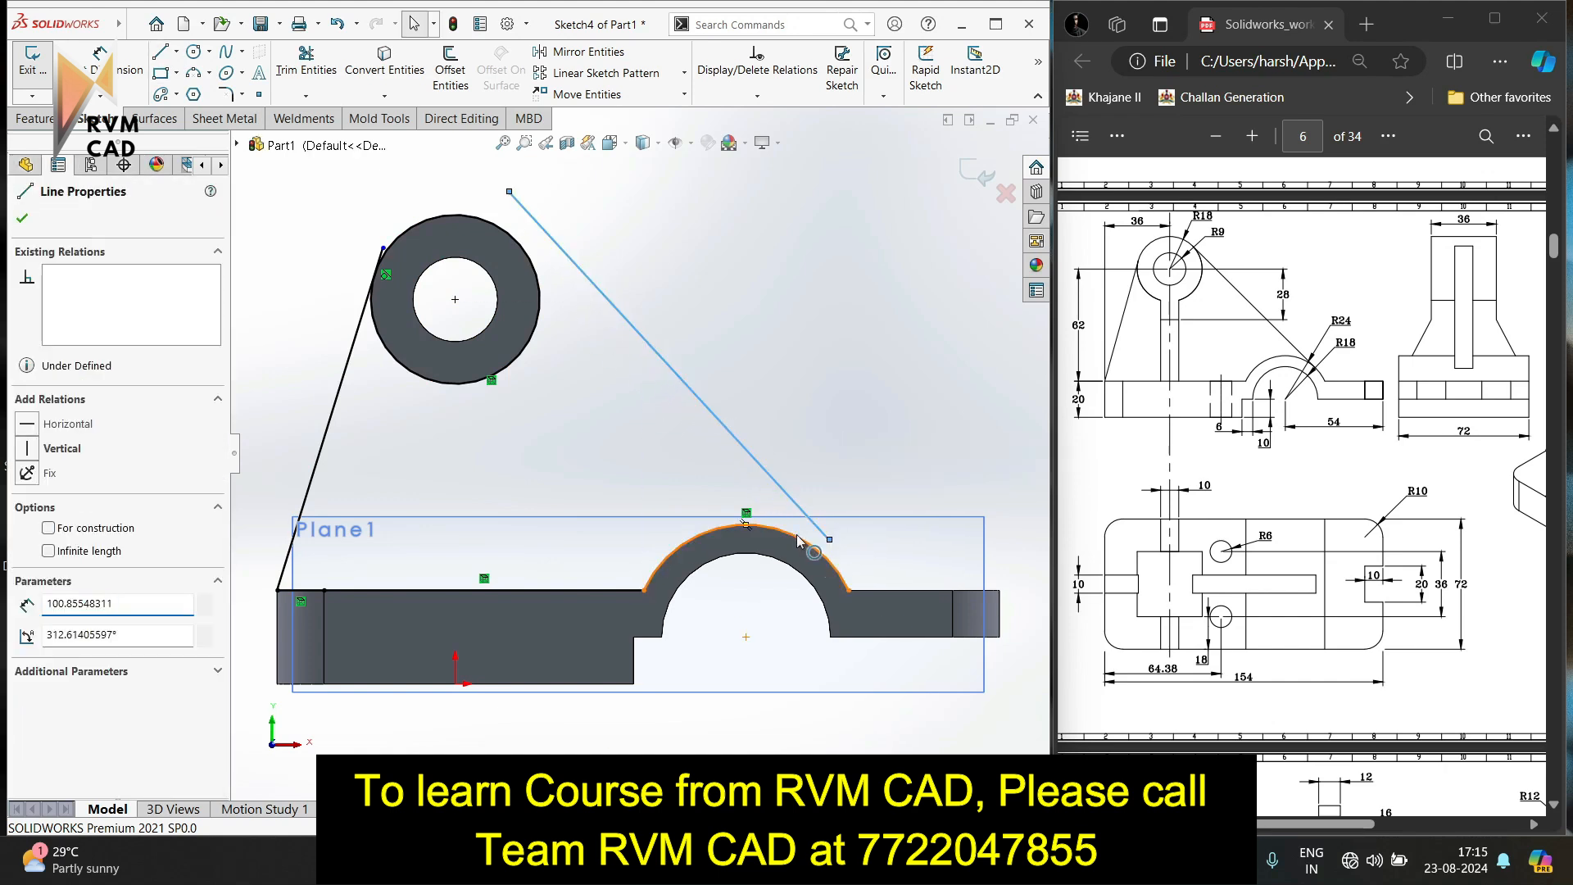
ctrl+click(799, 540)
click(27, 510)
click(344, 484)
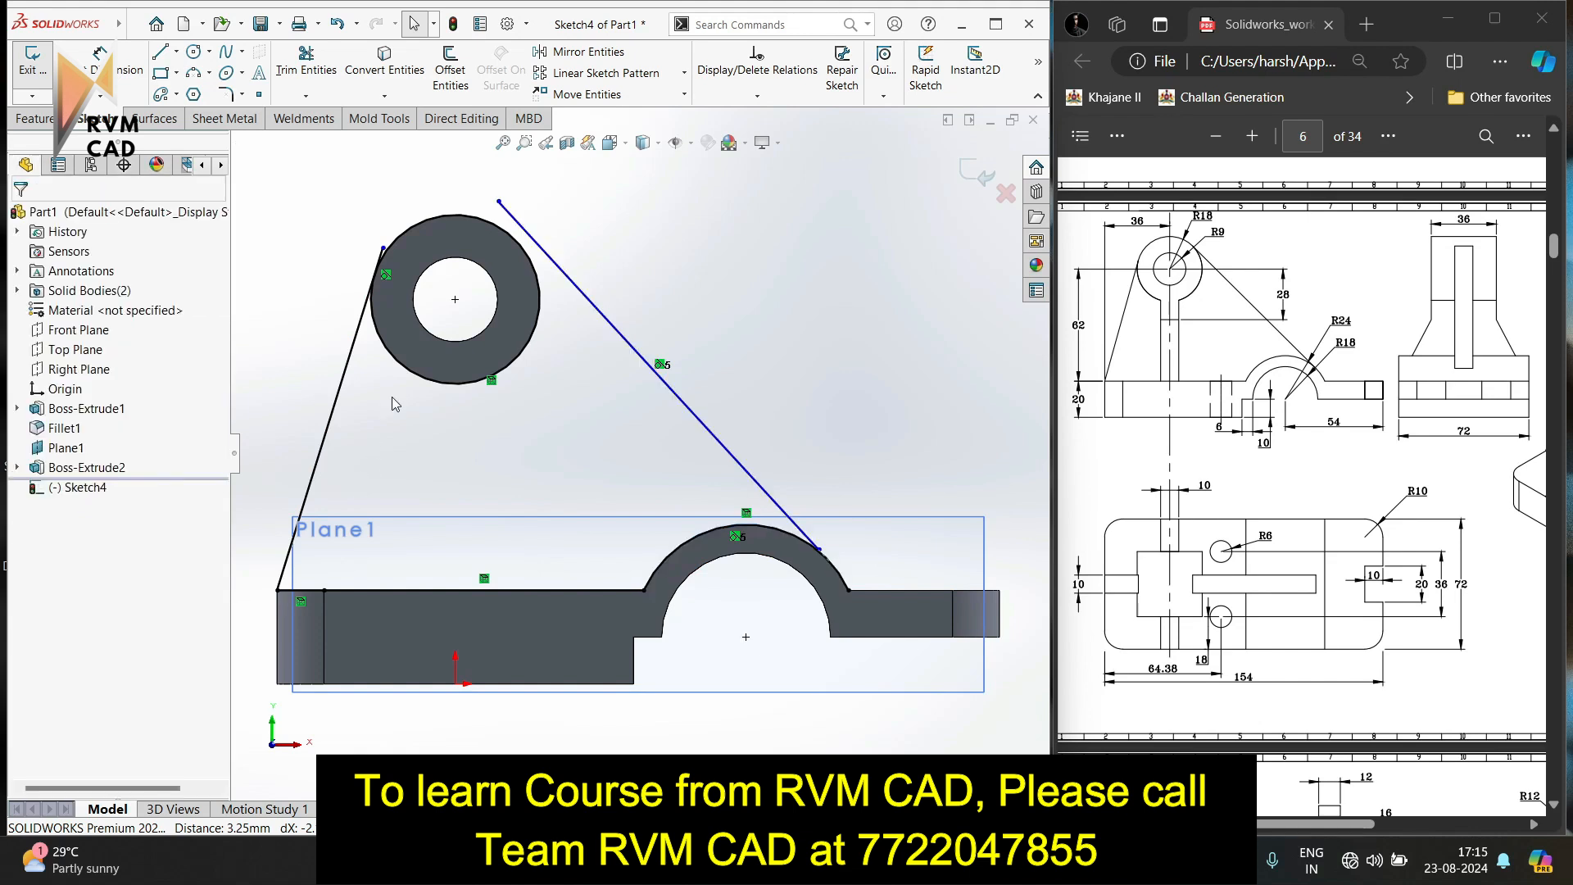
click(656, 371)
ctrl+click(517, 240)
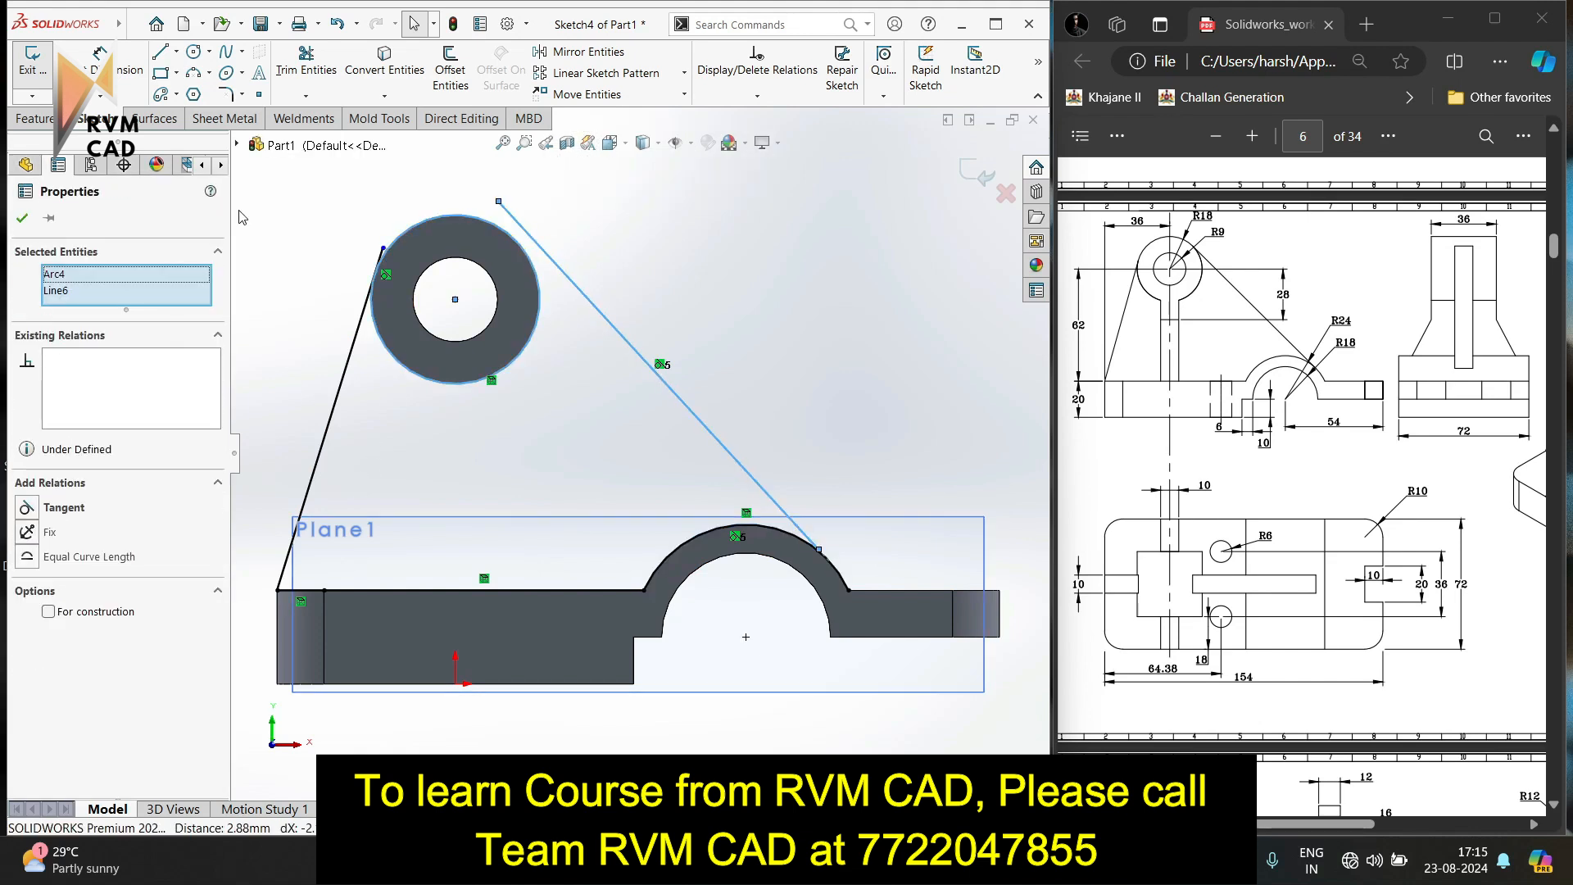
click(27, 507)
key(Escape)
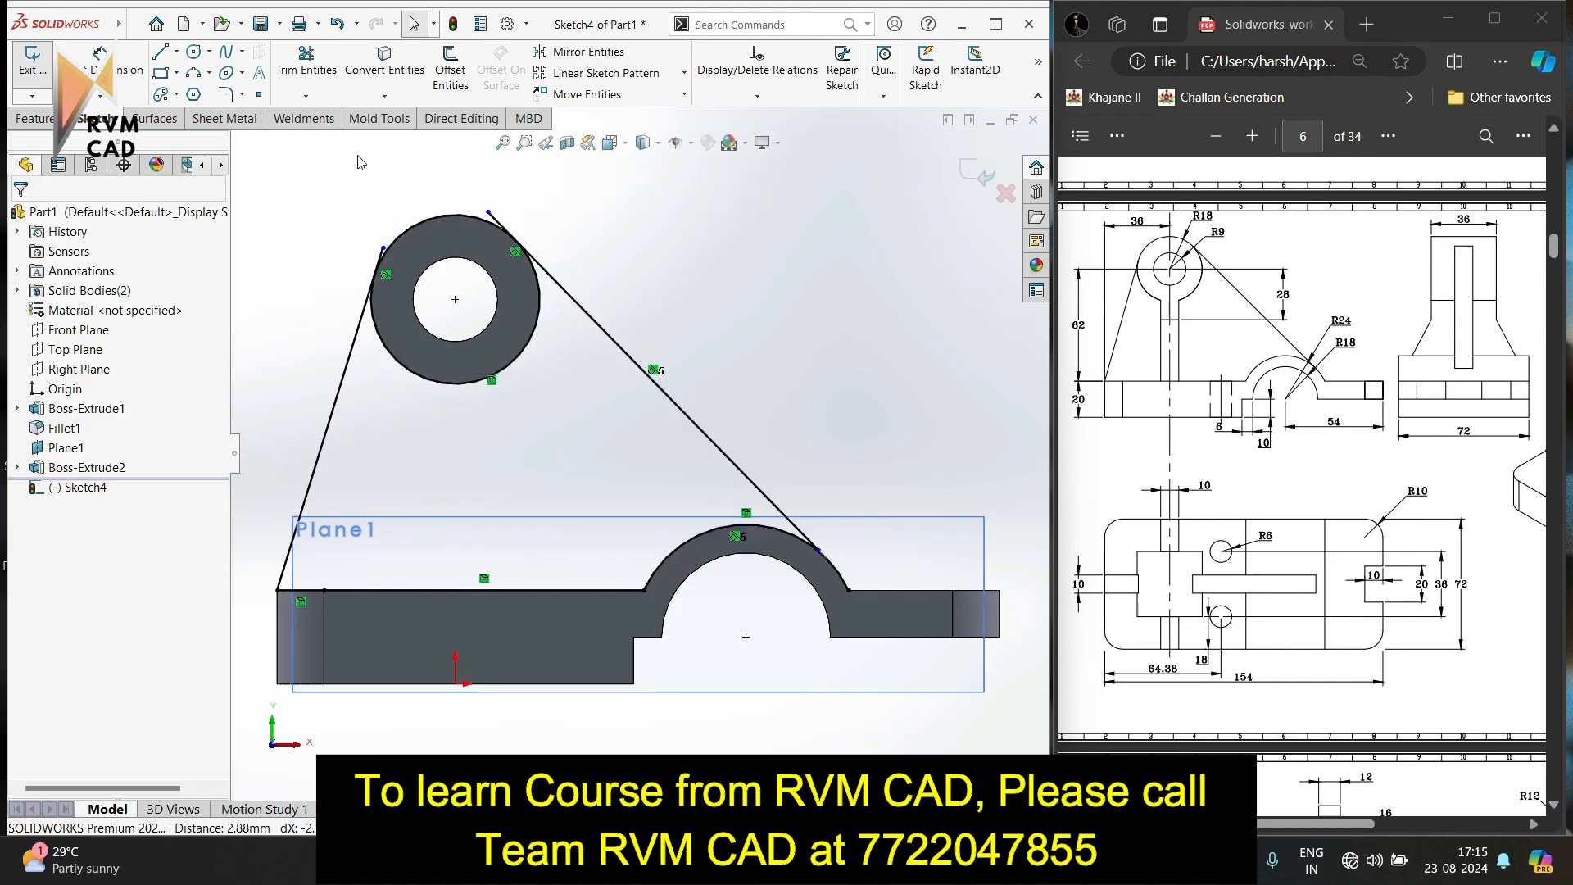
Trim the upper ends of both slanted lines where they extend past their tangent points on the ring.
click(306, 70)
scroll(397, 293, down, 4)
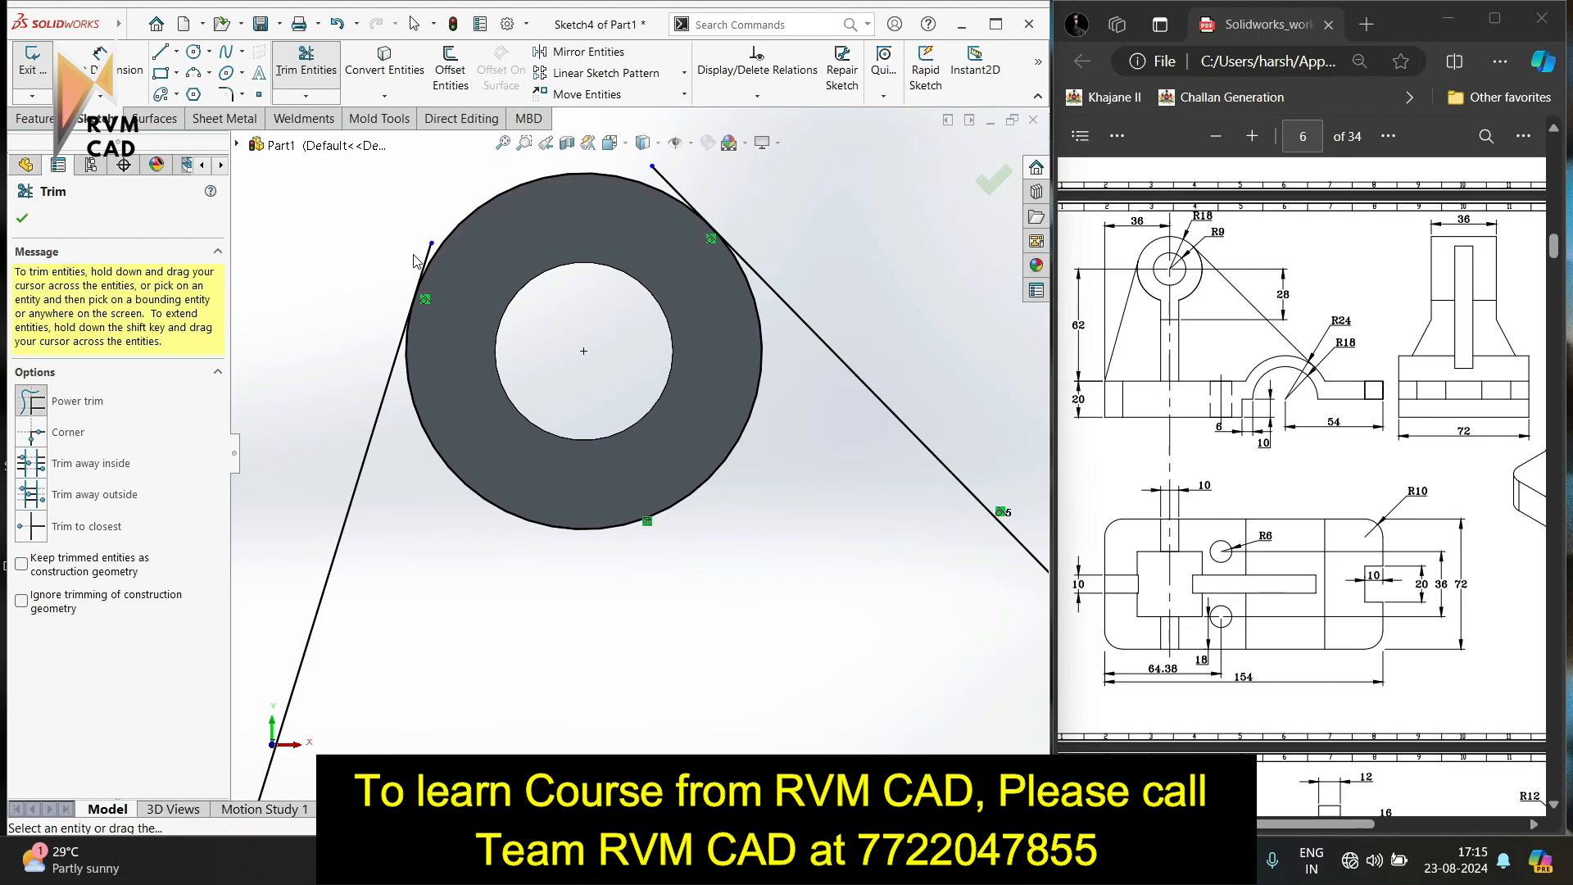
drag(415, 248, 418, 237)
drag(716, 208, 705, 236)
scroll(706, 237, up, 5)
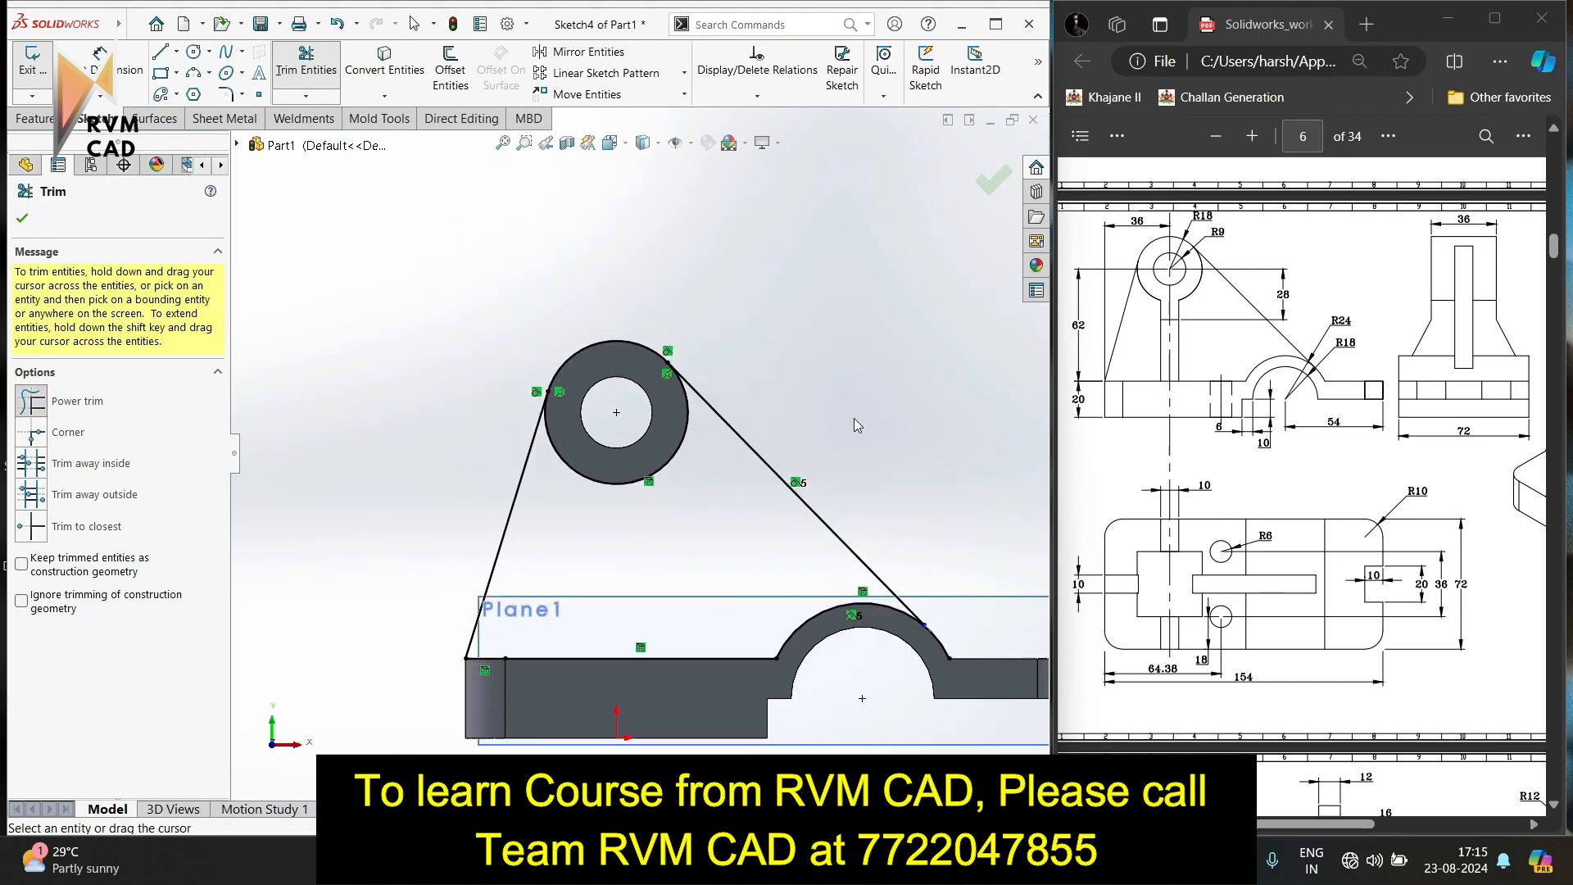
Stretch the right slanted line's loose lower end onto the arch's outer arc so the rib profile closes.
scroll(950, 655, down, 3)
scroll(950, 655, down, 6)
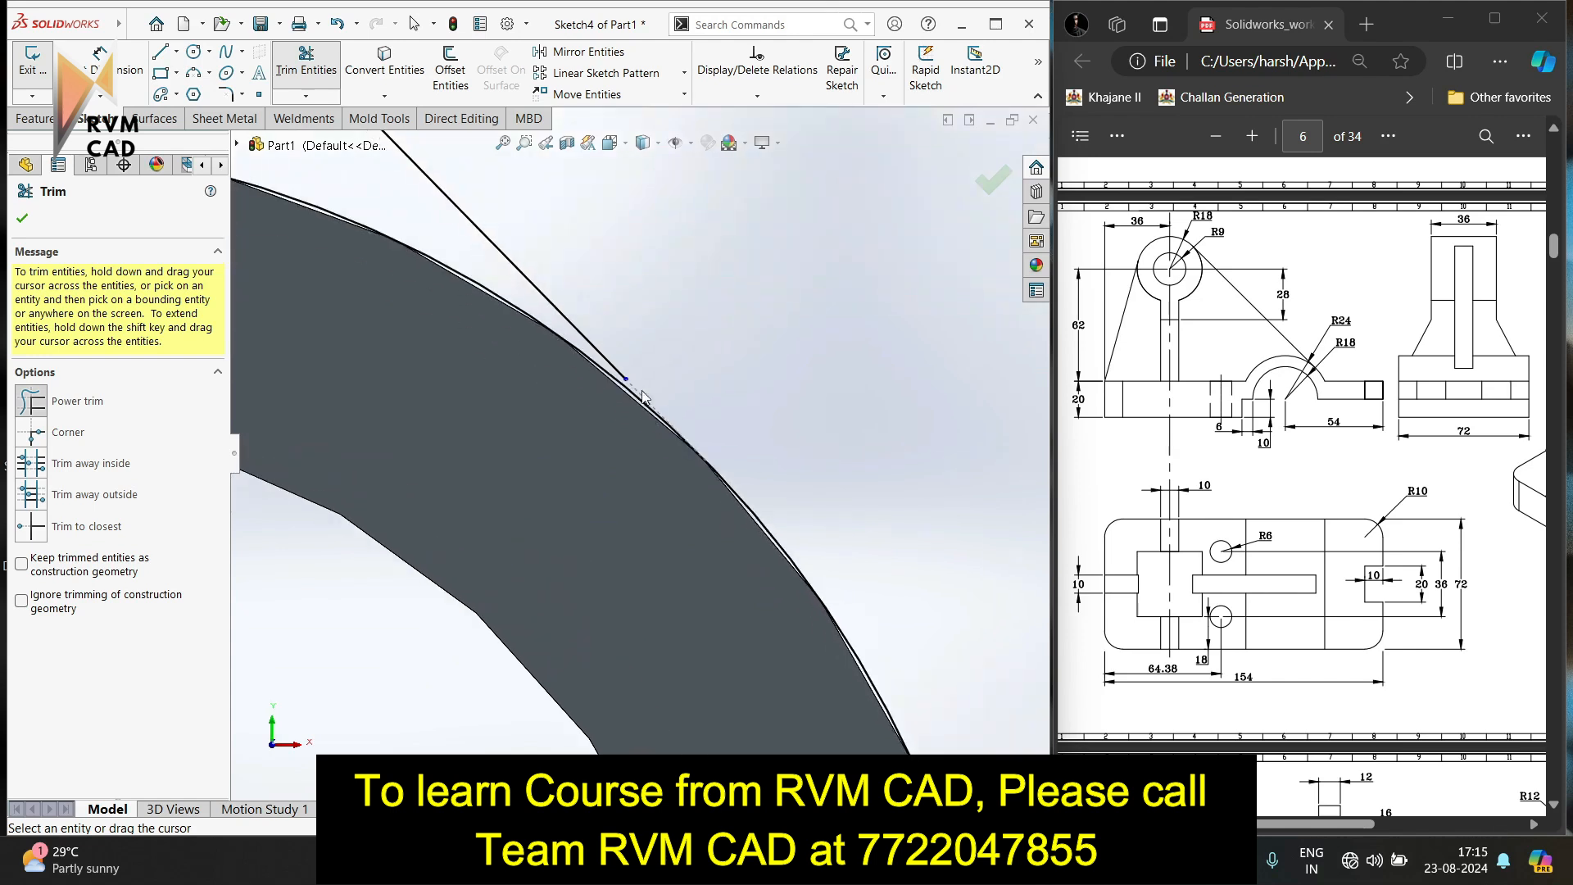
key(Escape)
click(685, 429)
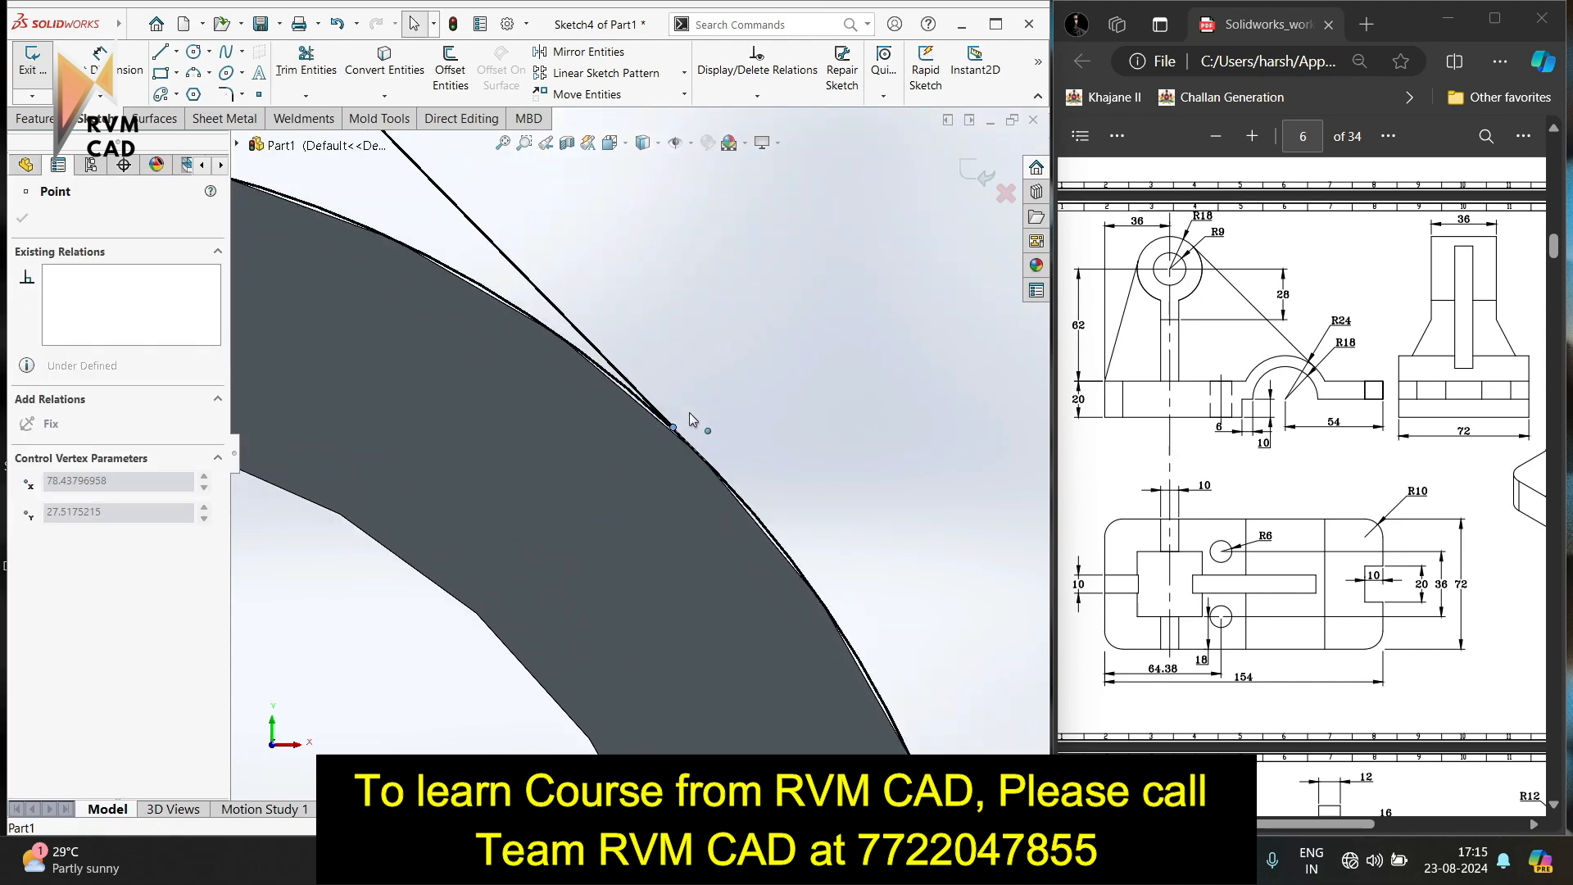
drag(691, 424, 706, 462)
key(Escape)
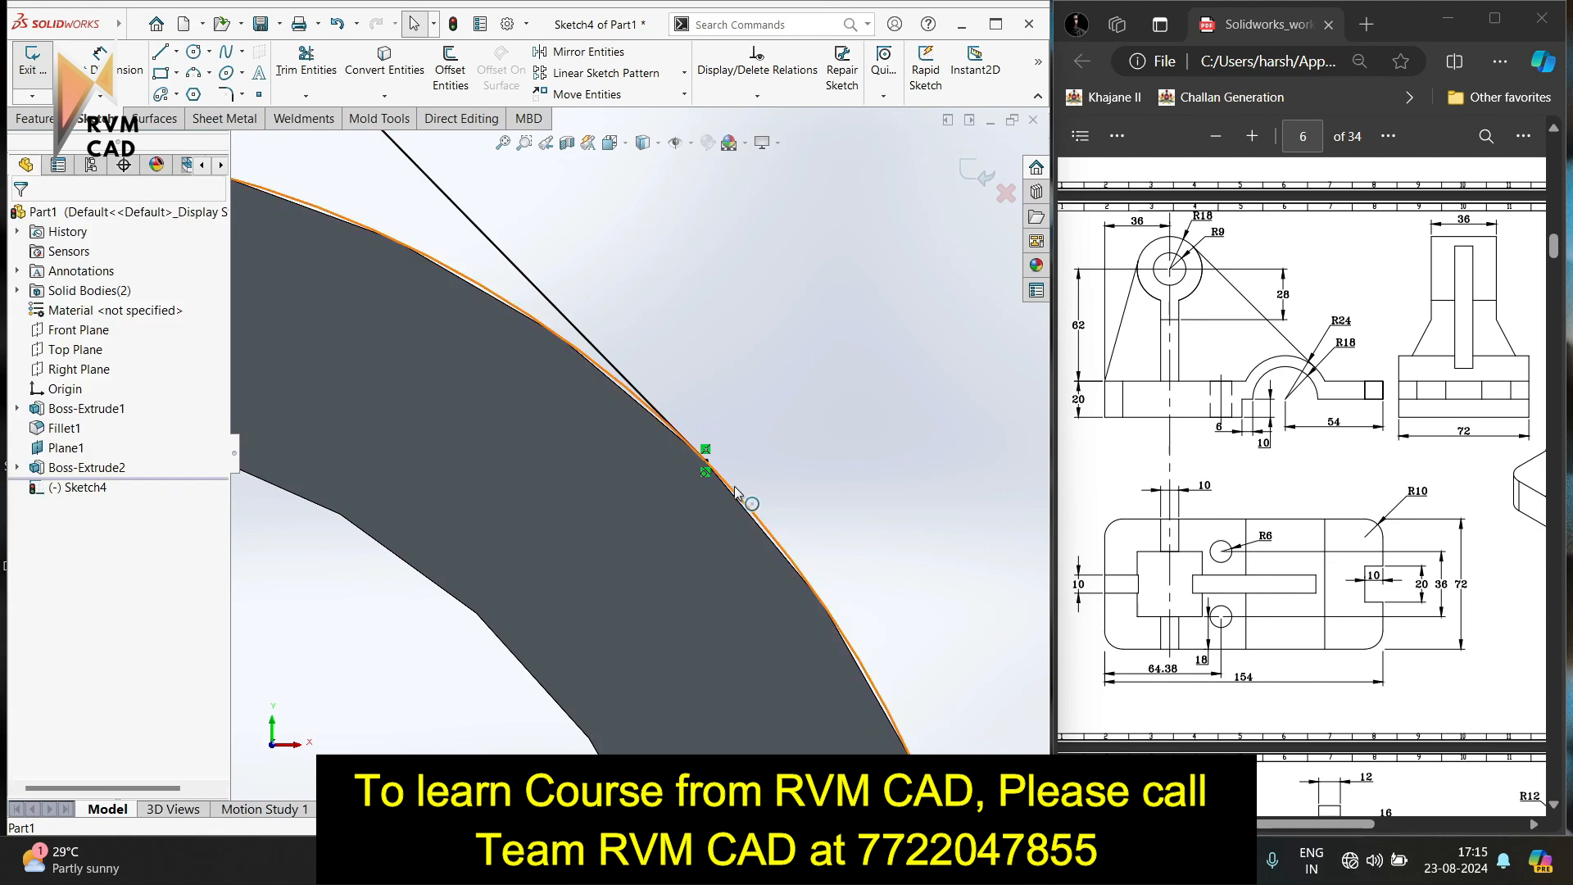
scroll(734, 485, up, 10)
scroll(515, 442, down, 5)
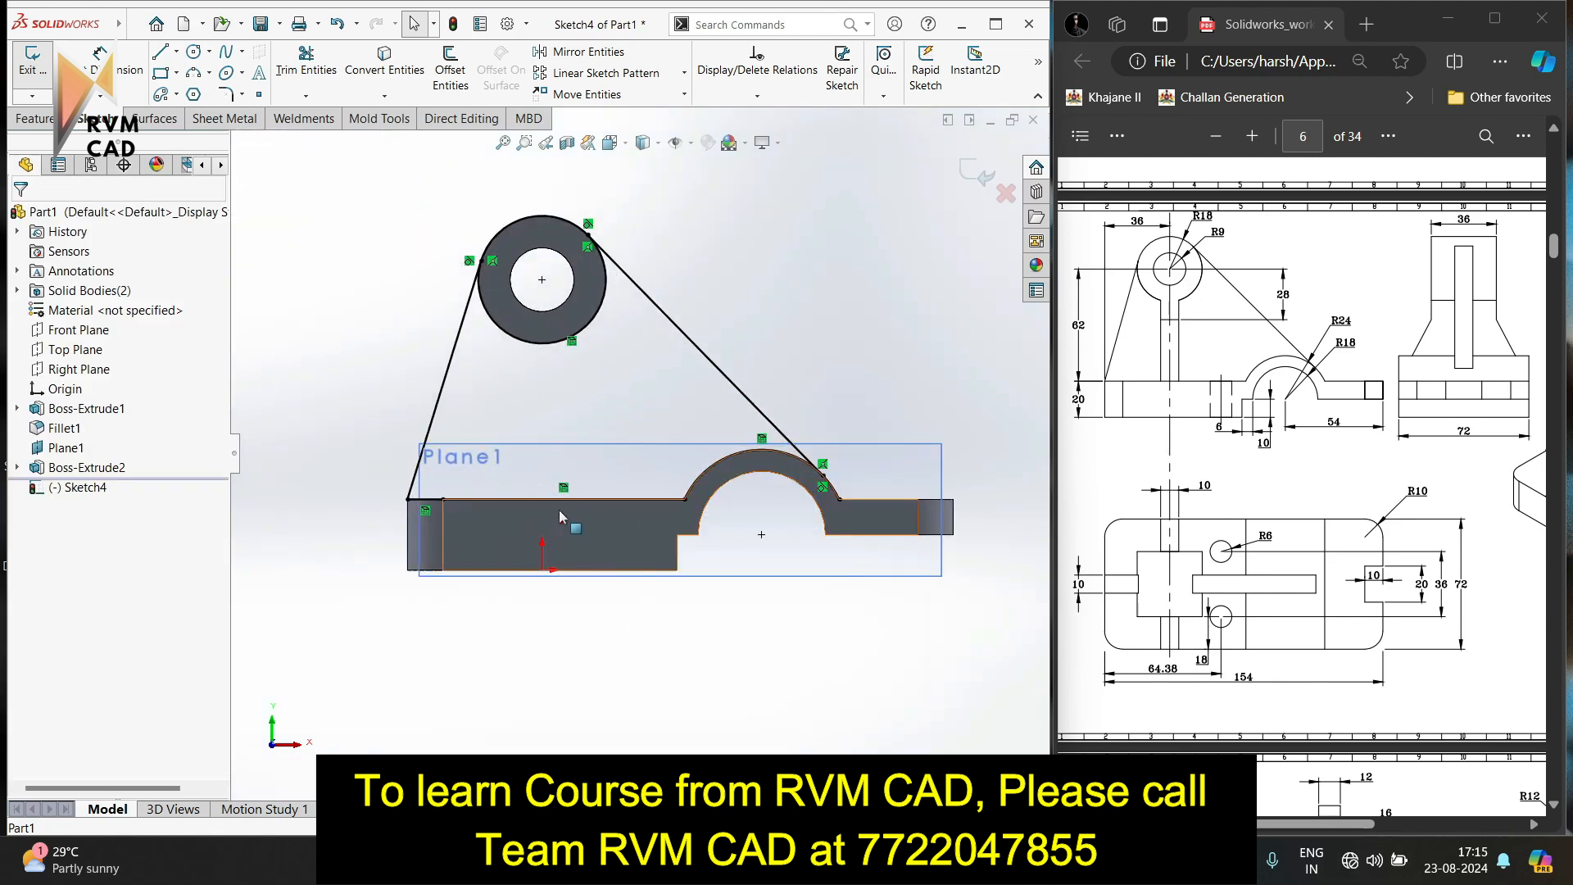
Extrude the closed rib profile as a boss, Mid Plane, with a depth of 10 mm and merged result.
click(306, 62)
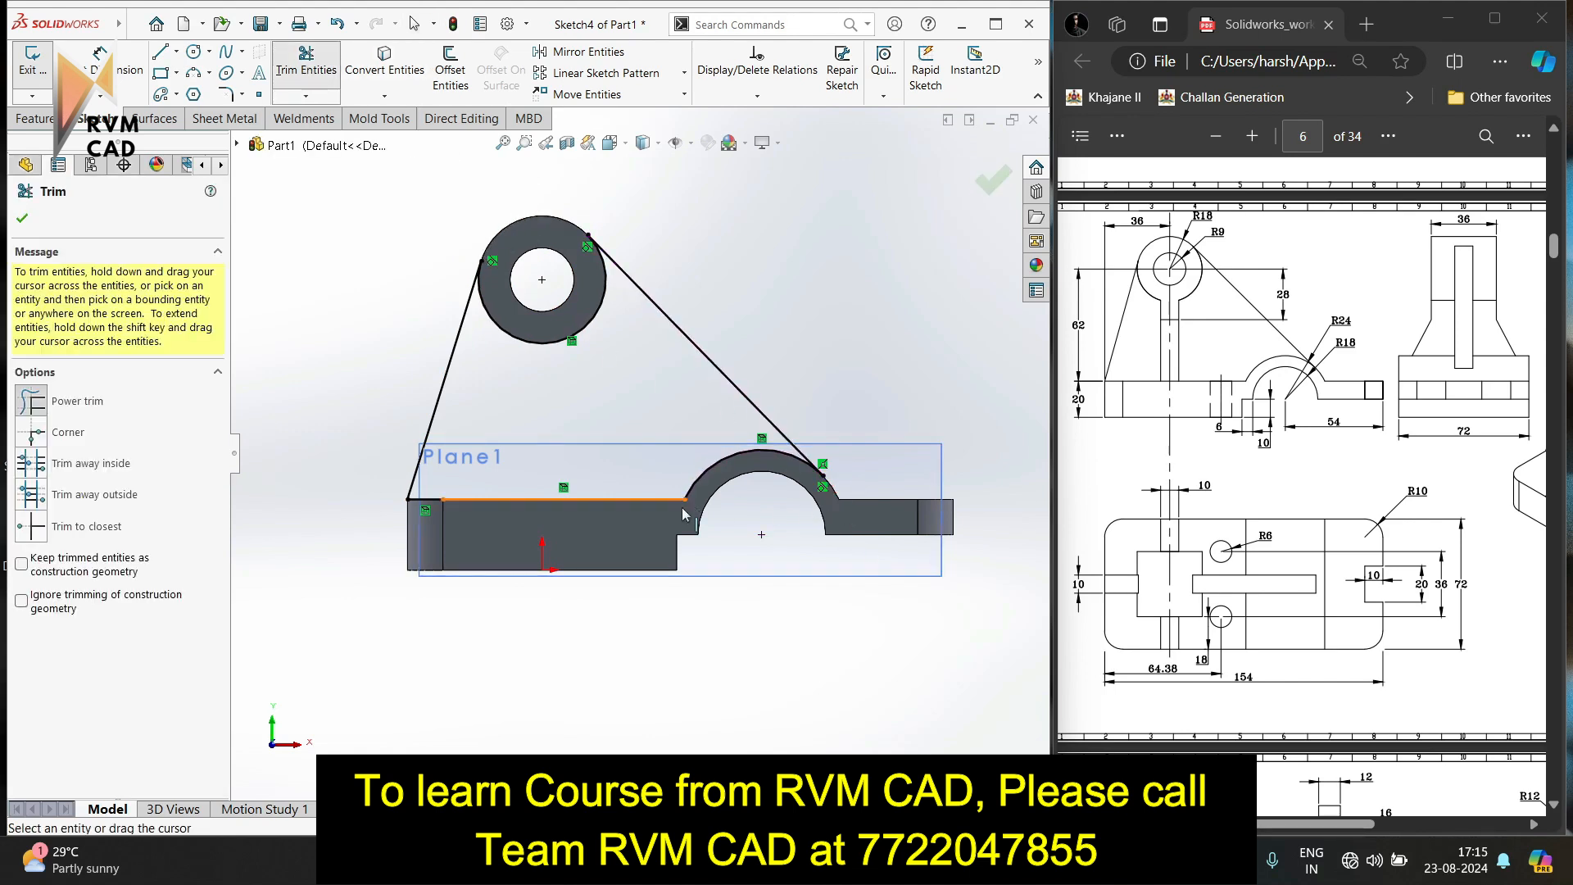
click(34, 118)
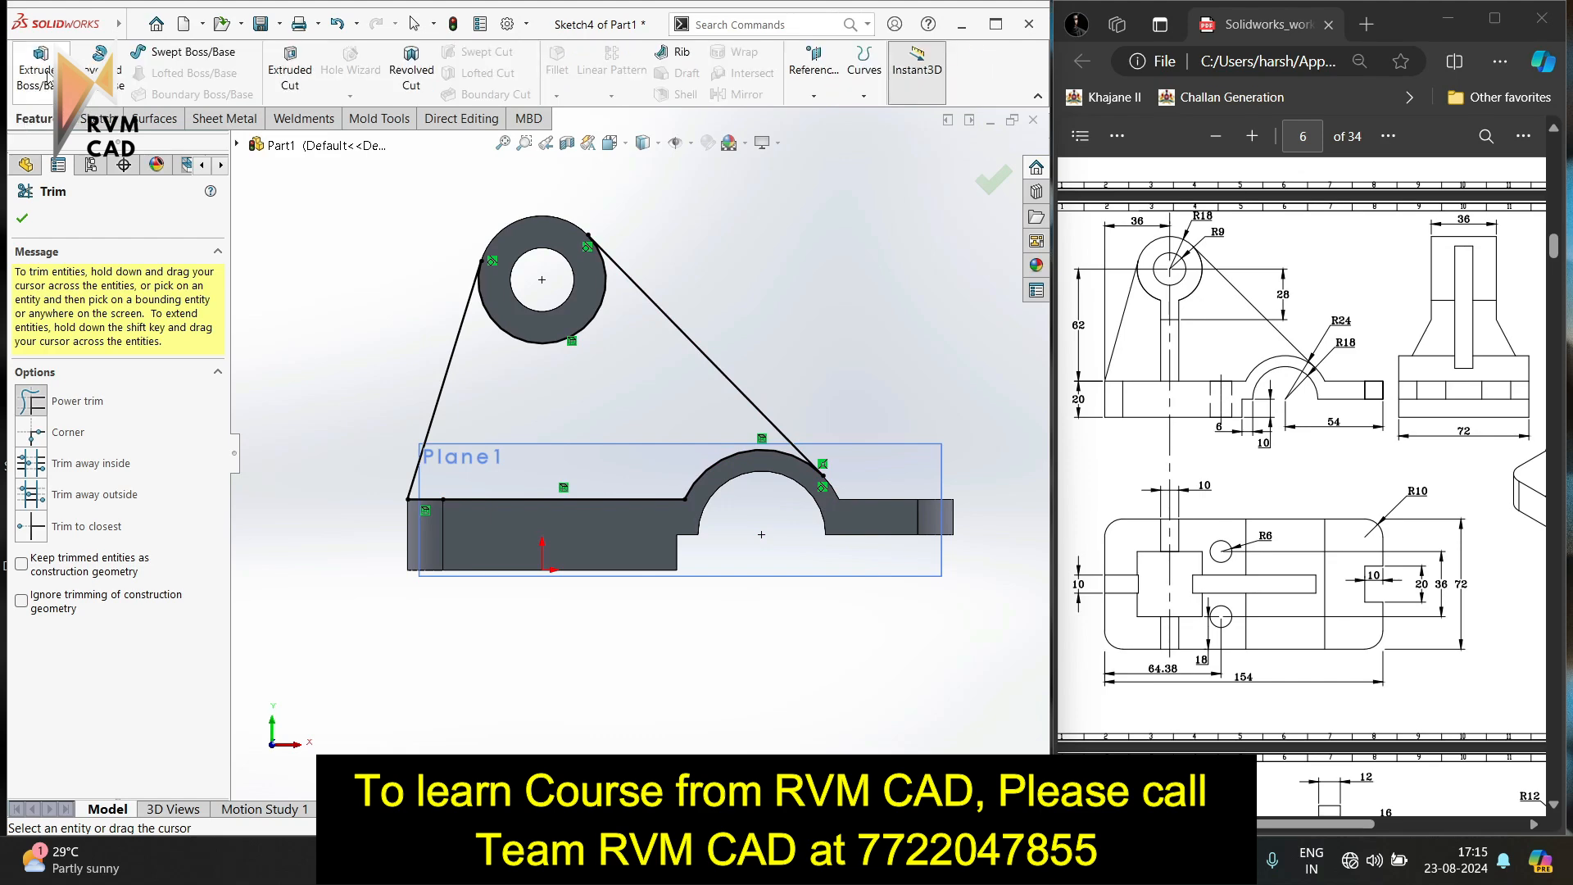
click(33, 70)
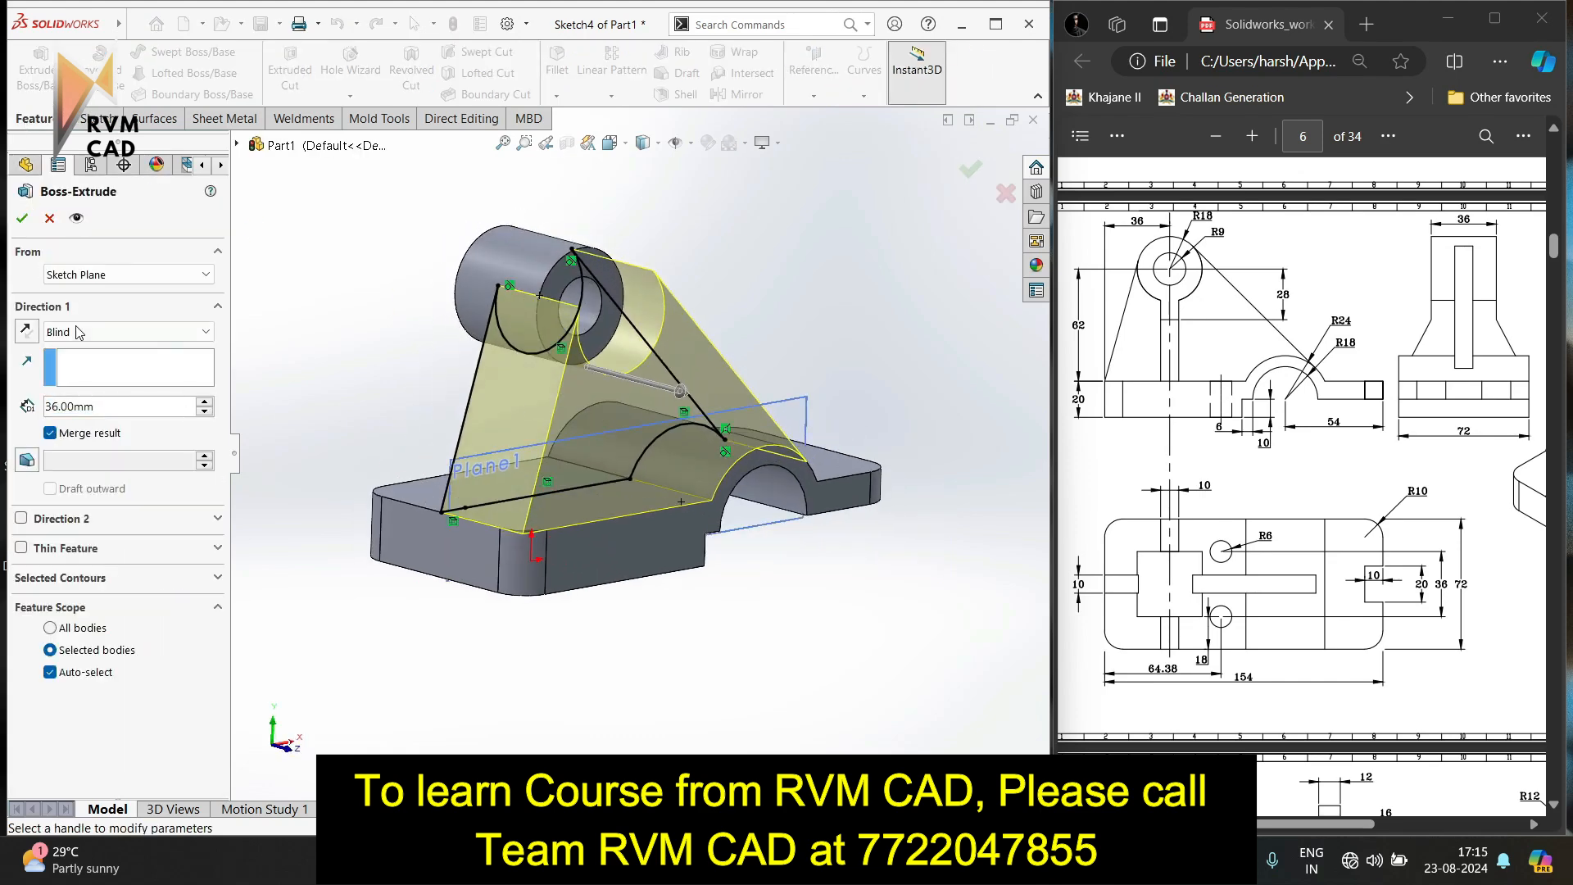
click(79, 332)
click(77, 434)
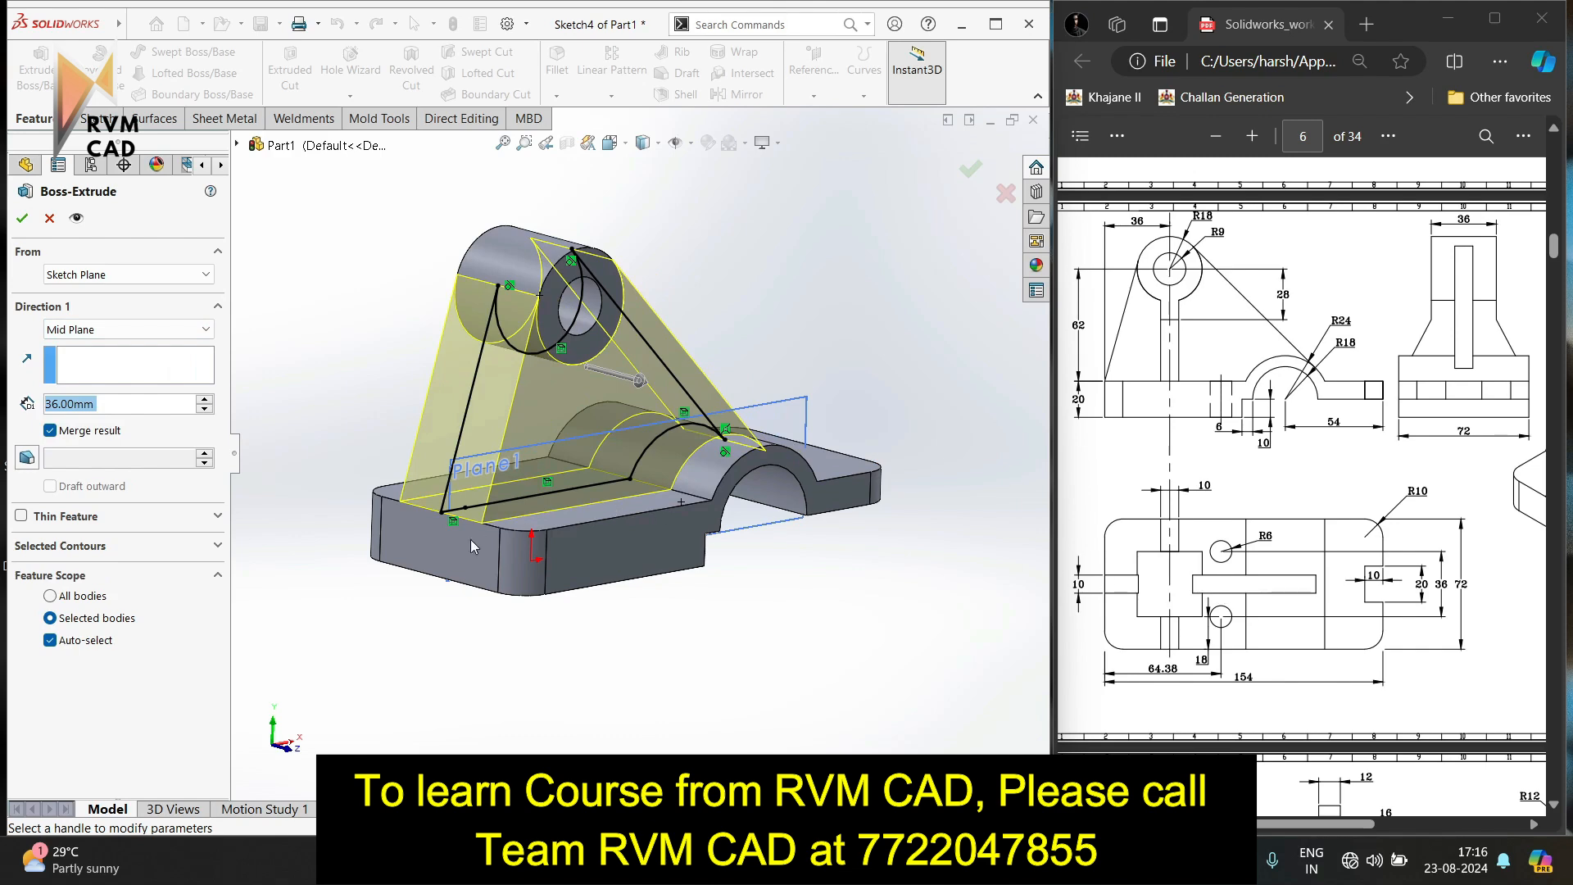
text(10)
key(Return)
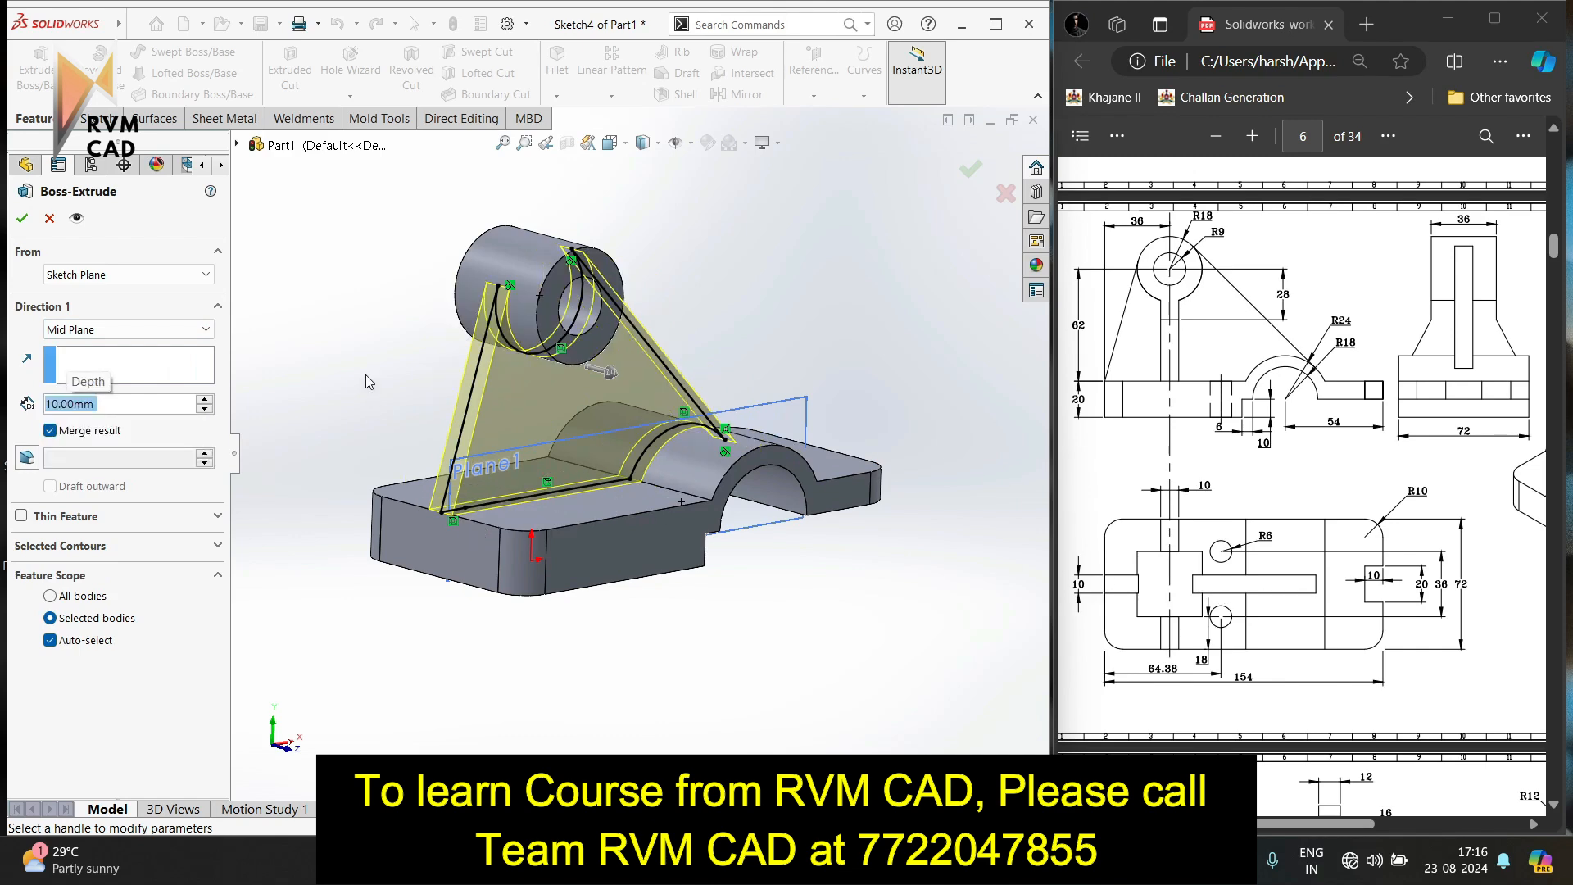
click(22, 218)
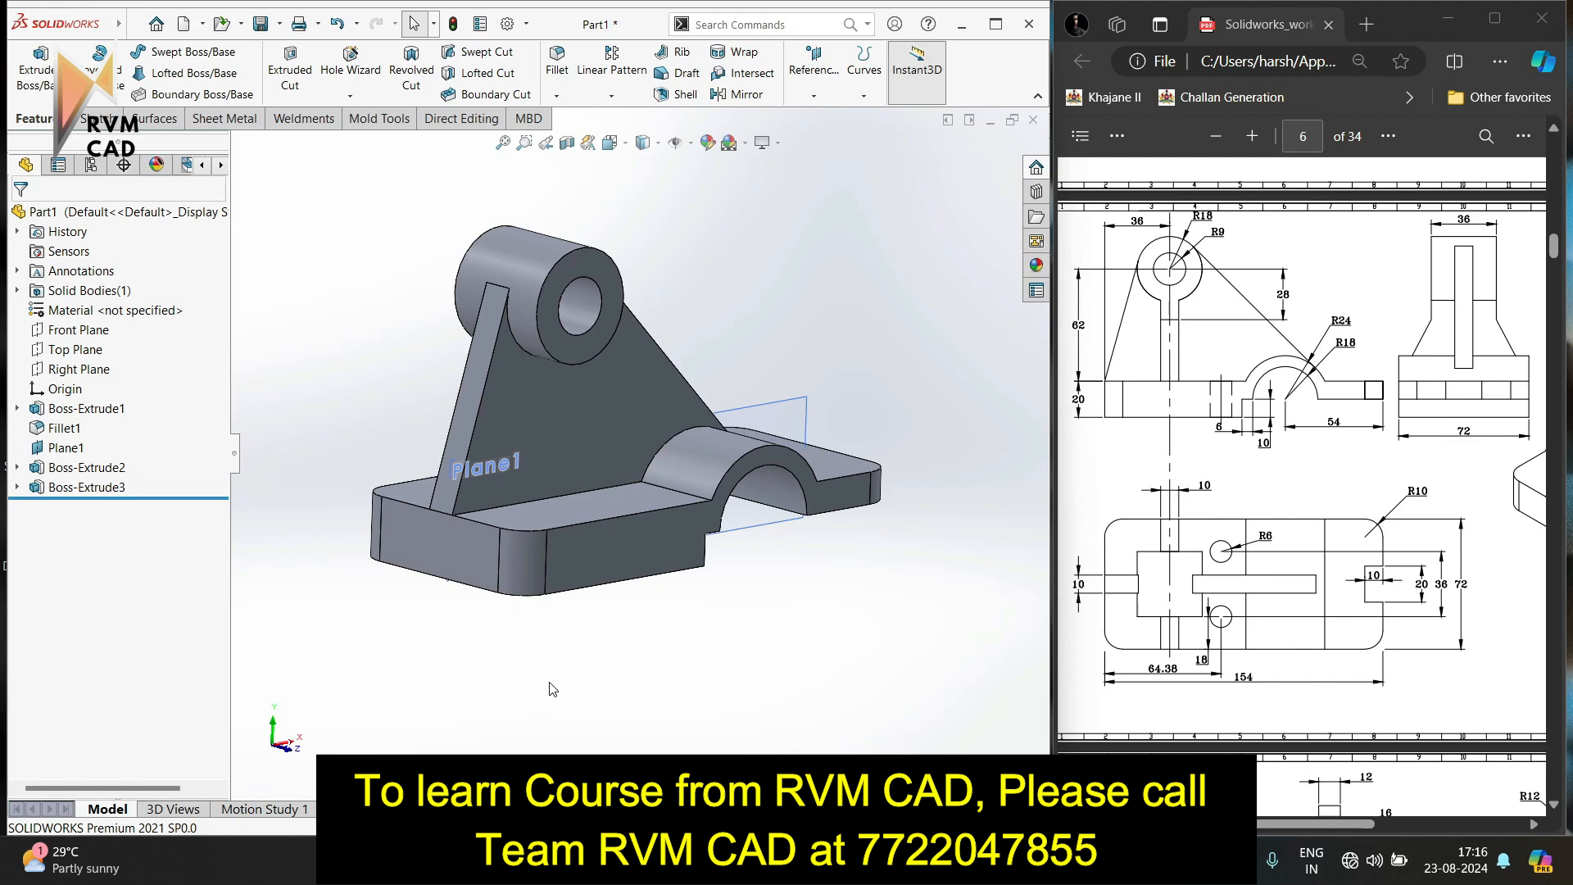
Start a new sketch on the Right Plane for the web that supports the ring boss.
middle_drag(549, 688, 495, 692)
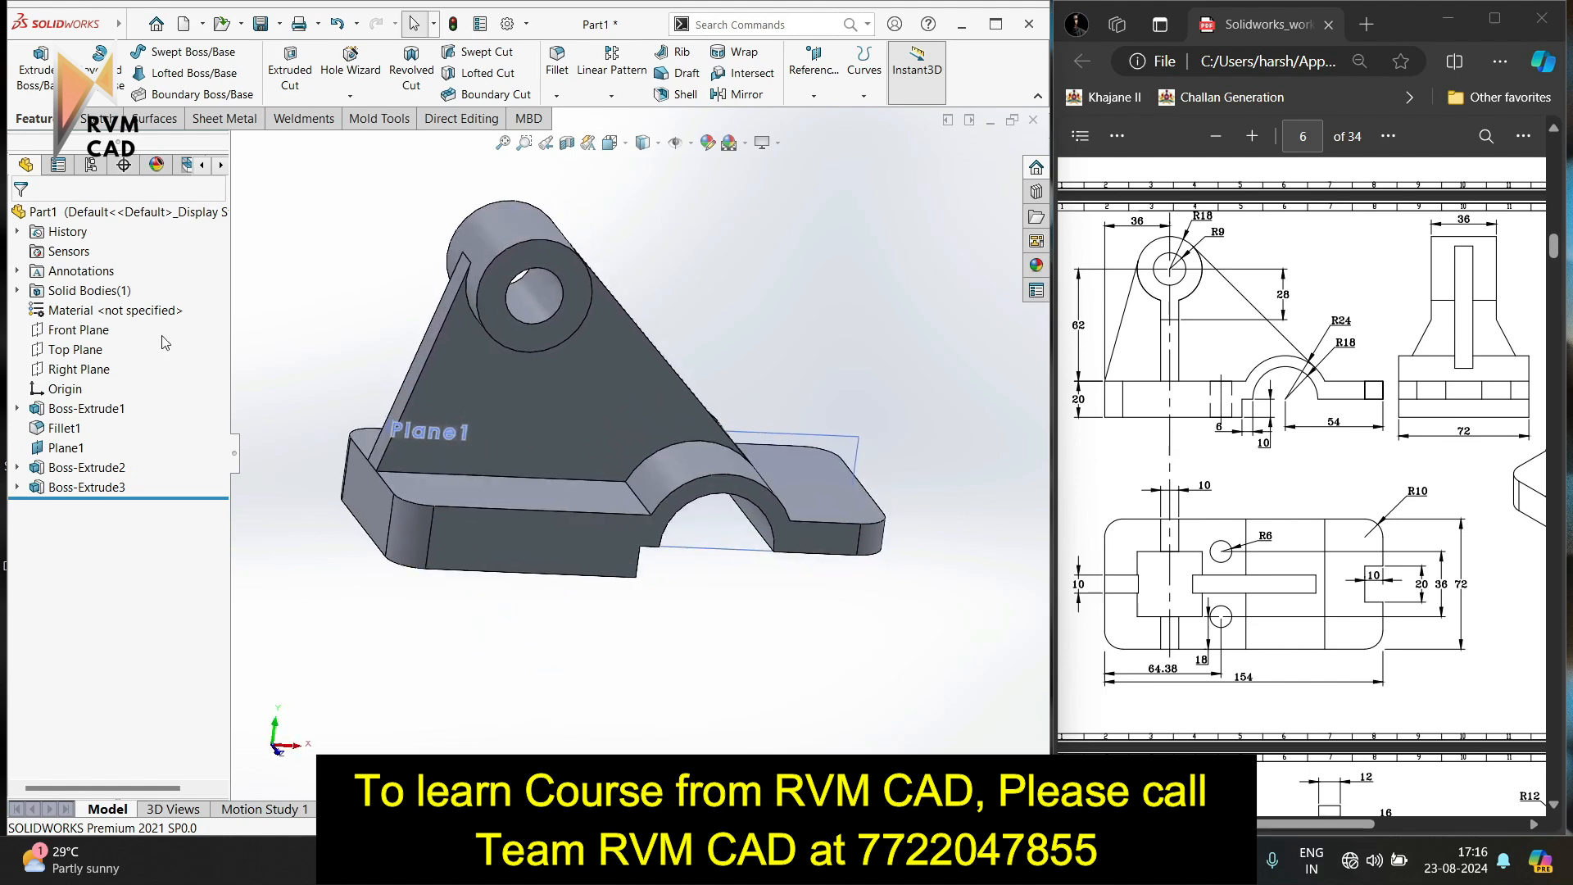
click(102, 120)
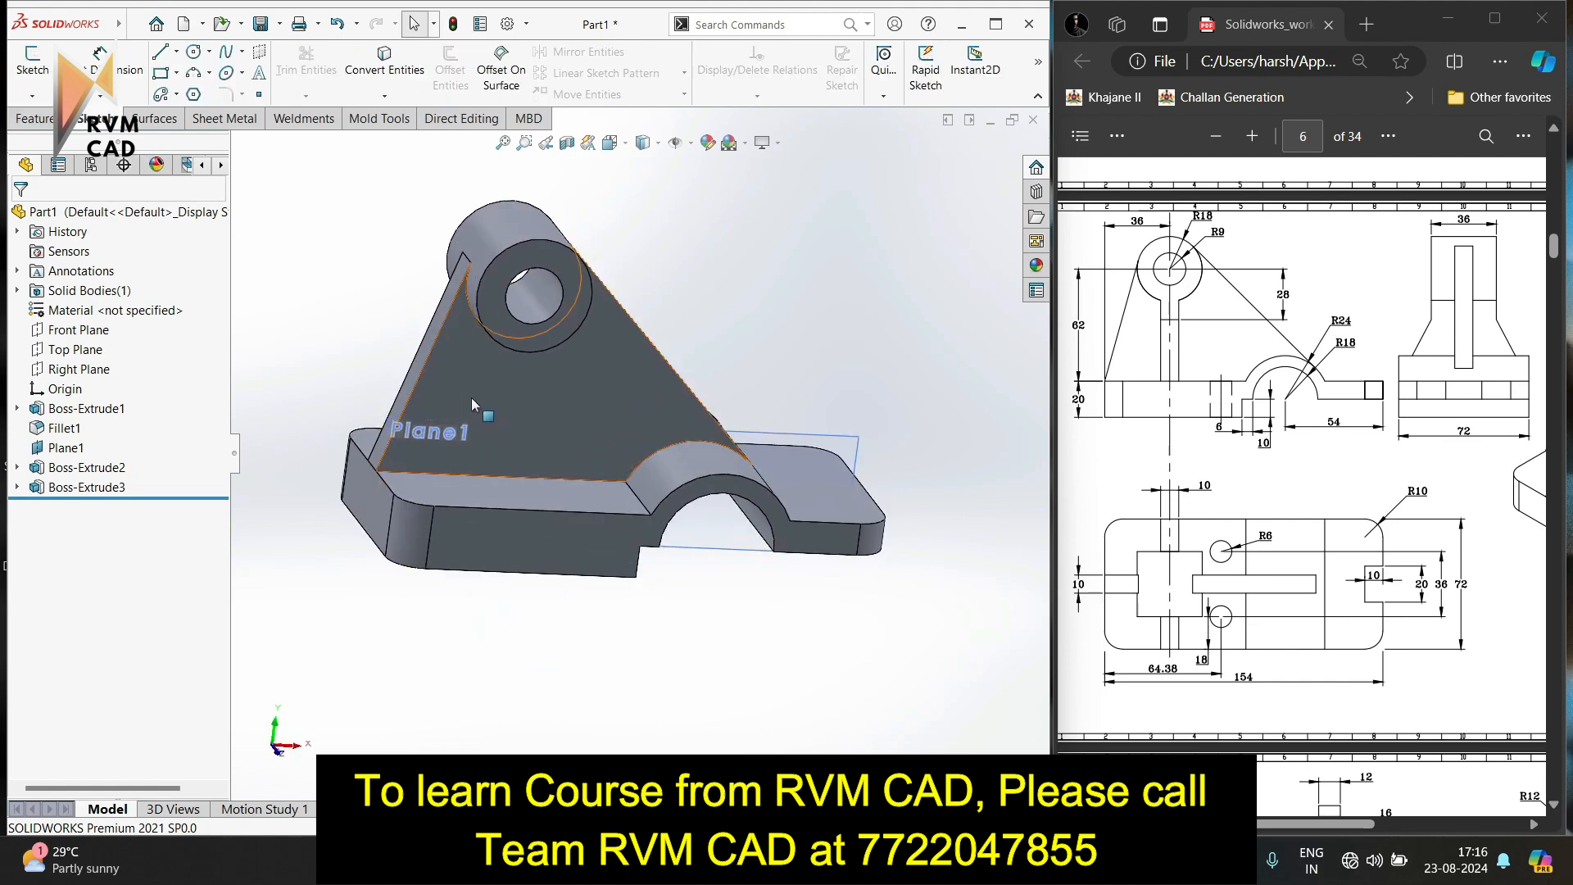
mouse_move(472, 399)
middle_down()
mouse_move(721, 349)
mouse_move(655, 340)
middle_up()
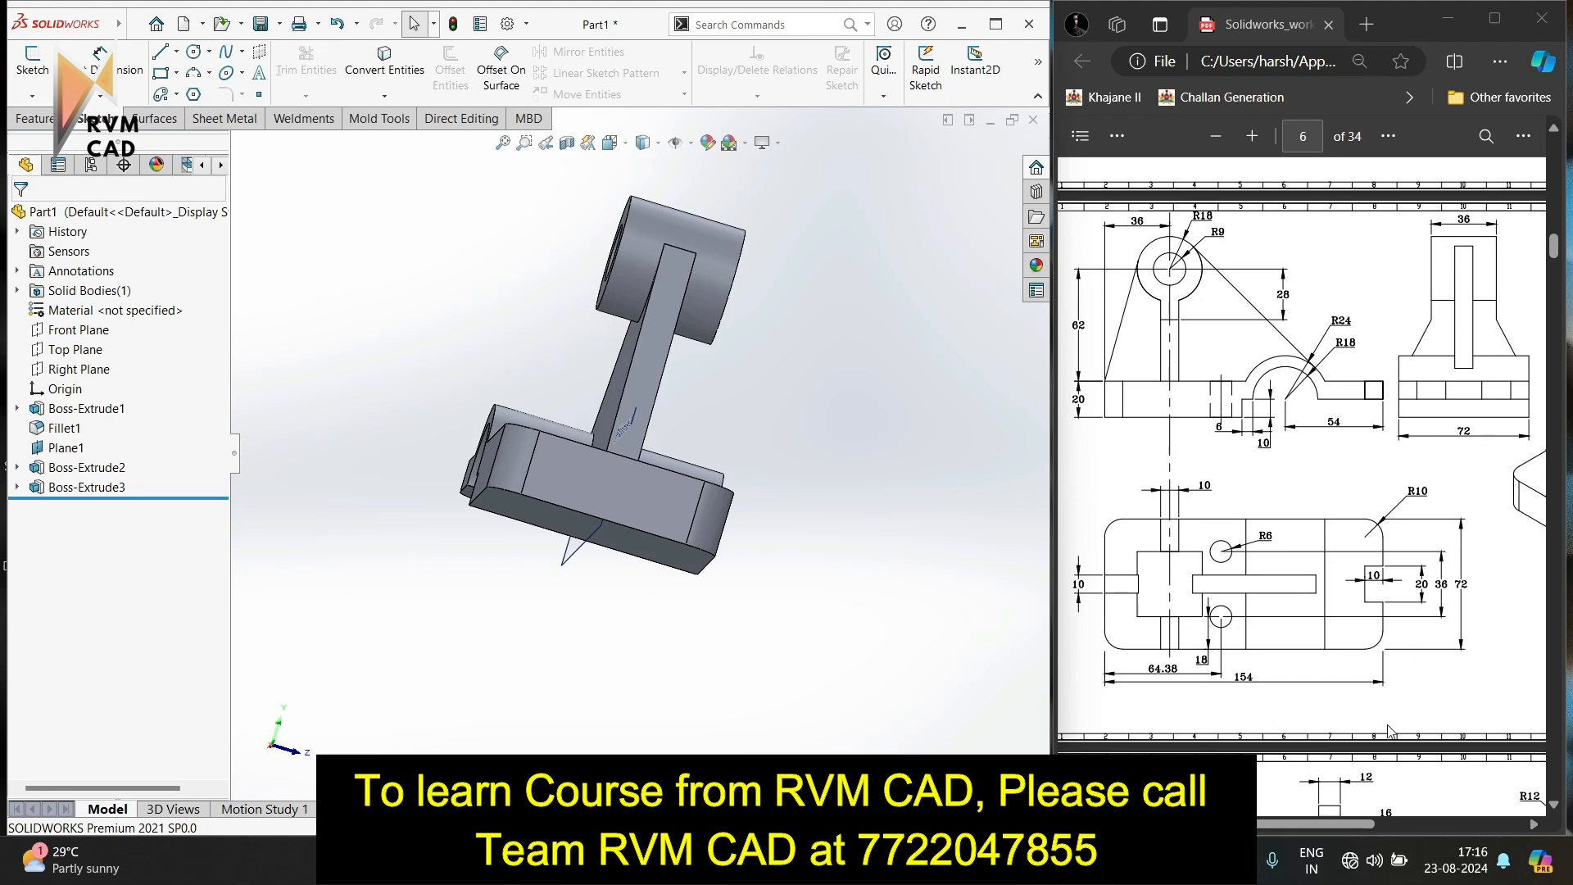
drag(1334, 819, 1484, 821)
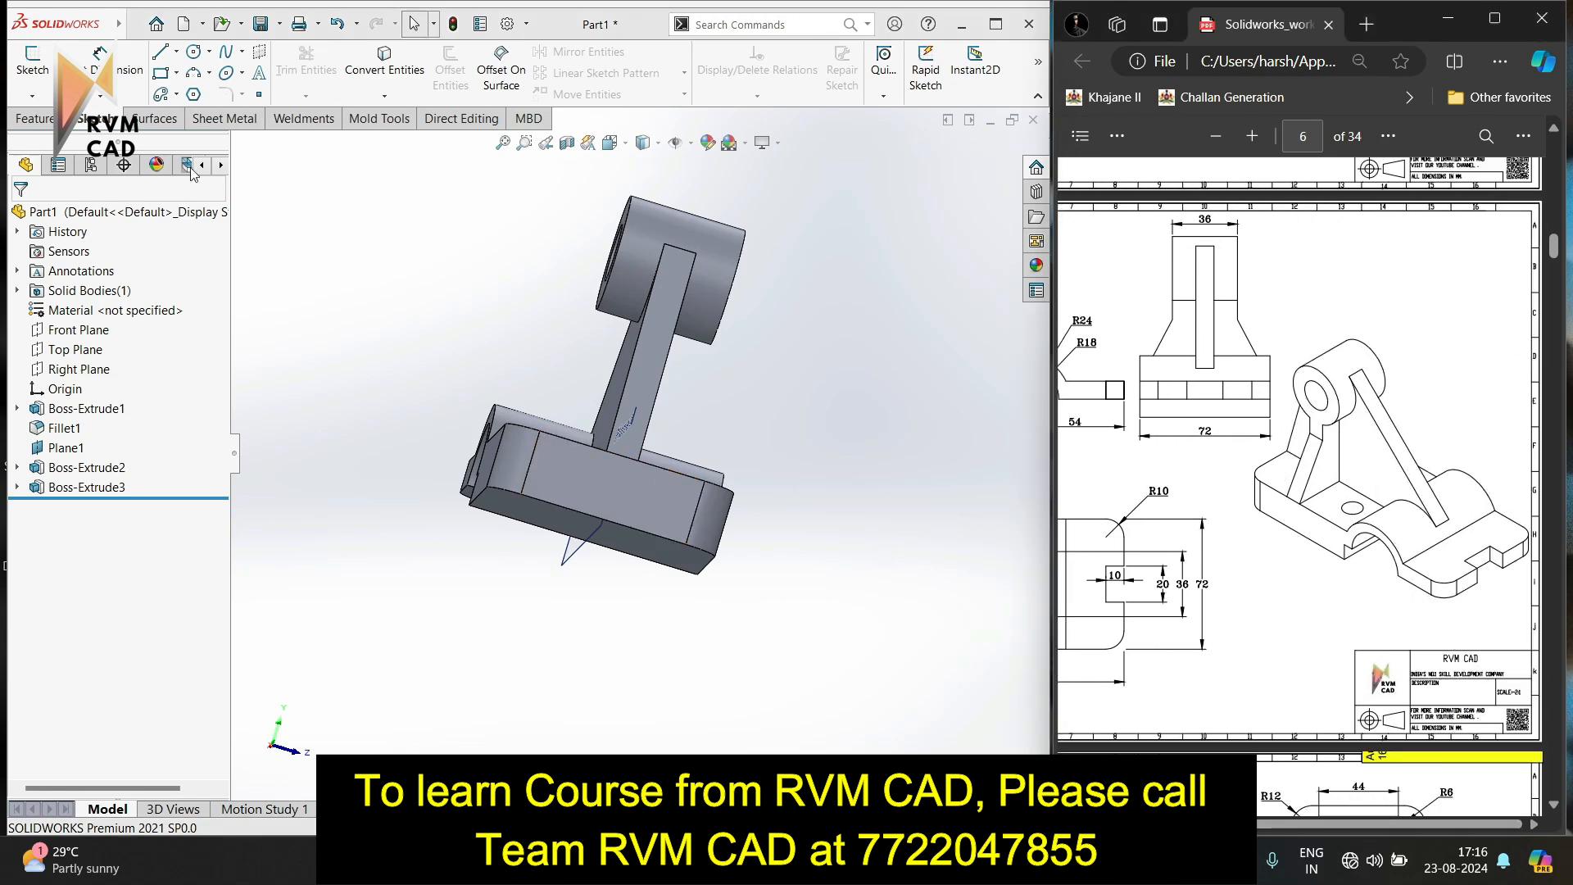
click(55, 376)
mouse_move(612, 470)
middle_down()
mouse_move(736, 470)
mouse_move(868, 526)
middle_up()
click(33, 61)
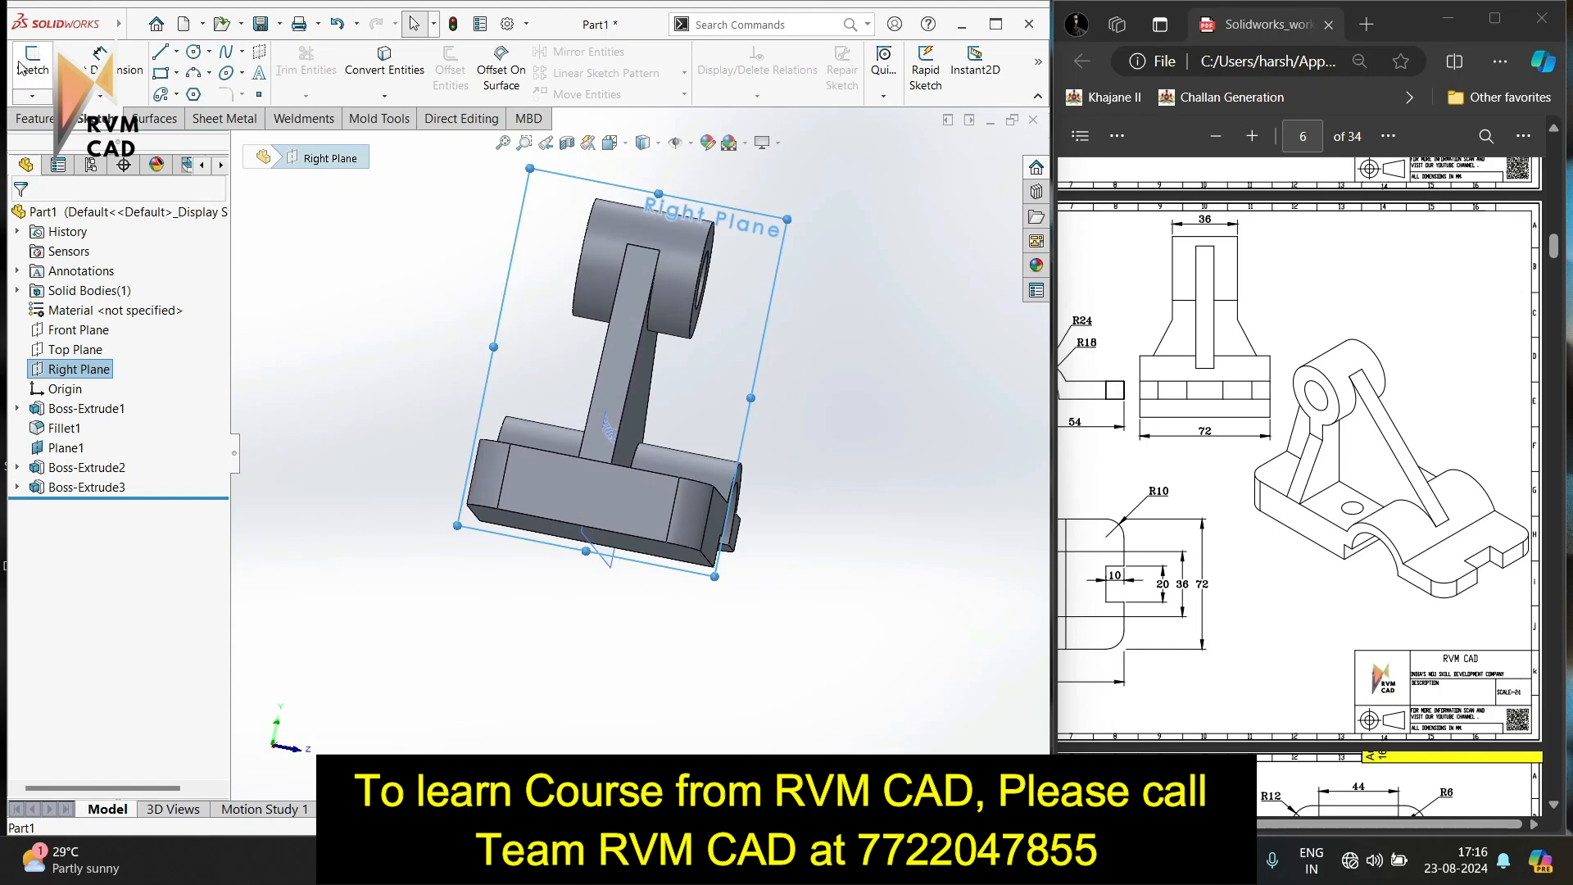
click(164, 26)
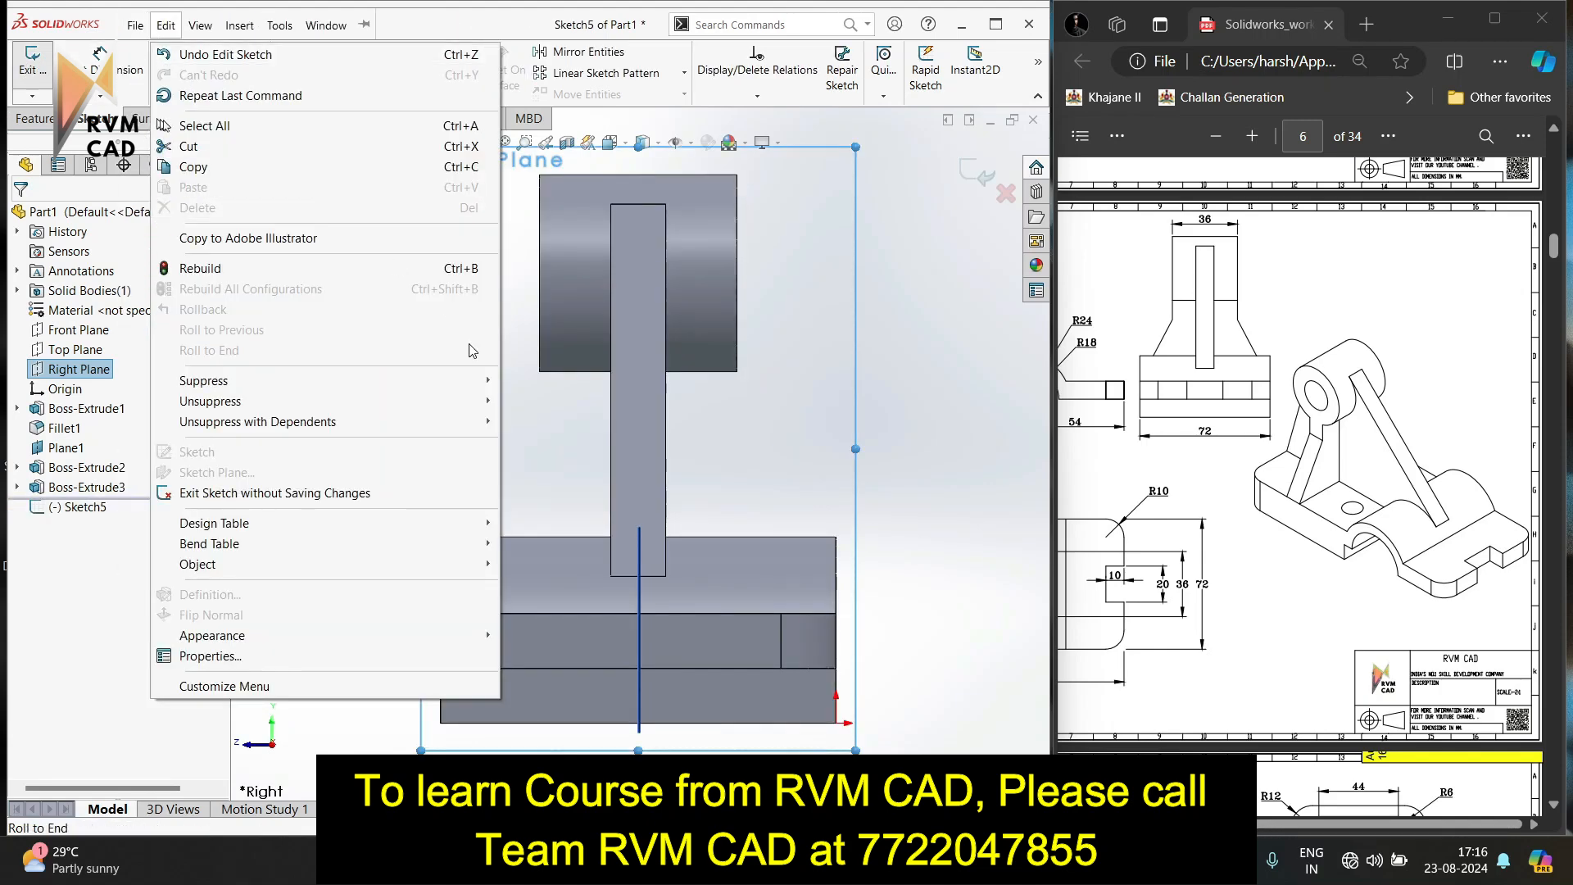
click(509, 366)
Draw a vertical line about 10 mm long below the ring boss's lower corner and continue with a slanted line to the base's upper corner.
click(166, 54)
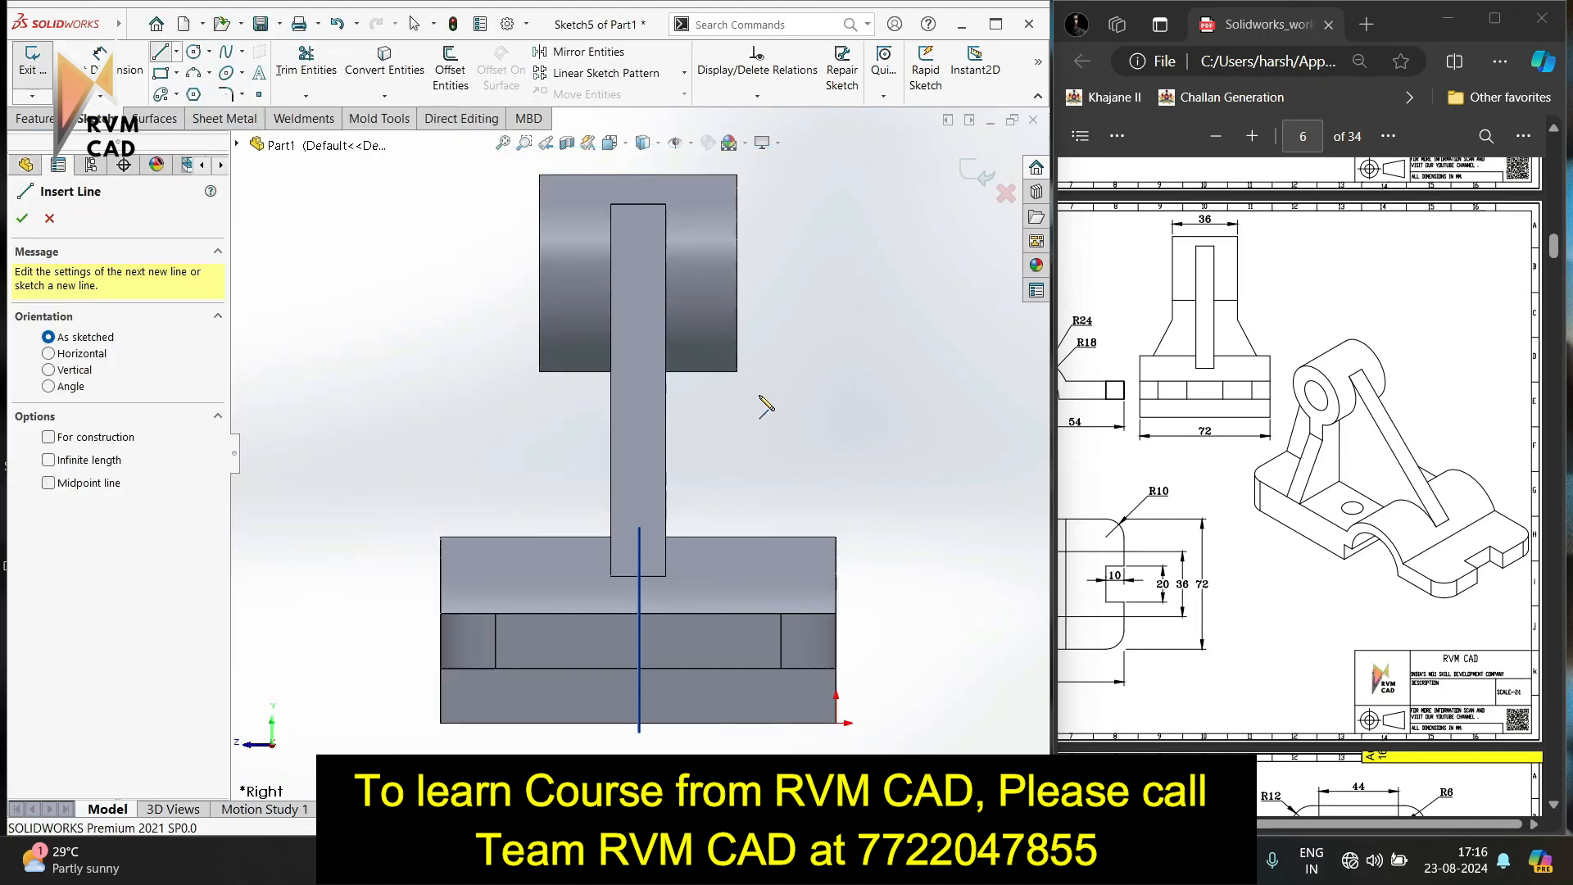
click(736, 373)
click(737, 427)
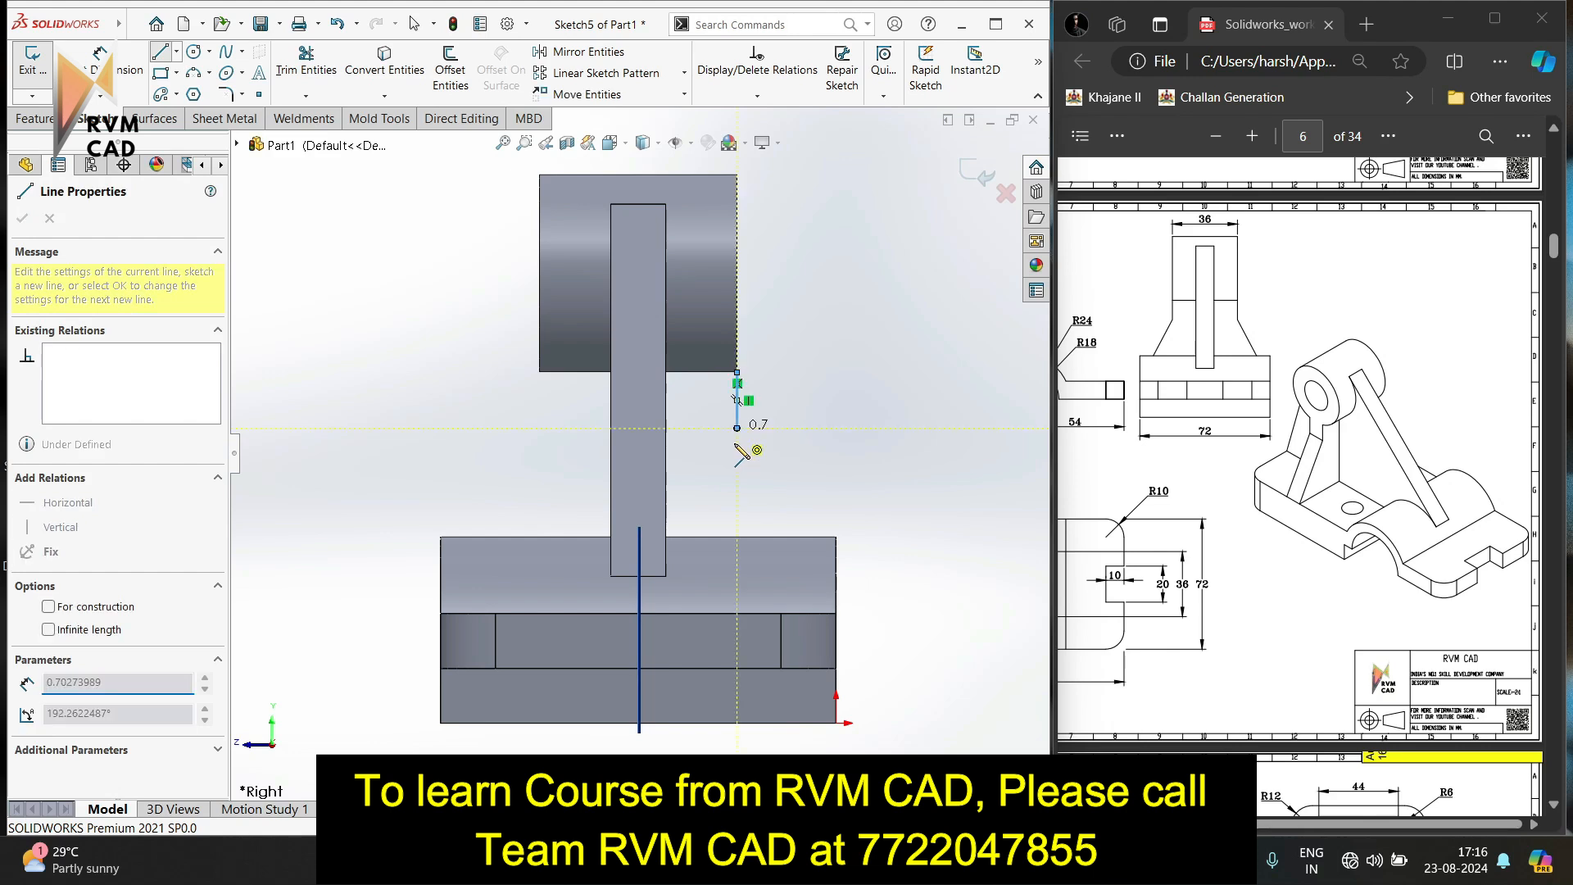
click(836, 613)
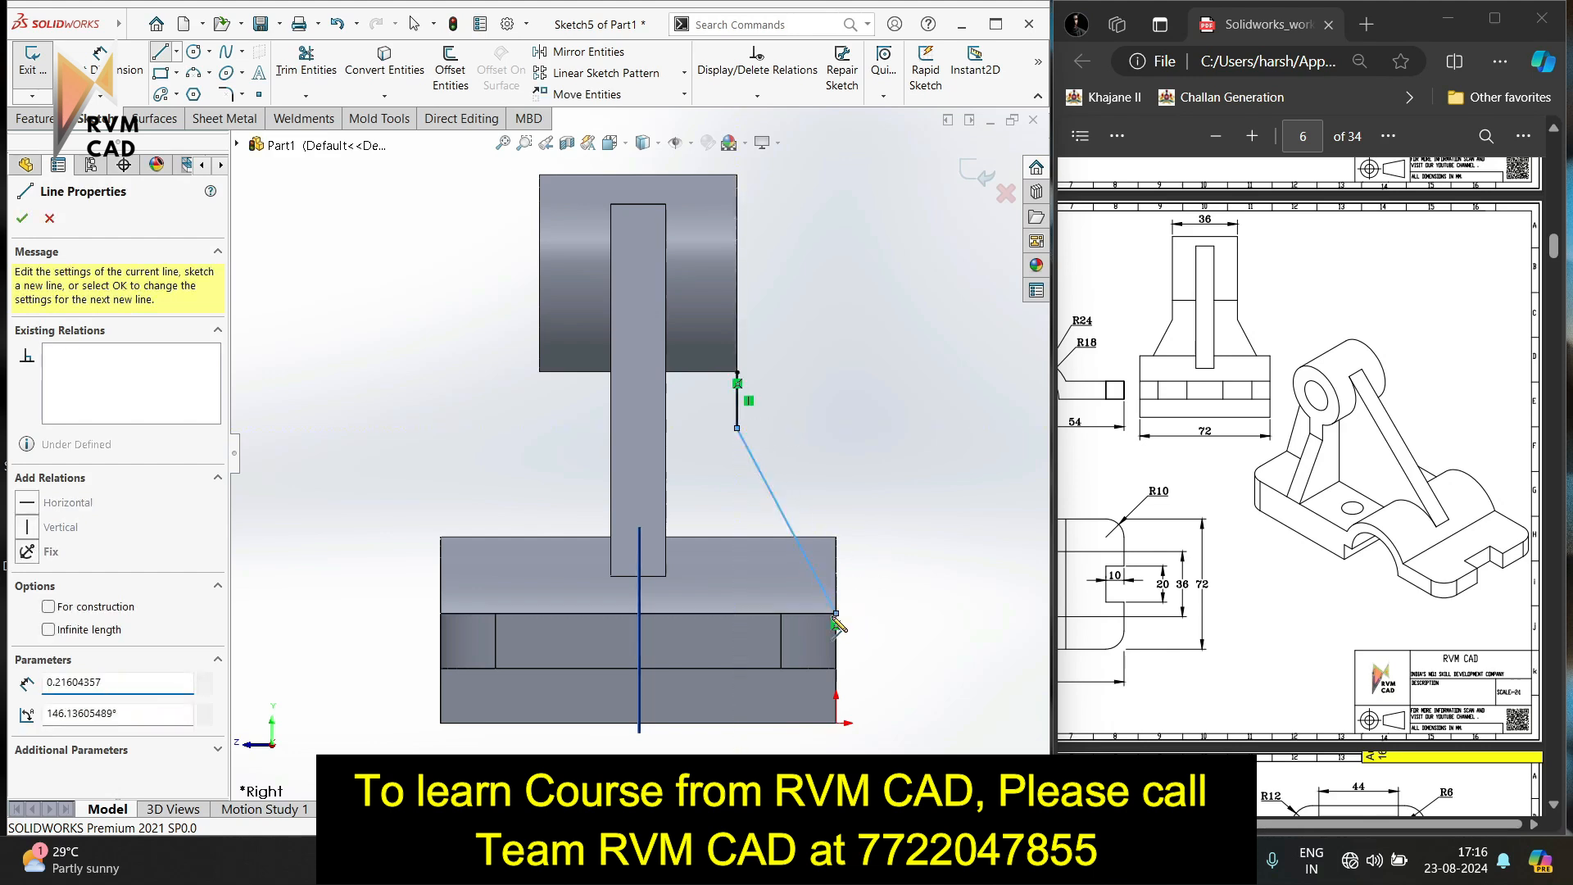
key(Escape)
Check the web dimensions in the reference drawing and convert the ring boss's end edge into a sketch line.
drag(1249, 825, 1086, 825)
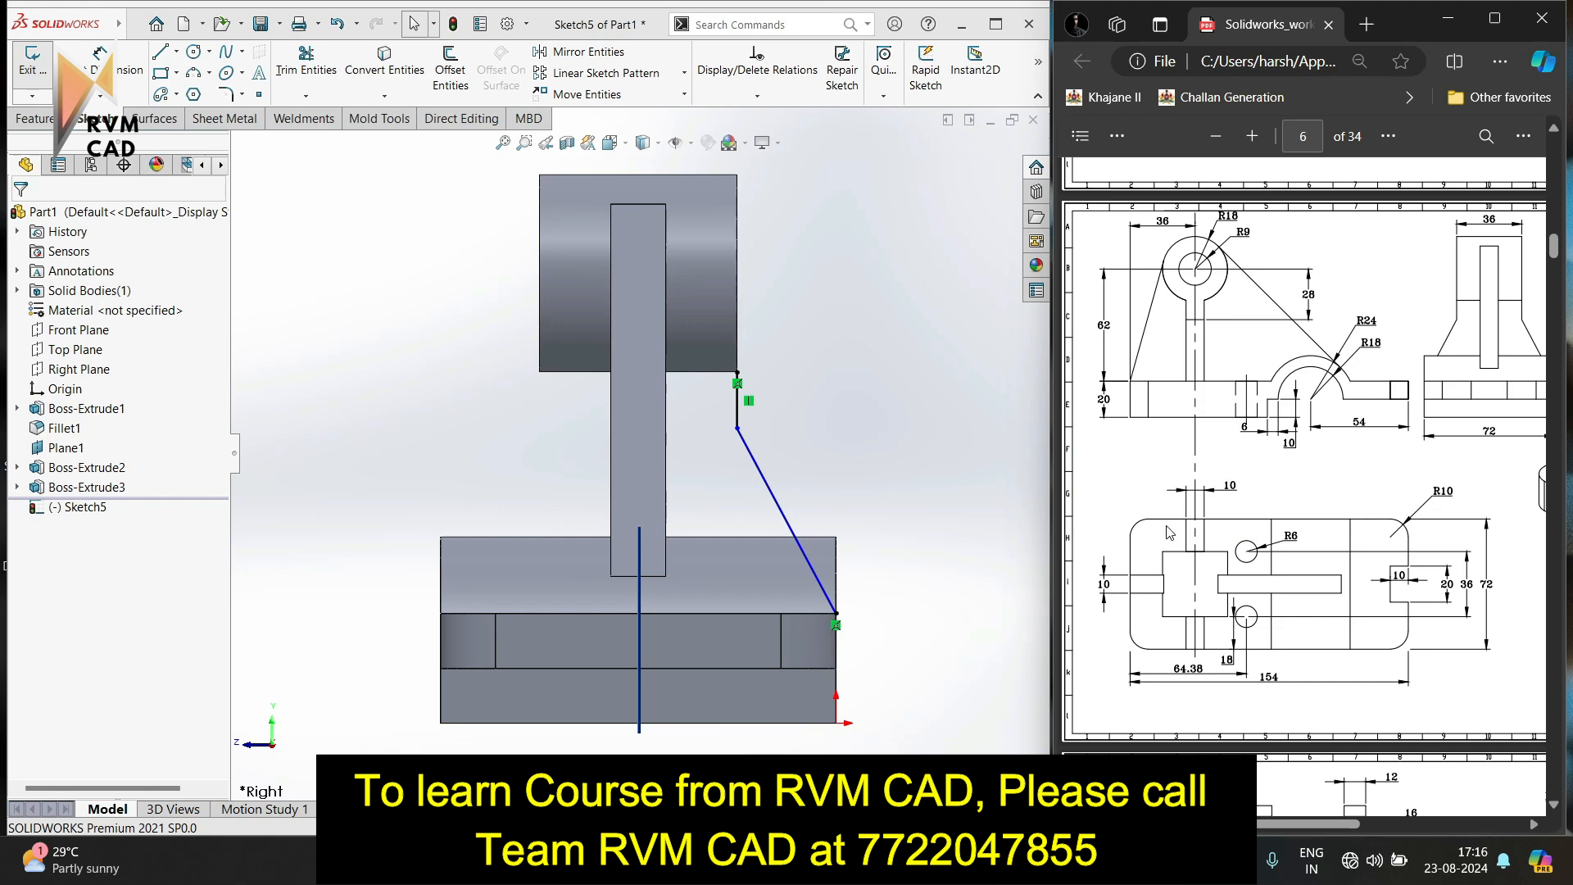
scroll(1306, 803, right, 5)
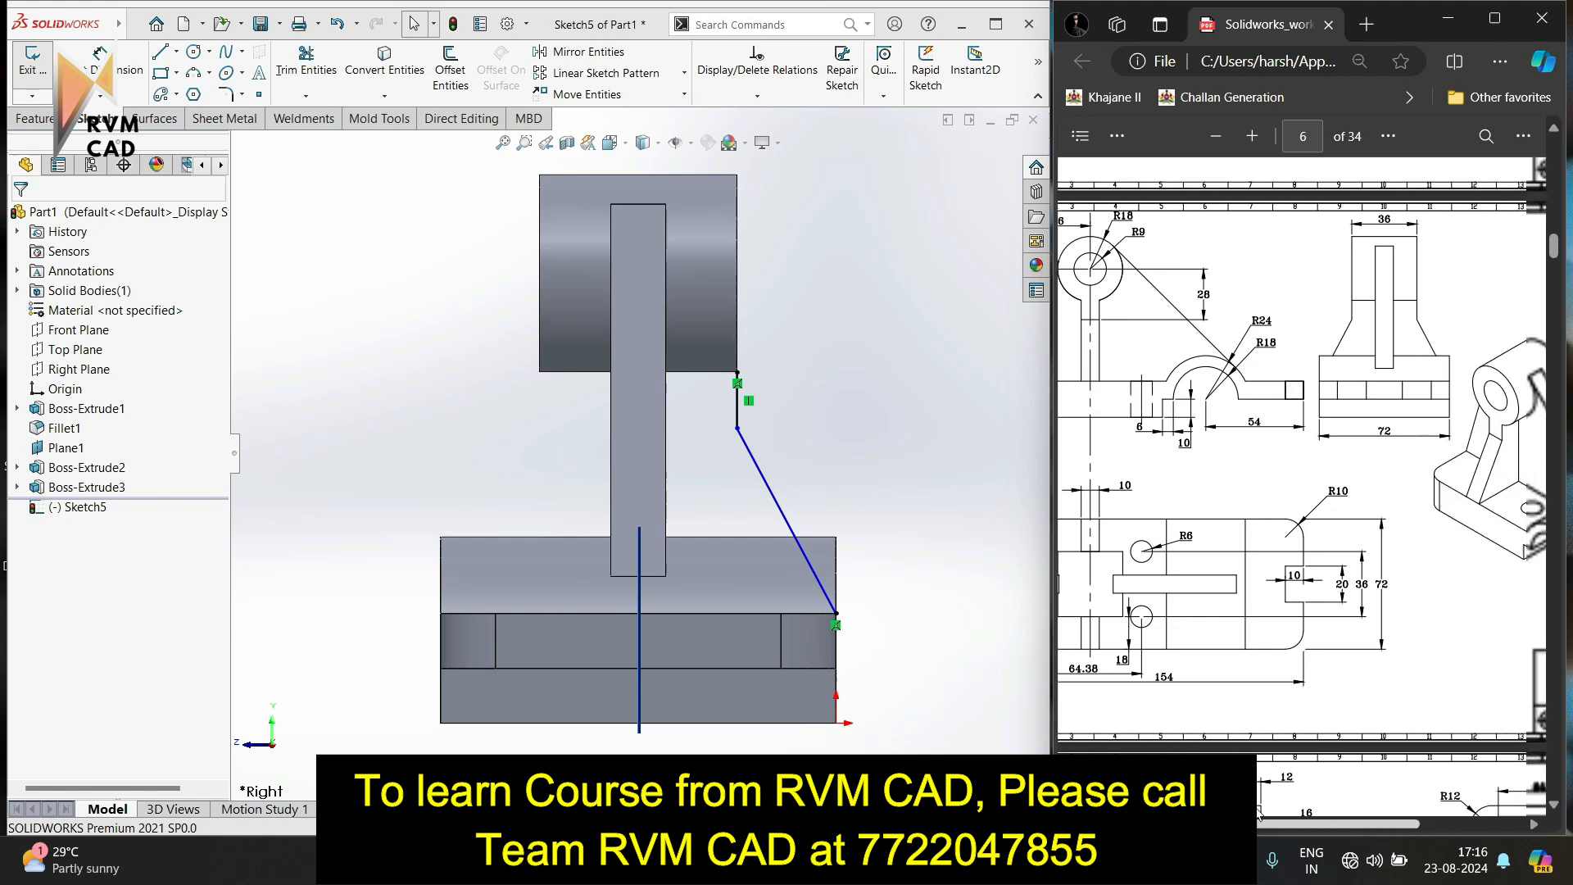
scroll(1306, 803, right, 3)
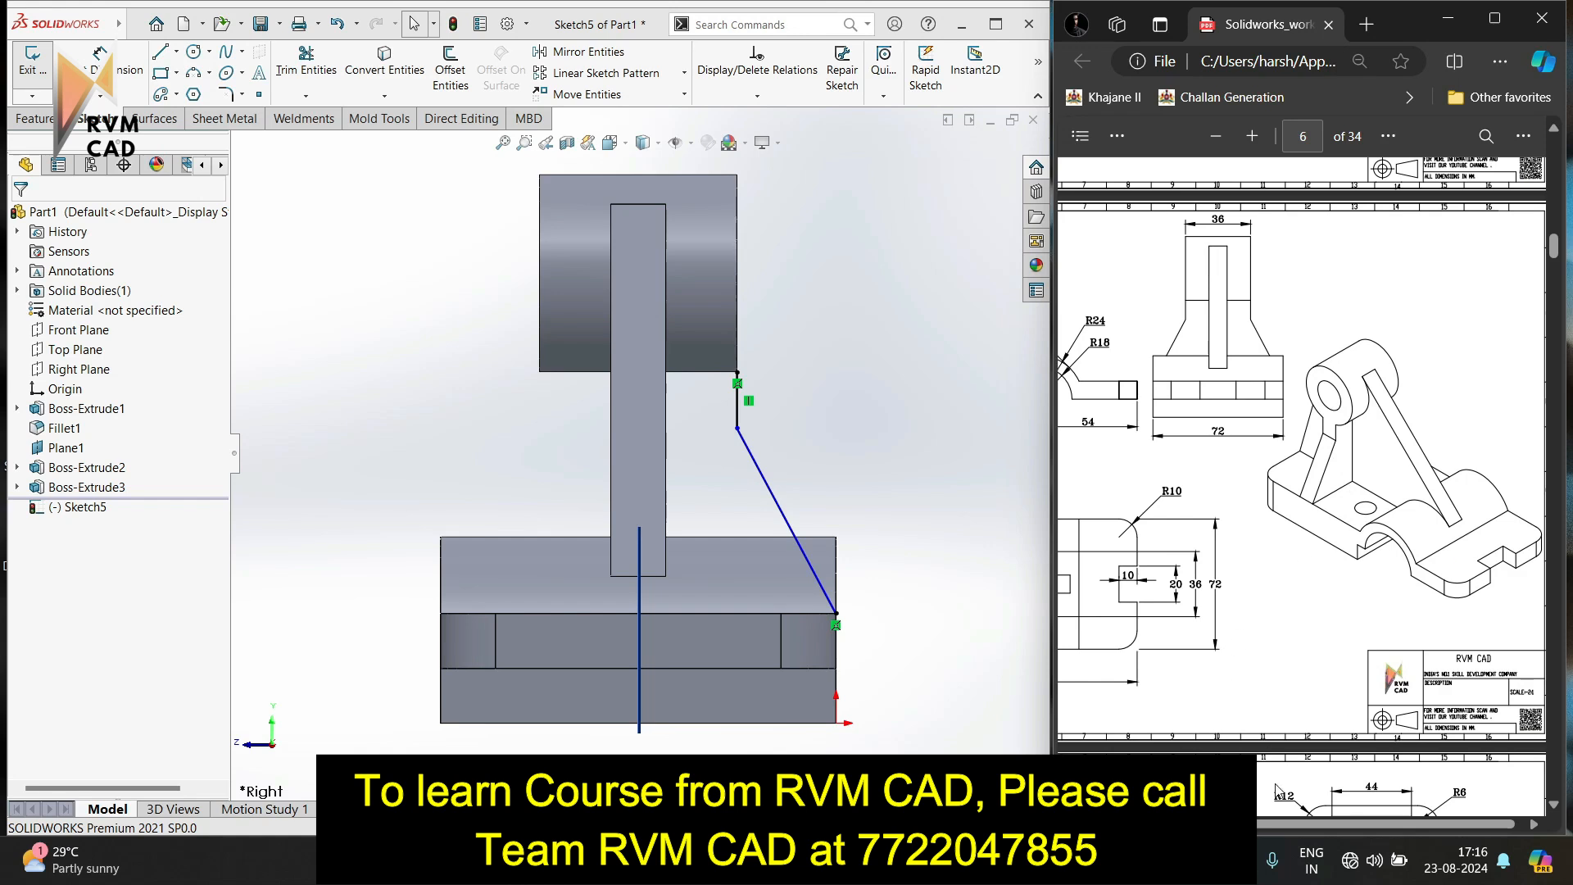
drag(1283, 823, 1129, 824)
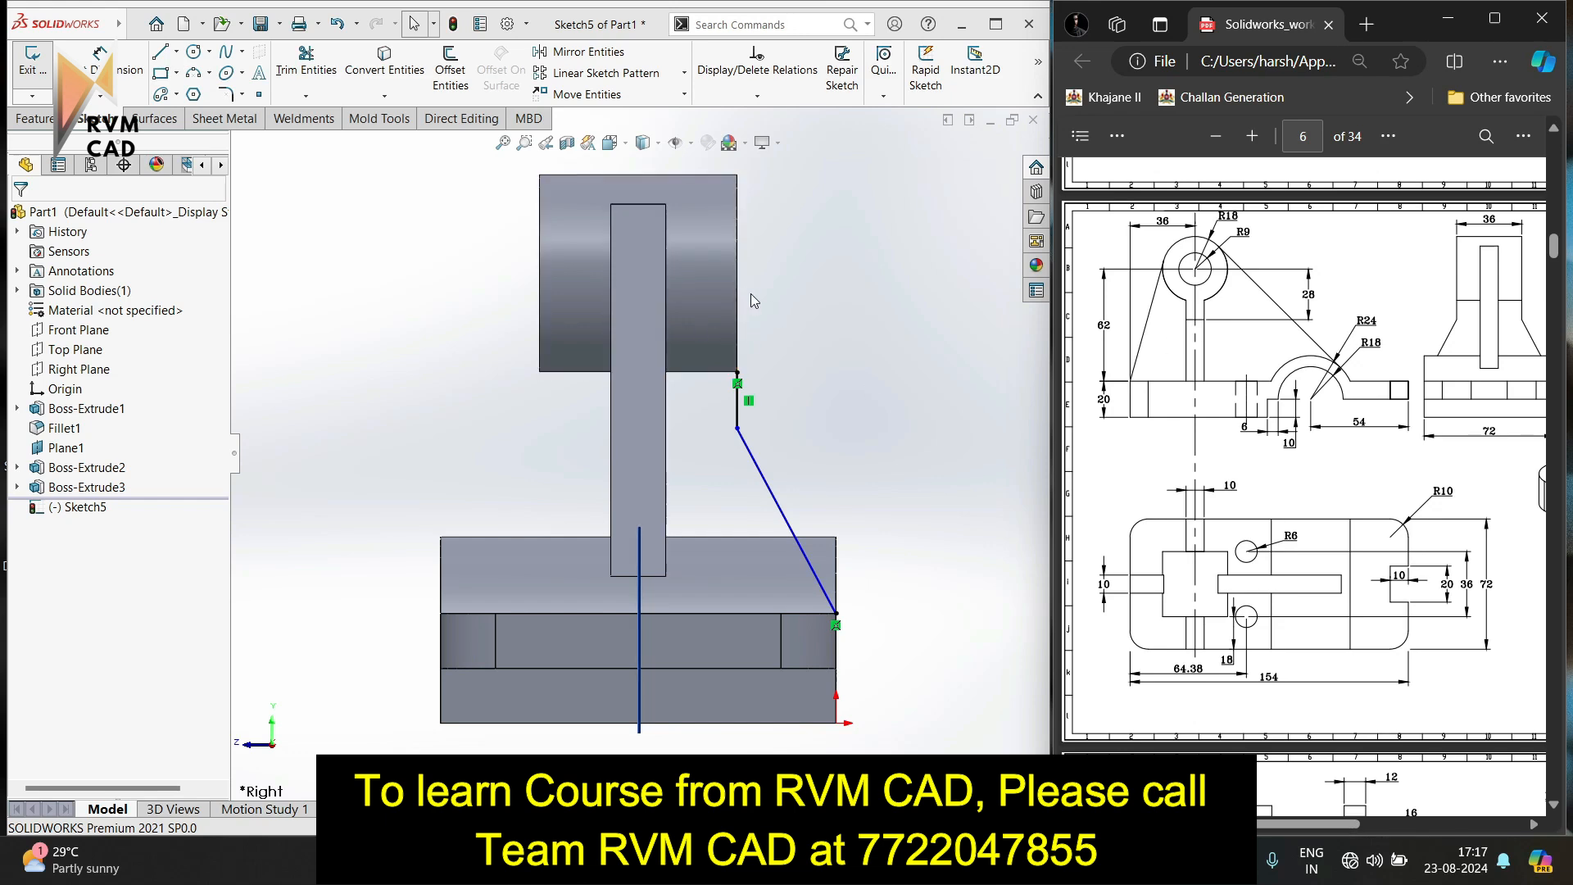
click(739, 259)
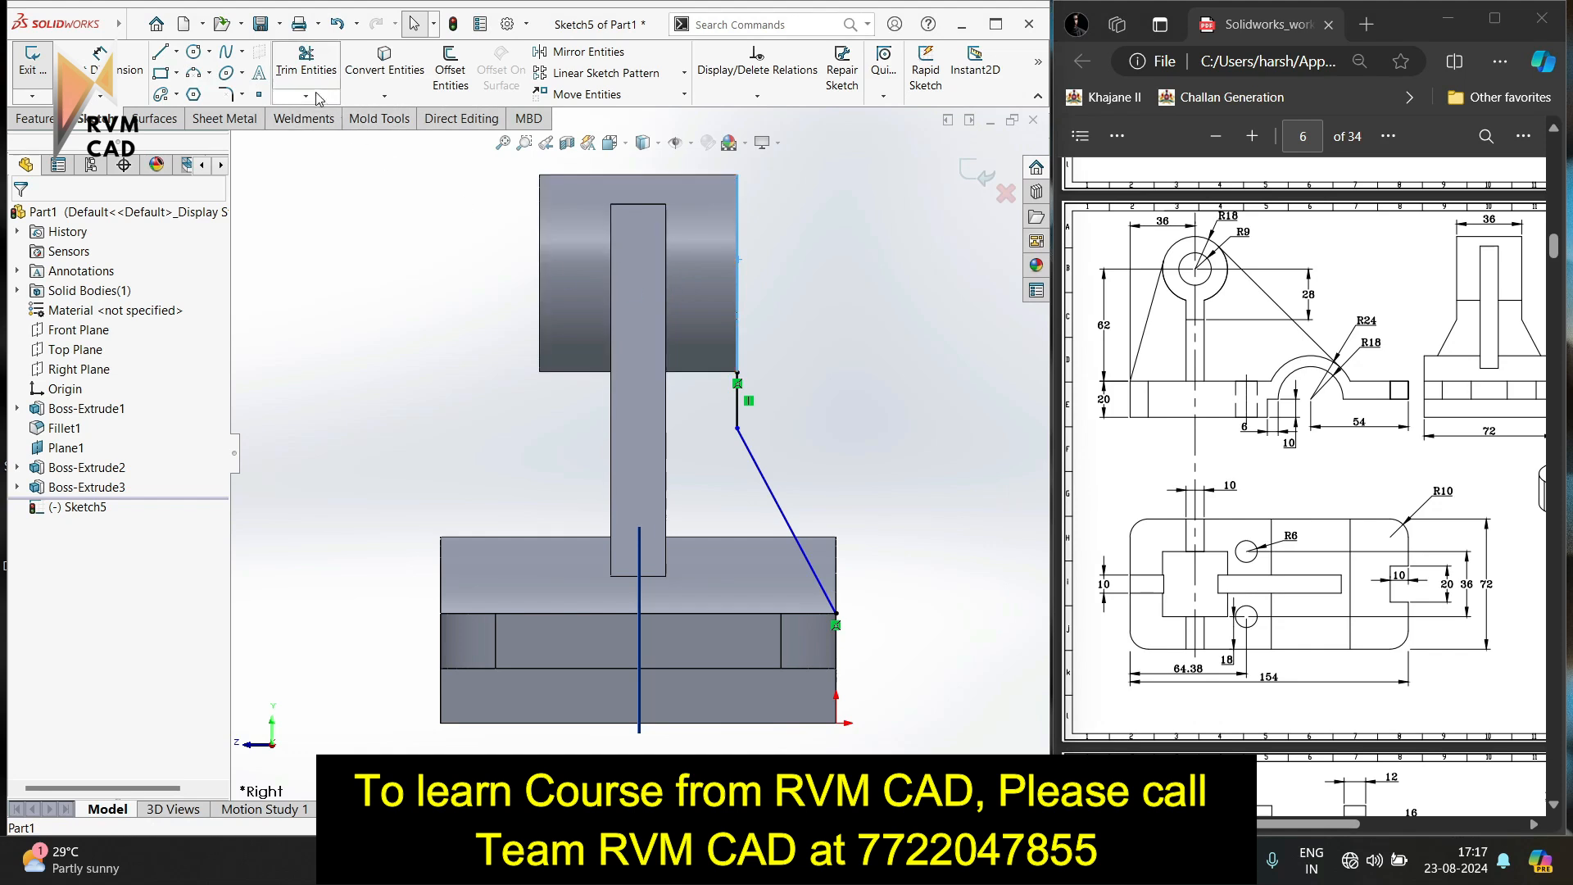
click(384, 70)
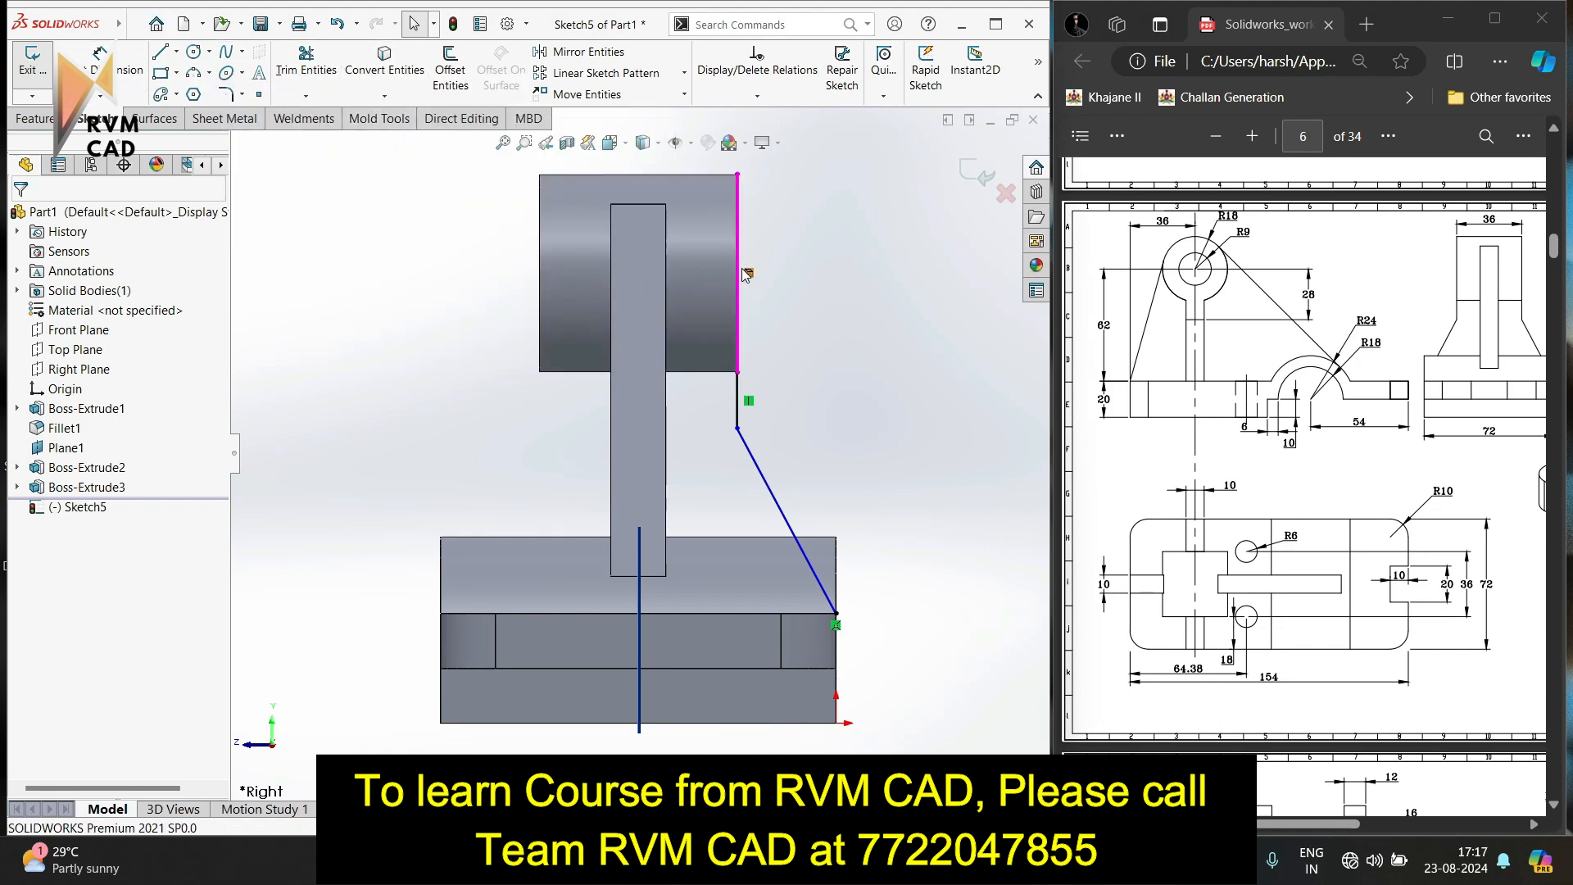
click(736, 270)
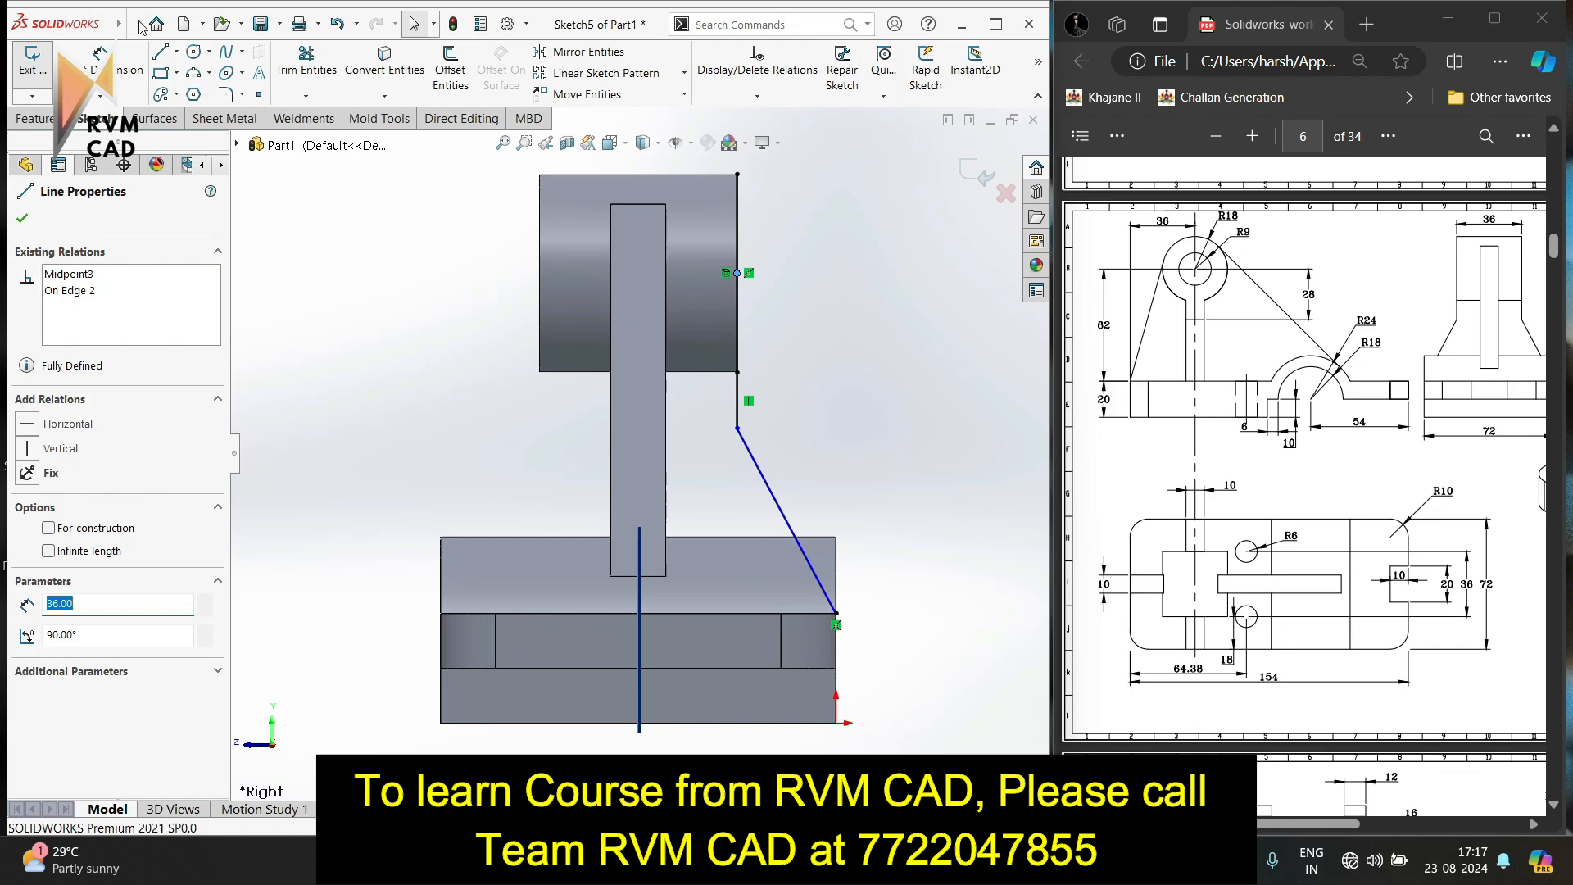
key(Escape)
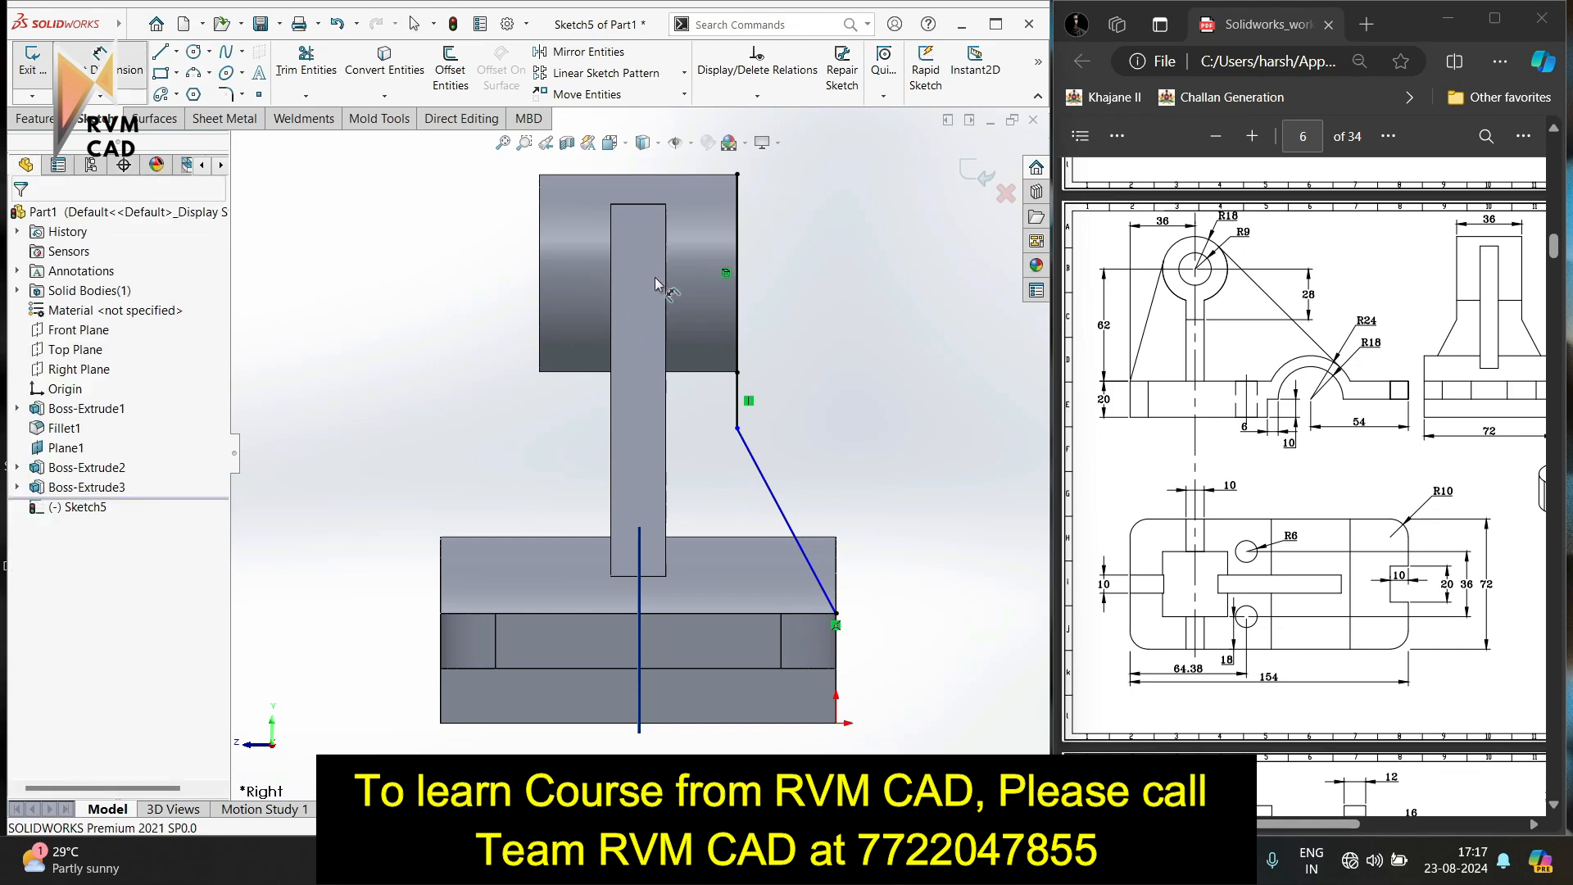
Dimension the height from the converted edge's midpoint to the vertical line's lower end as 25 mm.
click(736, 274)
click(737, 427)
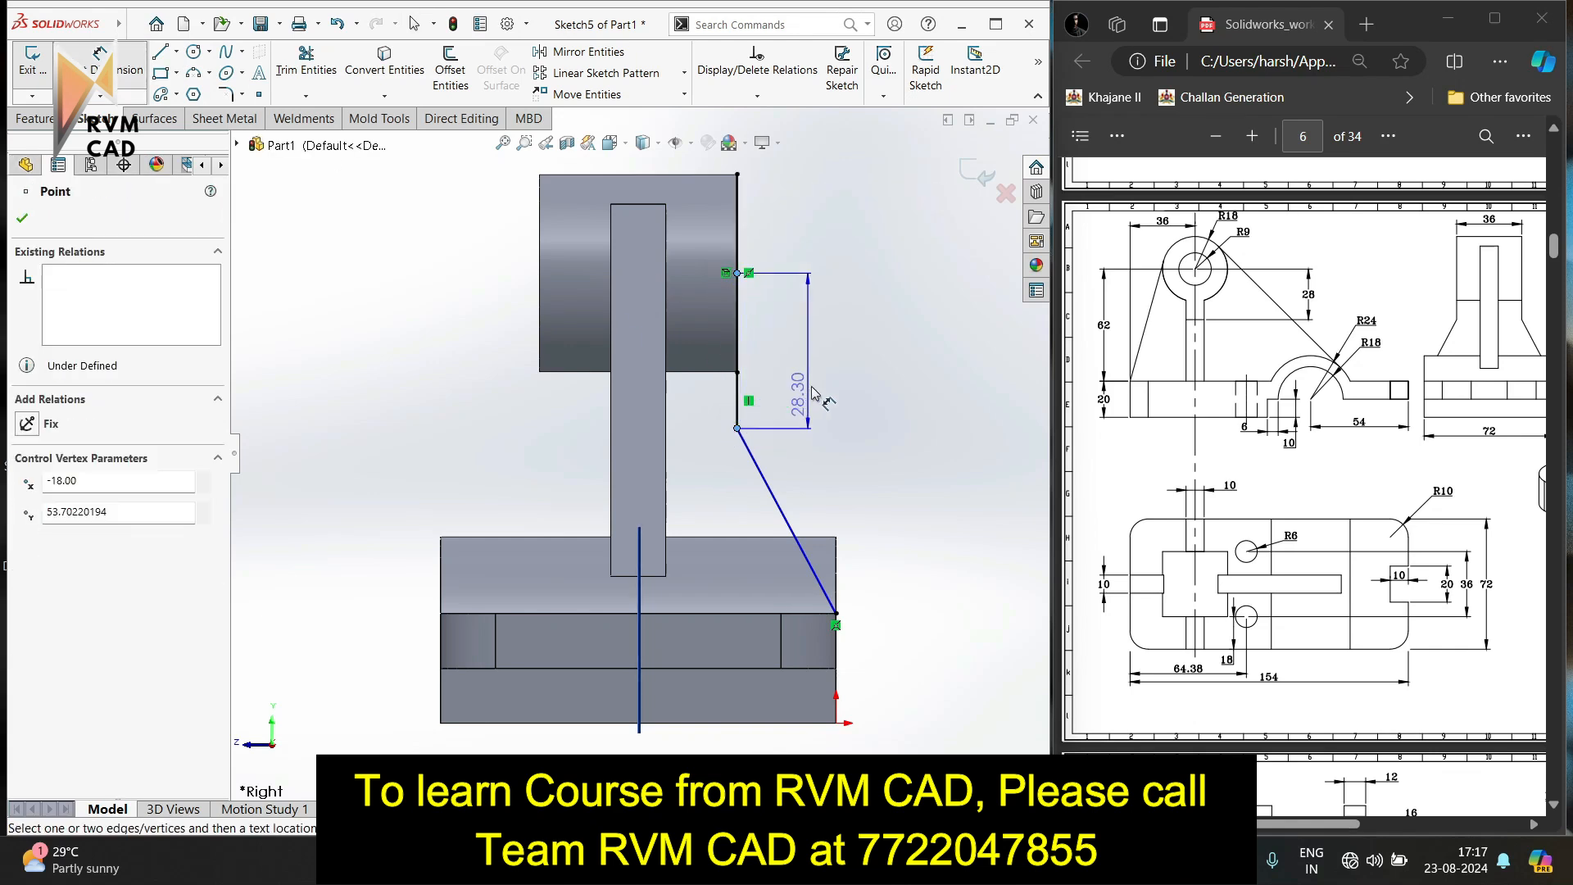
click(861, 344)
text(28)
key(Return)
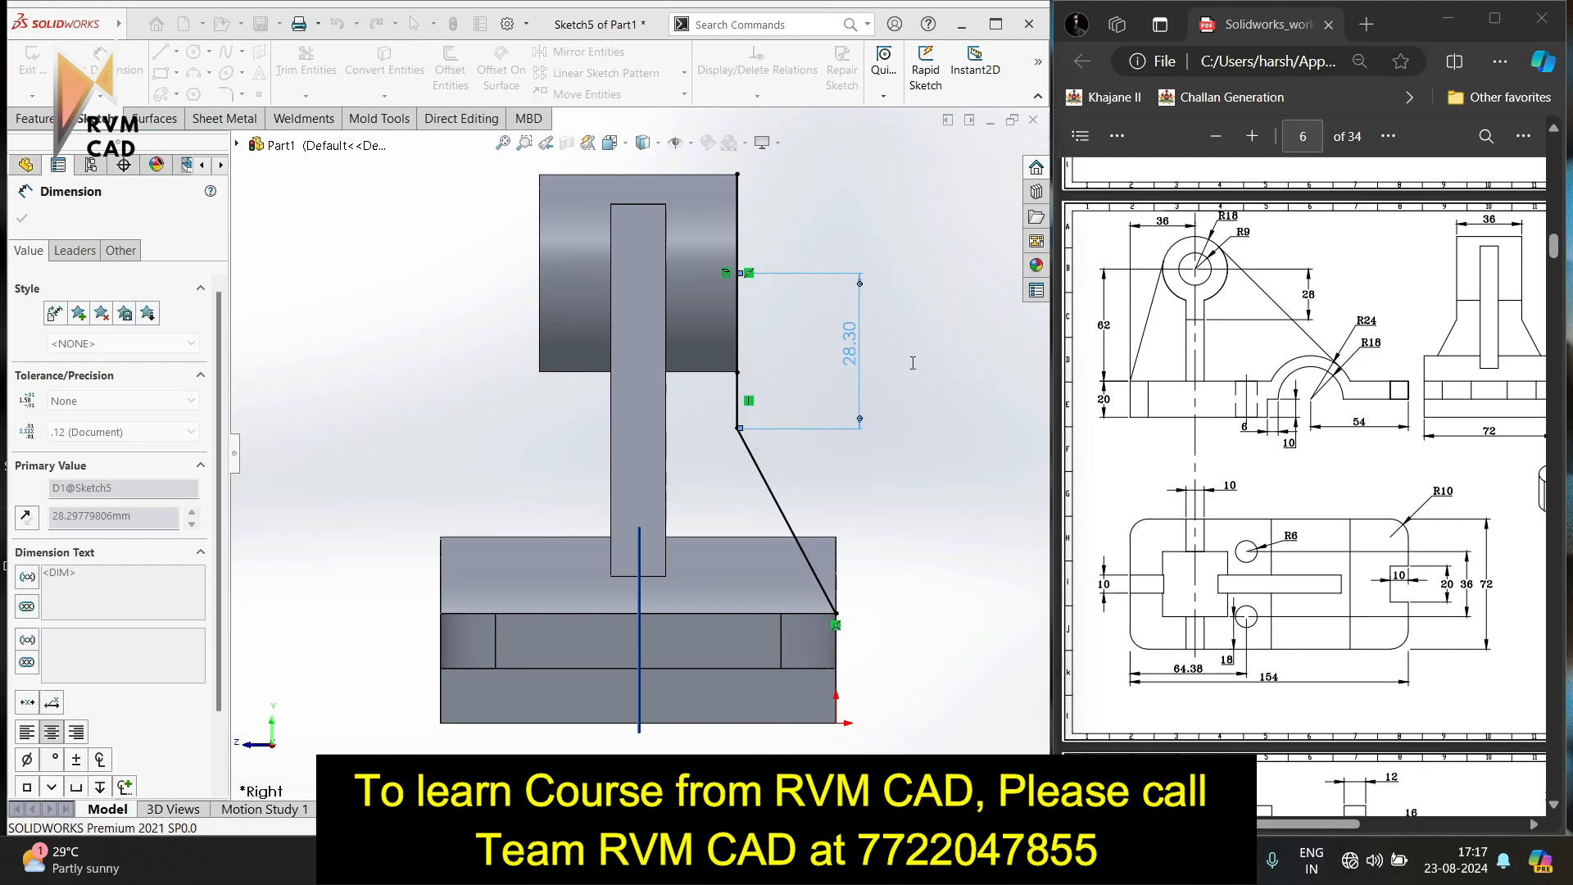
key(Escape)
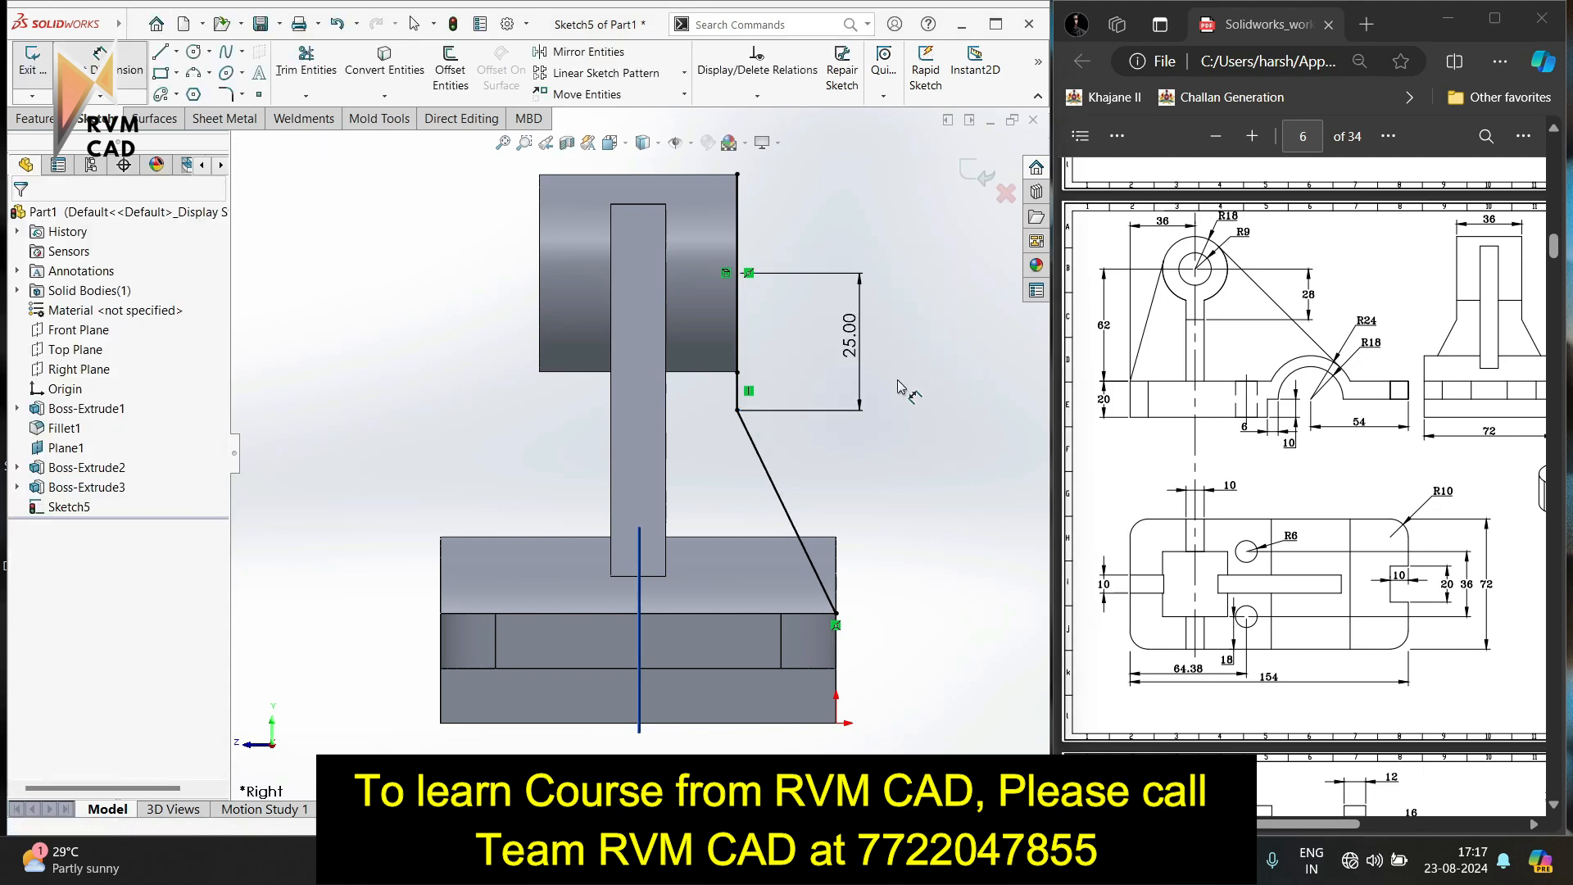
Delete the 25 mm dimension and the line converted from the ring boss's end edge.
click(853, 342)
key(Delete)
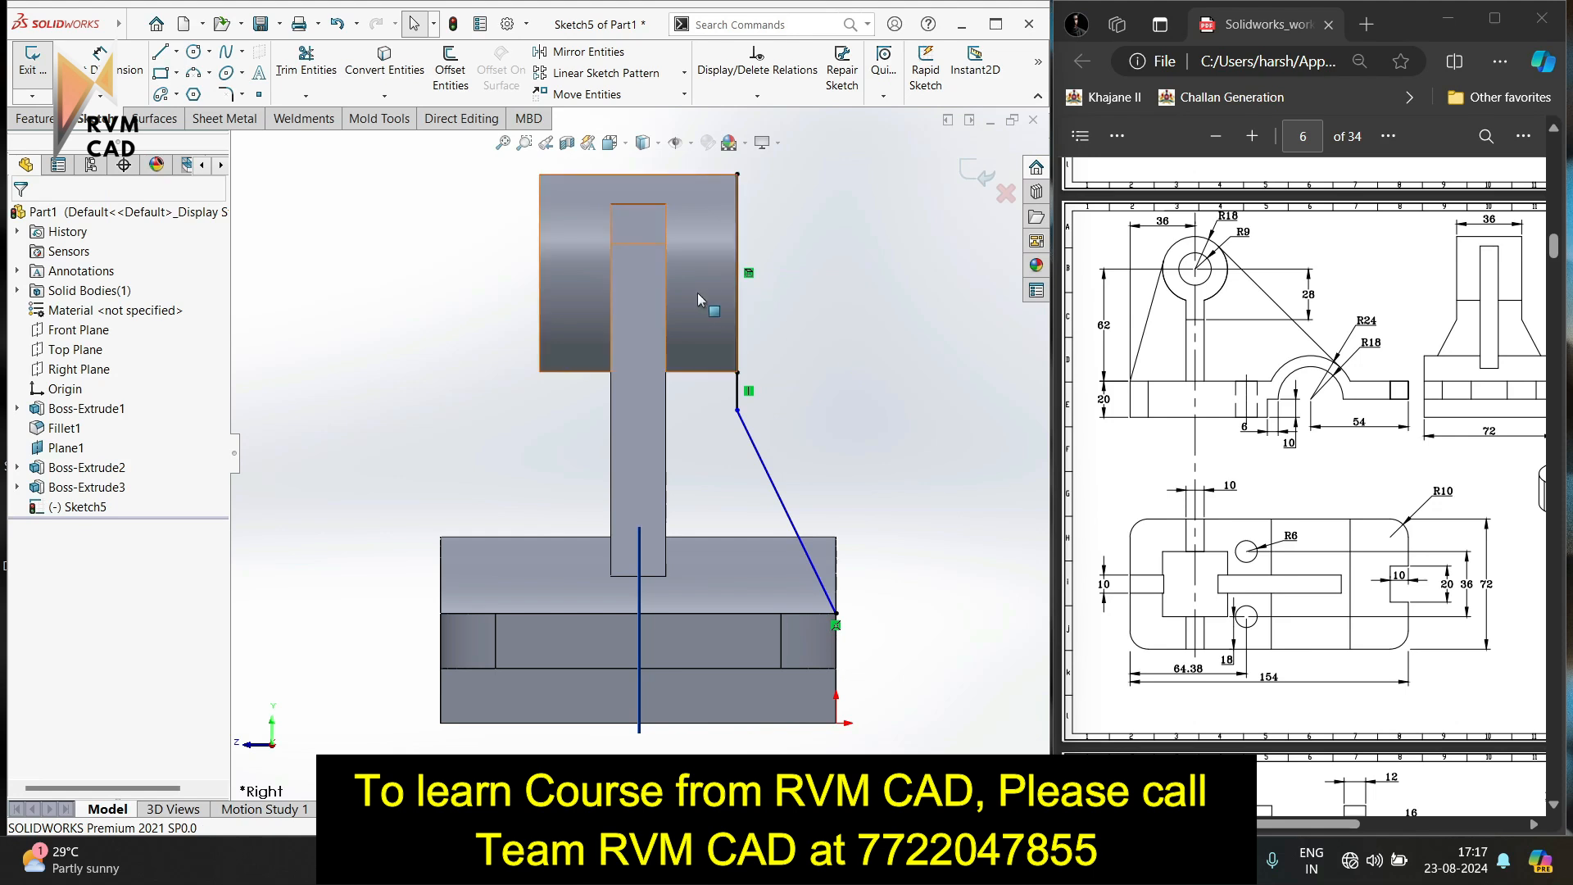
click(736, 287)
key(Delete)
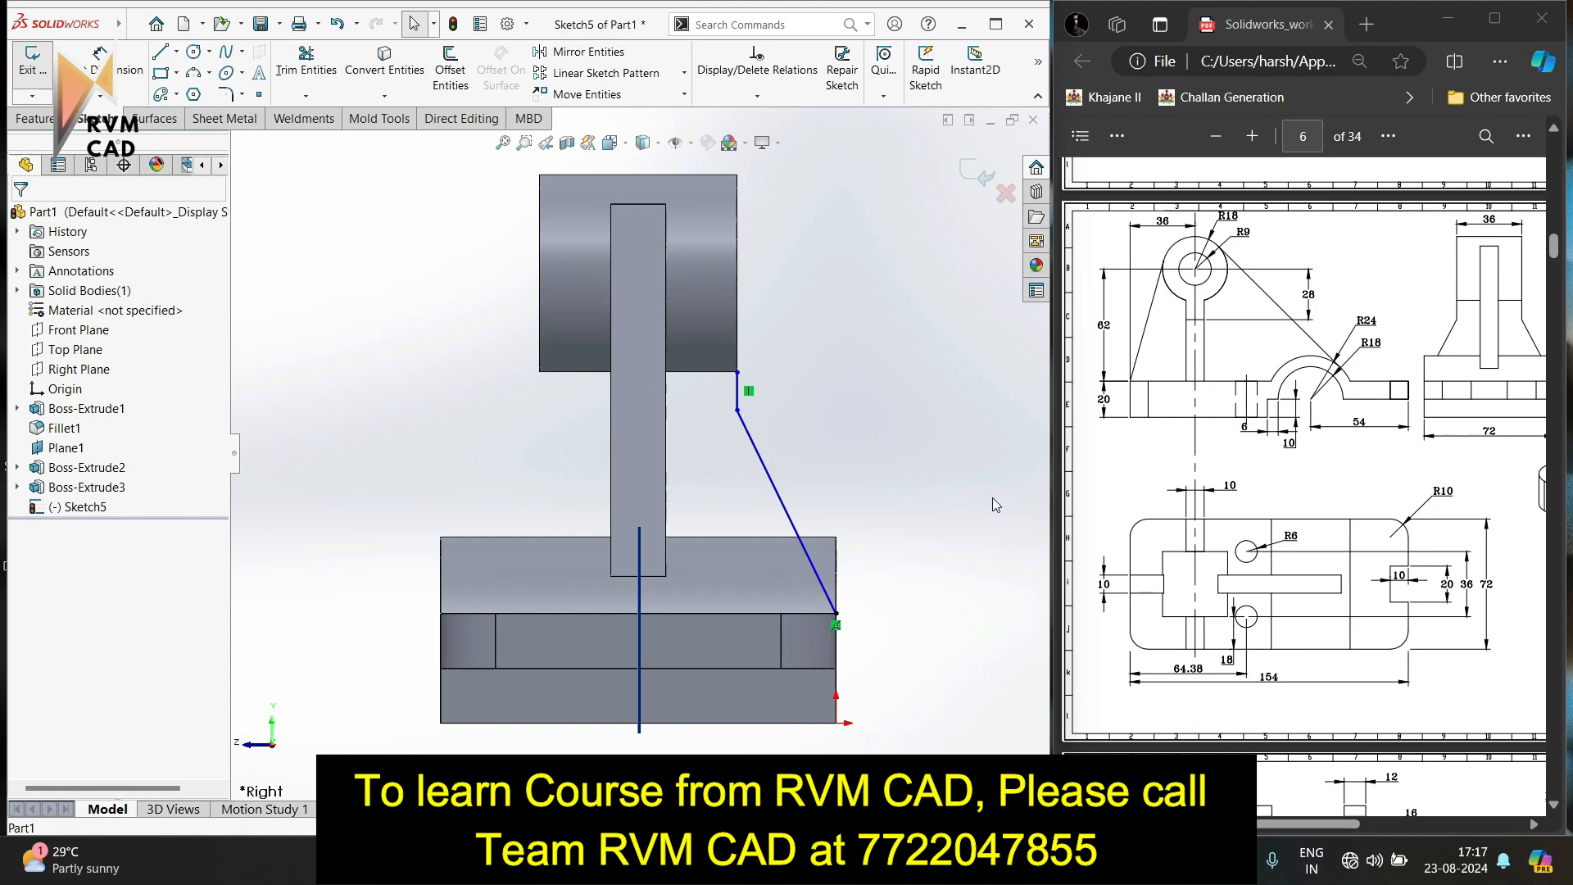
Dimension the short vertical line below the ring boss as 10 mm.
click(101, 62)
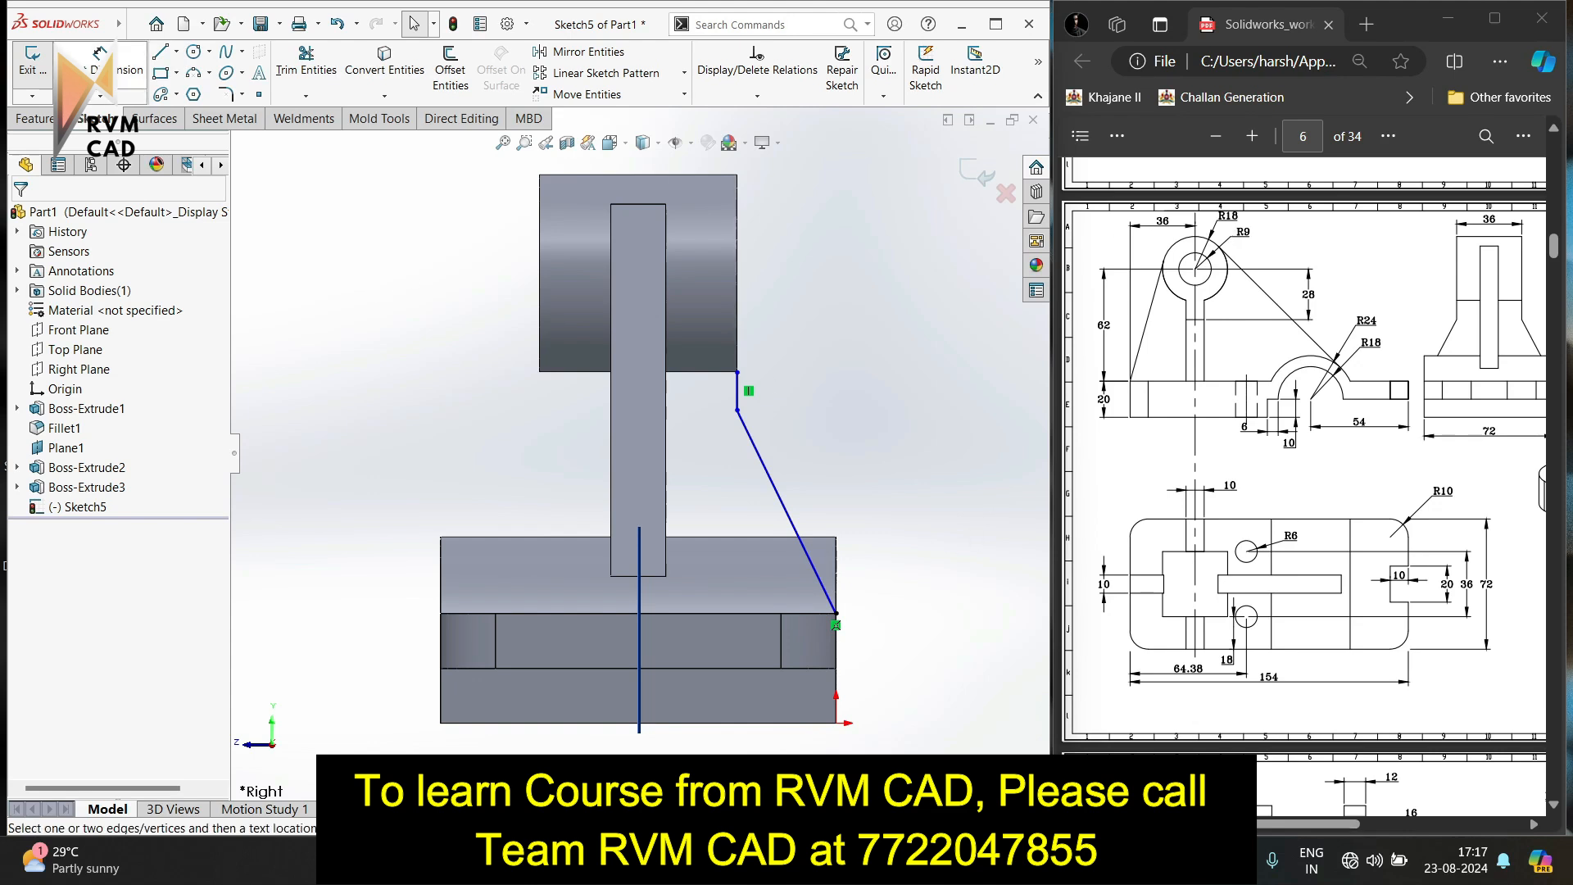
click(738, 391)
click(791, 394)
text(1)
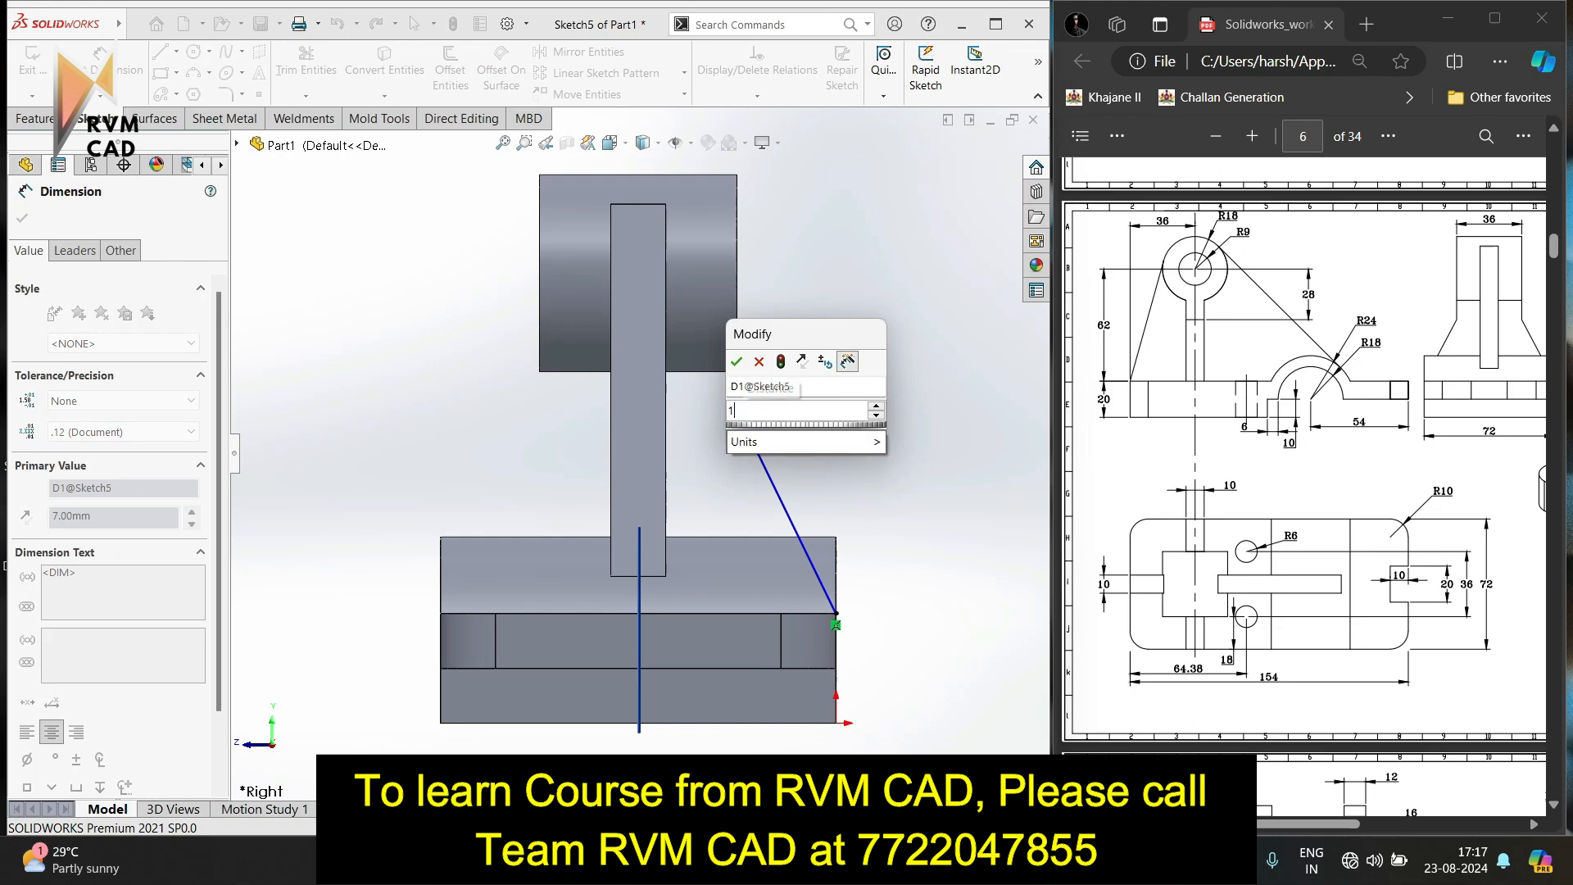
text(0)
key(Return)
scroll(753, 377, down, 5)
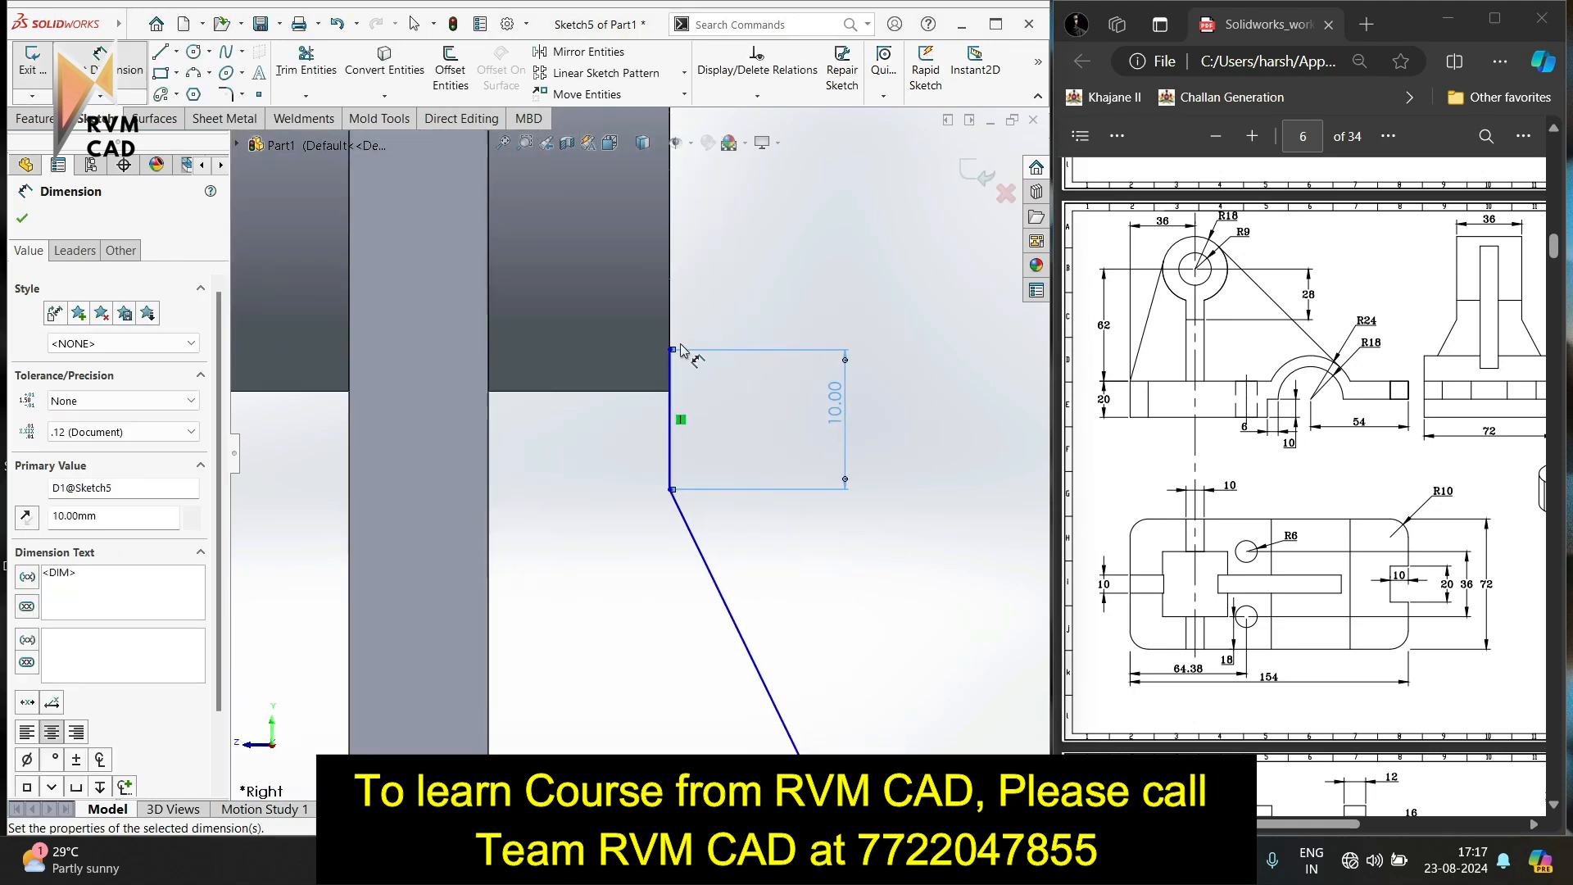
Try a coincident relation between the vertical line's upper endpoint and the ring boss's lower edge, and slide the endpoint along that edge.
key(Escape)
click(671, 350)
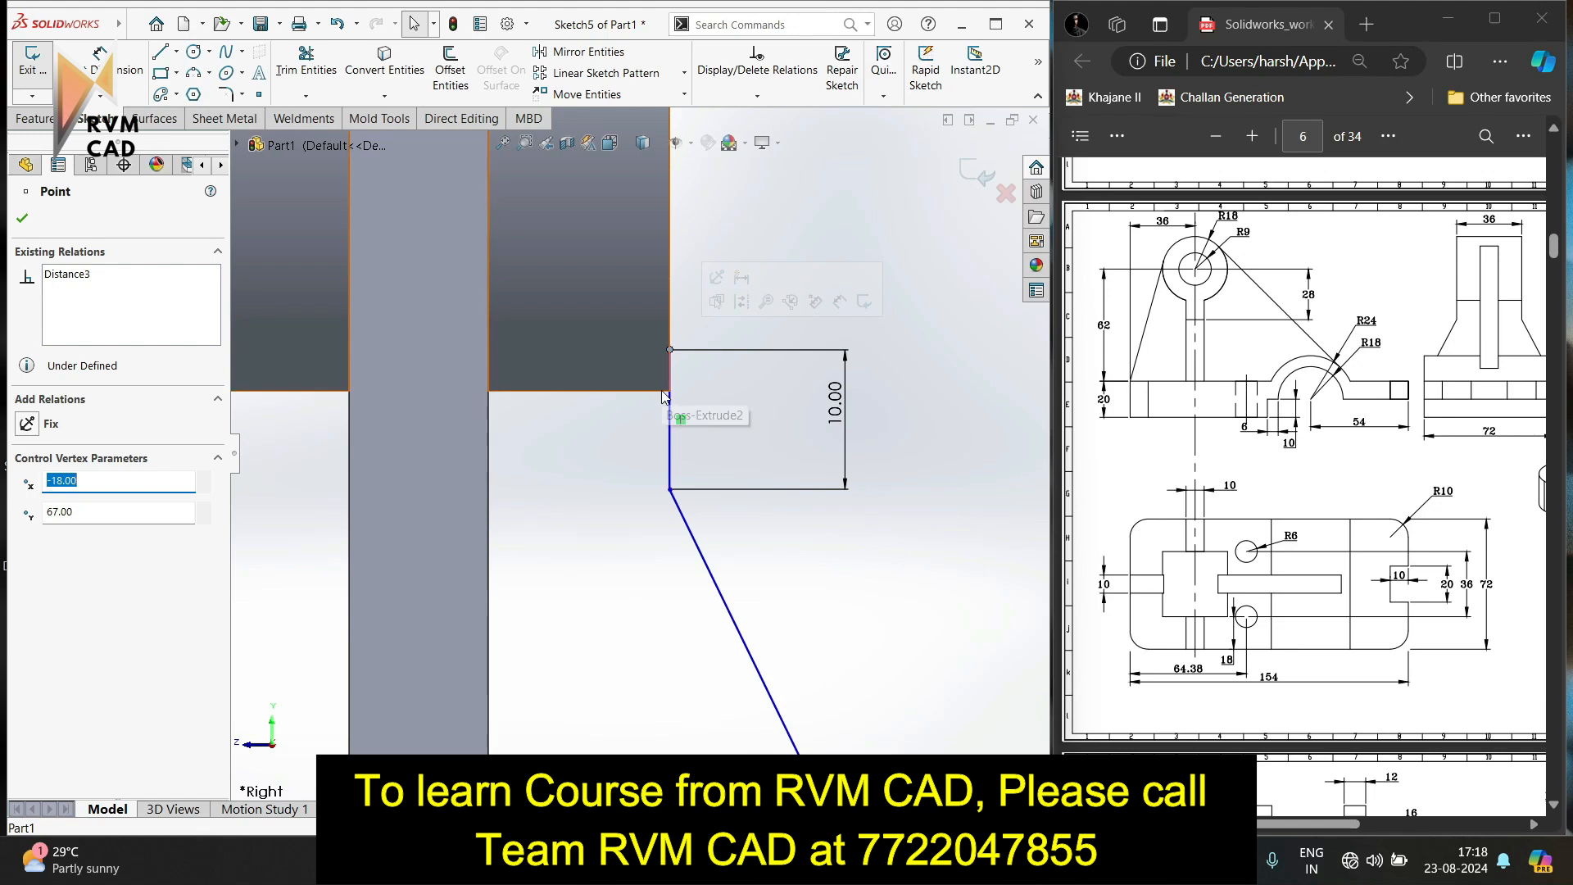
ctrl+click(656, 394)
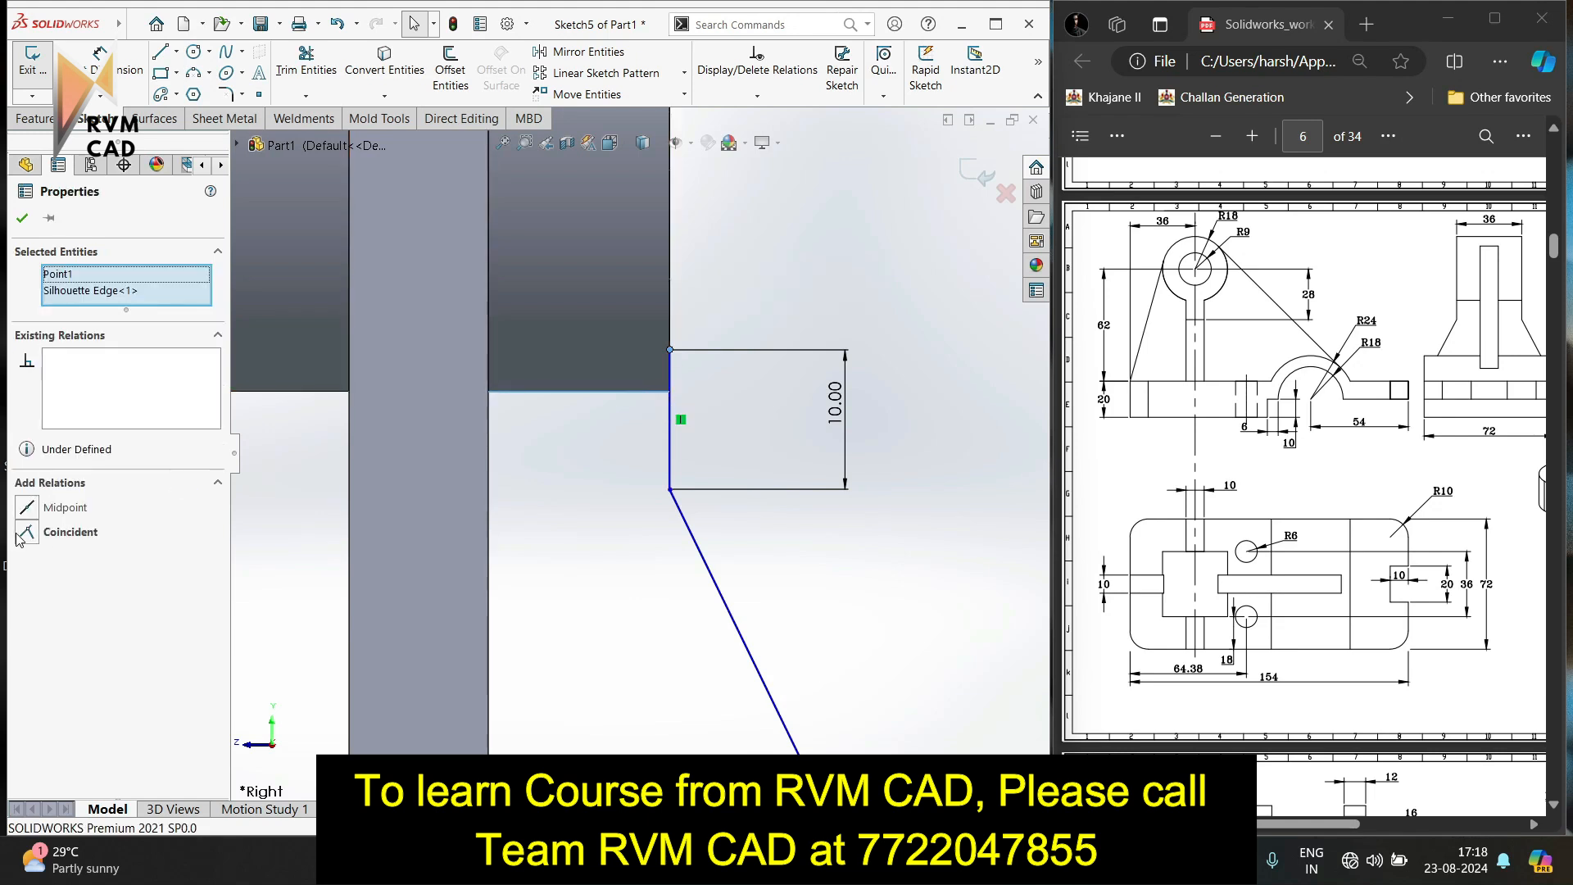
click(23, 534)
key(Escape)
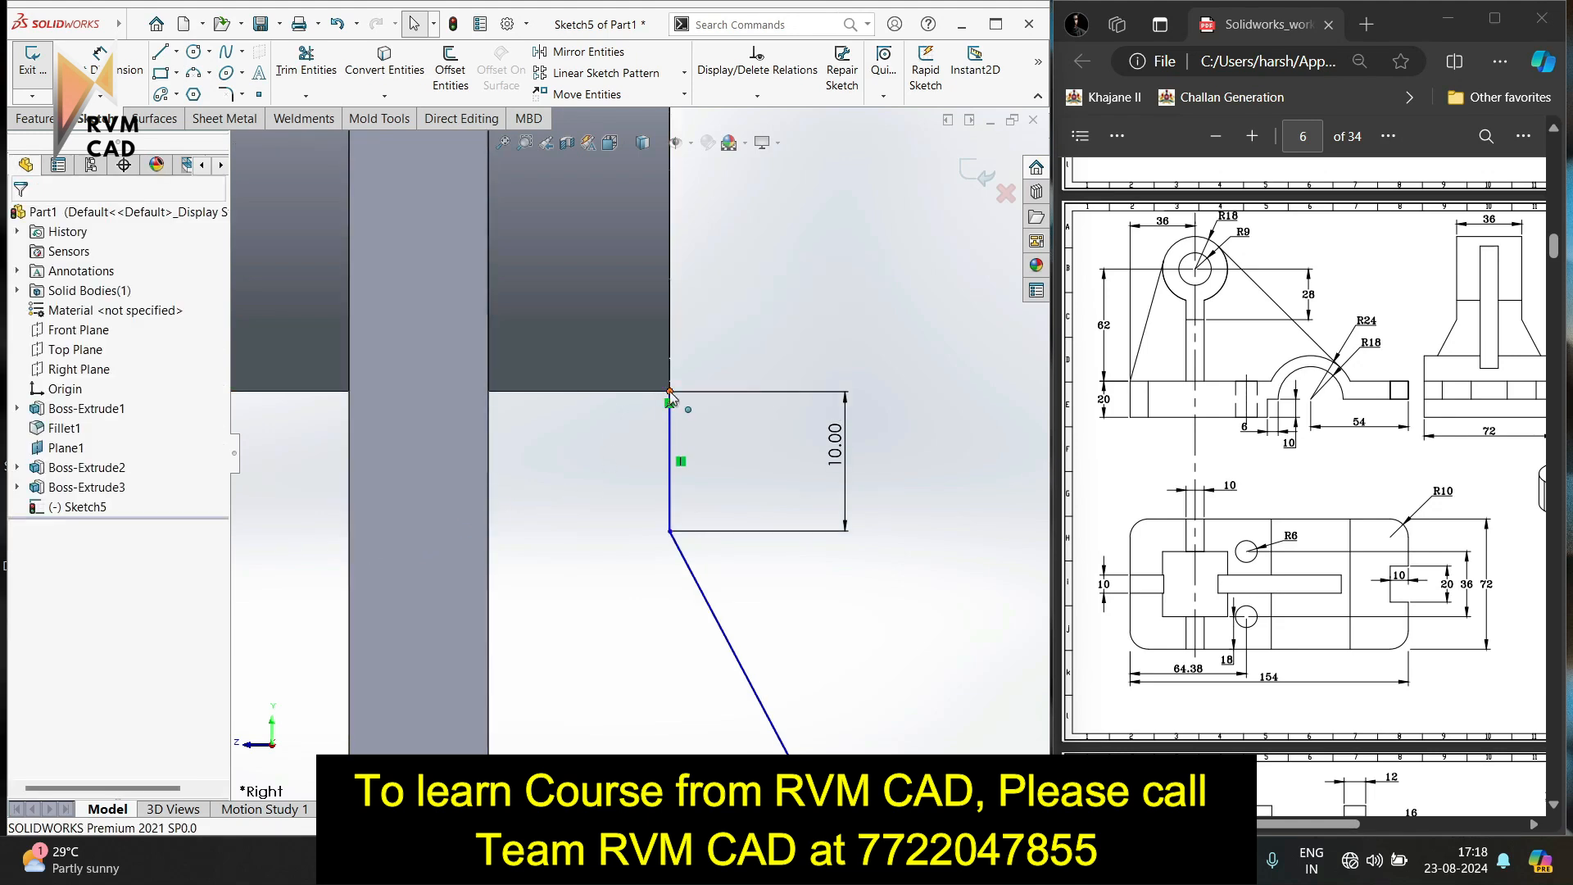
drag(670, 391, 617, 393)
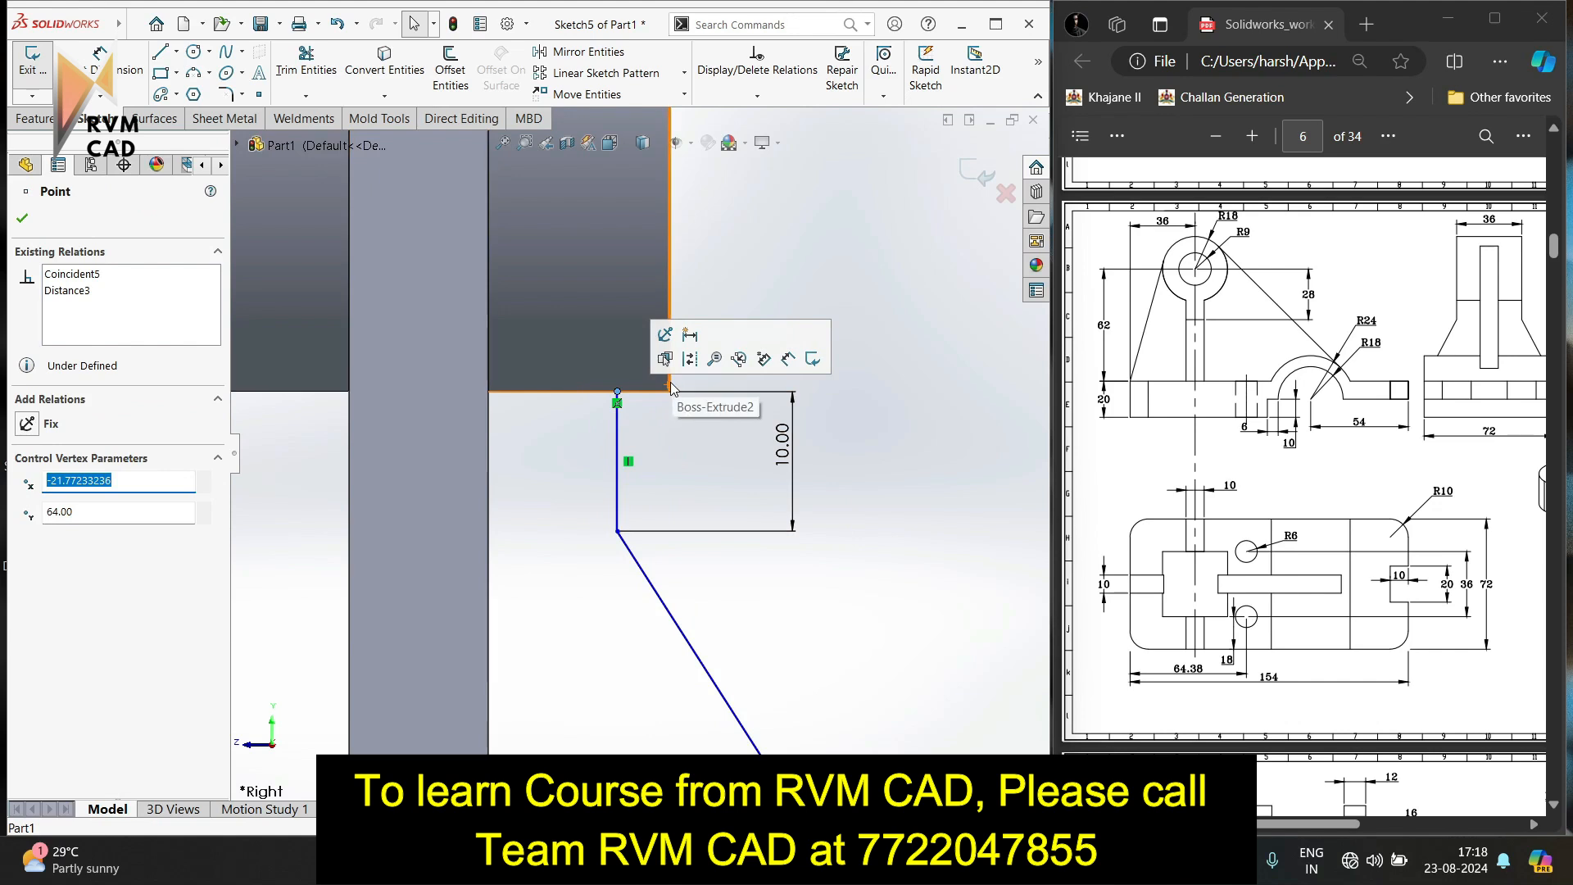
click(693, 428)
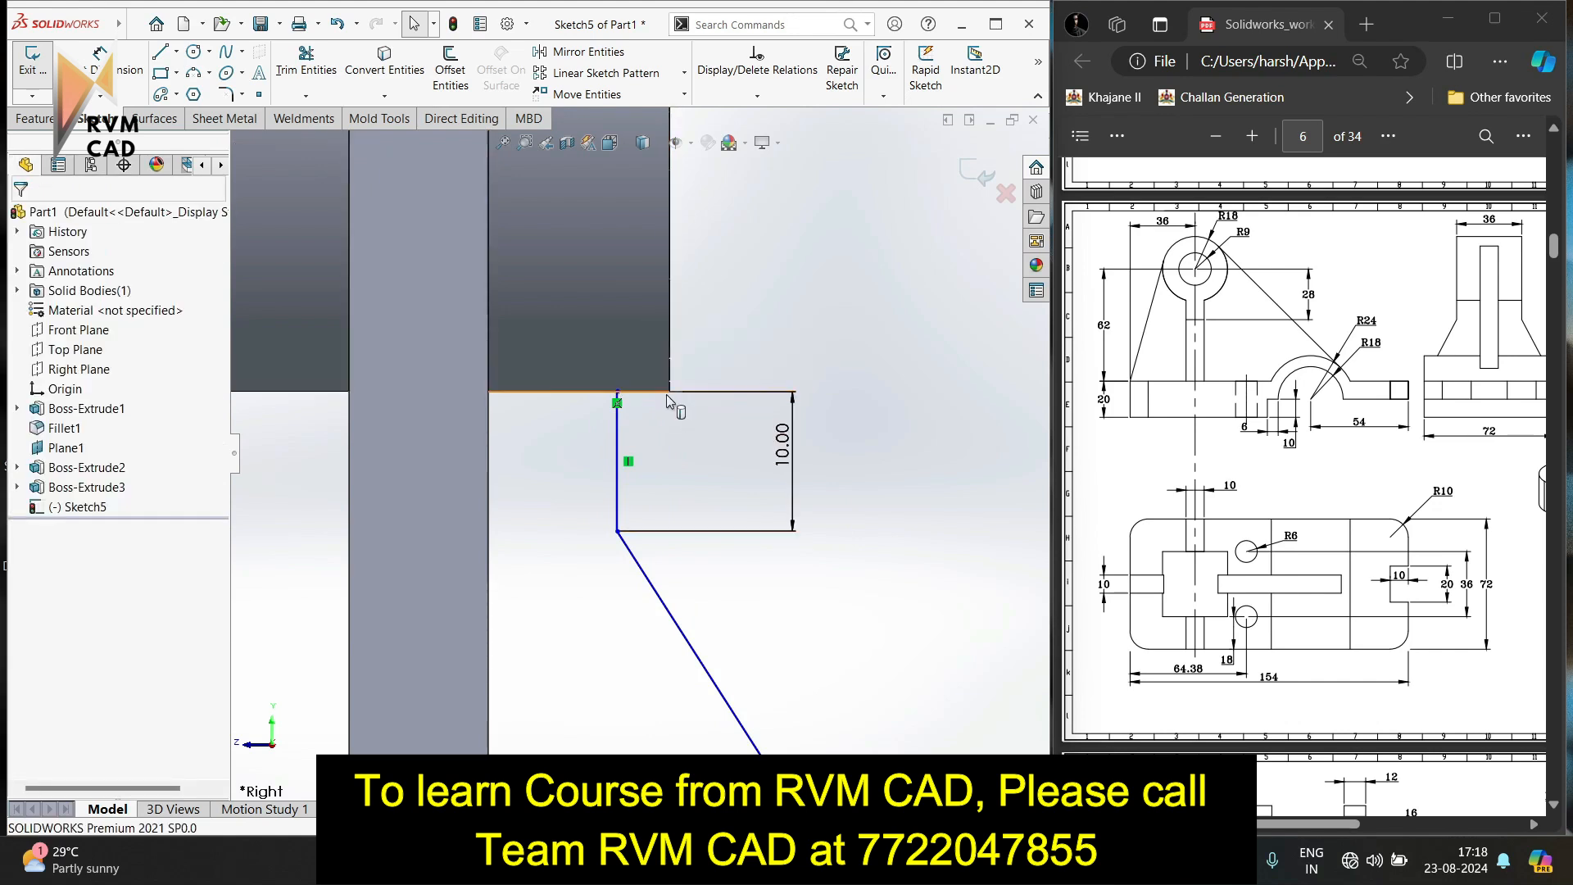
Delete the endpoint's coincident relation to the edge and make the endpoint coincident with the ring boss's lower corner instead.
right_click(617, 402)
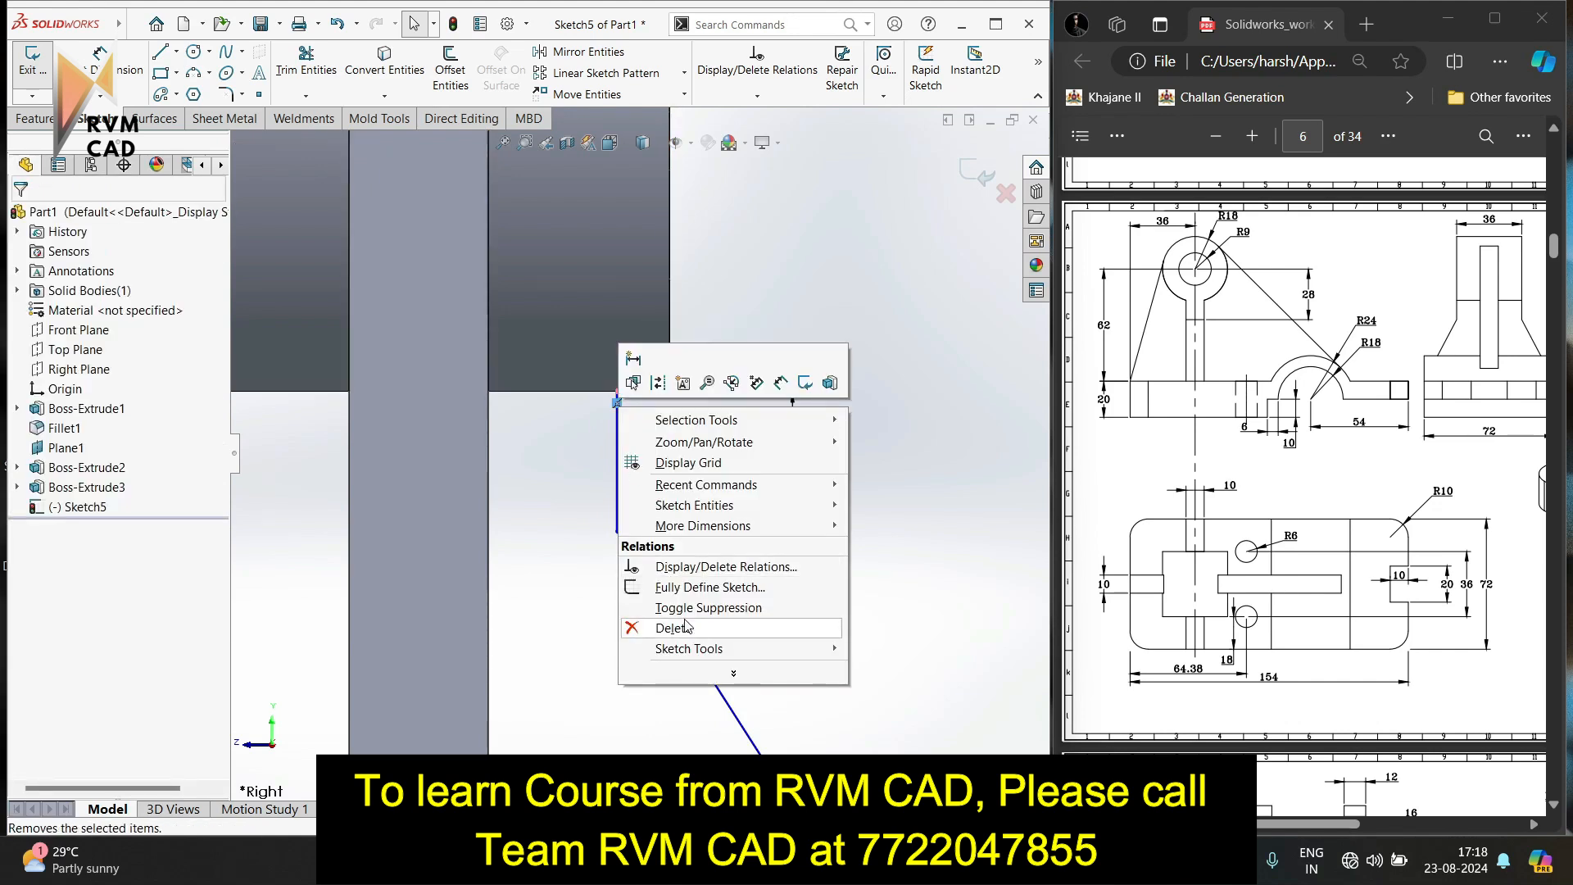
click(687, 627)
click(617, 393)
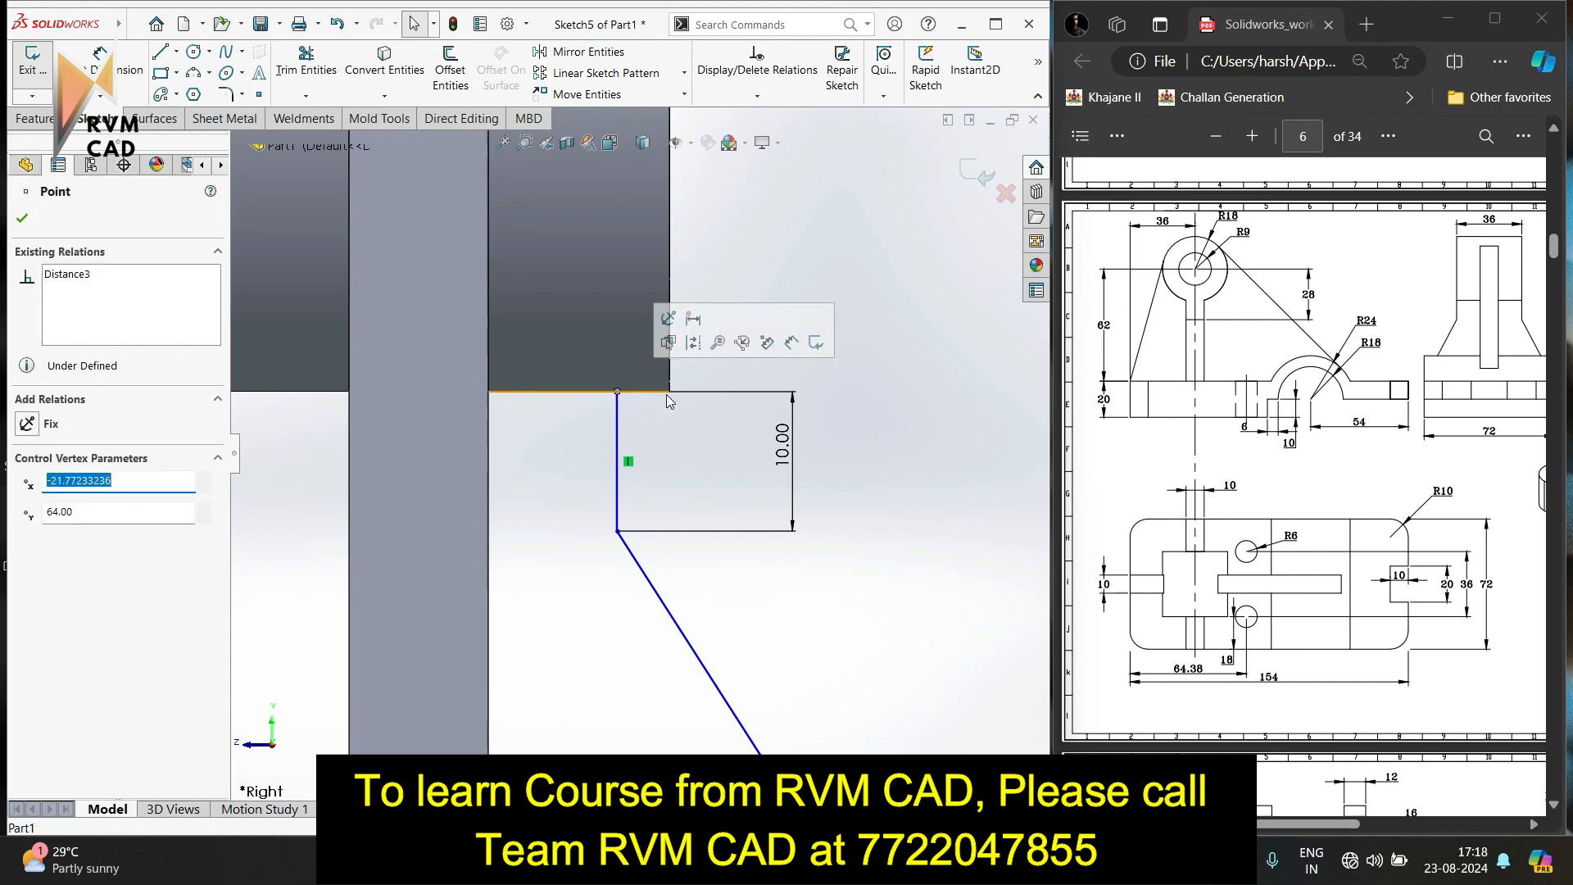
ctrl+click(671, 391)
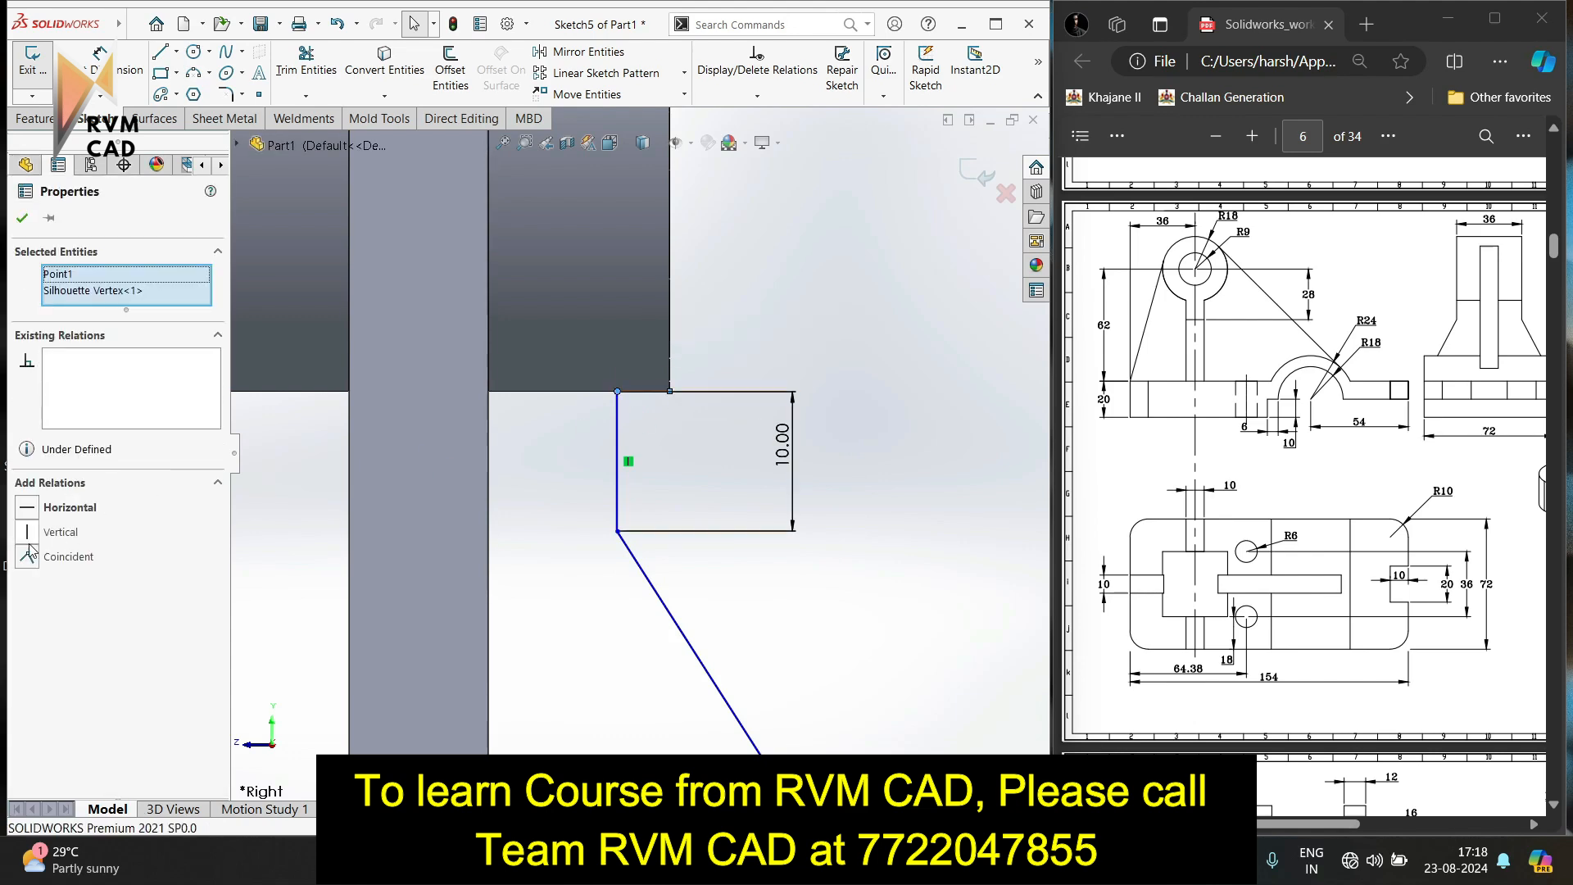
click(29, 557)
key(Escape)
Create a rib from the open web profile, 10 mm thick on both sides of the sketch, filling toward the upright rib.
scroll(665, 455, up, 5)
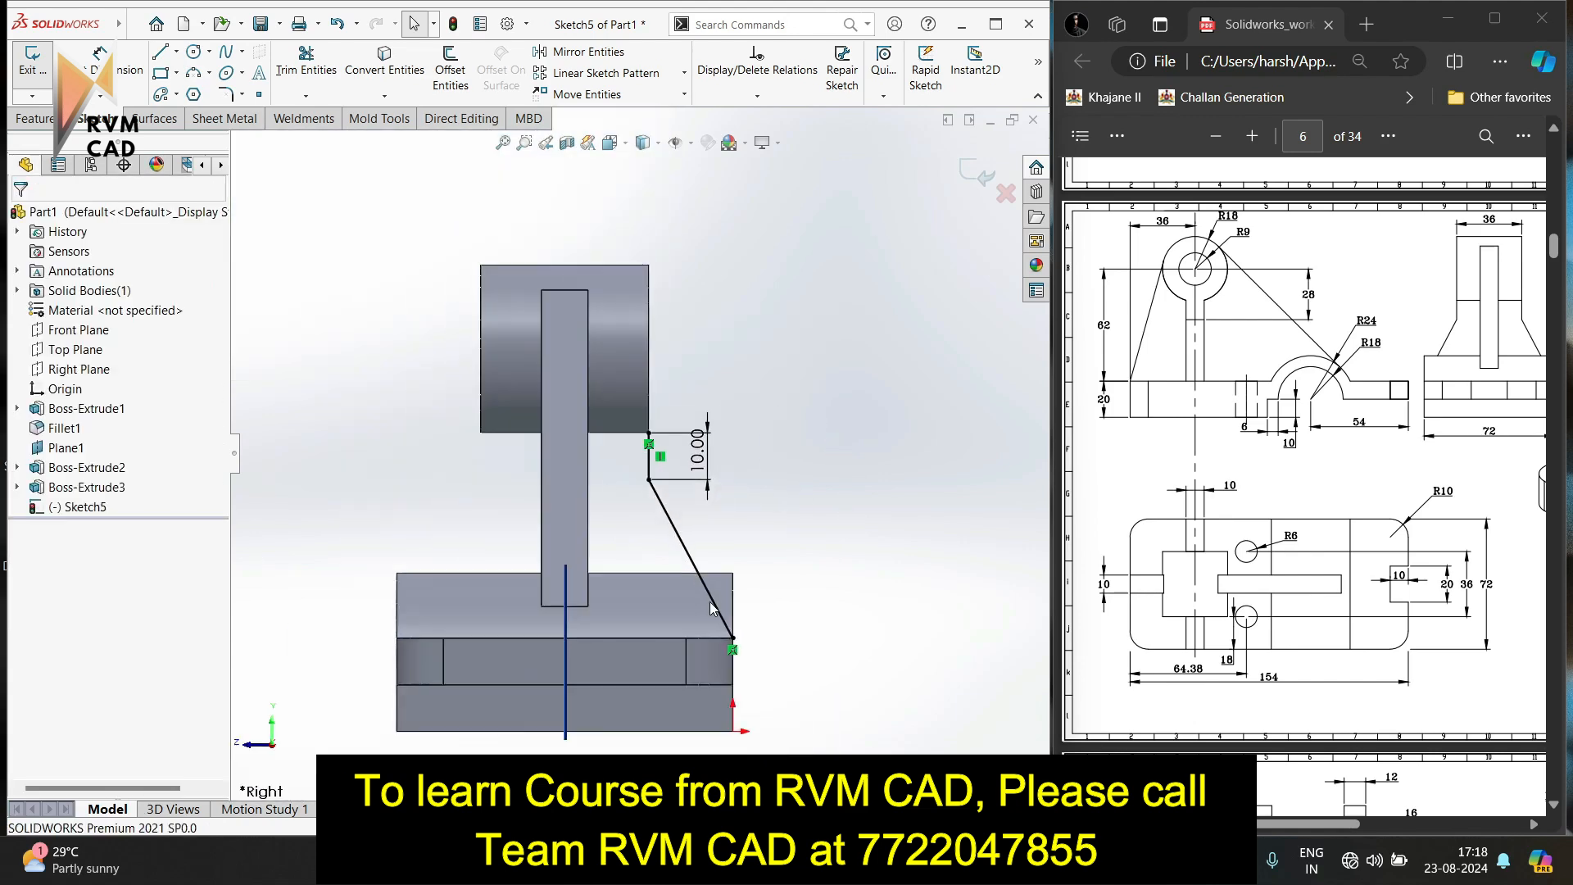
middle_drag(718, 633, 631, 706)
click(34, 118)
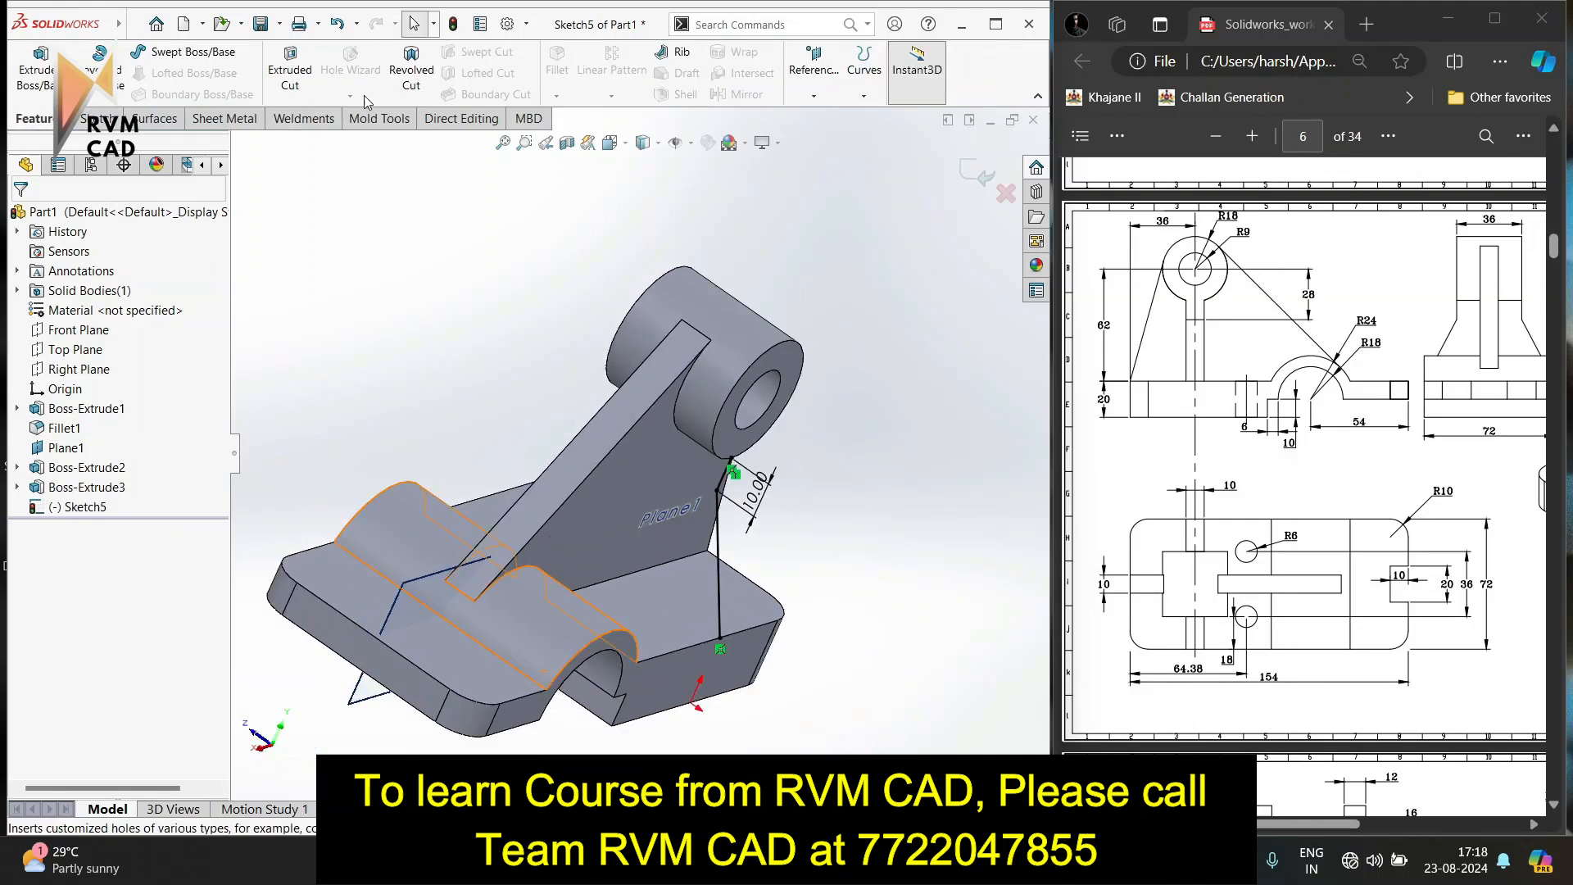
click(676, 52)
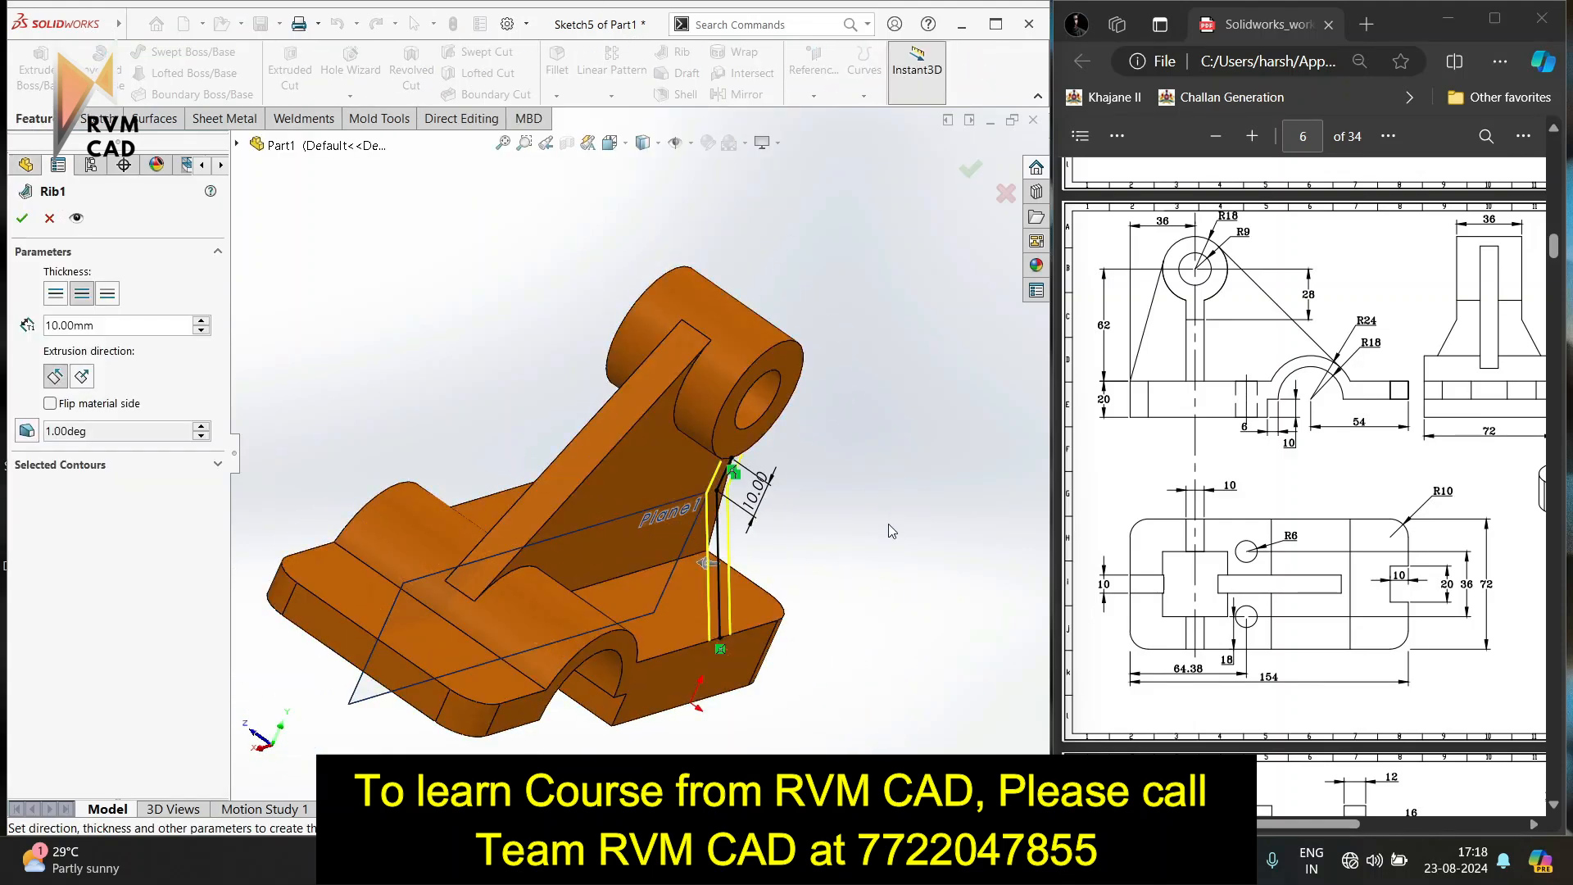
middle_drag(888, 524, 651, 465)
mouse_move(643, 483)
middle_down()
mouse_move(670, 478)
mouse_move(650, 480)
middle_up()
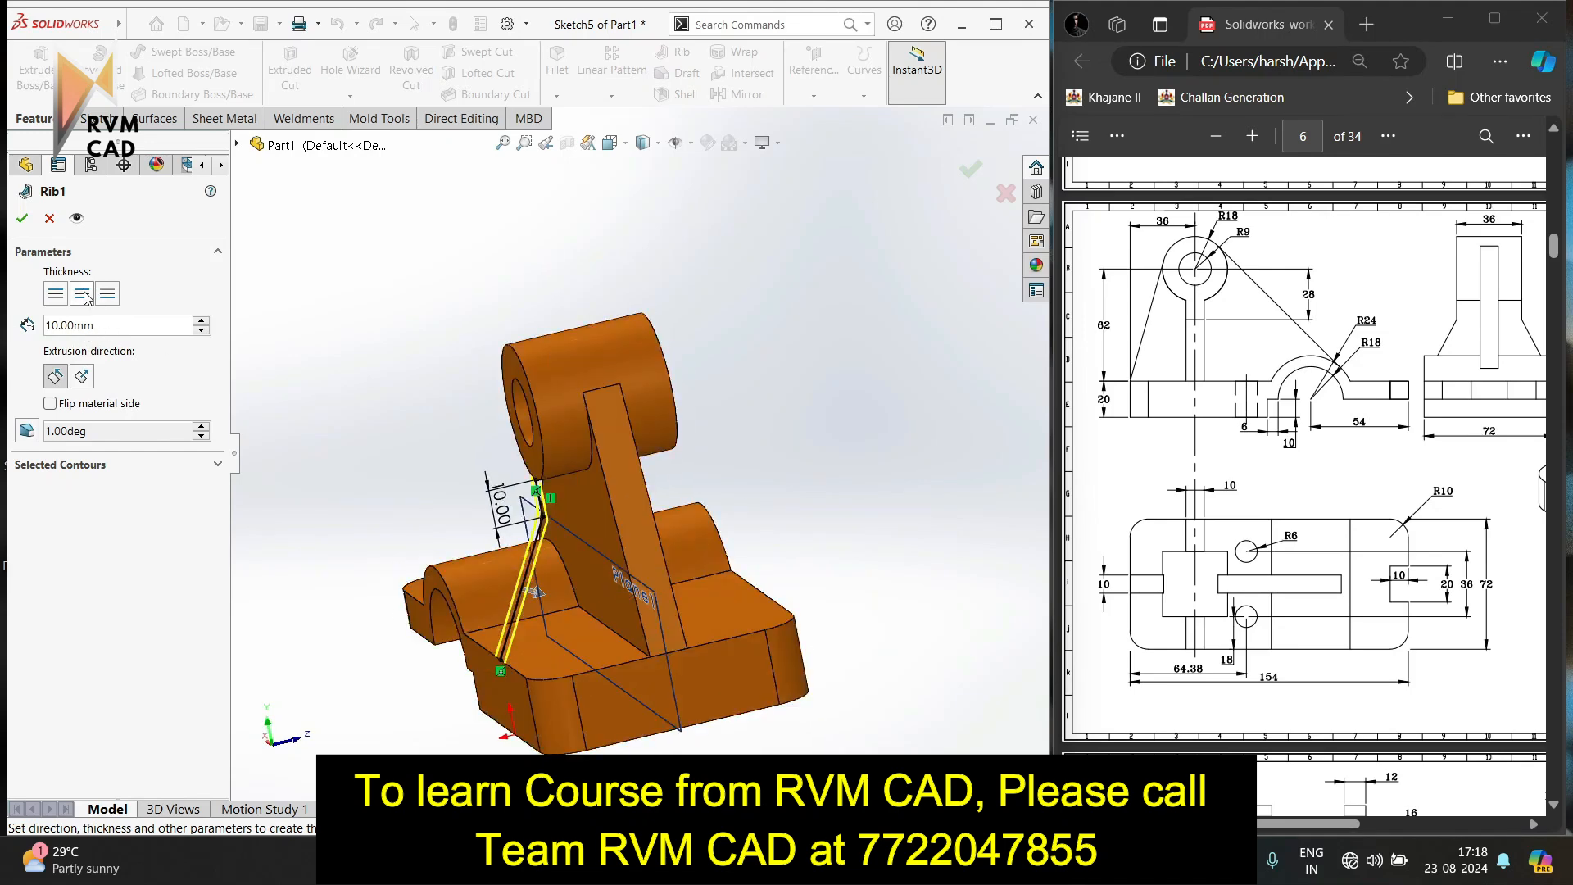
click(23, 219)
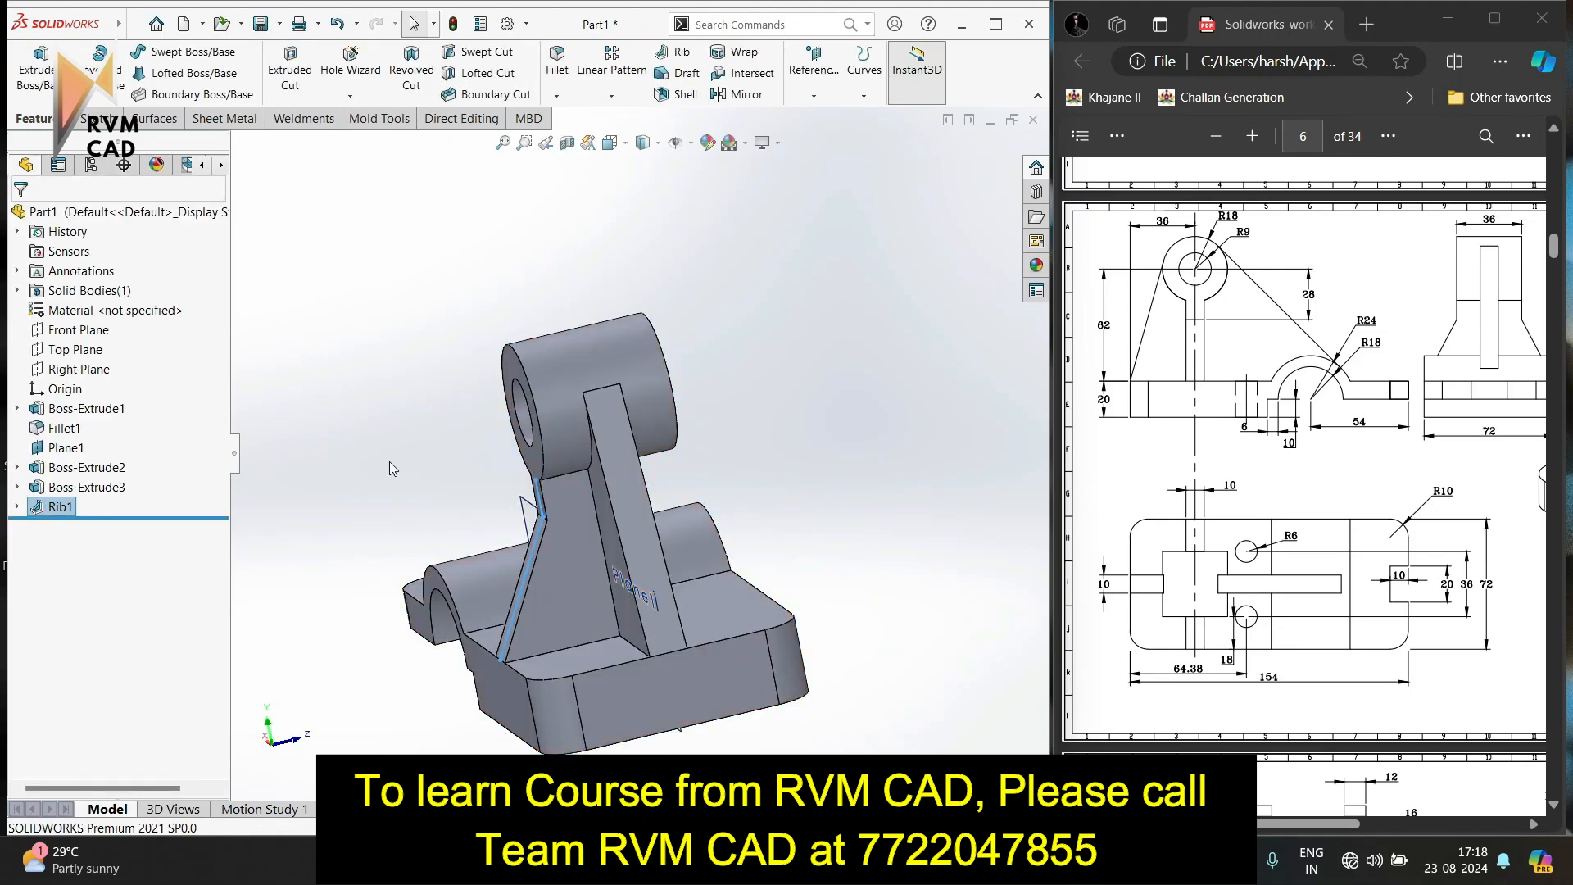
Examine the new web from several sides and check how Plane1 lies relative to the base, ring boss and ribs.
middle_drag(382, 411, 445, 361)
click(445, 360)
middle_drag(525, 401, 389, 438)
middle_drag(364, 197, 507, 264)
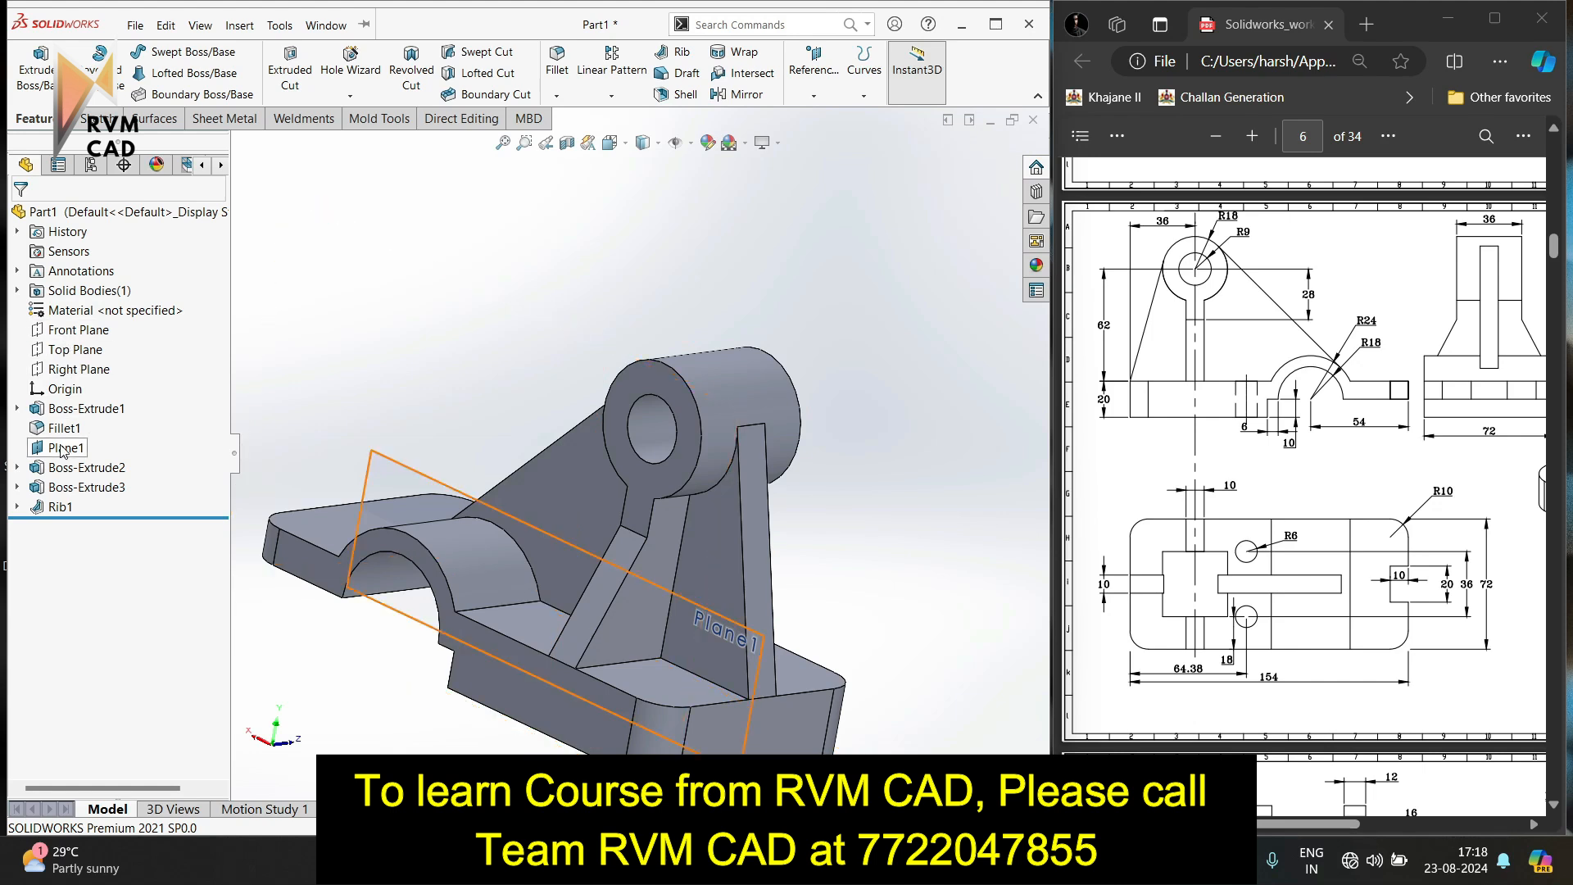
middle_drag(337, 396, 135, 455)
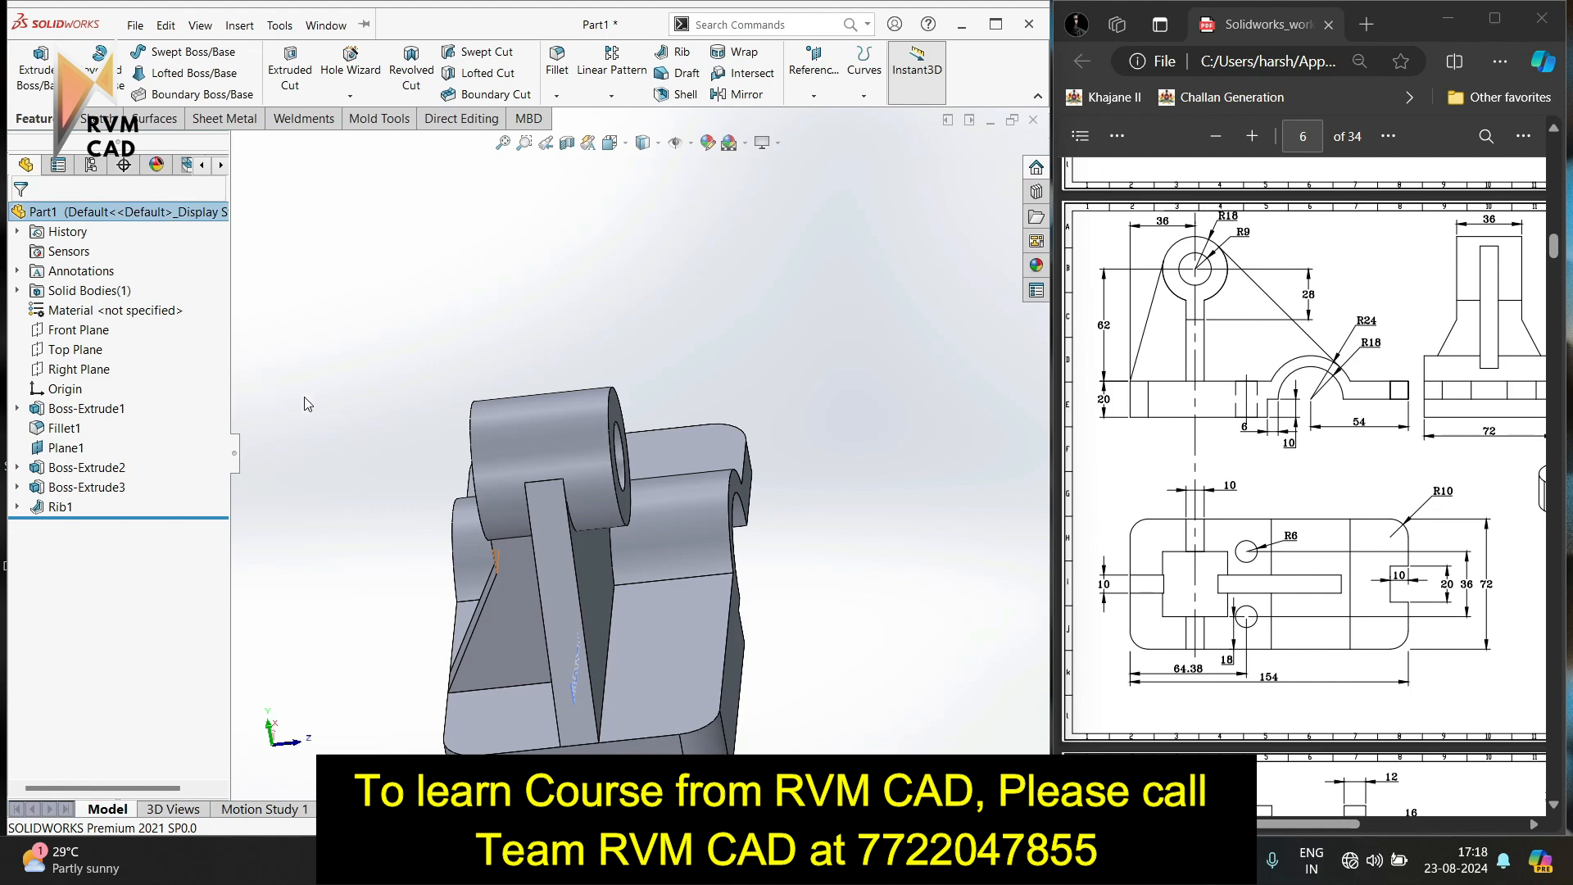
middle_drag(308, 403, 328, 364)
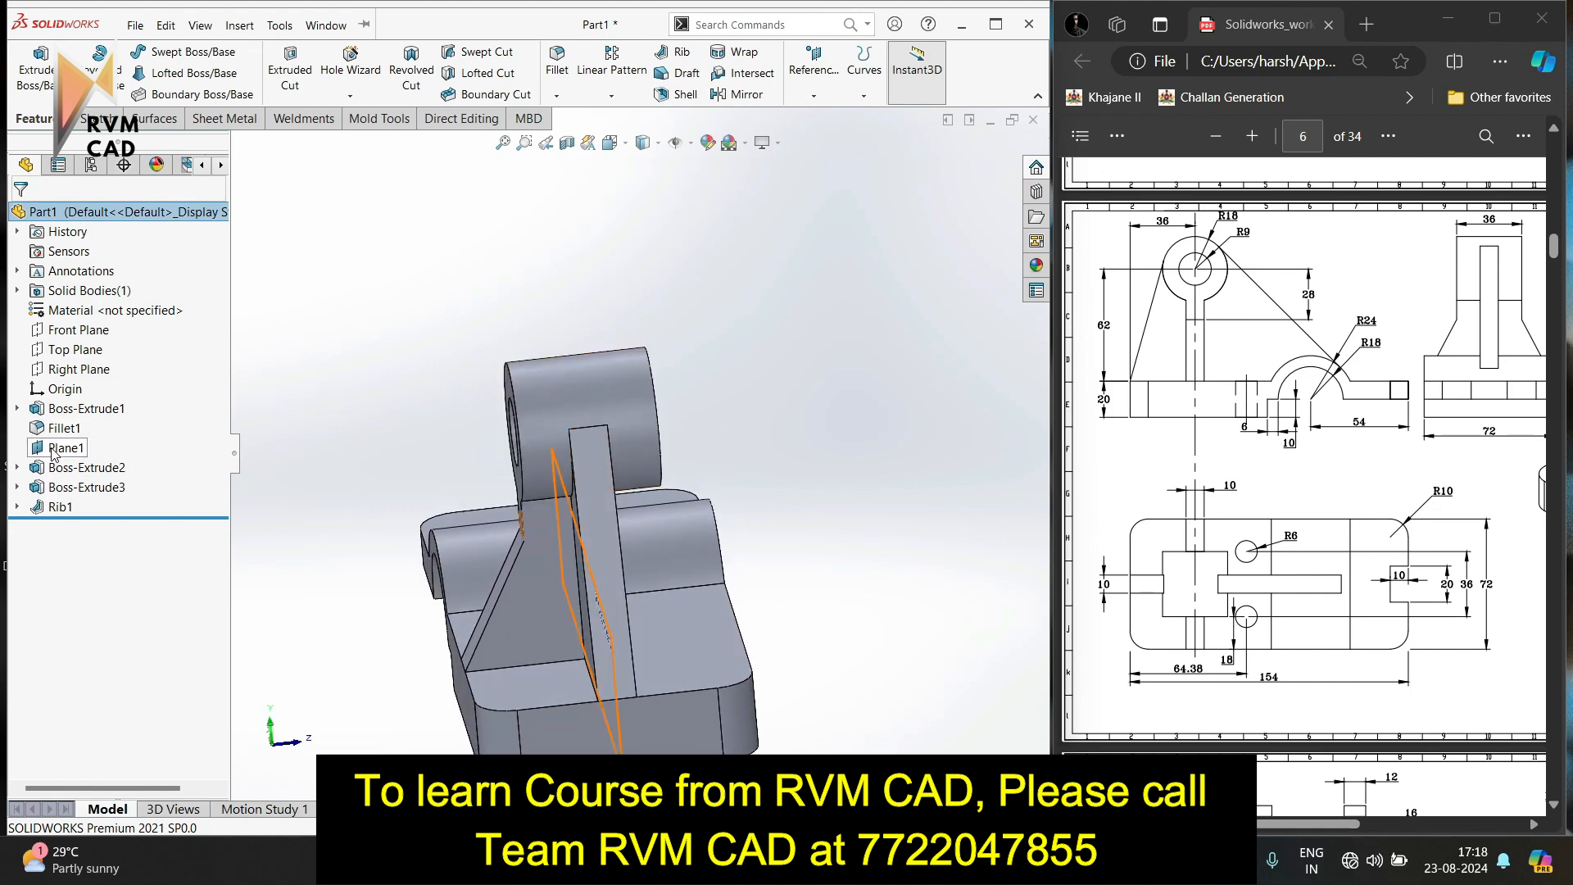
middle_drag(318, 483, 303, 468)
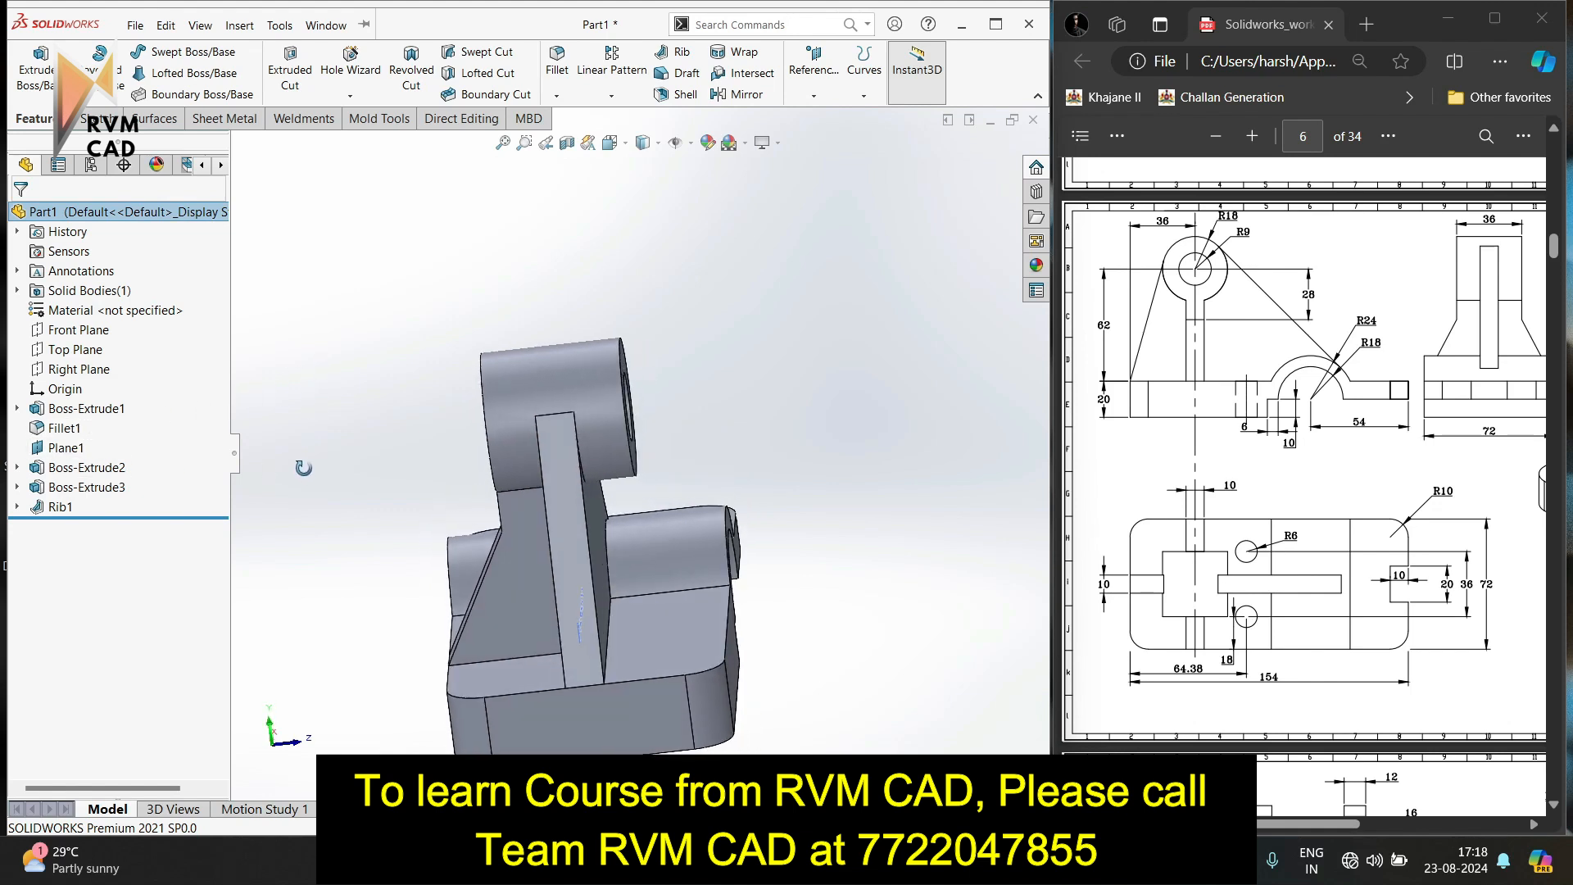
click(66, 447)
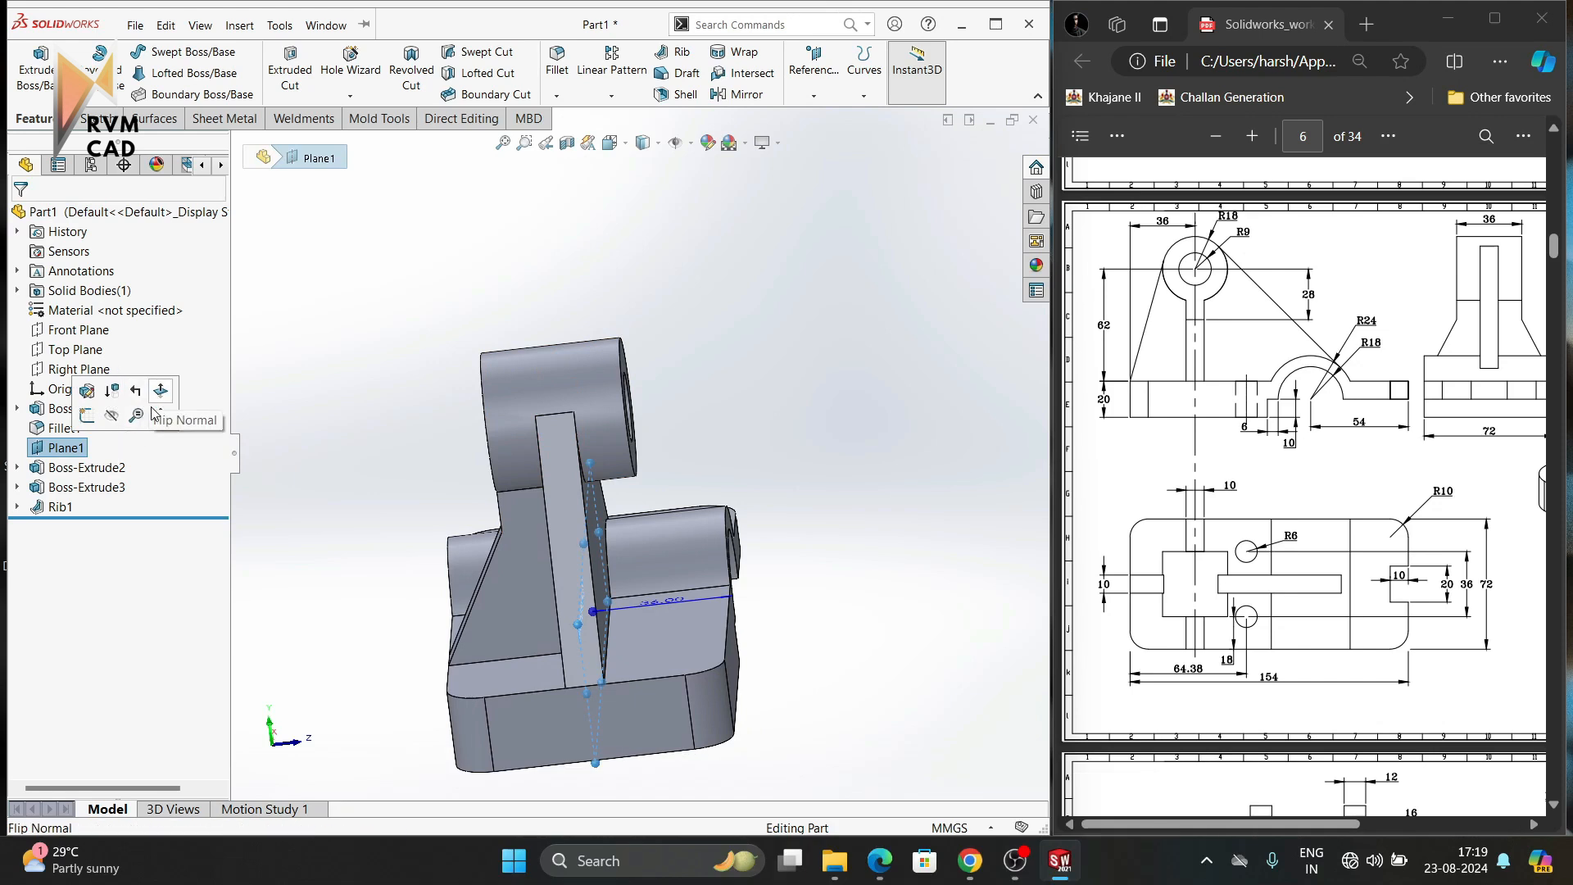
click(154, 419)
click(750, 372)
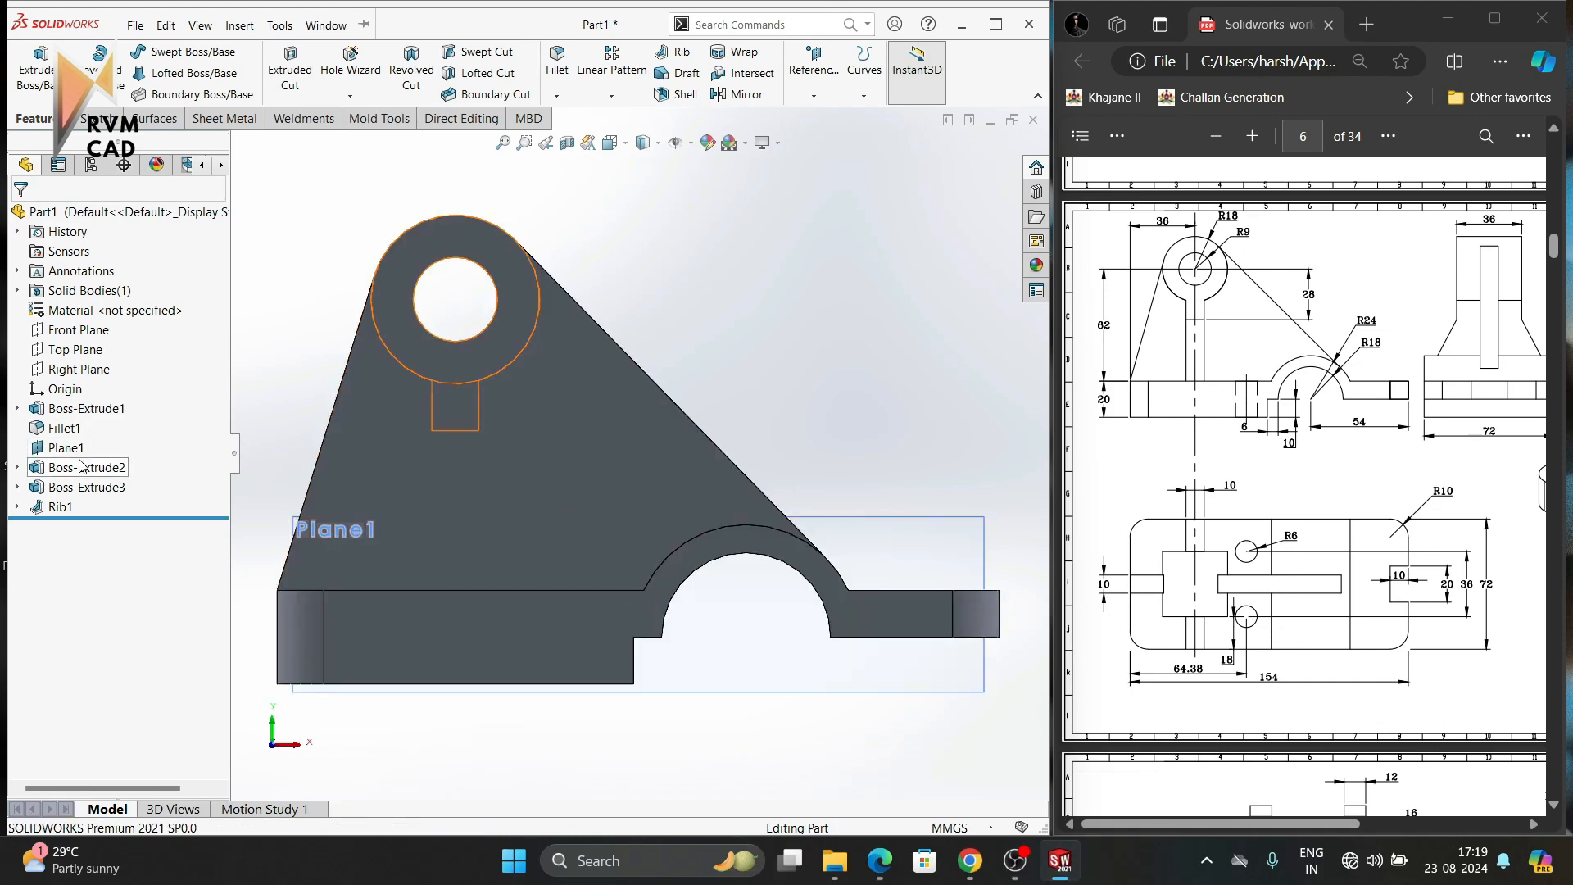
middle_drag(253, 503, 401, 517)
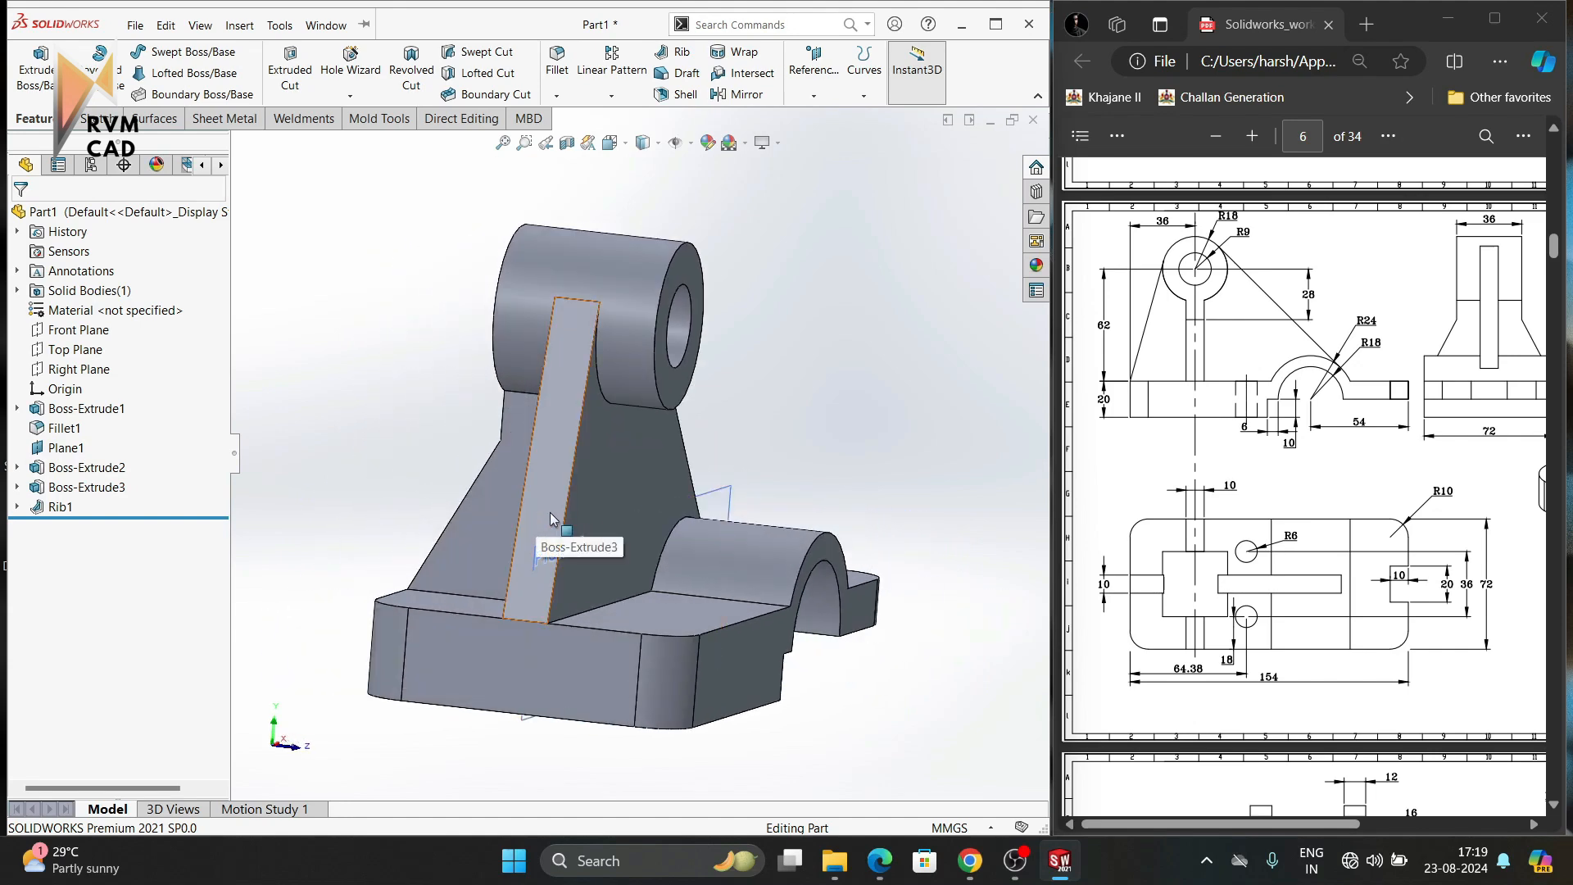
scroll(549, 513, up, 3)
scroll(549, 513, down, 3)
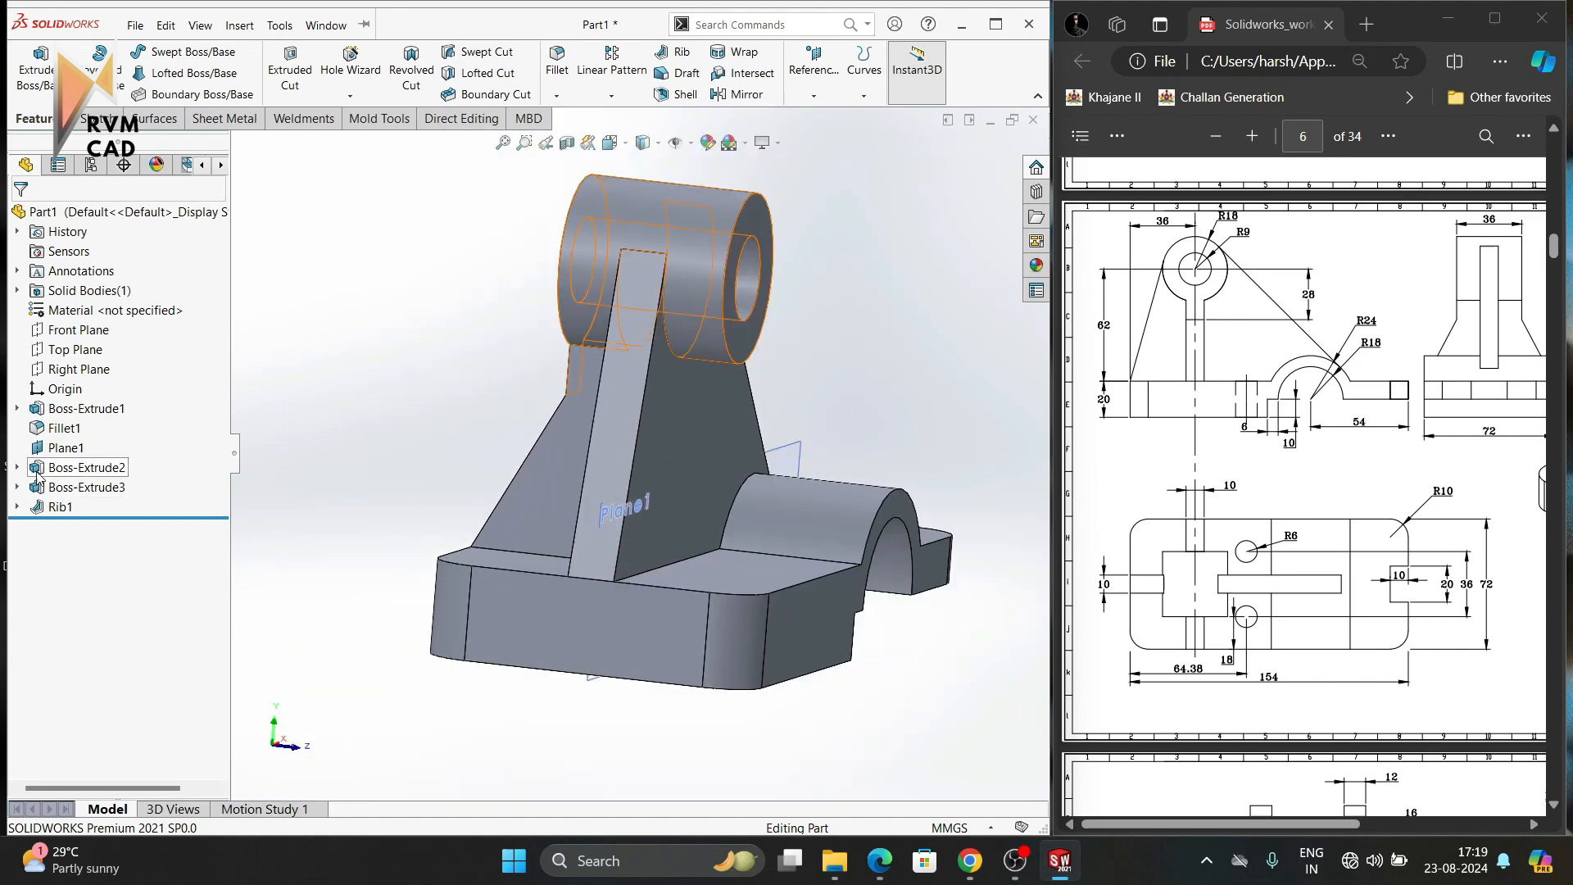
Mirror the Rib1 web about Plane1 onto the other side of the upright rib.
click(68, 450)
middle_drag(527, 500, 557, 491)
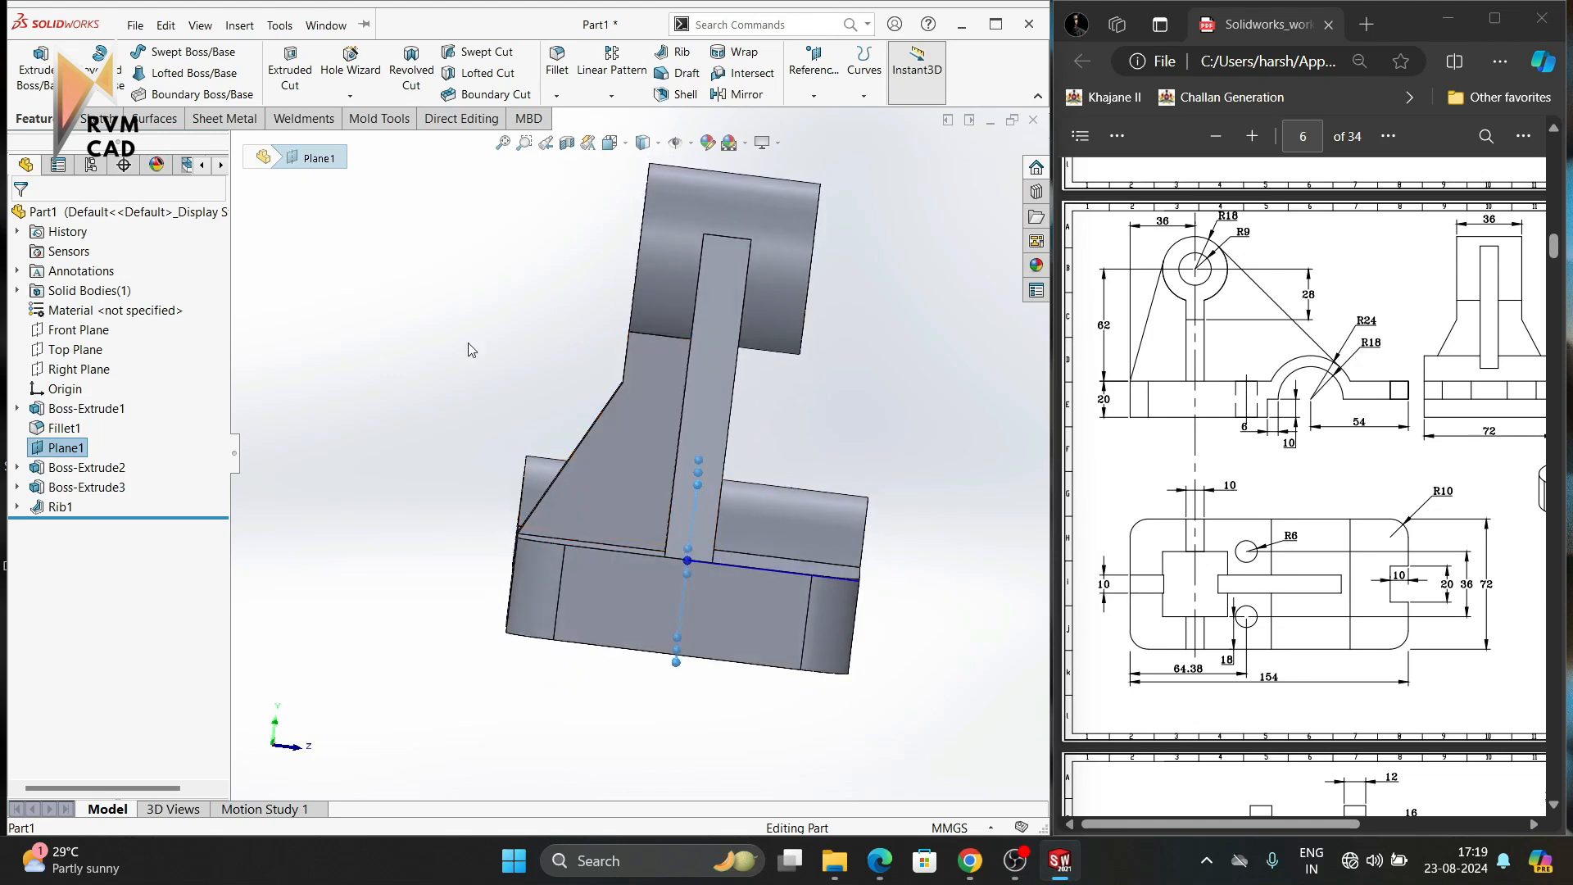
click(742, 94)
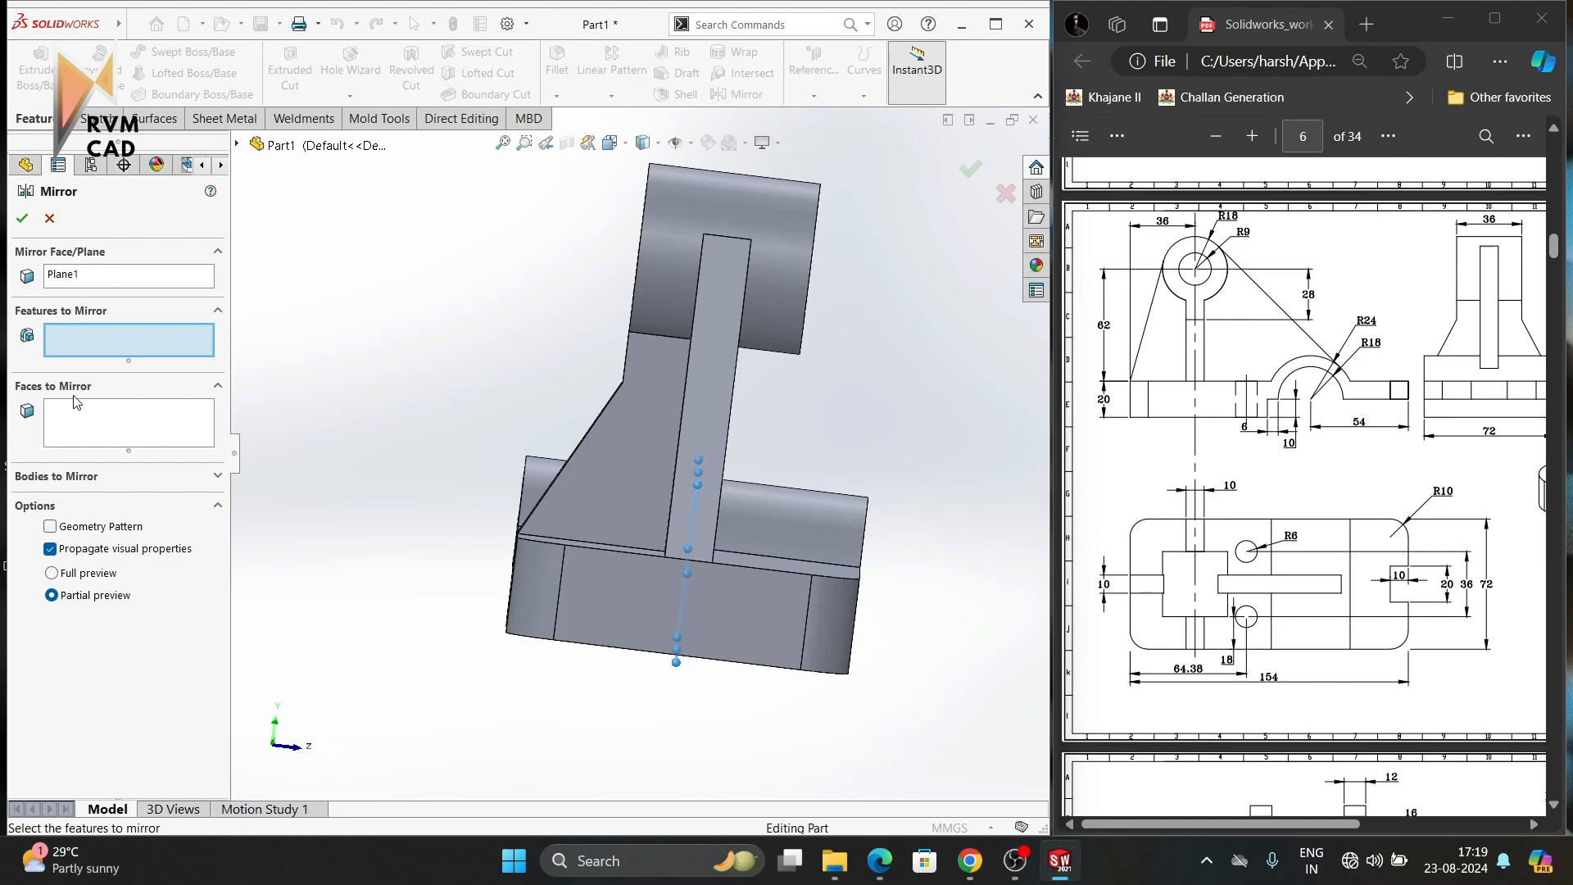
click(237, 145)
click(296, 443)
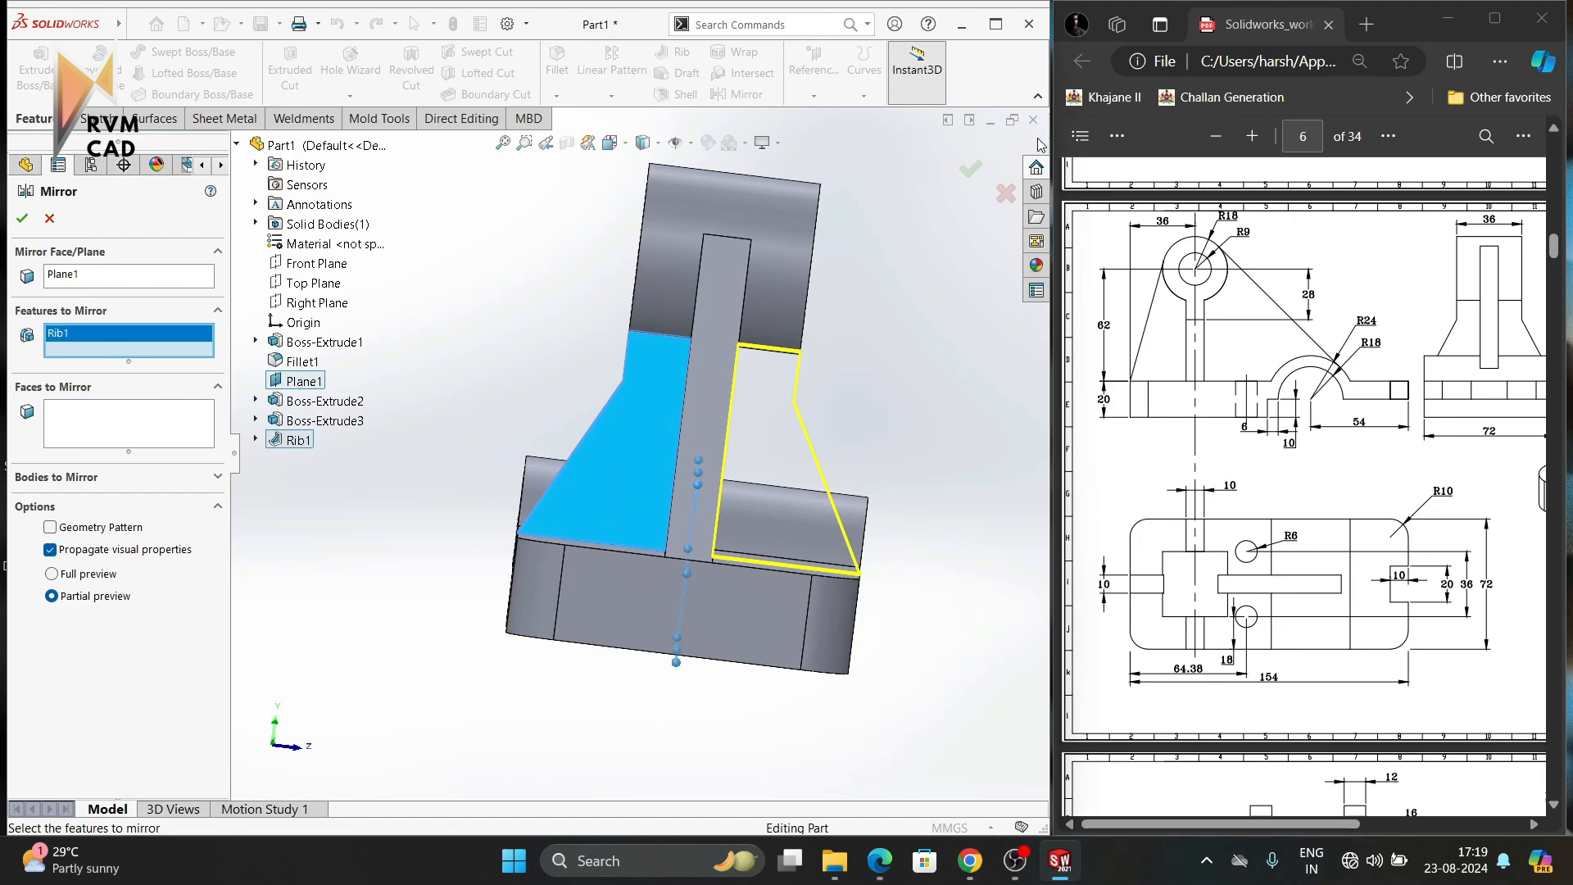
click(973, 171)
middle_drag(888, 427, 852, 528)
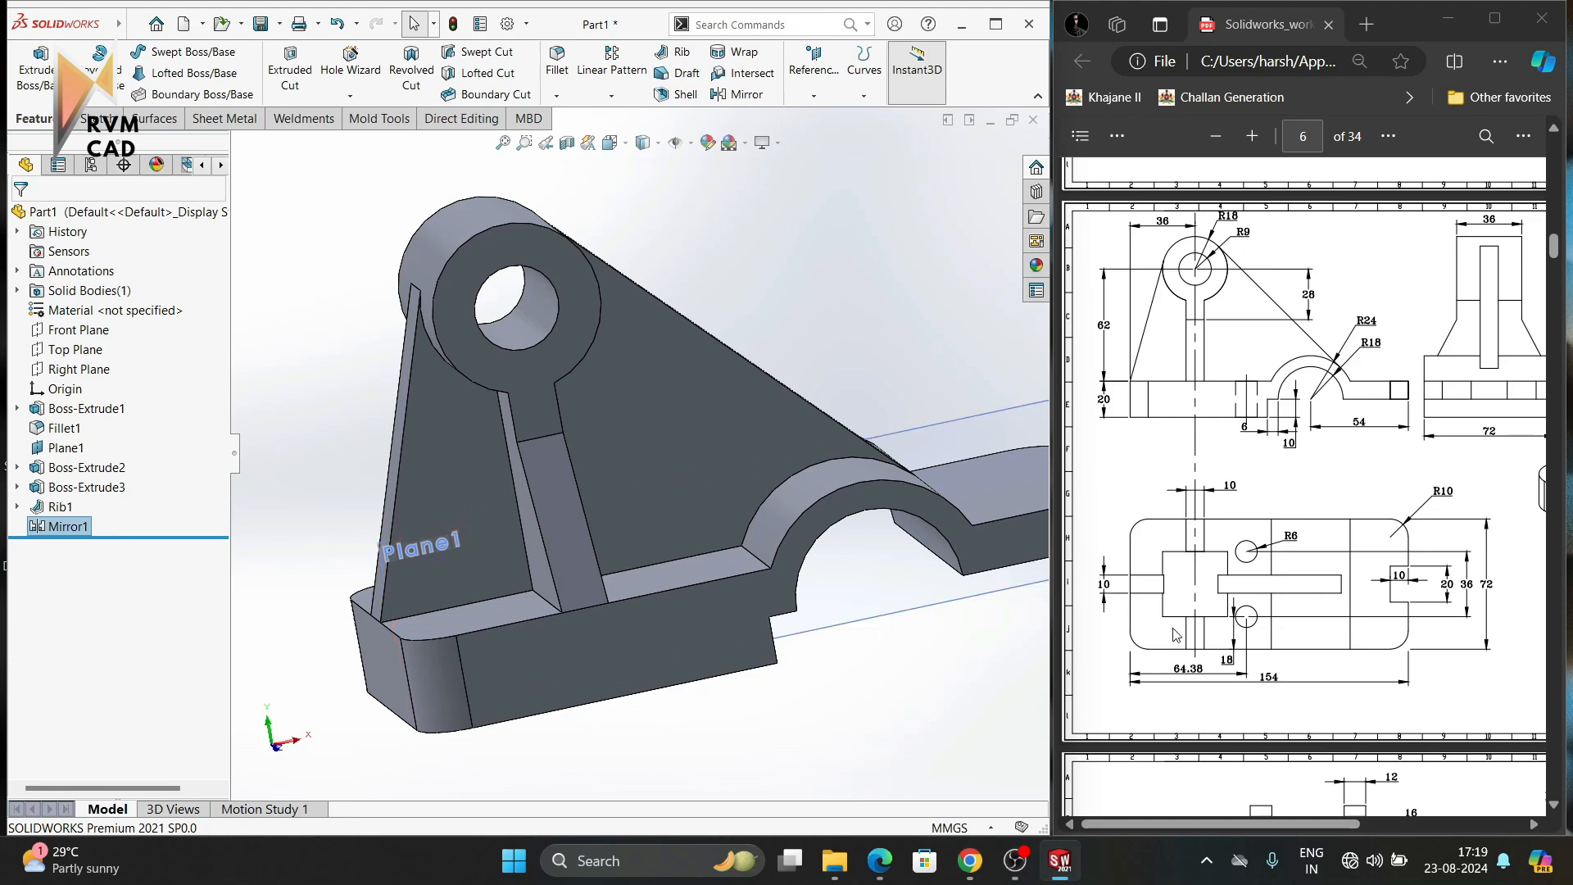
Start a new sketch on the flat top face of the base between the ring boss and the arch.
middle_drag(895, 549, 685, 416)
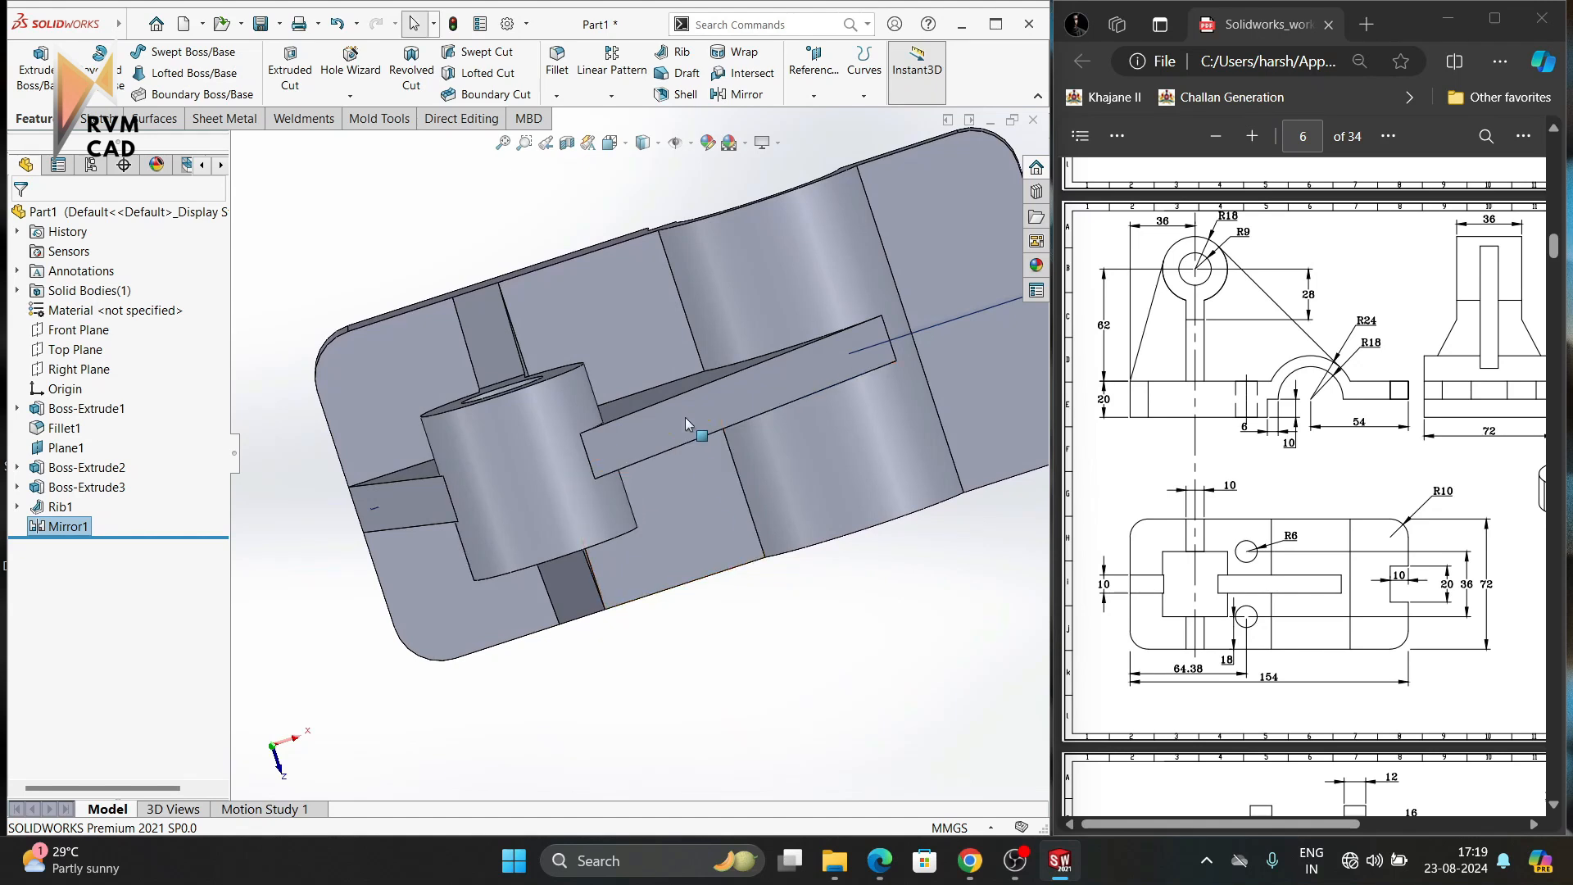
click(675, 537)
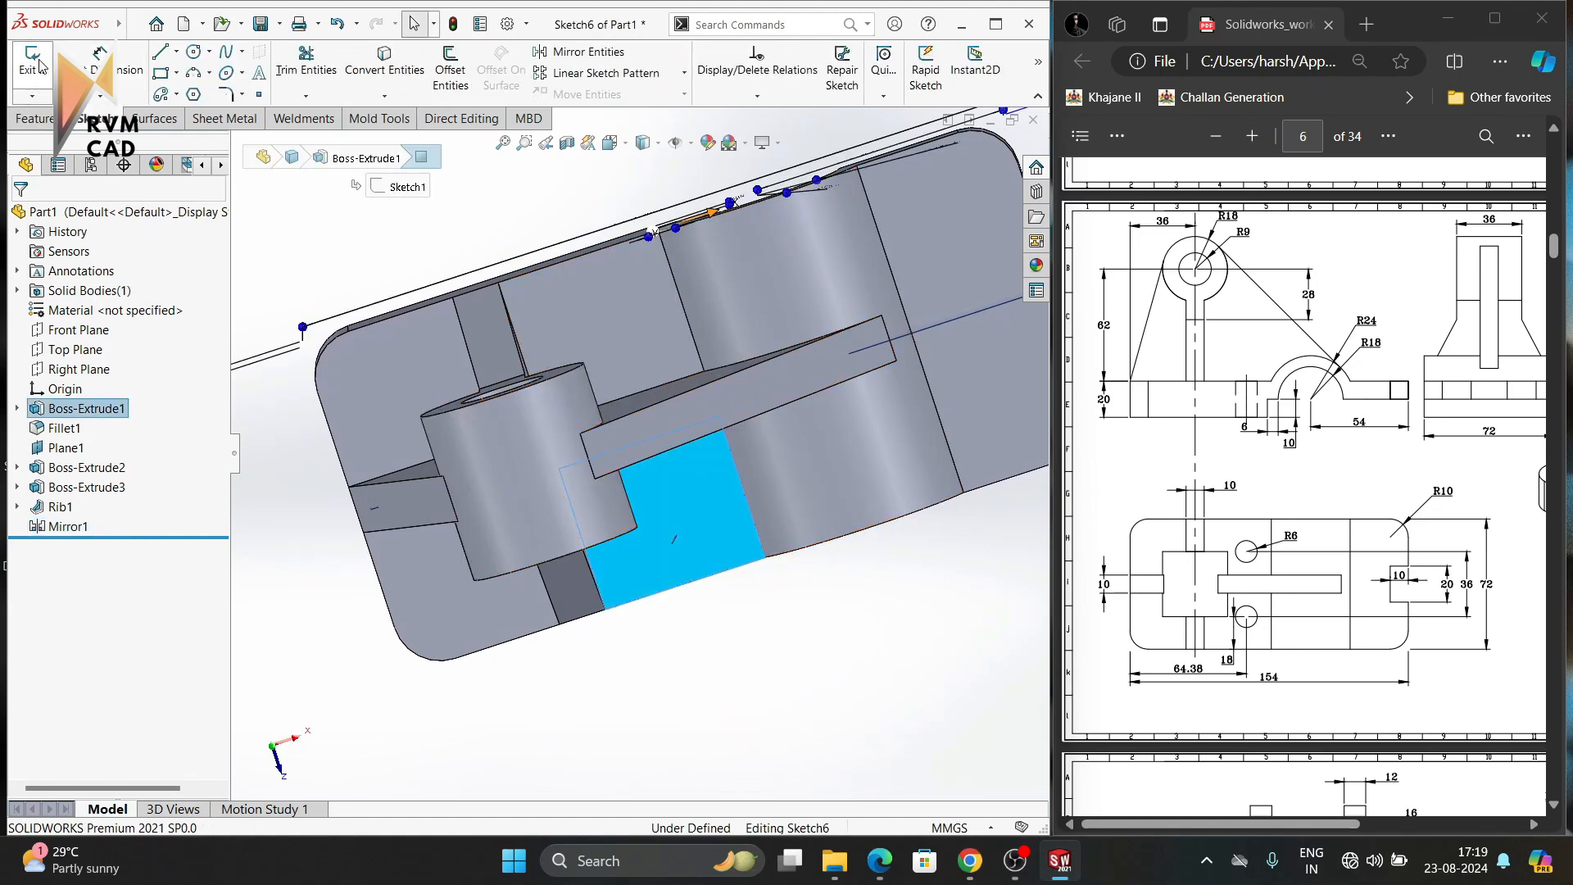
key(Escape)
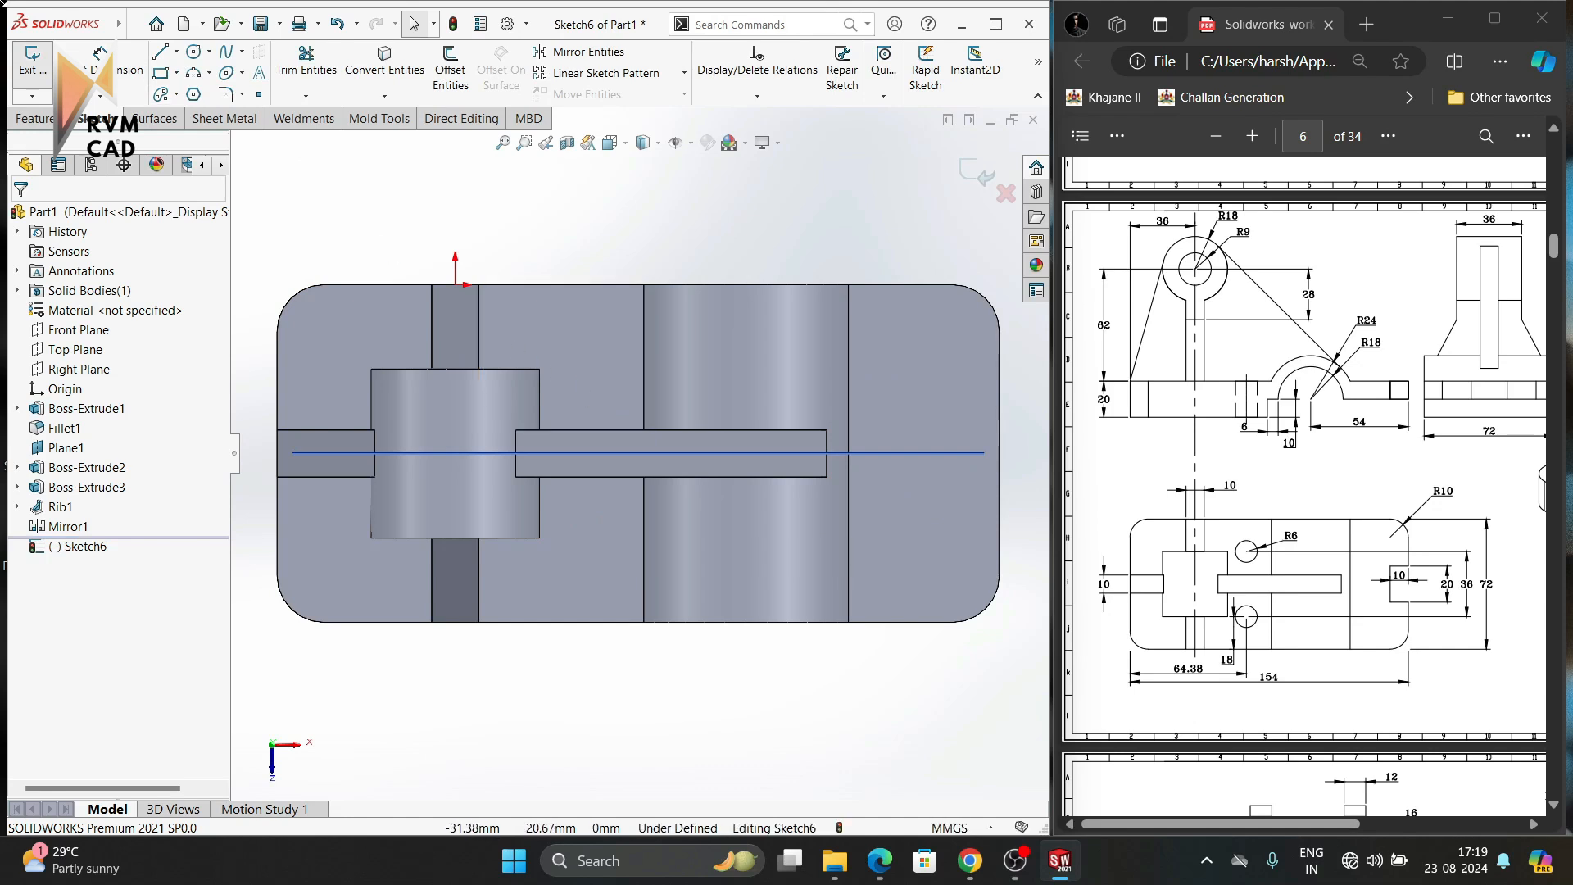
Draw two circles between the ring boss and the arch, one on each side of the long rib, the first about 6.5 mm in radius.
click(194, 51)
click(581, 357)
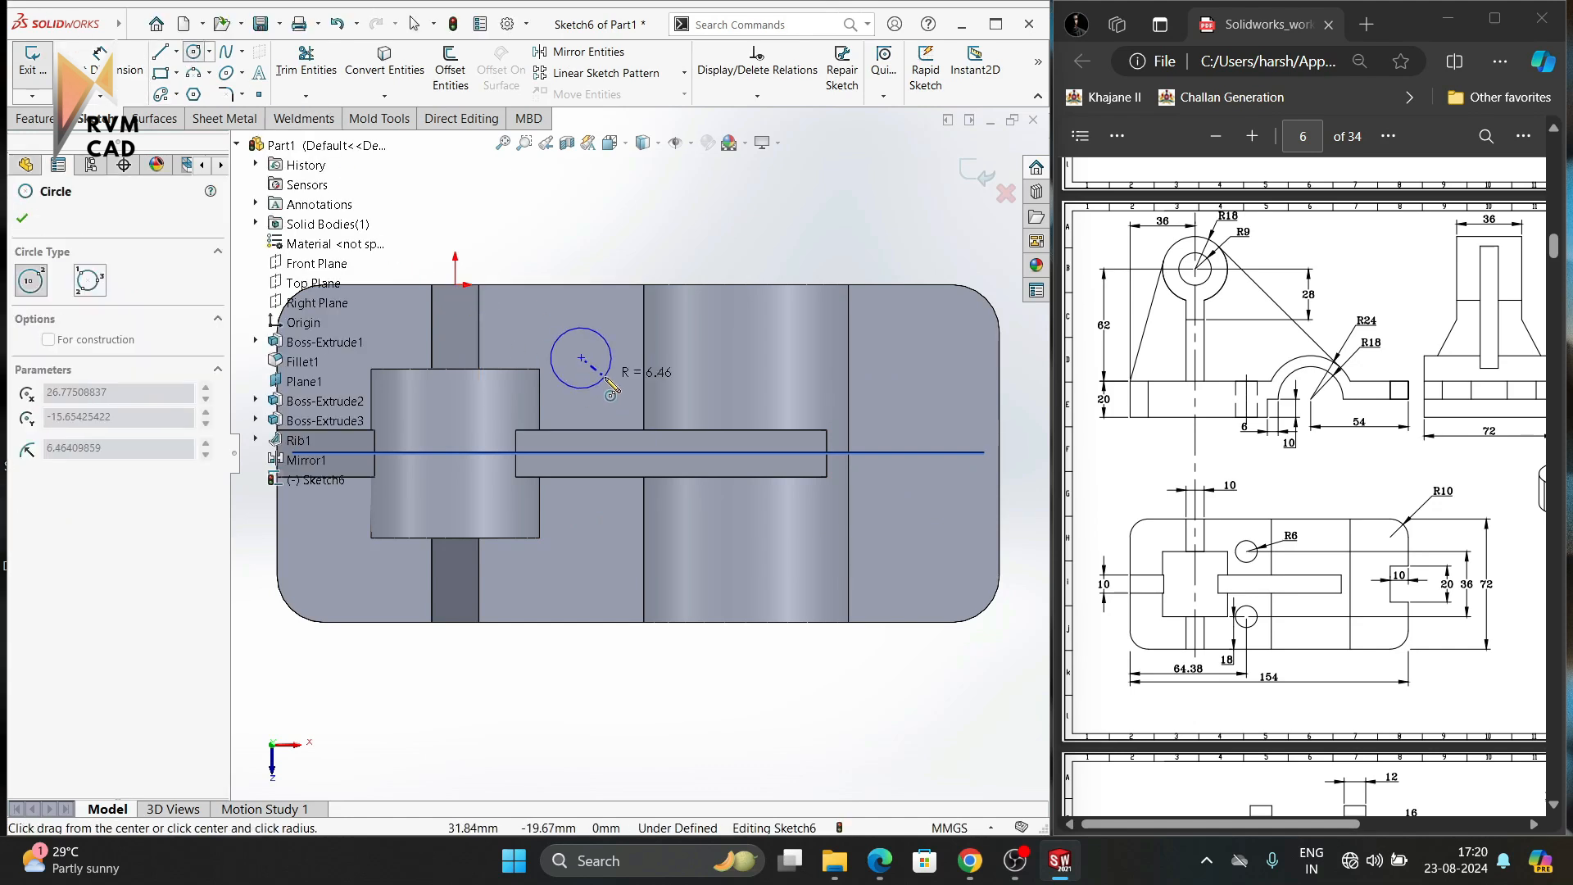
click(611, 366)
key(Escape)
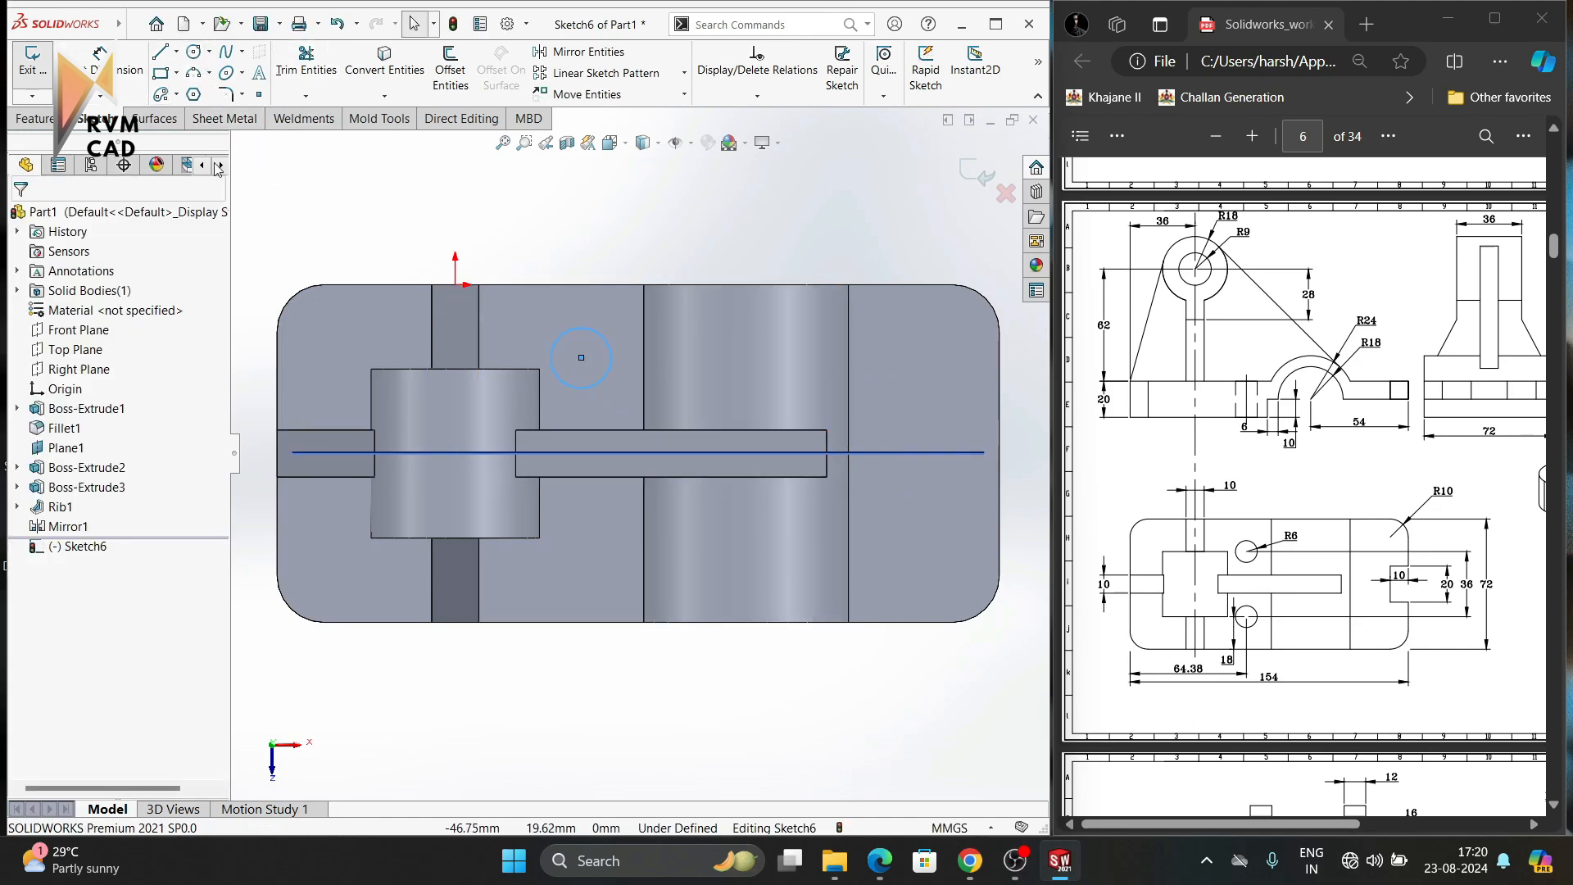
click(193, 51)
click(581, 574)
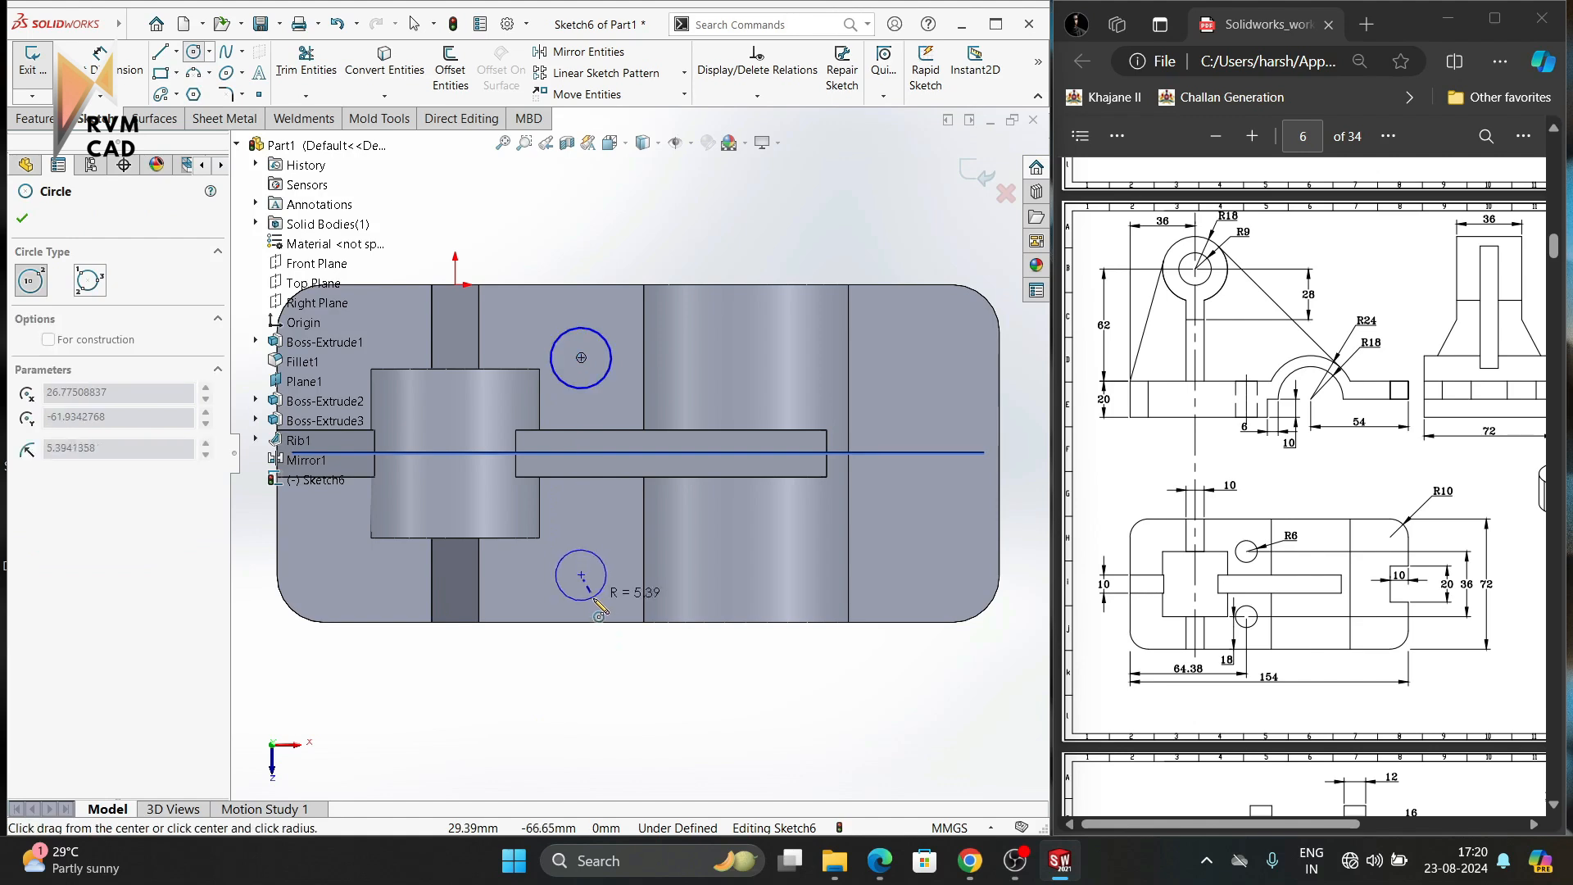
click(594, 601)
key(Escape)
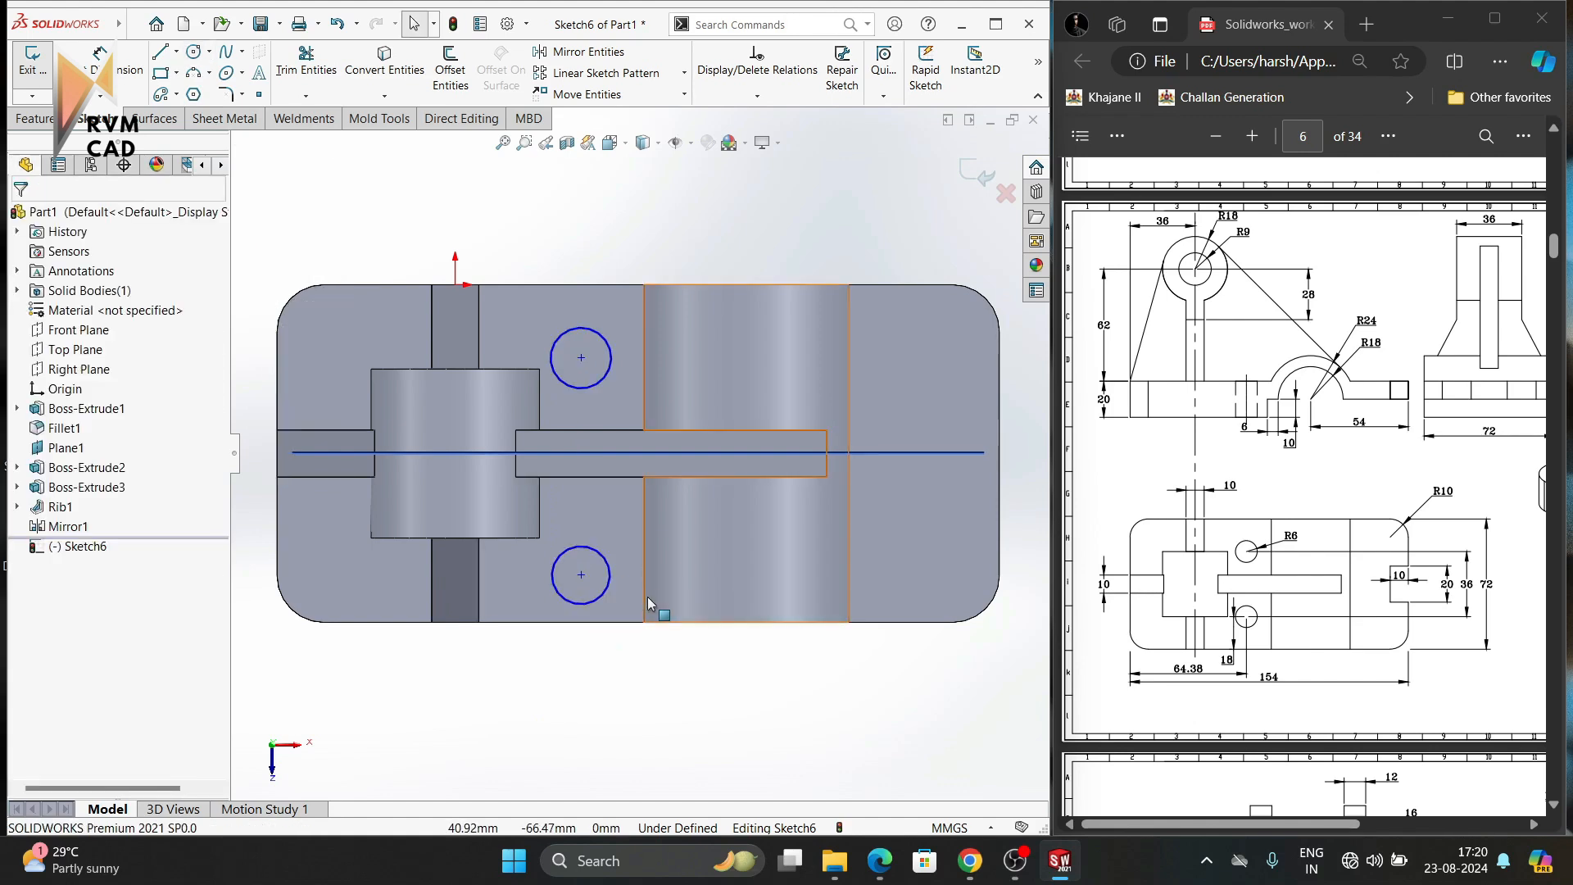
Dimension the circle nearer the origin with a 12 mm diameter.
click(100, 61)
click(606, 332)
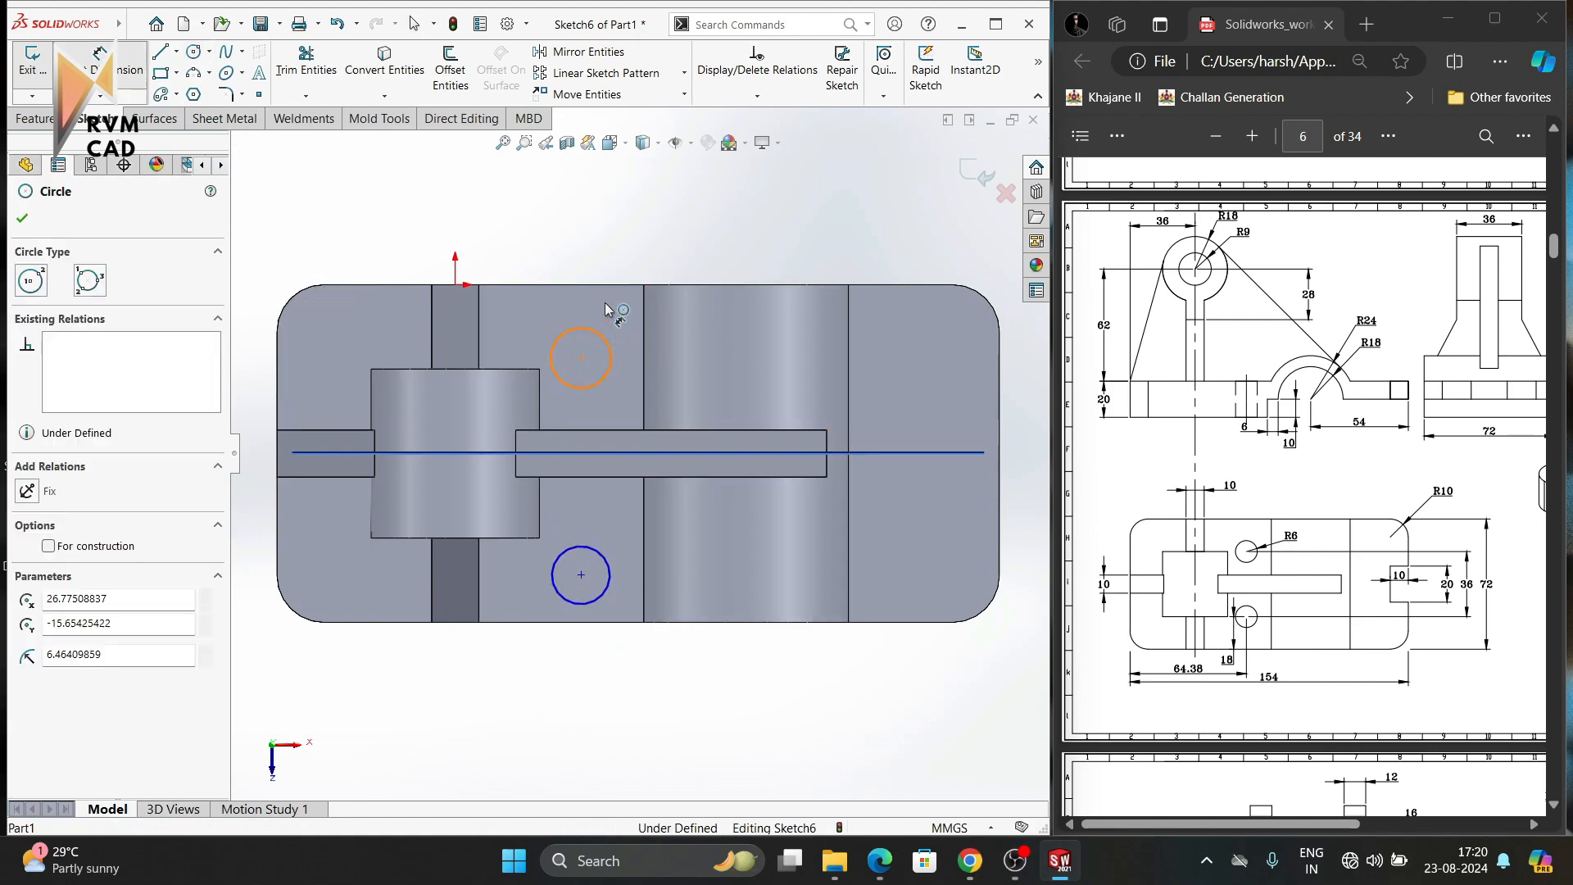
click(623, 248)
text(12)
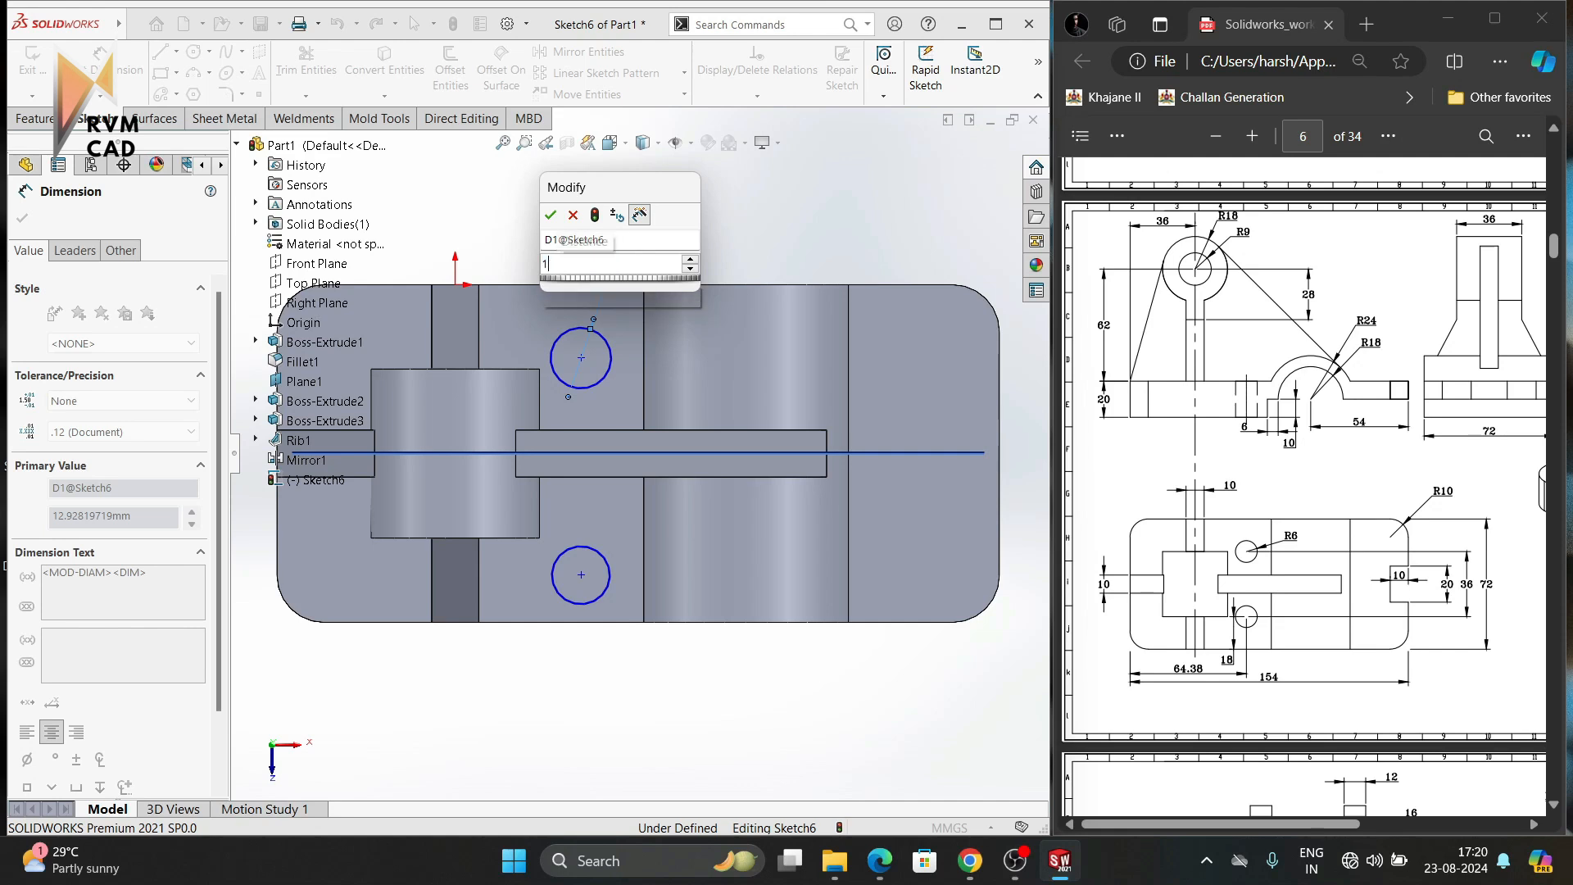
key(Return)
key(Escape)
Make the two hole circles equal in size with an Equal relation.
click(606, 341)
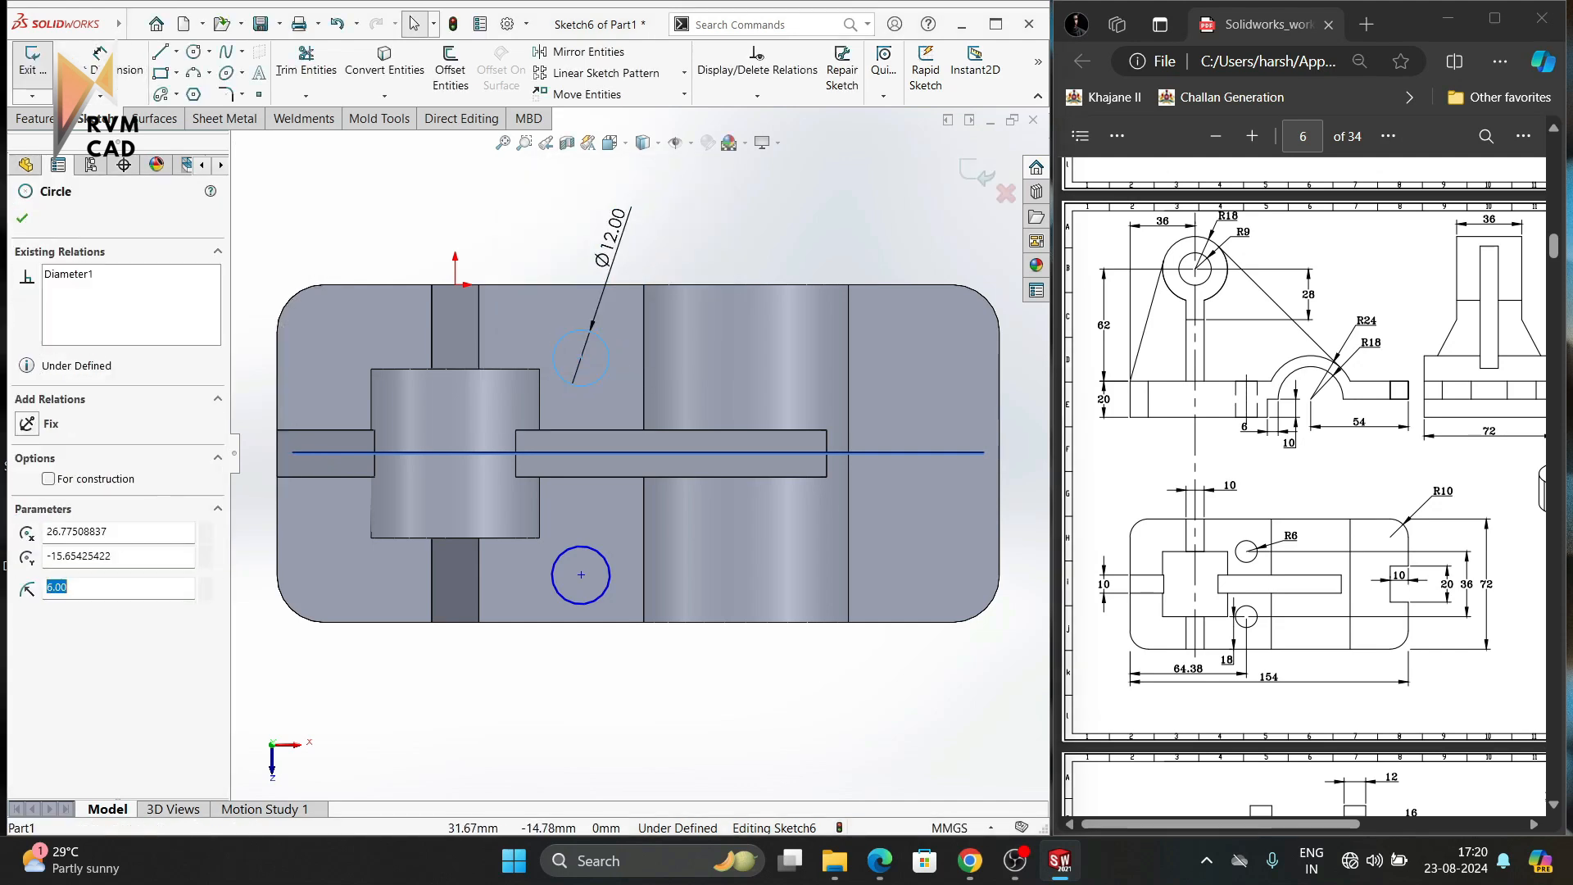
ctrl+click(594, 549)
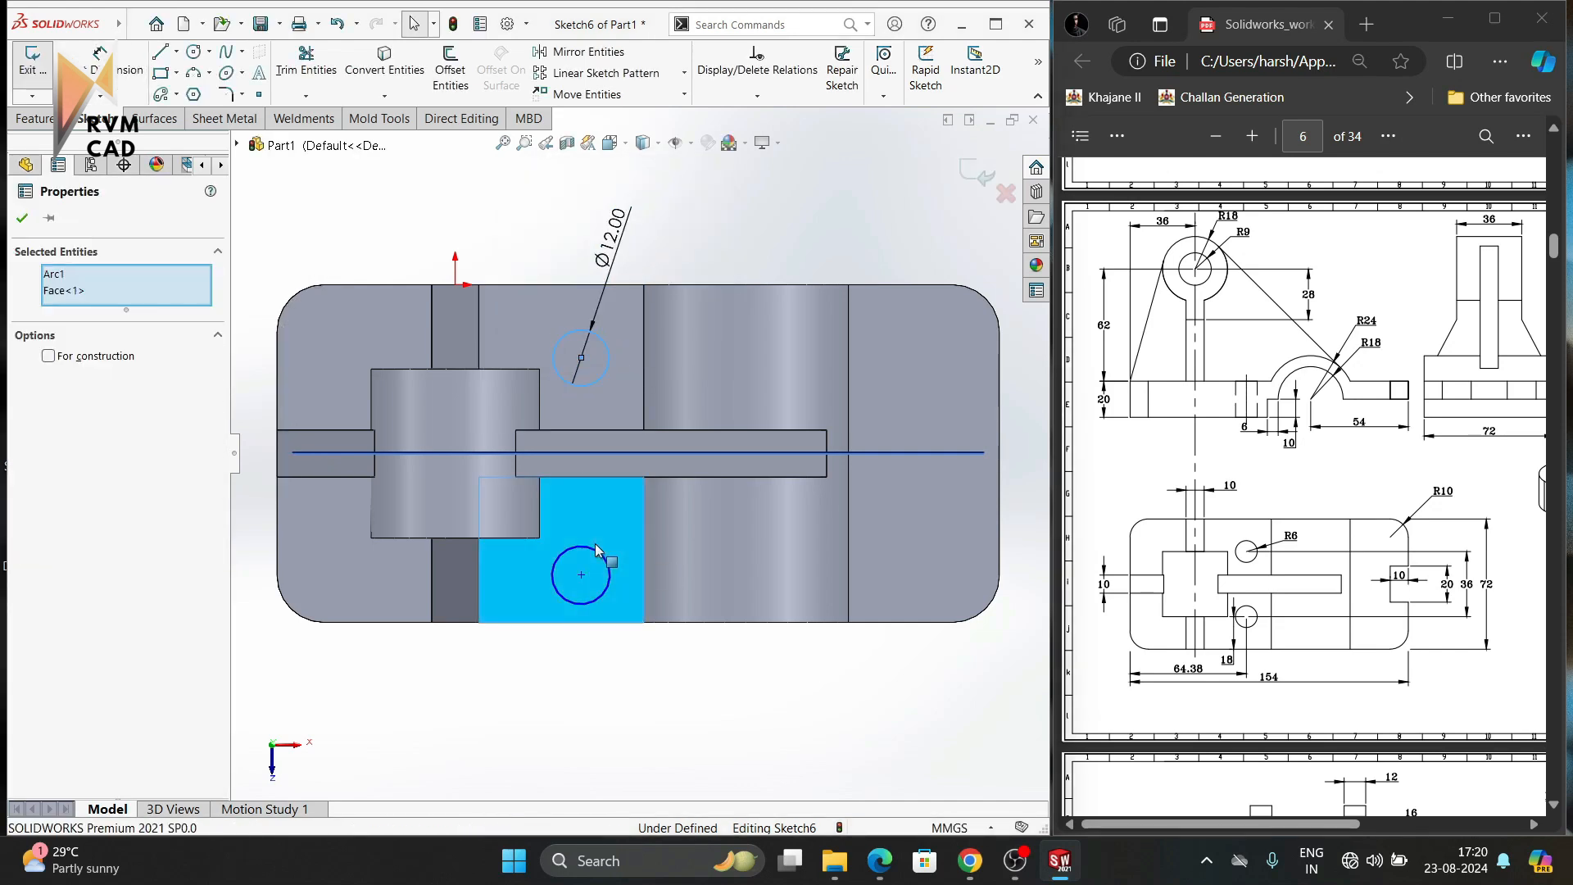
key(Escape)
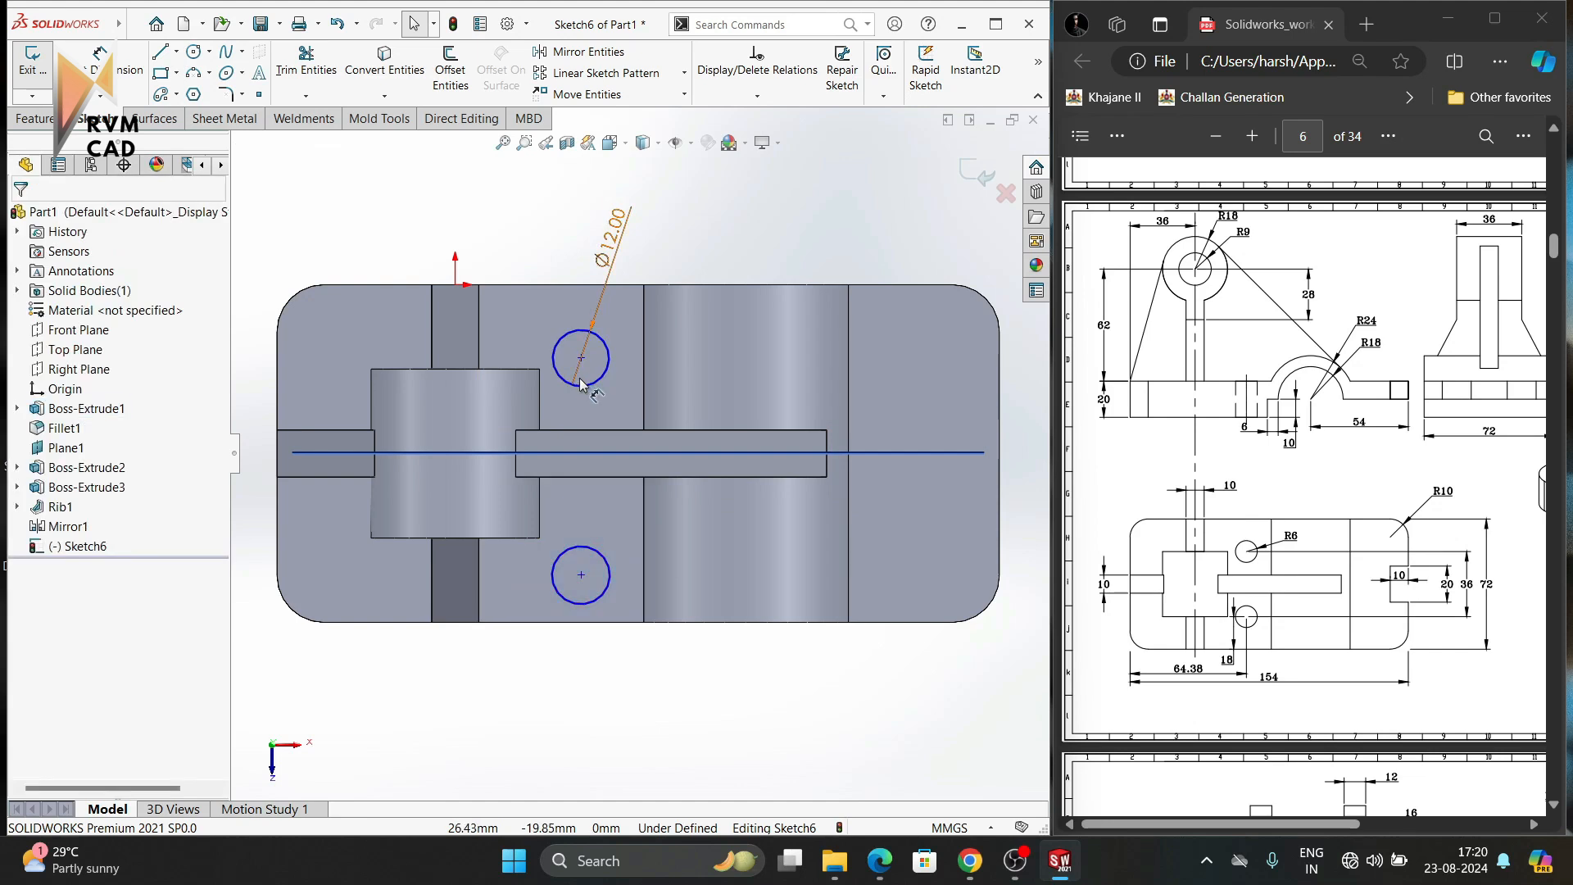
click(585, 385)
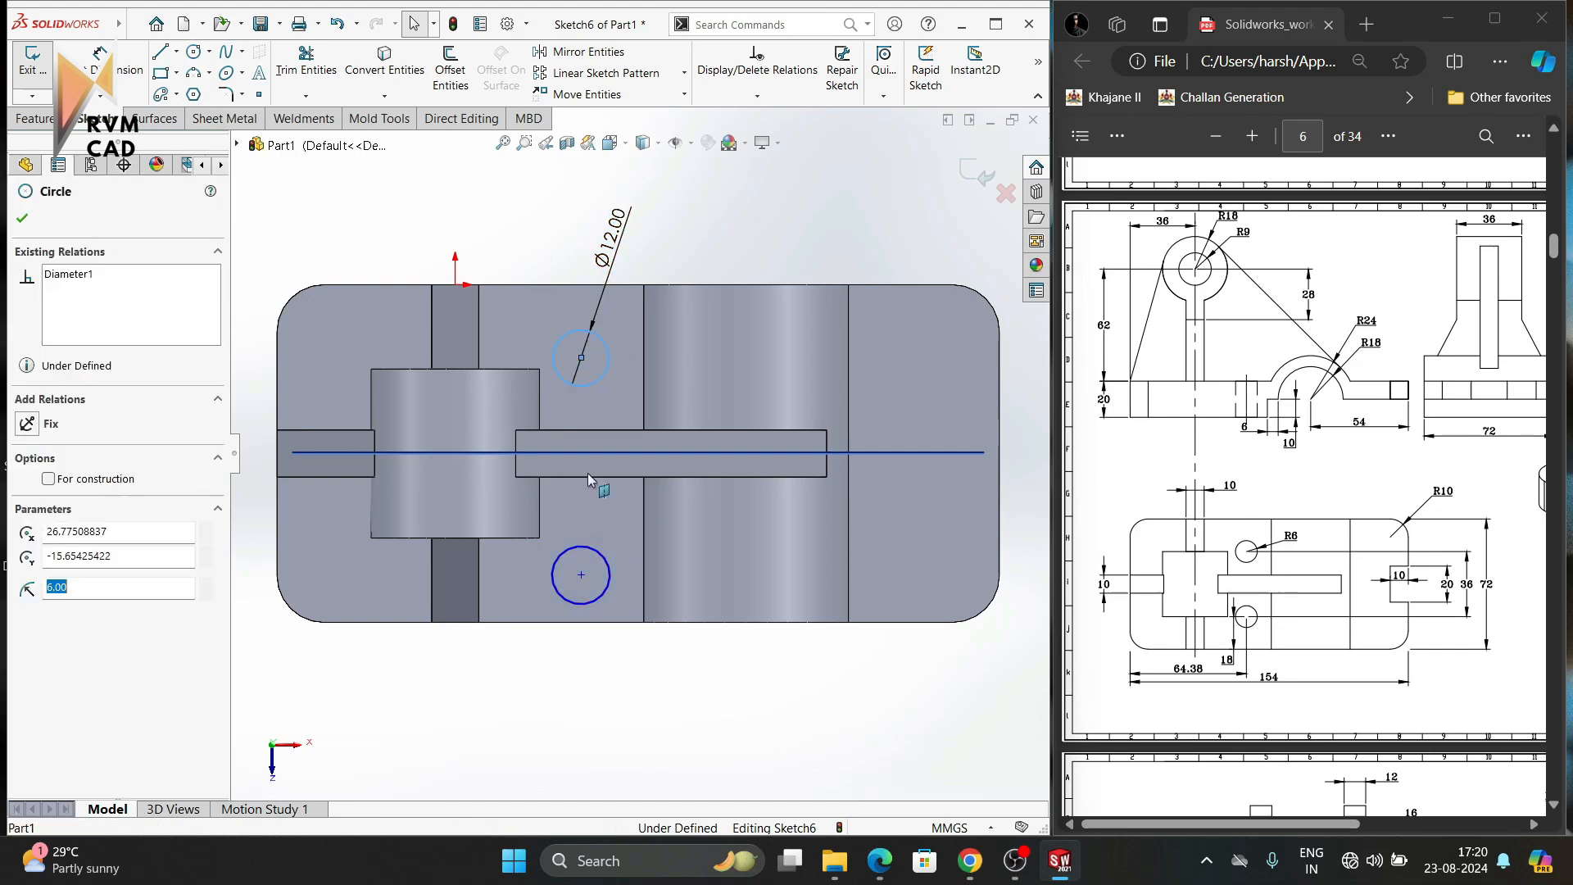
ctrl+click(602, 554)
click(49, 581)
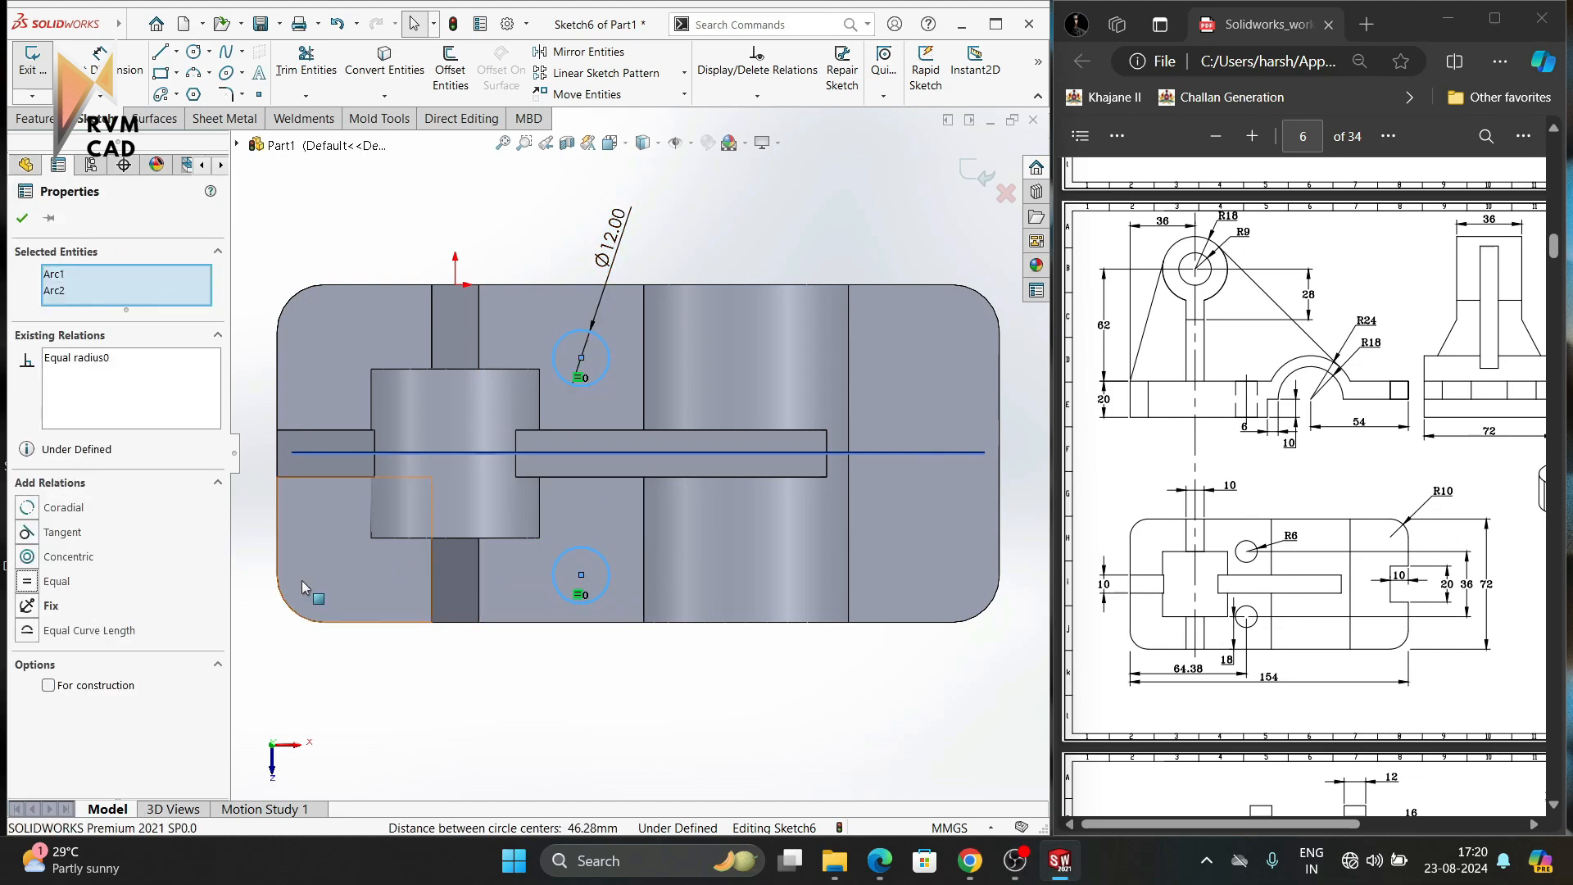
key(Escape)
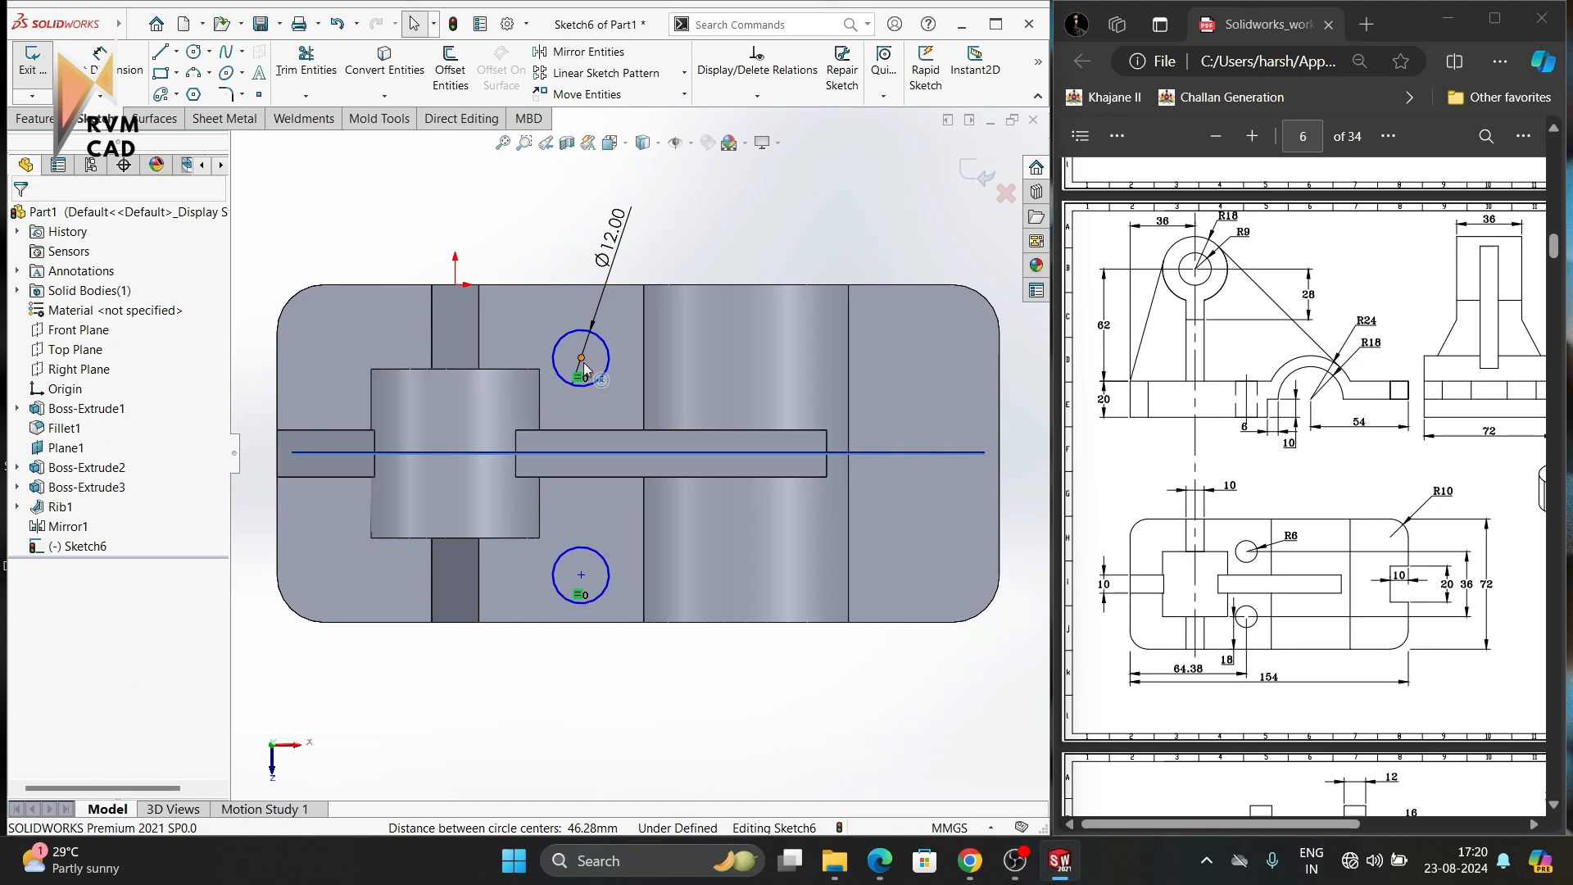
Align the two circle centres with a Vertical relation and shift the circles slightly towards the arch.
click(581, 575)
ctrl+click(583, 576)
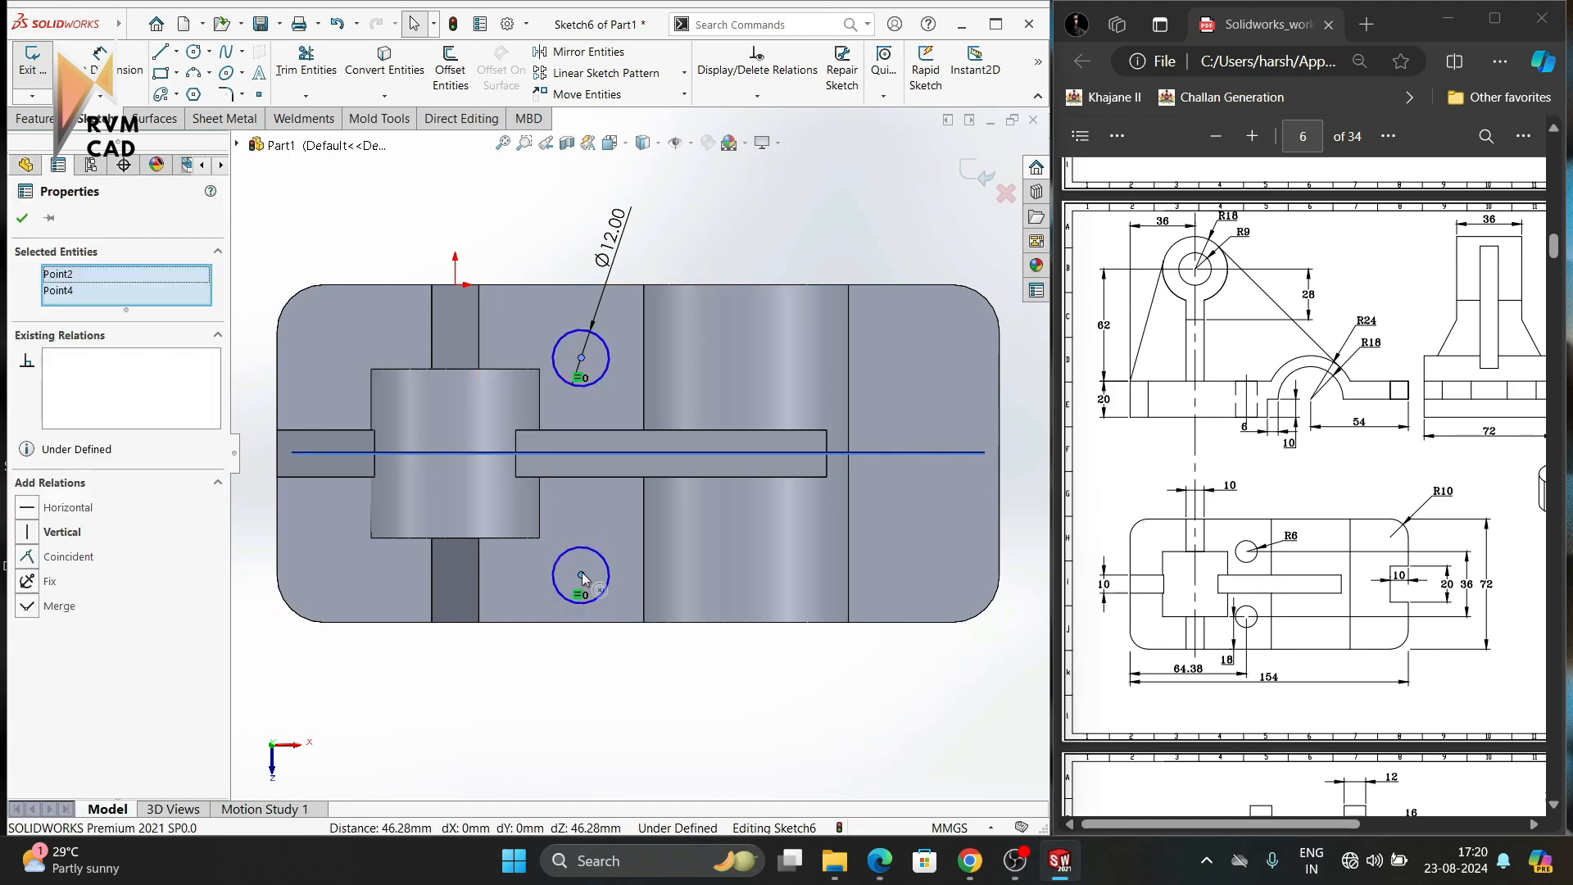
click(27, 533)
key(Escape)
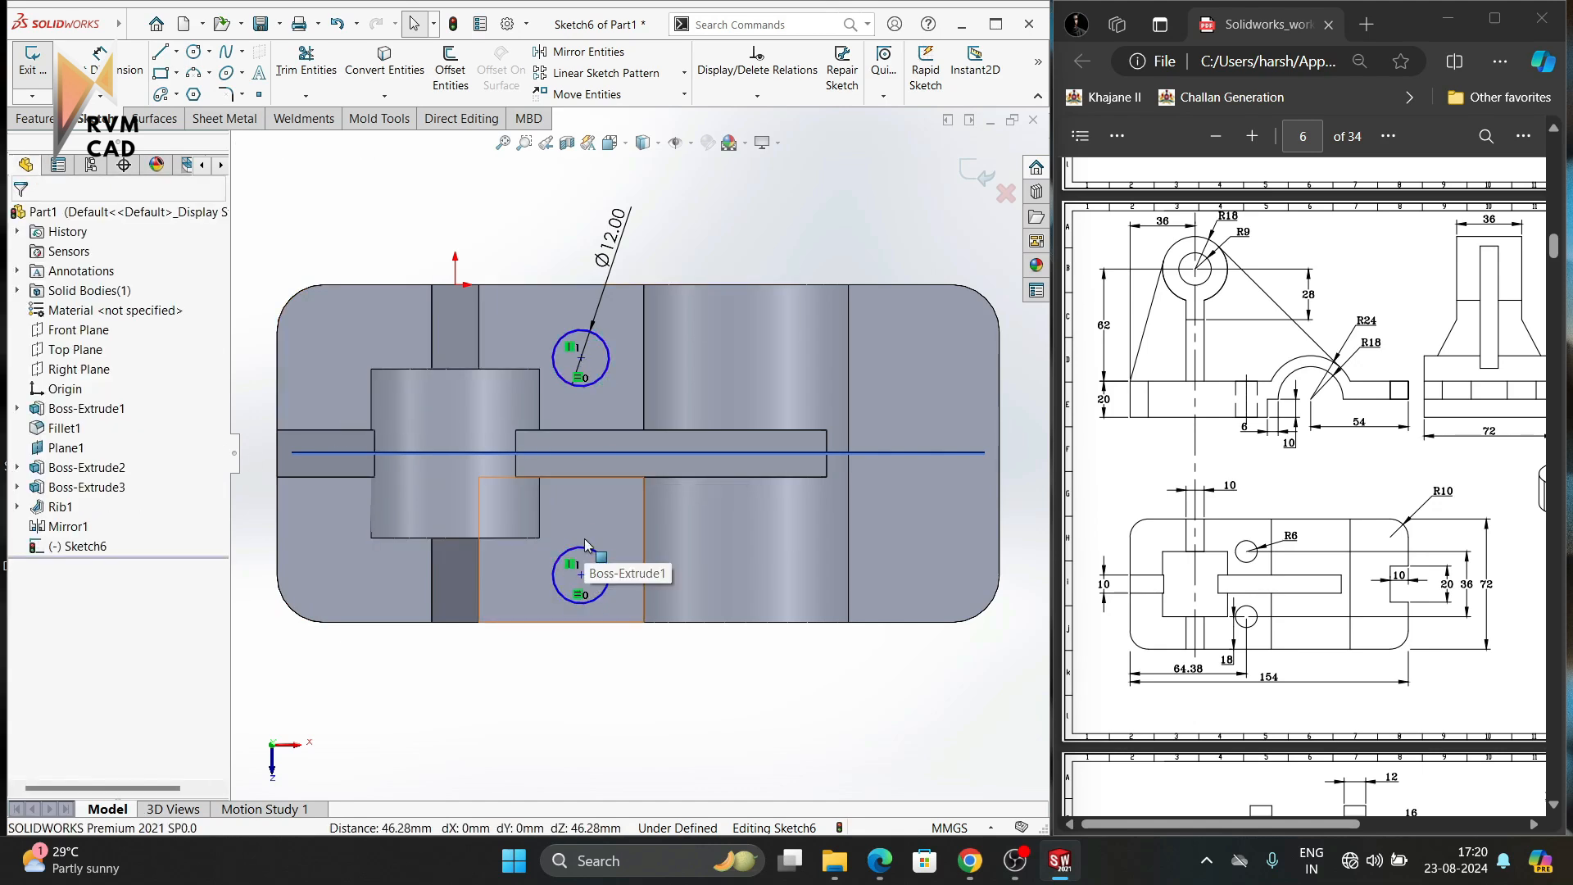
drag(581, 574, 589, 562)
click(616, 687)
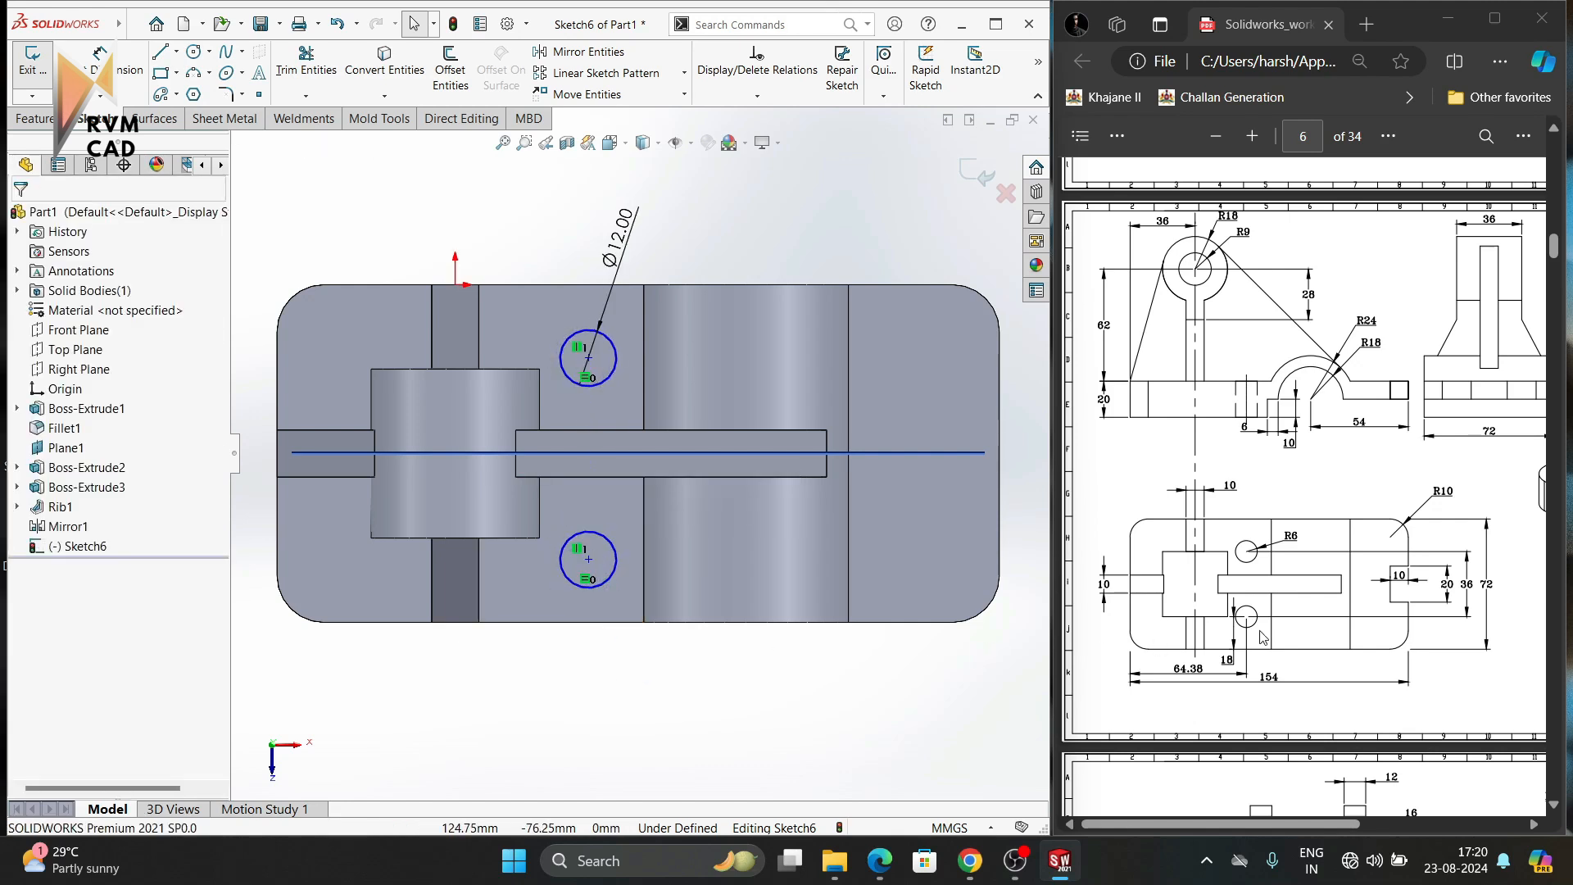
Dimension the centre of the circle farther from the origin at 18 mm from the base's nearest long edge.
click(119, 64)
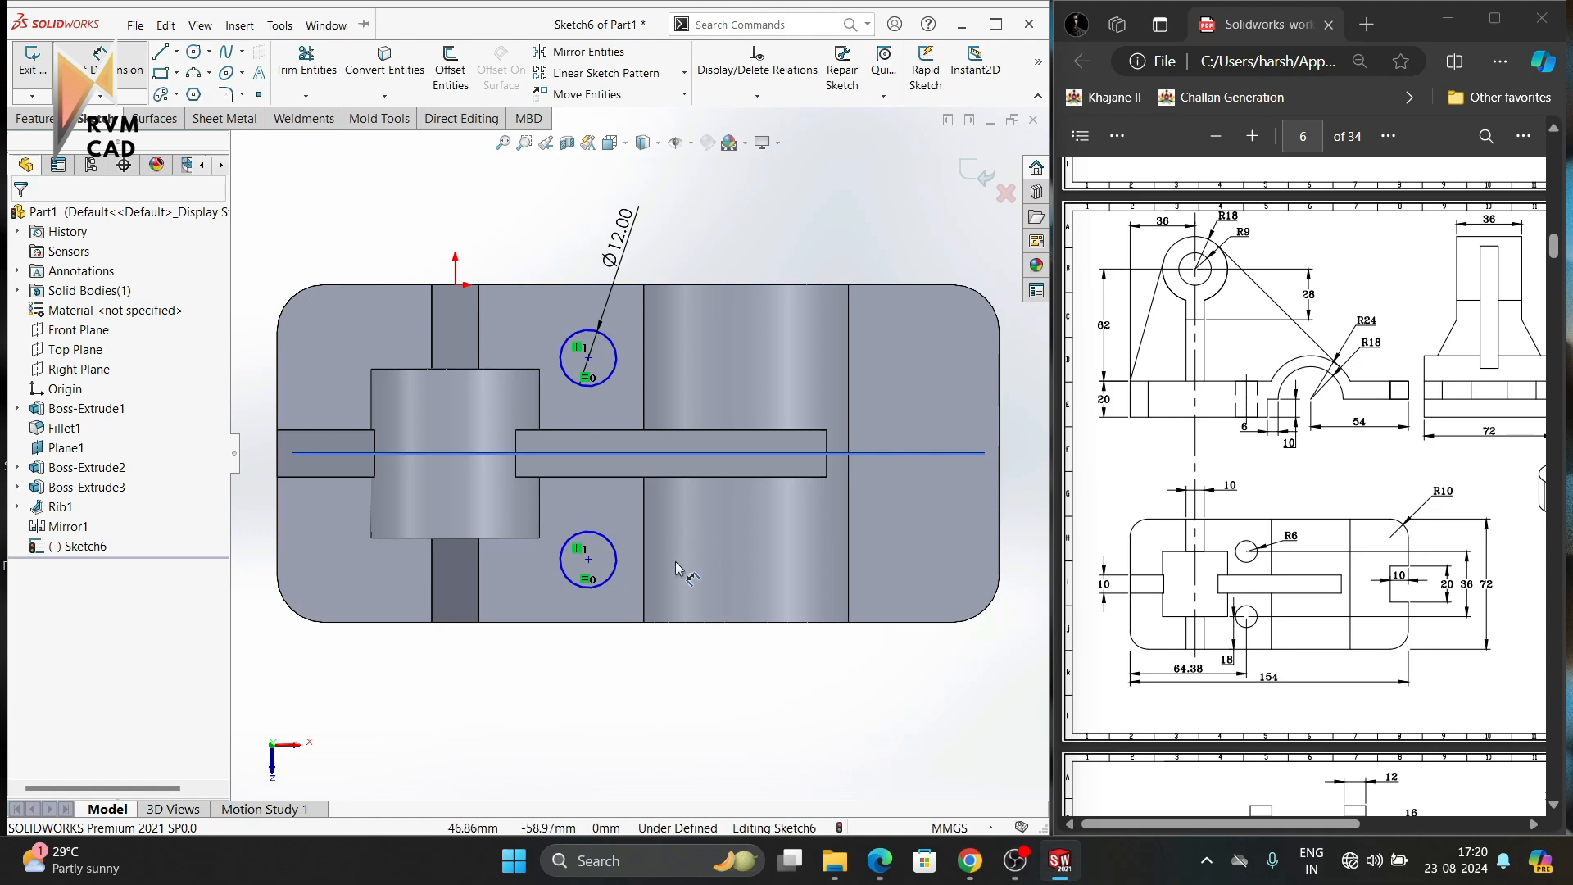
click(589, 559)
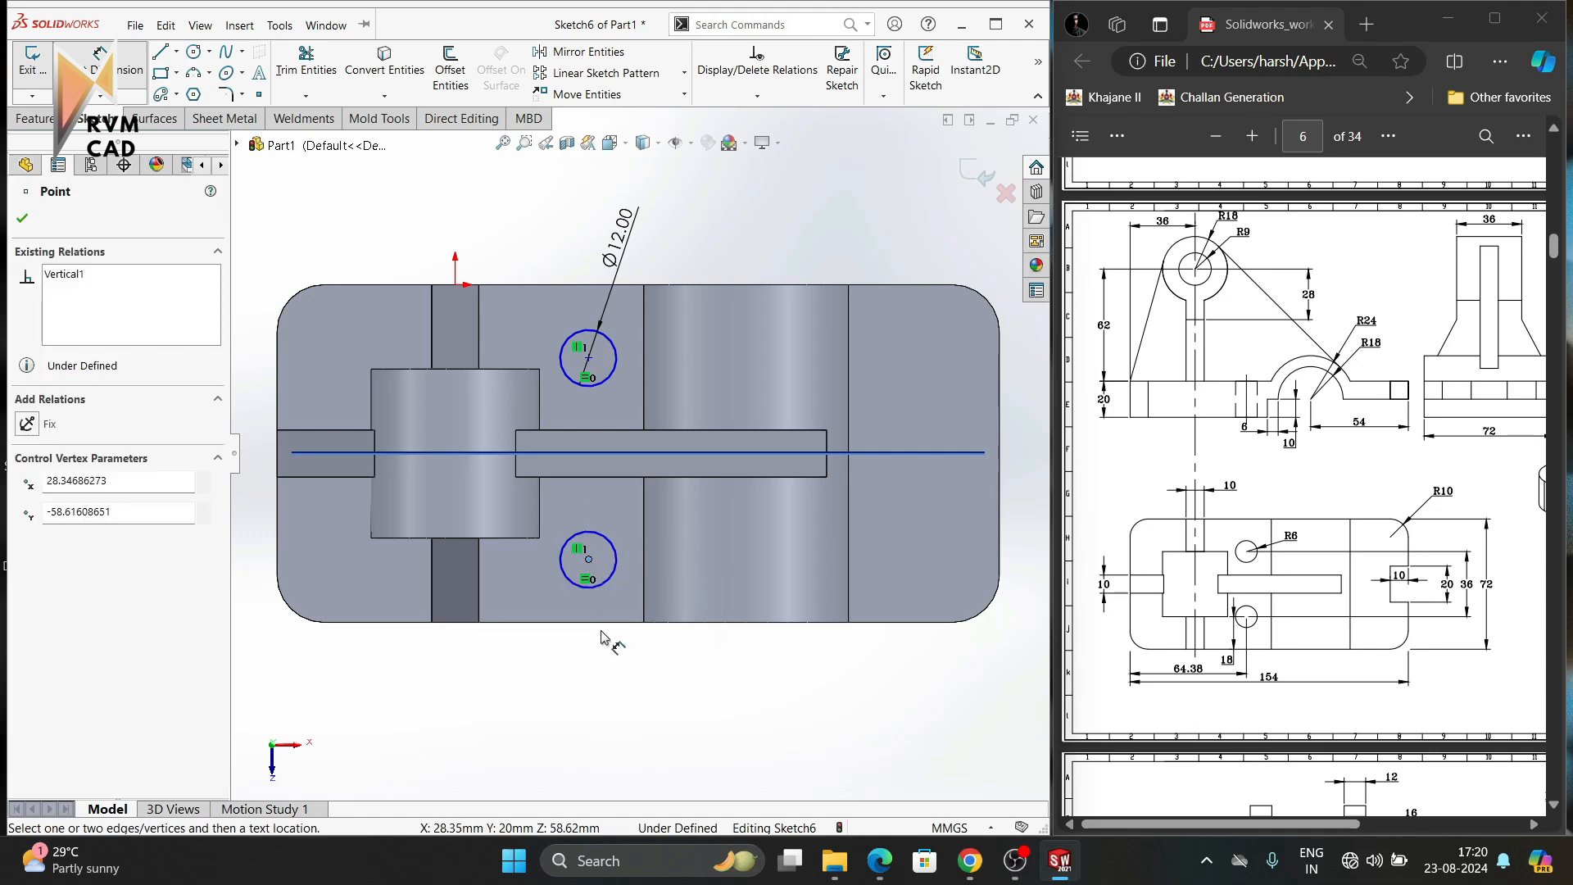
click(602, 629)
click(529, 592)
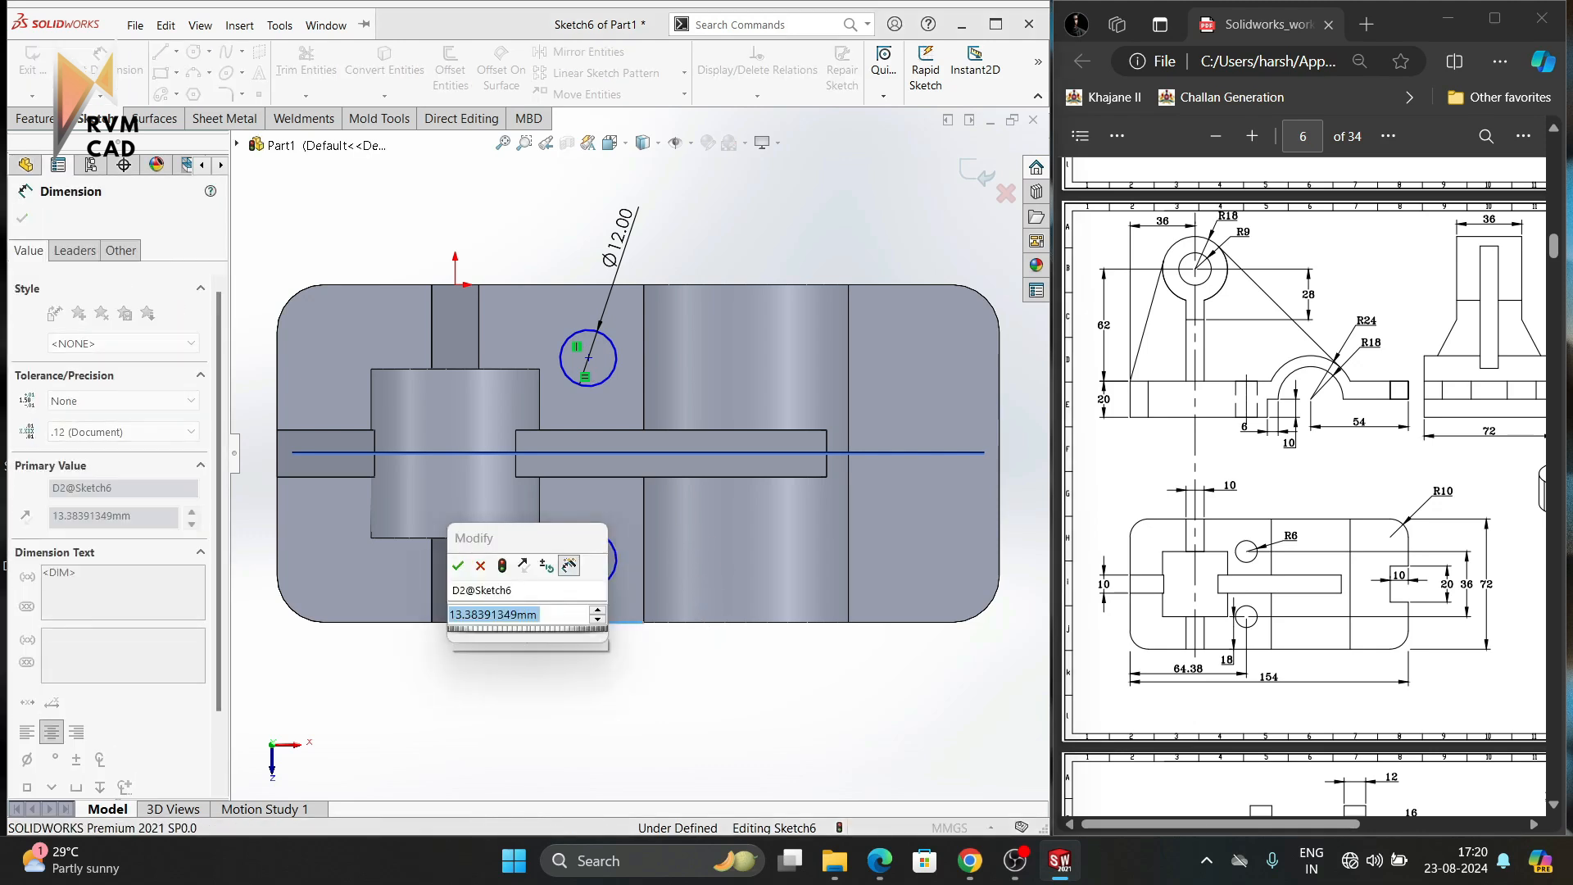
text(18)
key(Return)
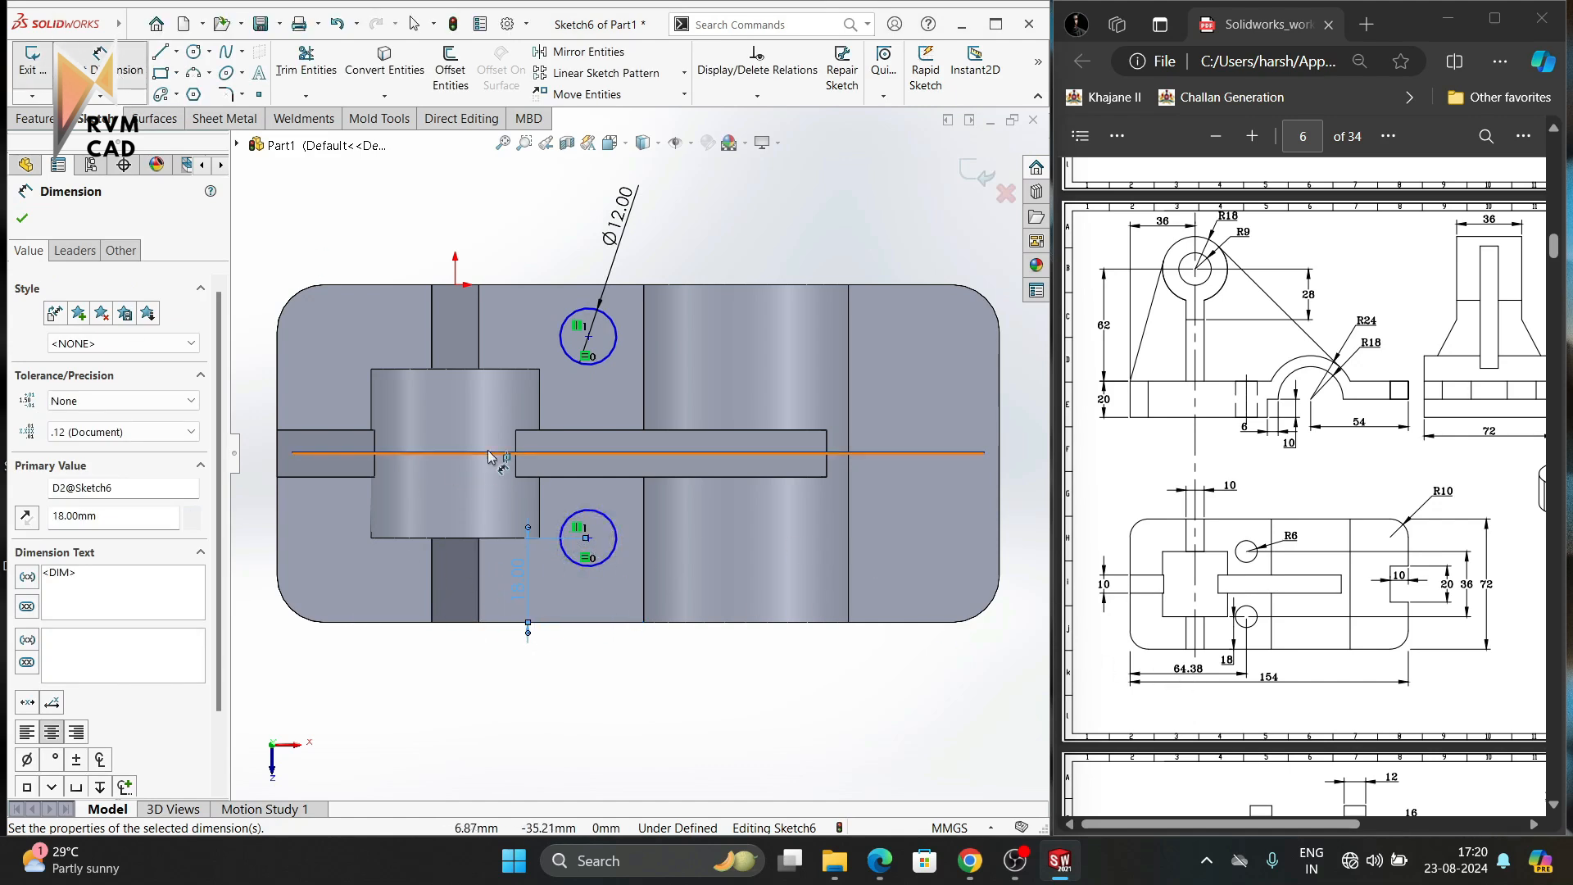
Dimension the same circle centre at 64.38 mm from the base's short edge on the ring boss side.
click(591, 539)
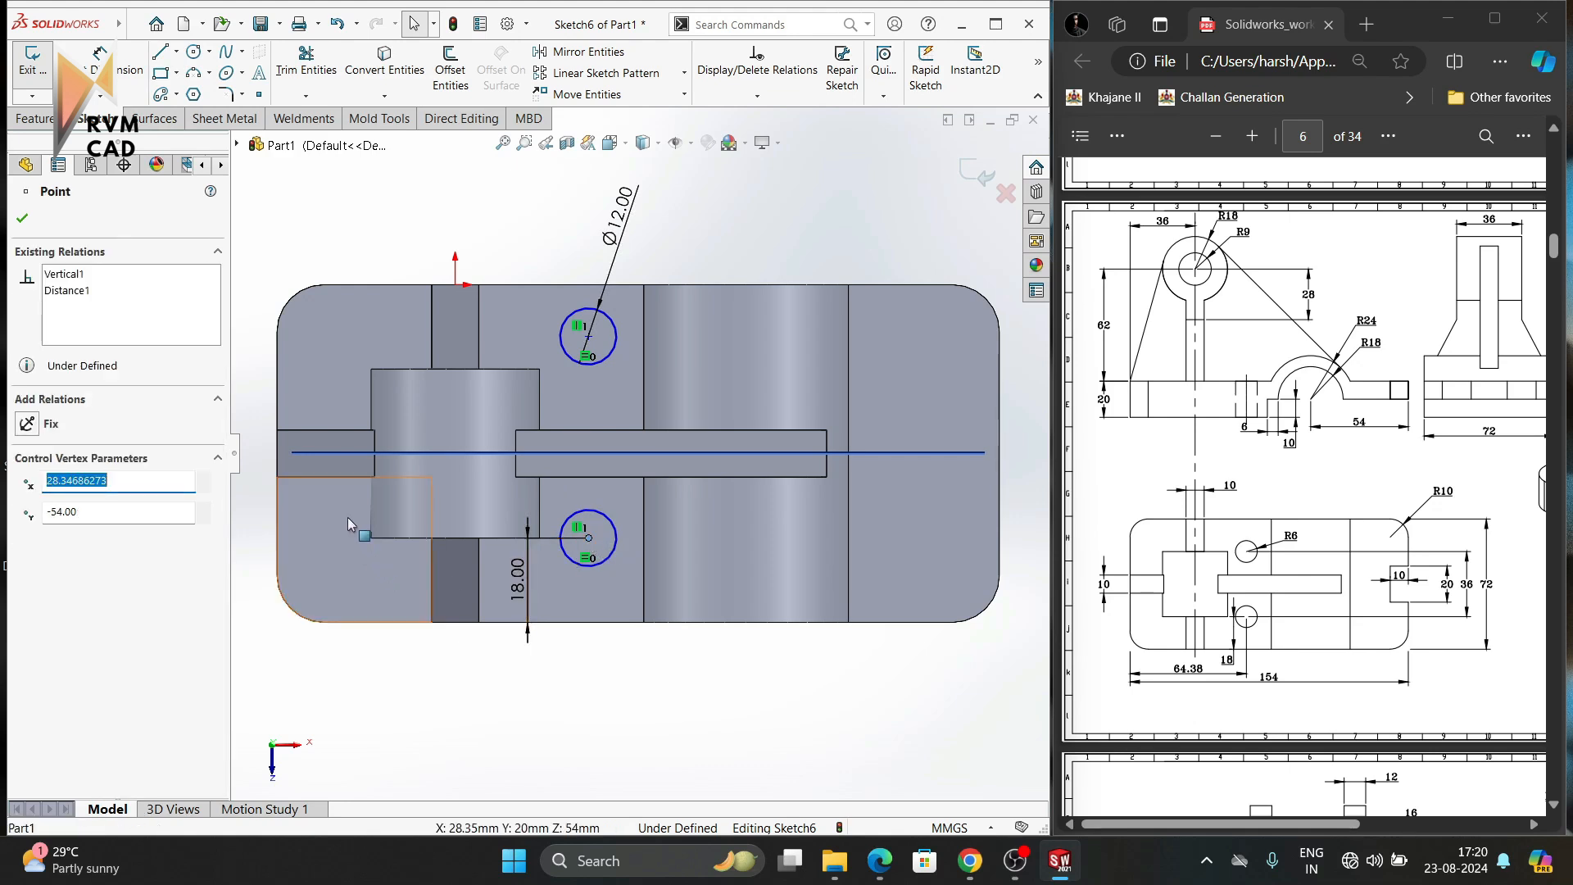
click(121, 69)
click(589, 539)
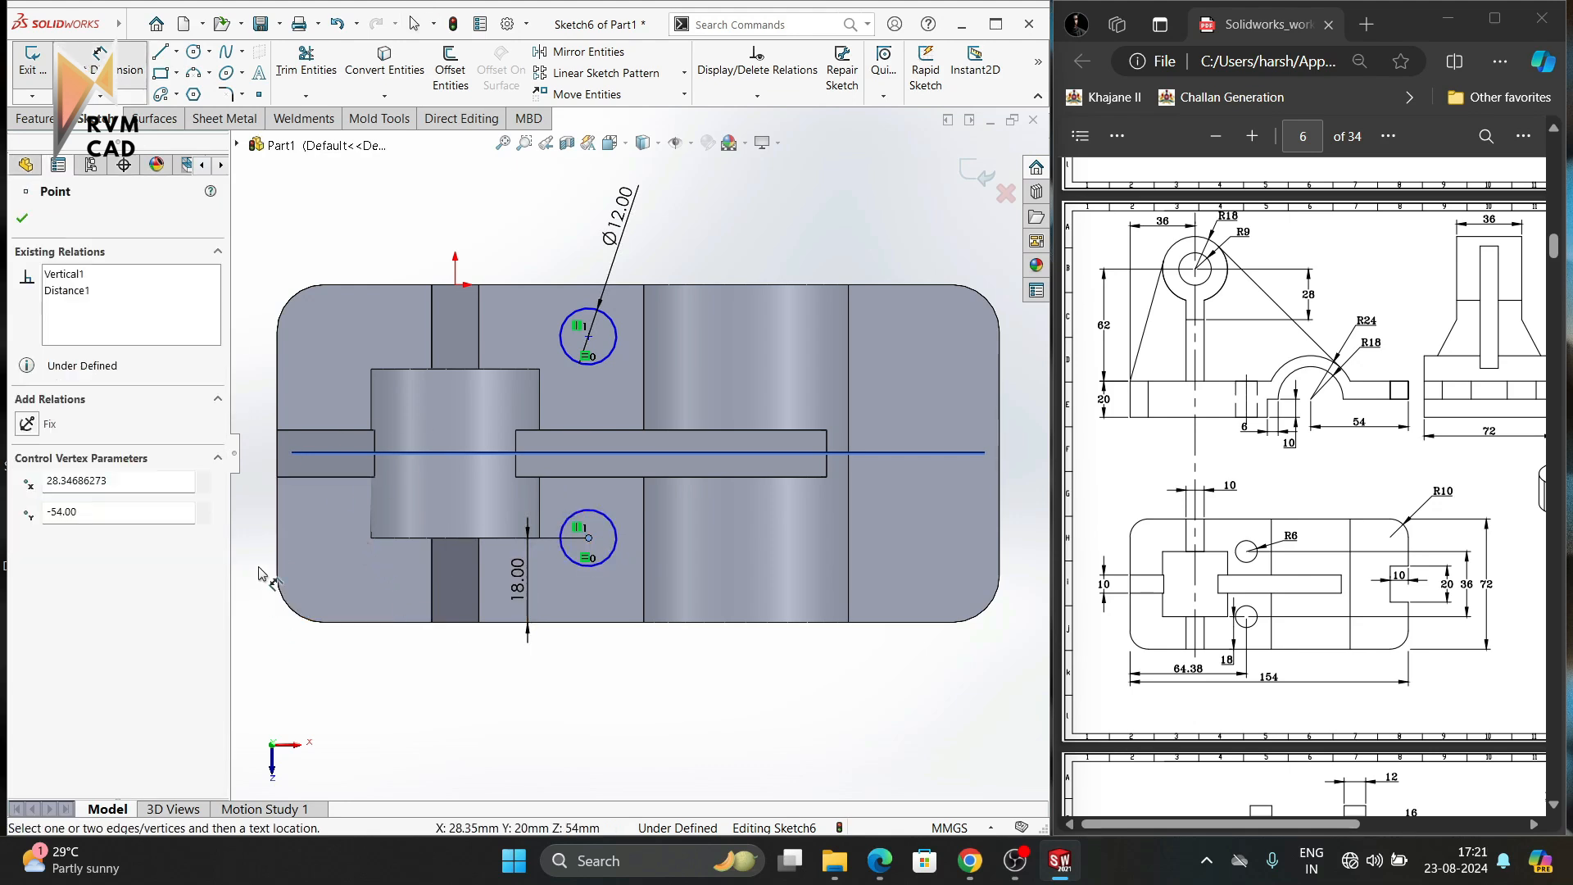
click(278, 556)
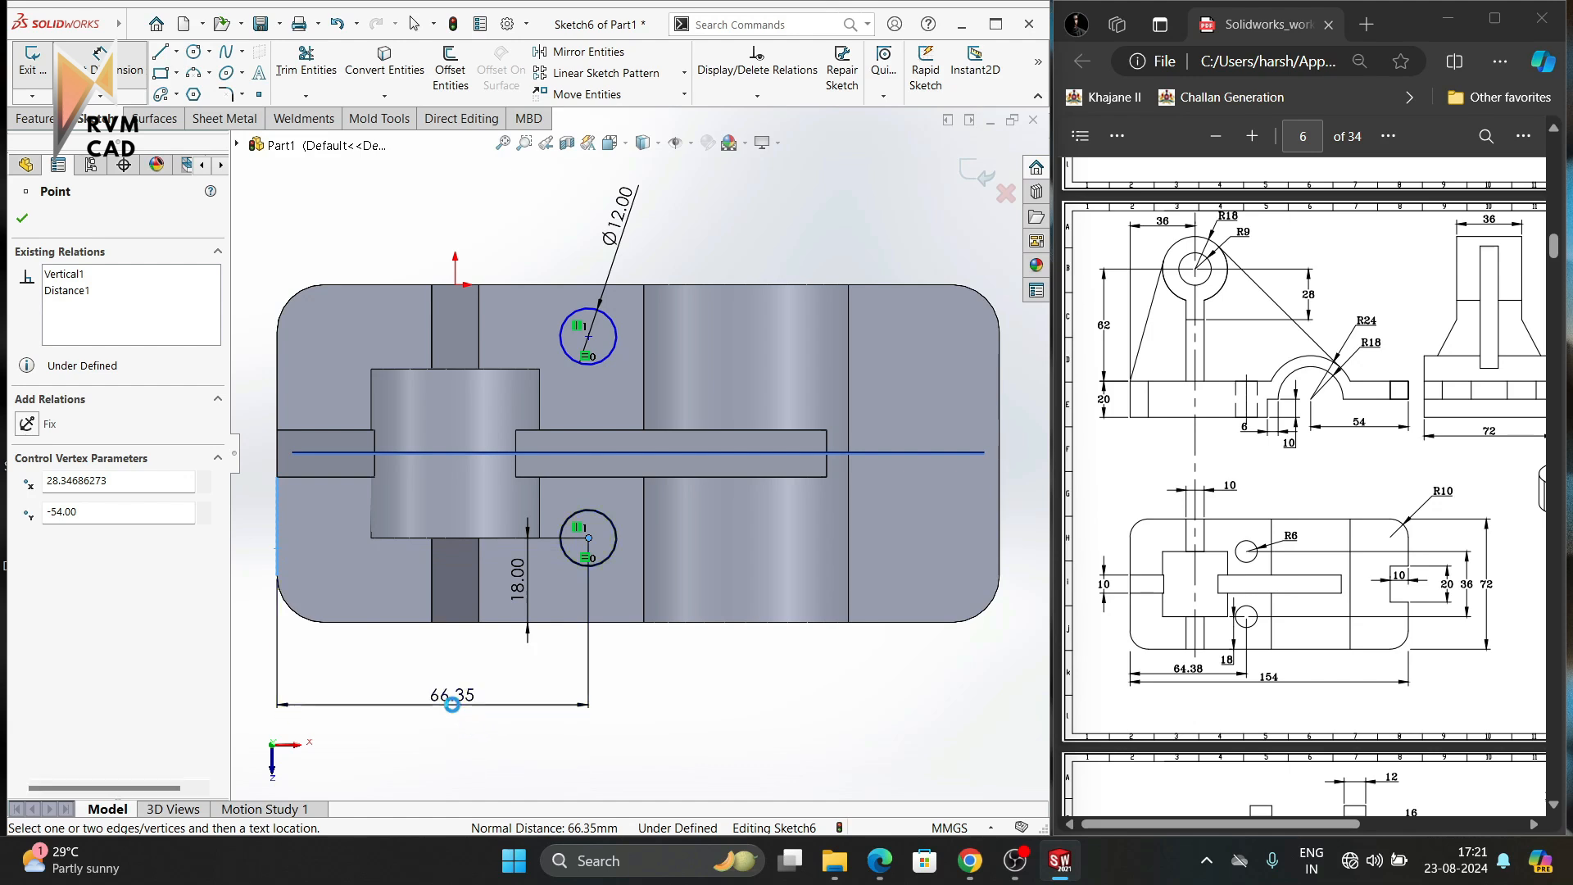
click(454, 705)
text(64.3)
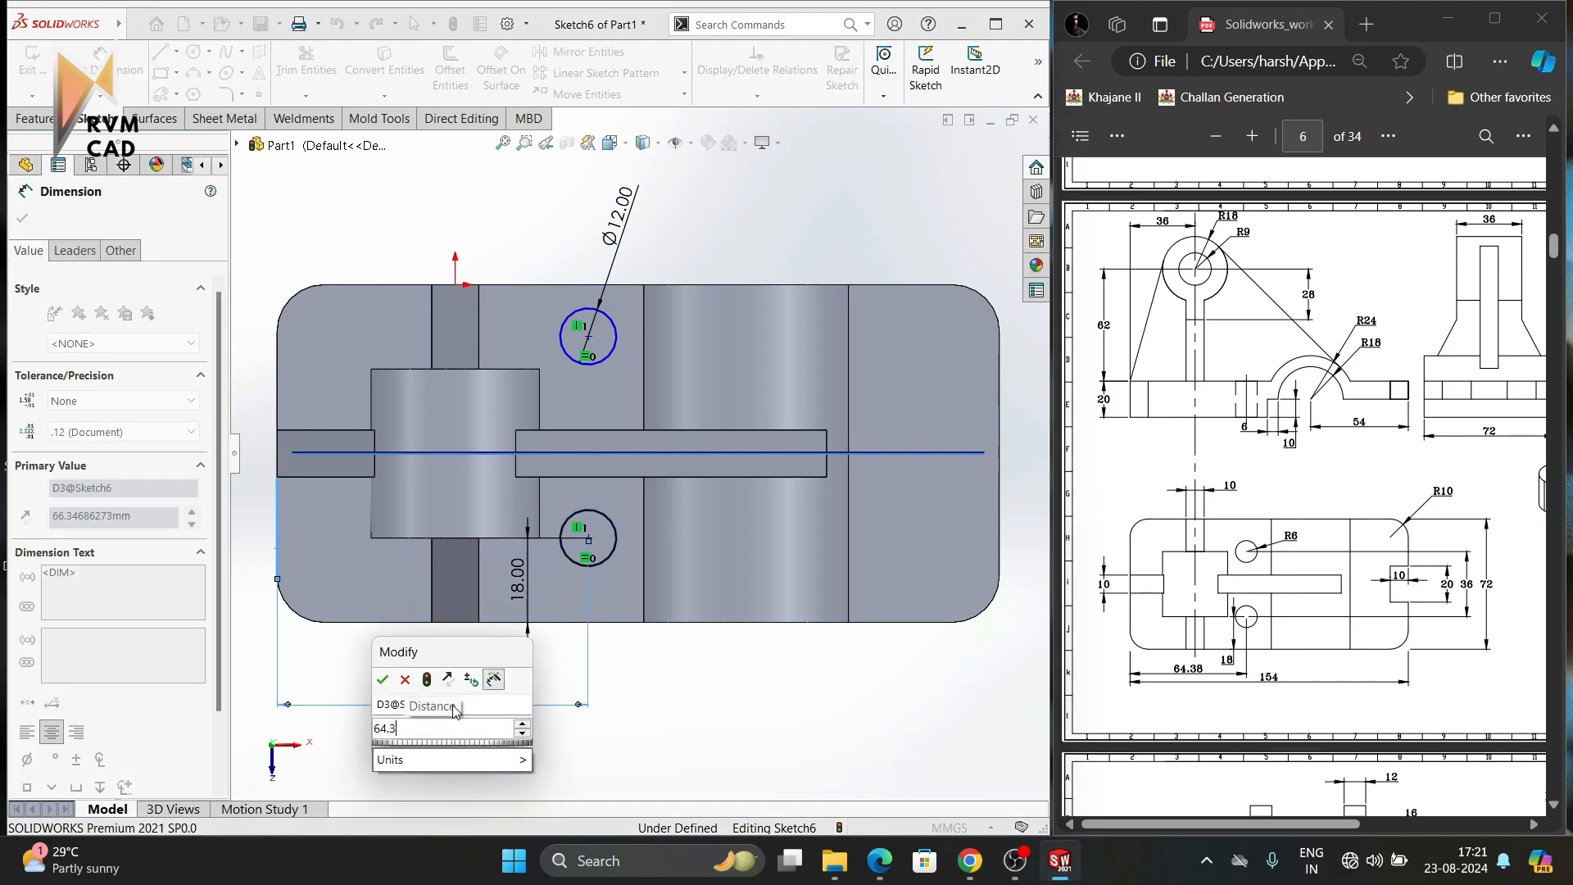
text(8)
key(Return)
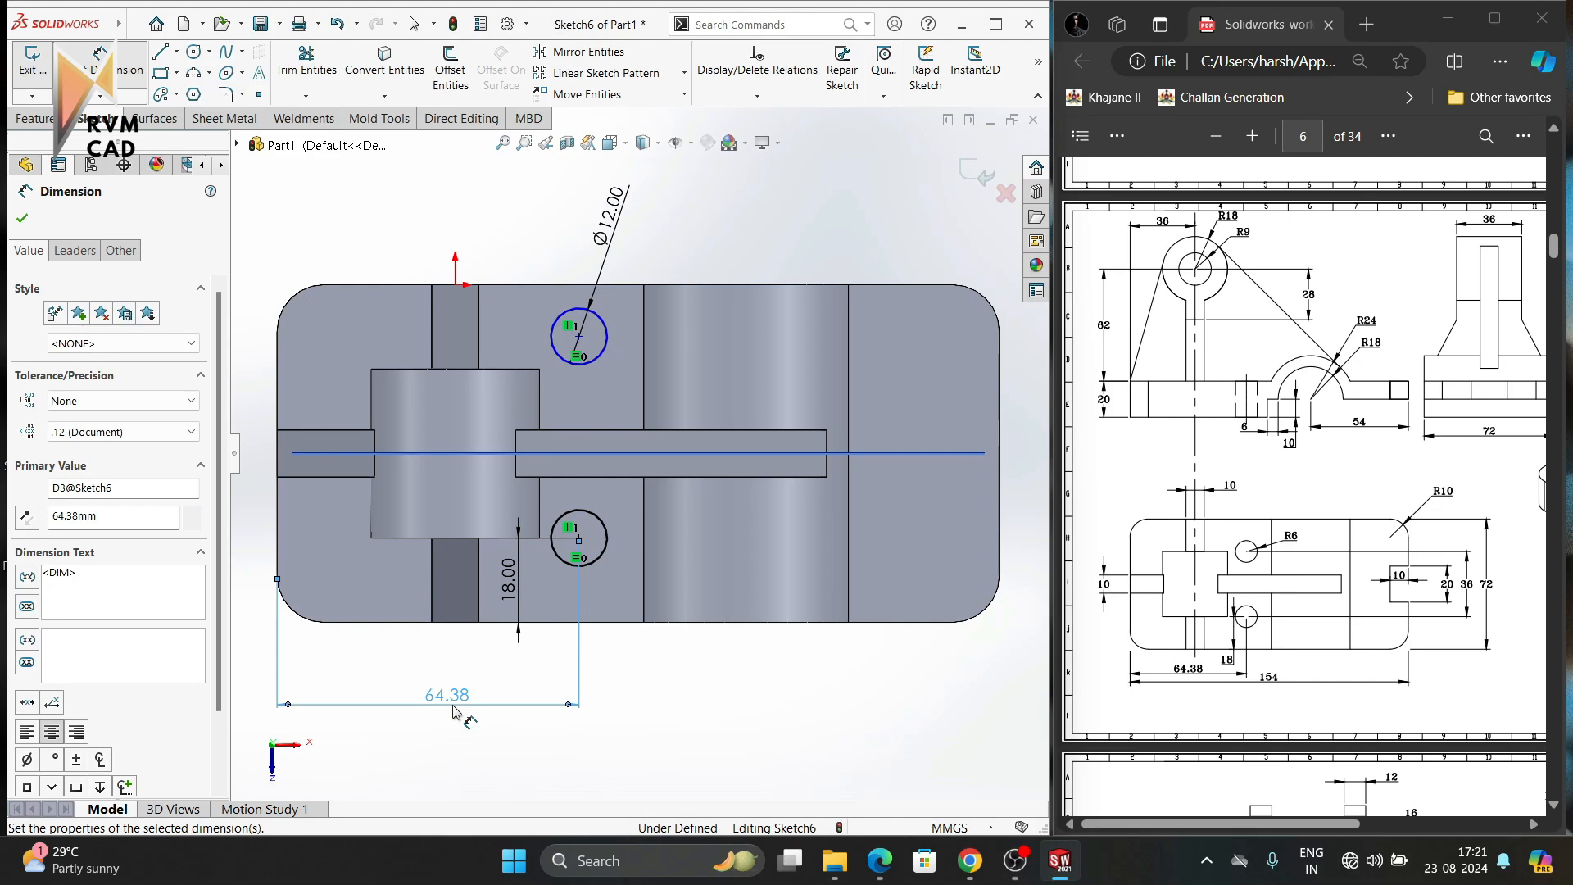
key(Escape)
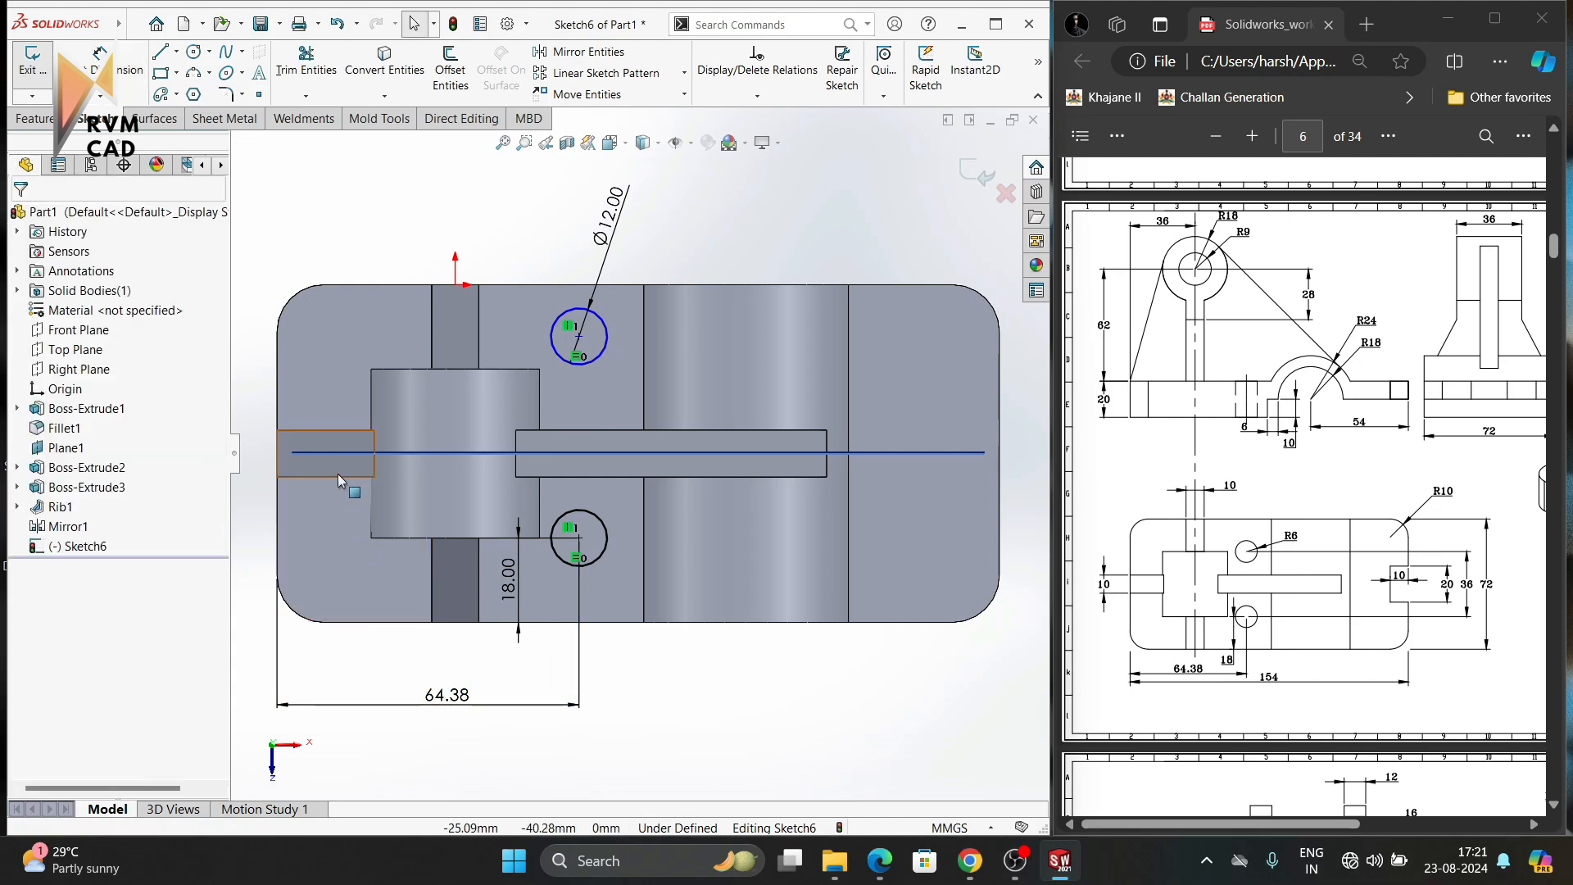
Try to relate the two circles, and then their centres, symmetrically about Plane1.
click(576, 454)
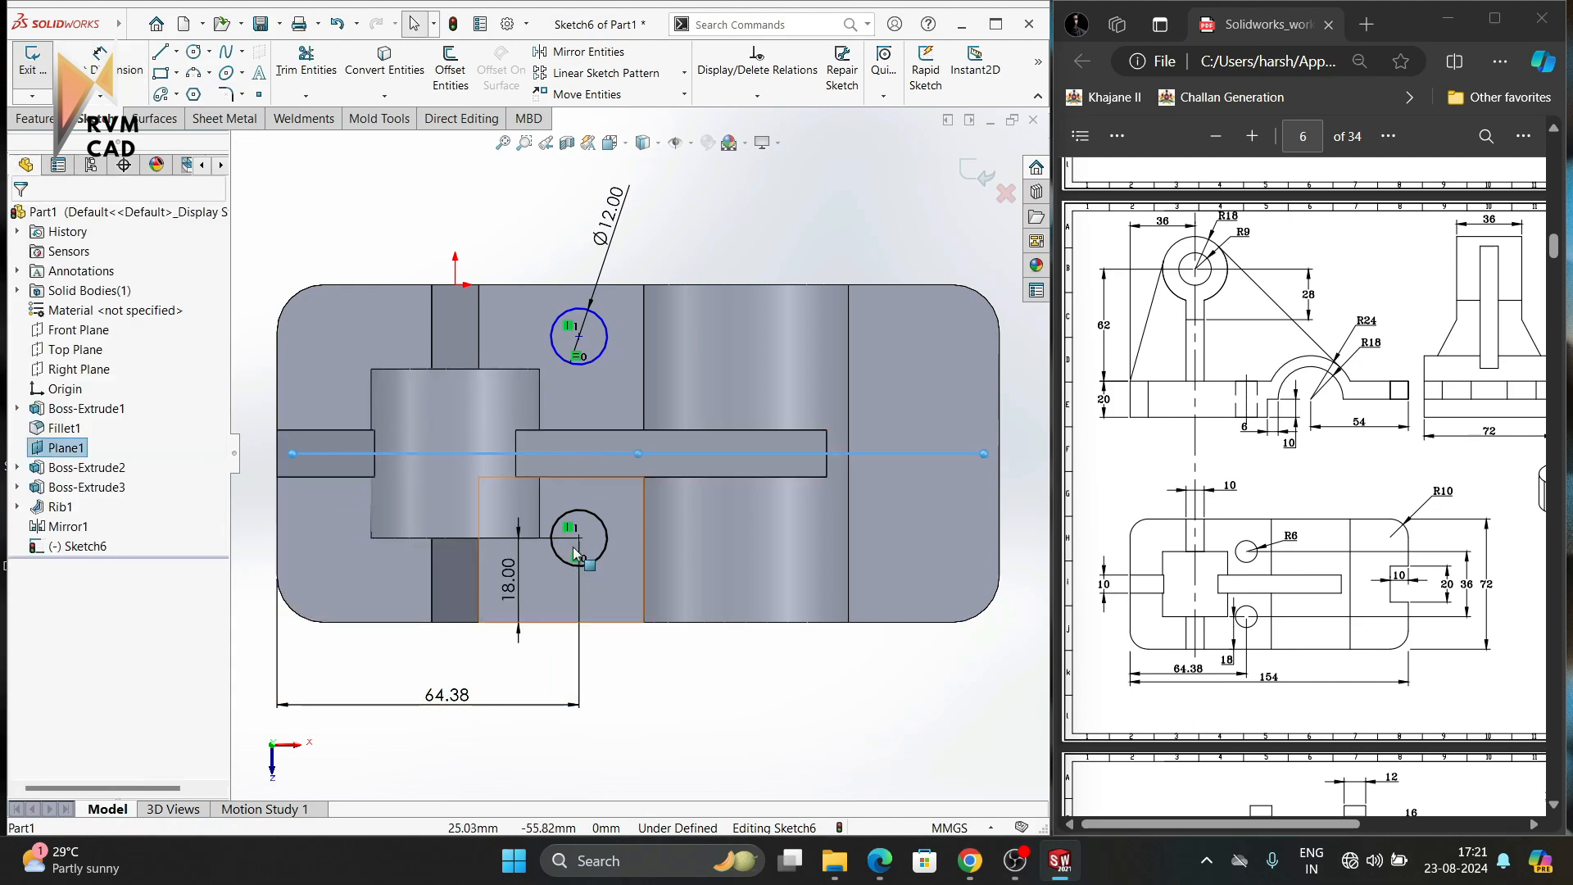
ctrl+click(584, 519)
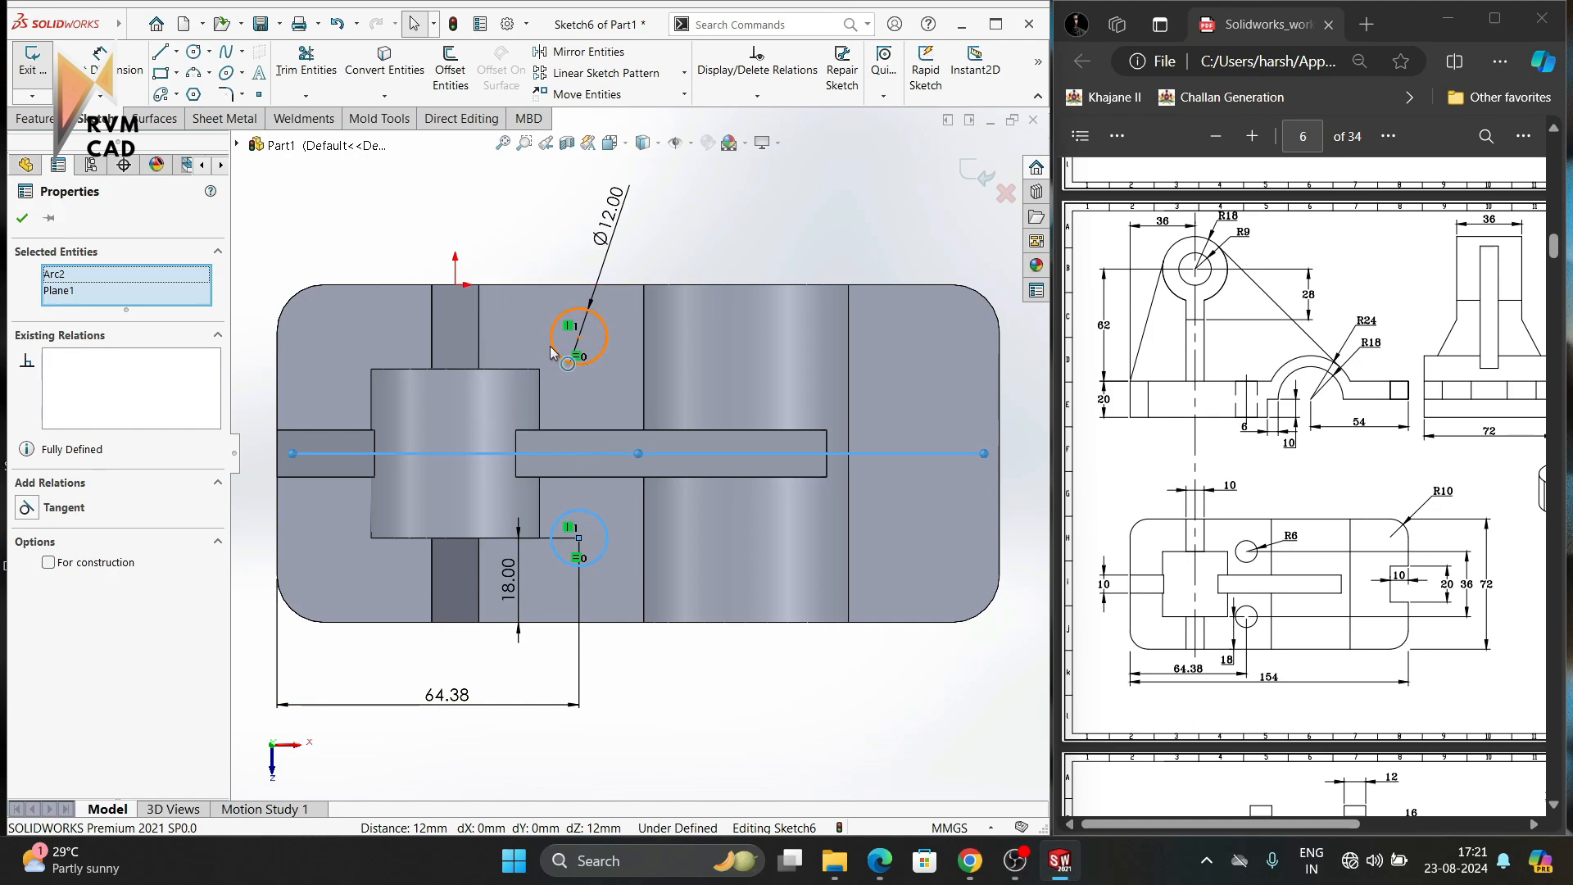
ctrl+click(554, 328)
key(Escape)
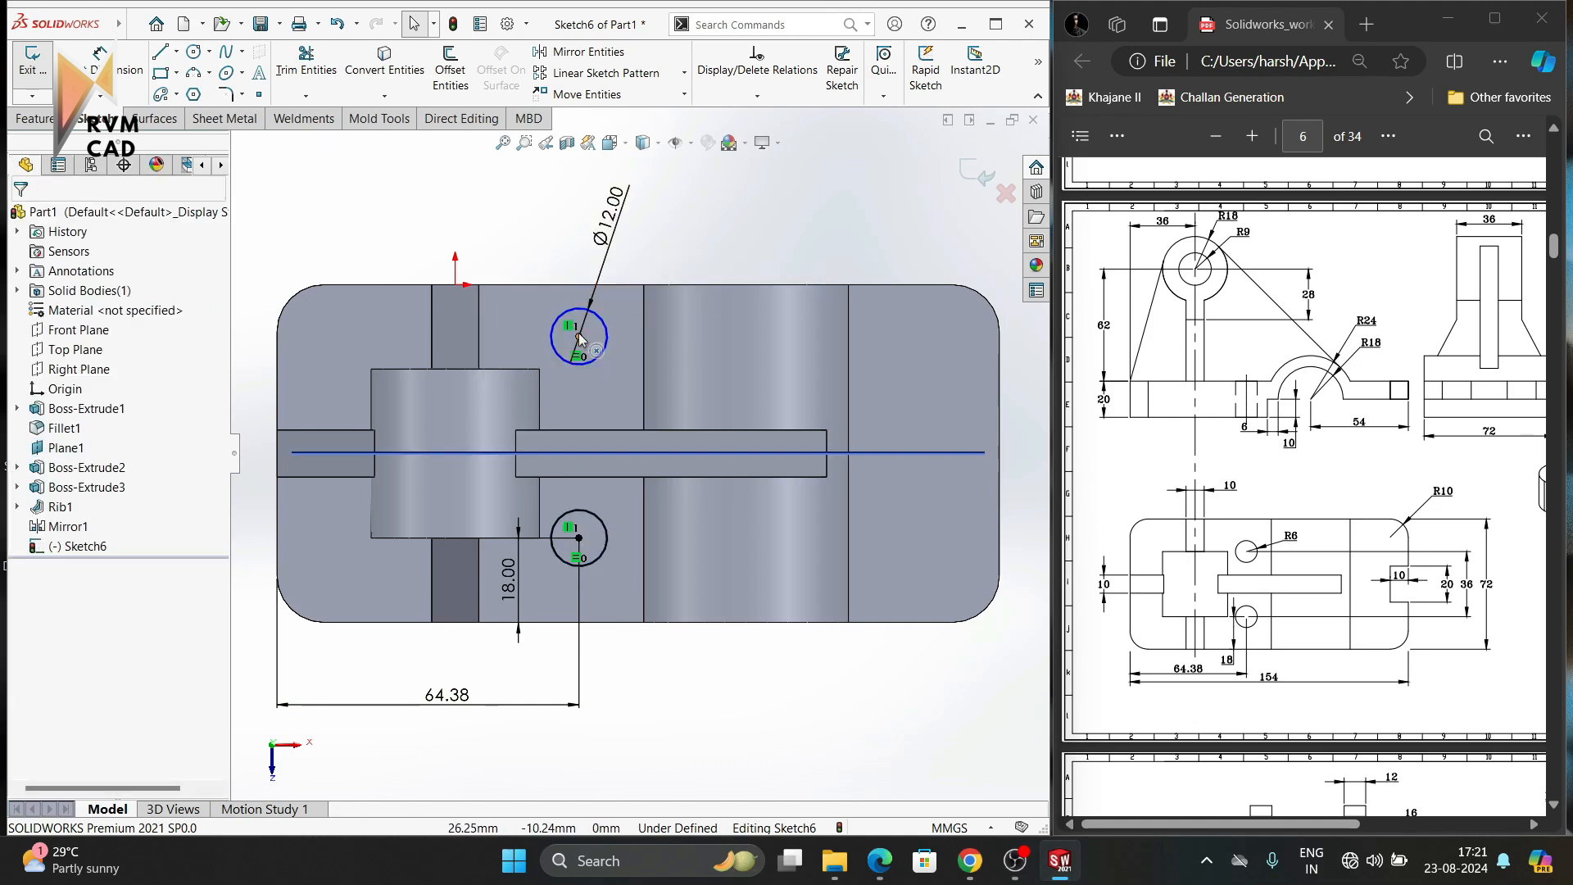
click(578, 336)
ctrl+click(579, 538)
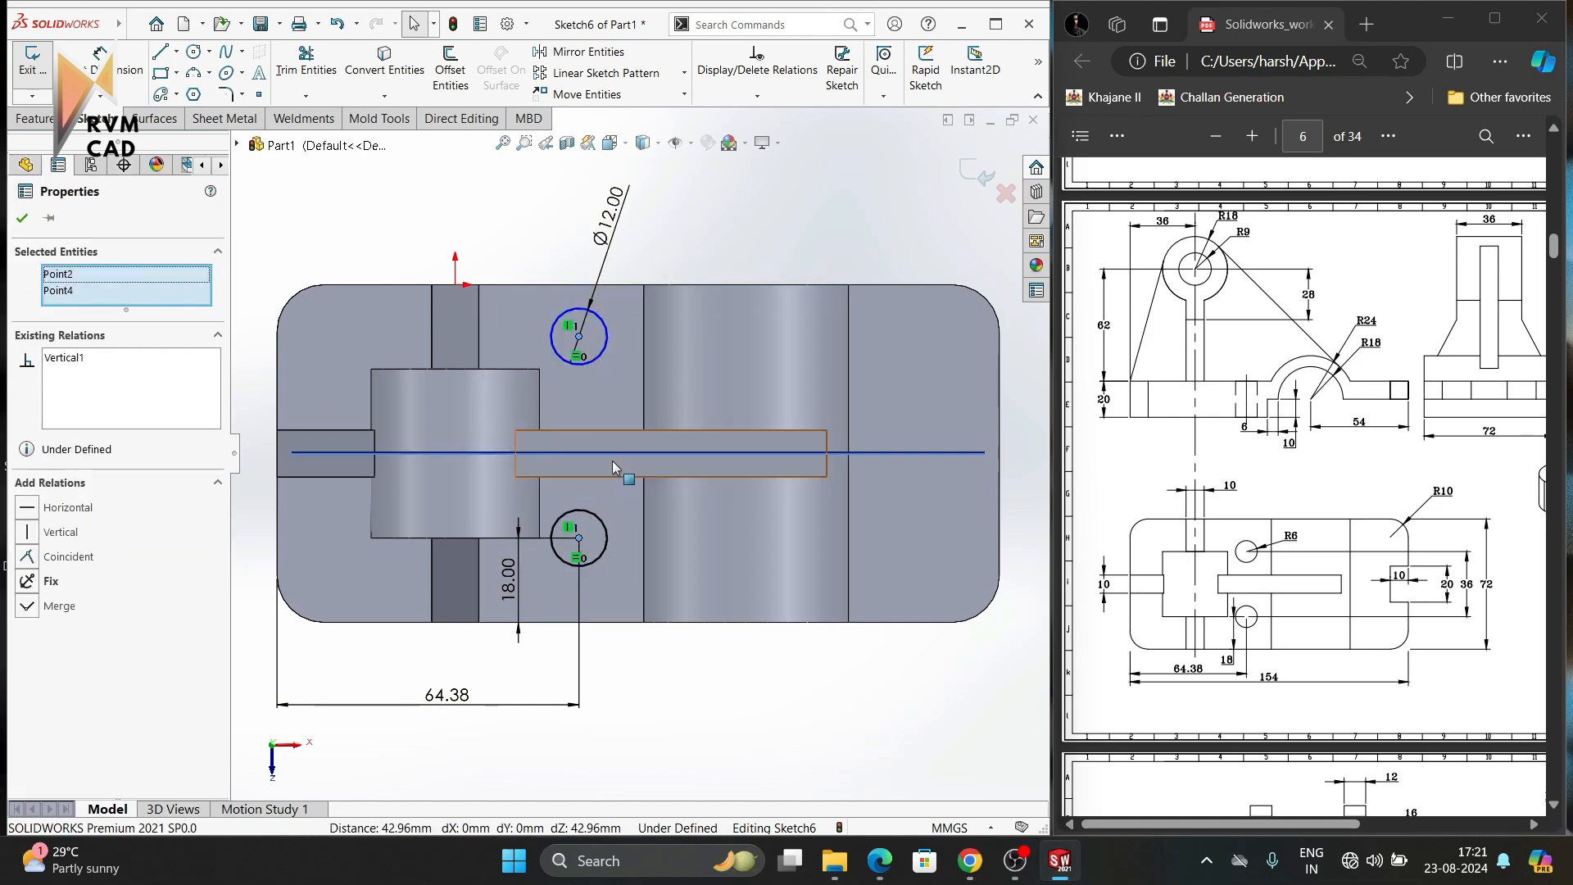
ctrl+click(612, 455)
key(Escape)
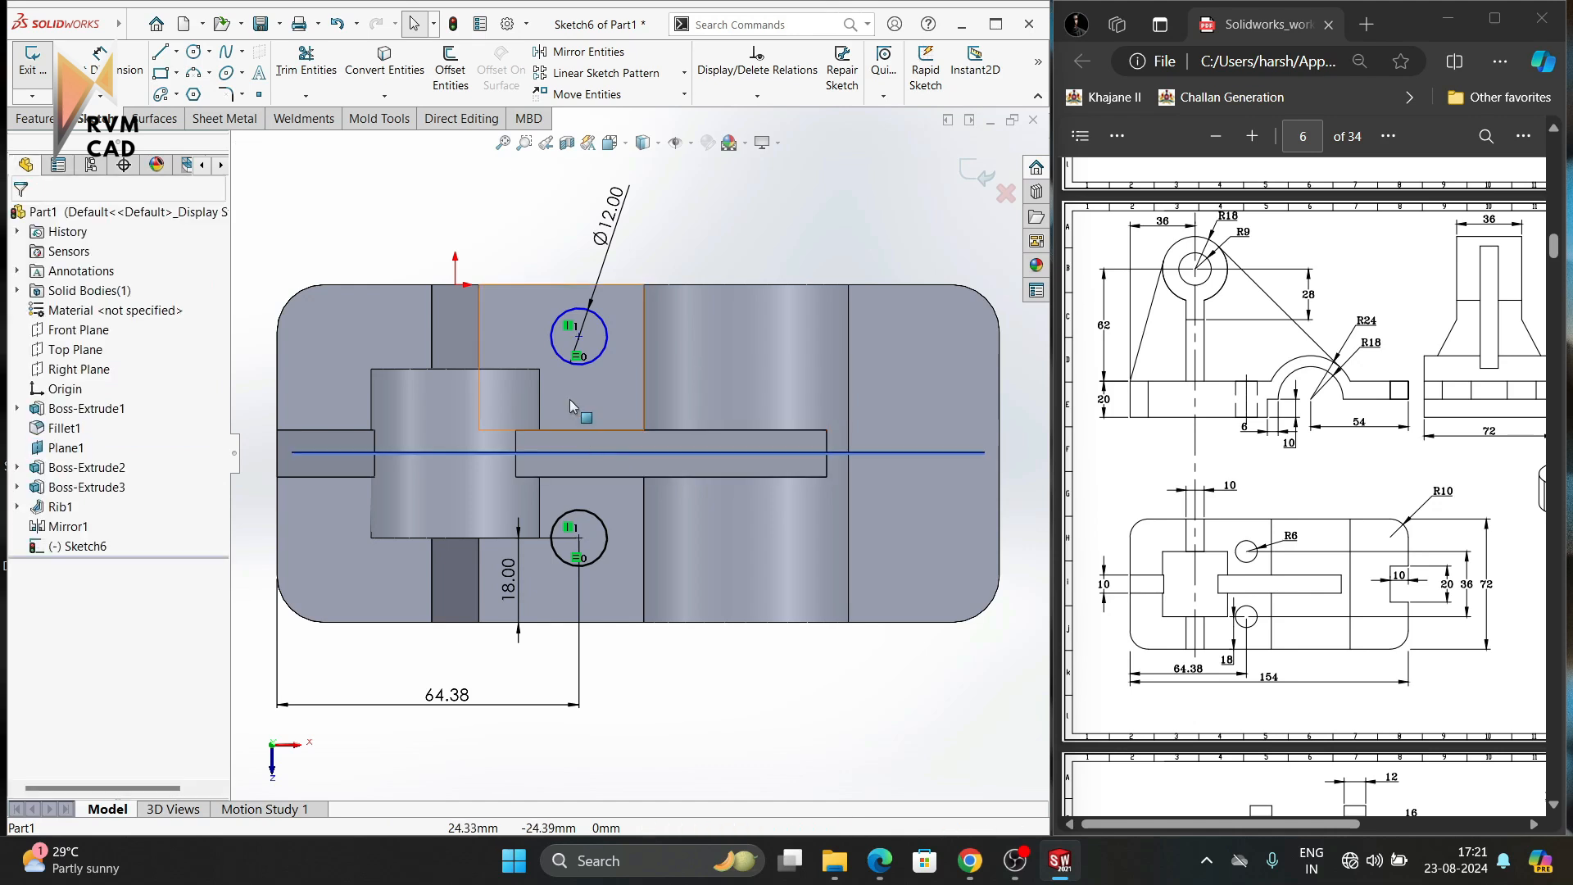
click(578, 351)
drag(576, 353, 578, 341)
key(Escape)
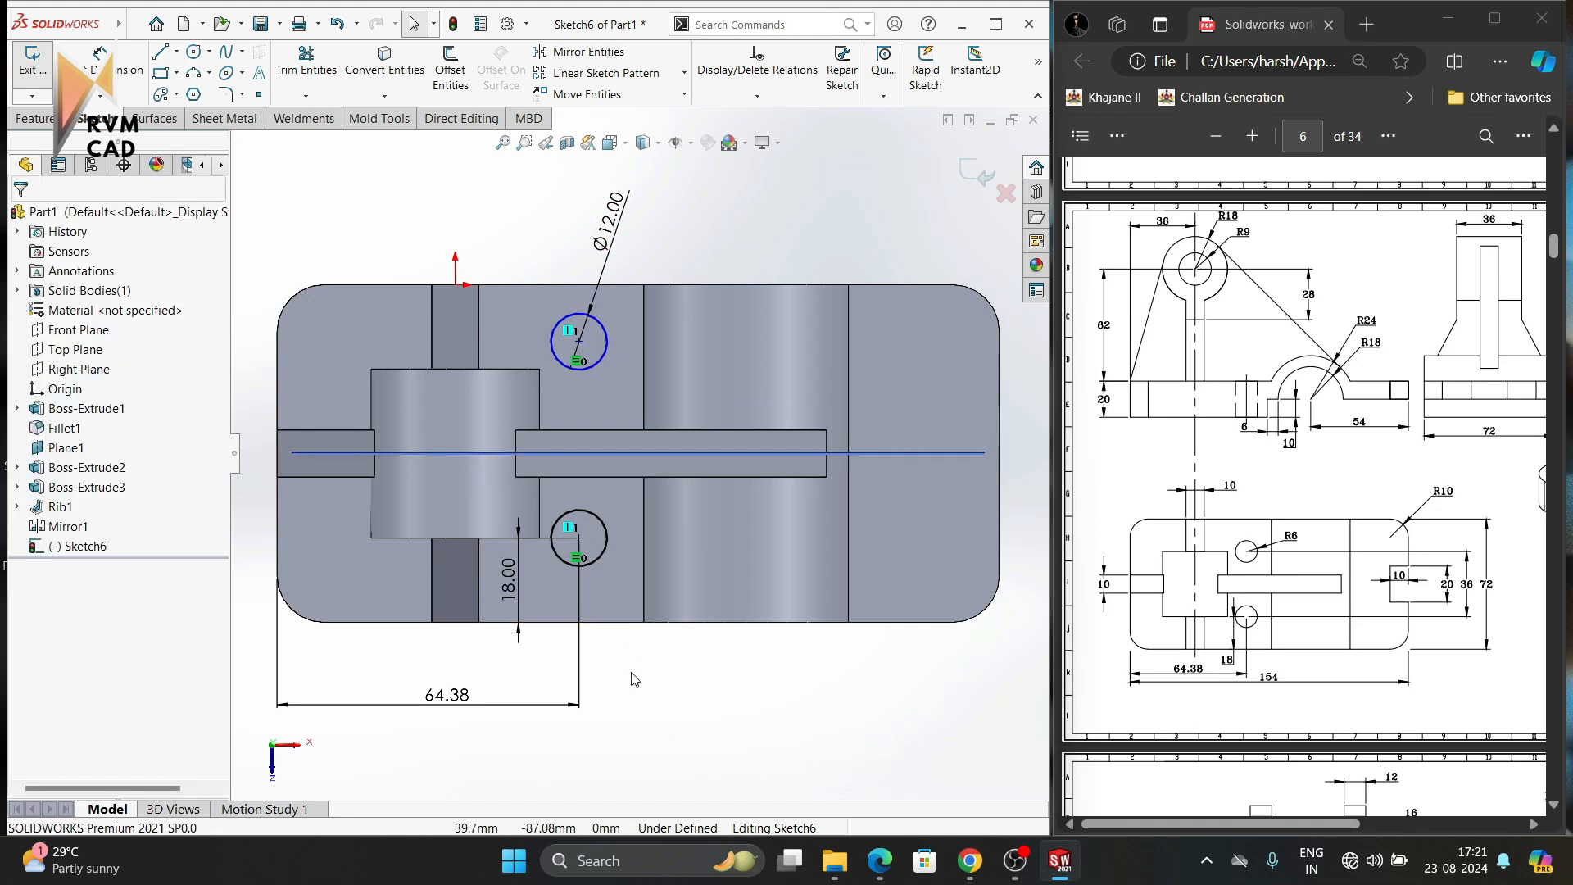
click(161, 52)
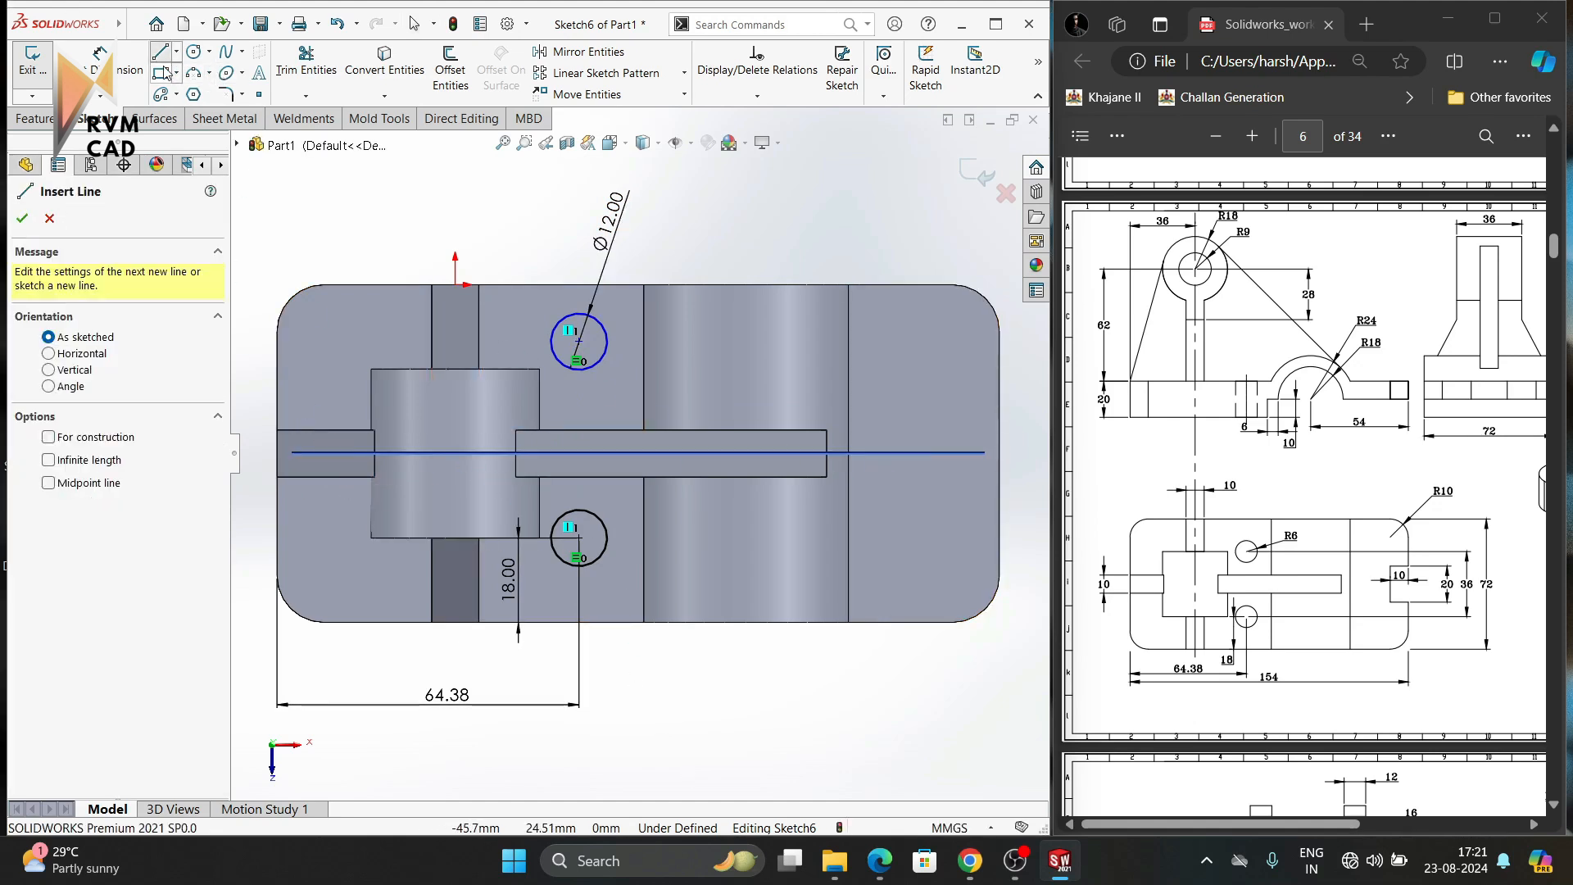
click(384, 72)
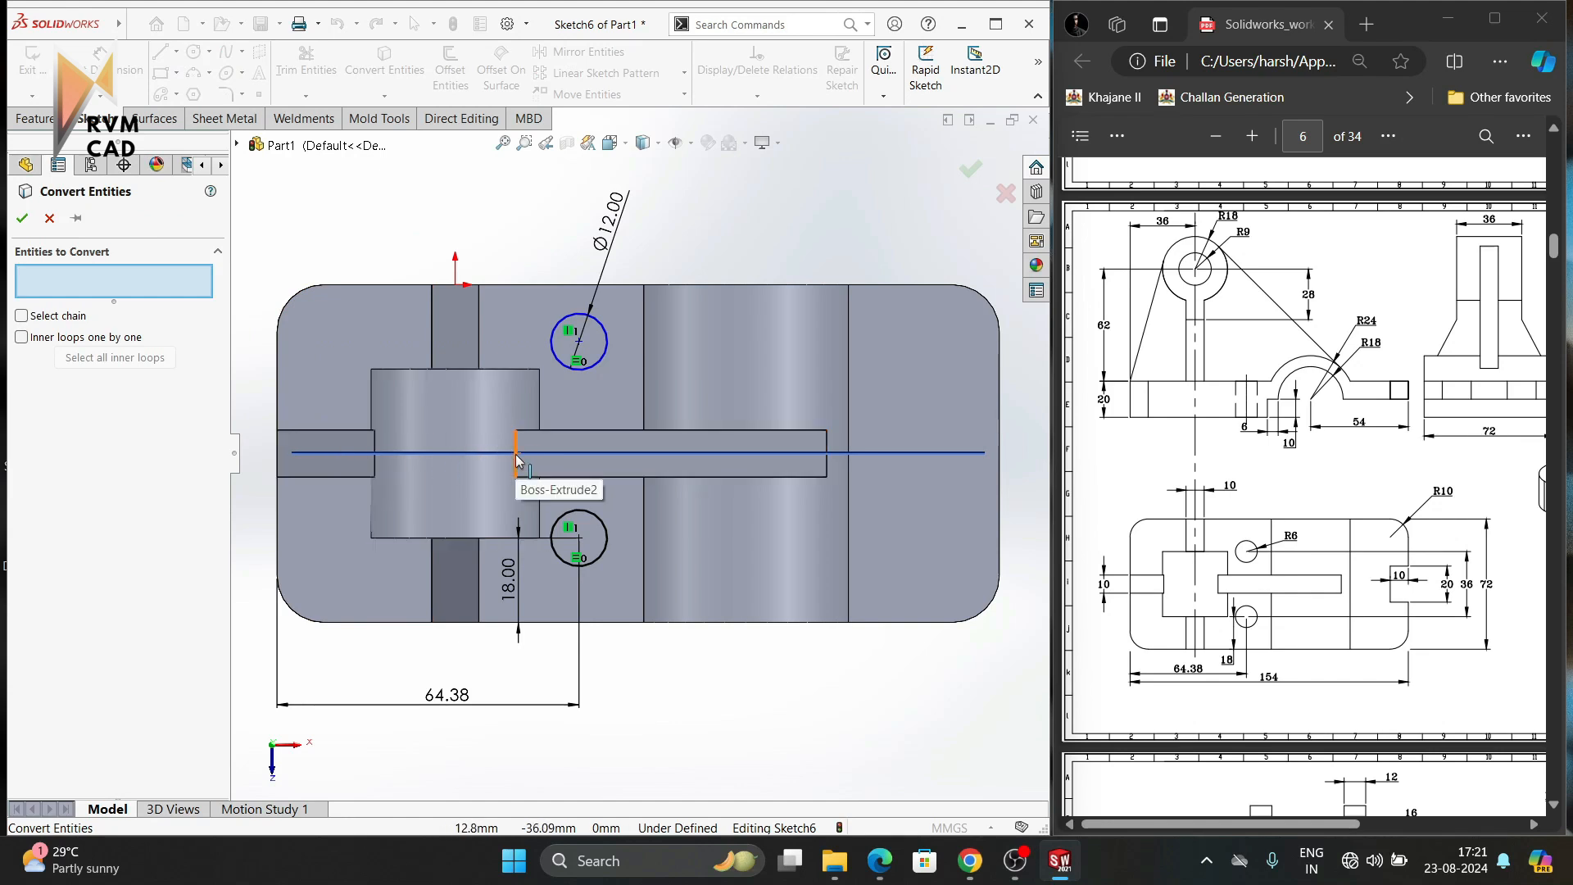
click(49, 217)
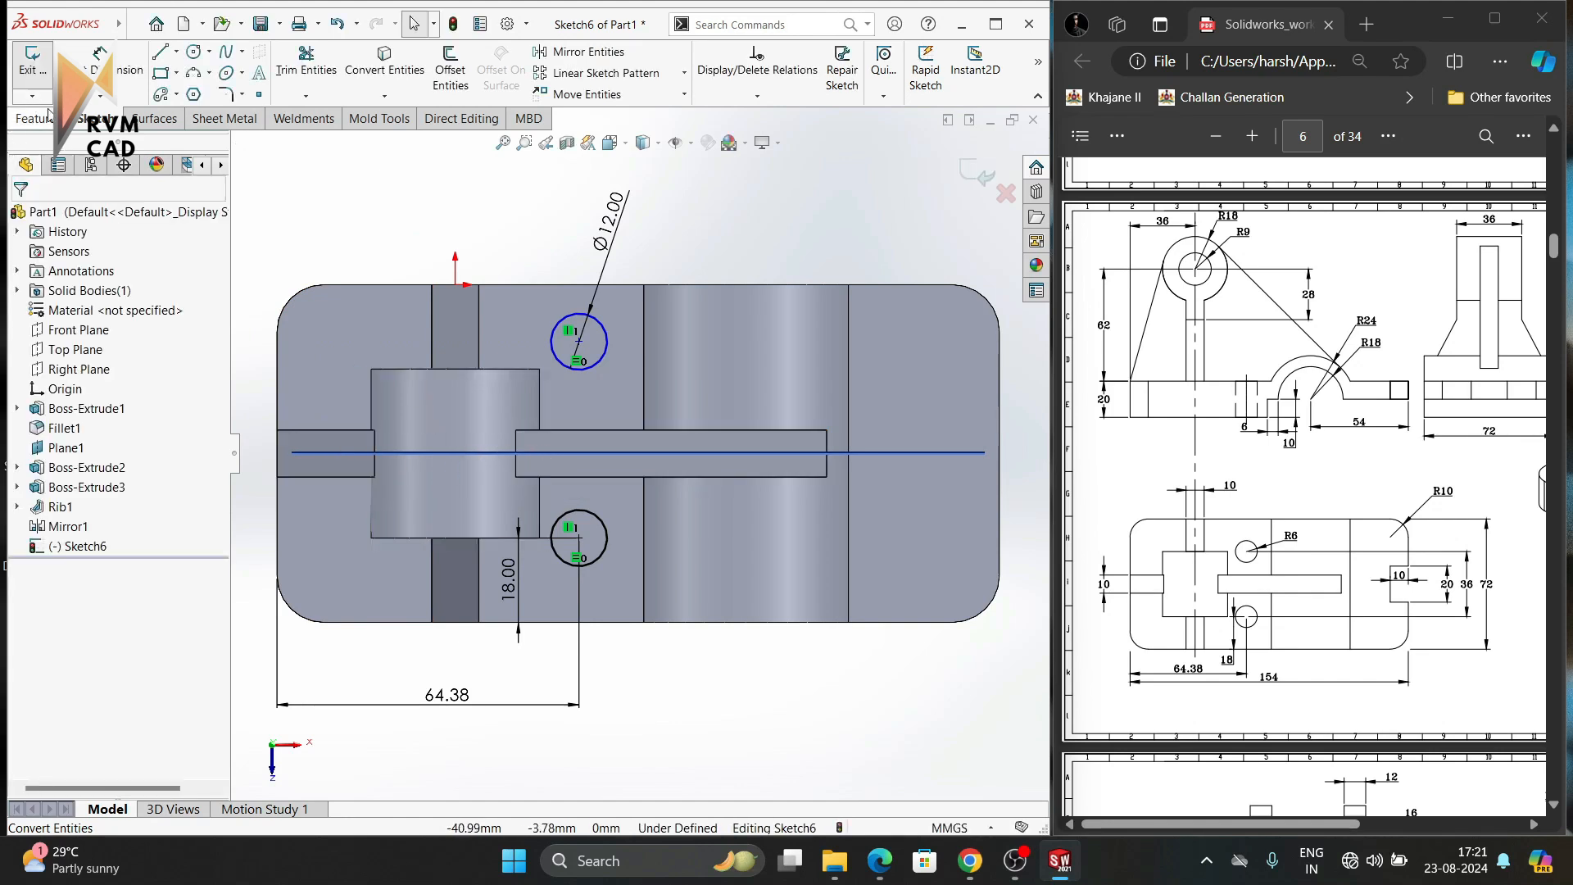
Draw a horizontal construction centerline about 154 mm long along the base's middle, from one short edge to the other.
click(176, 51)
click(188, 85)
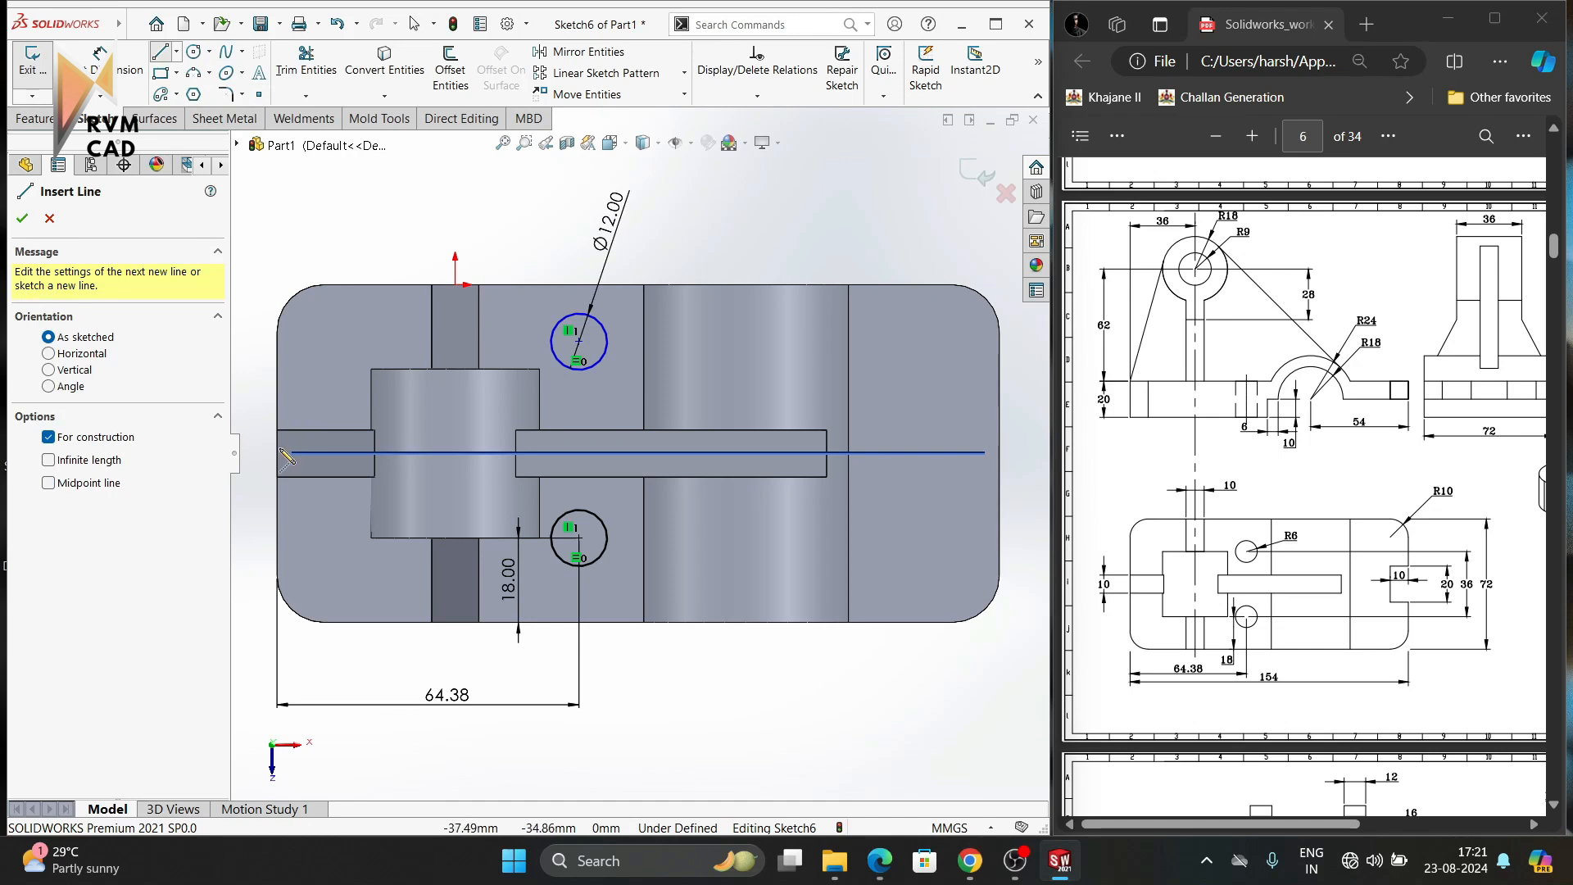
click(277, 453)
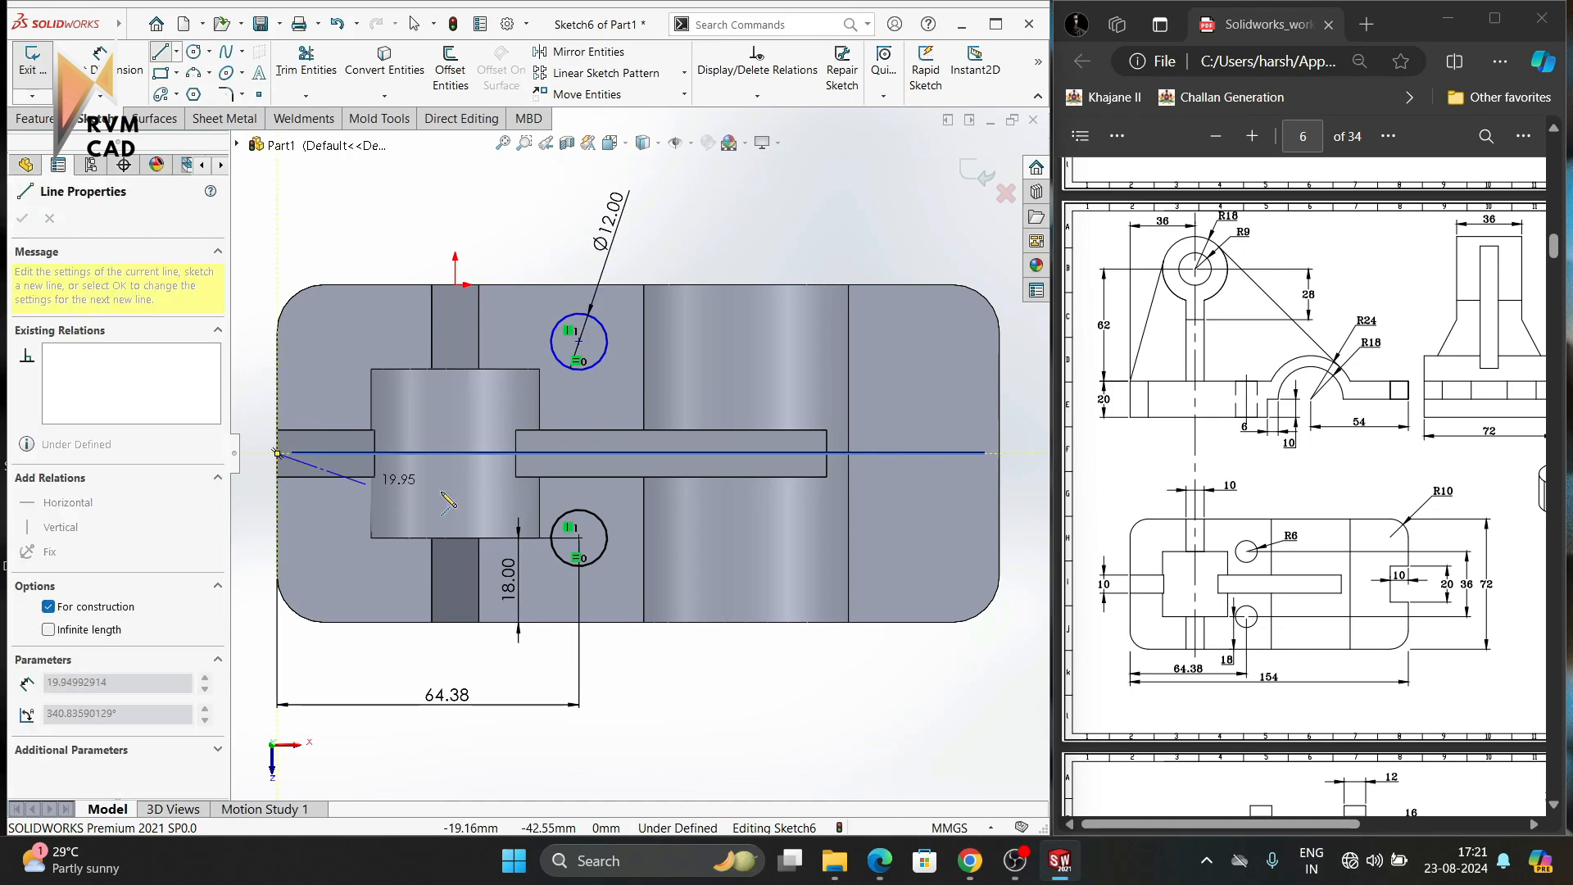
click(999, 452)
key(Escape)
key(Escape)
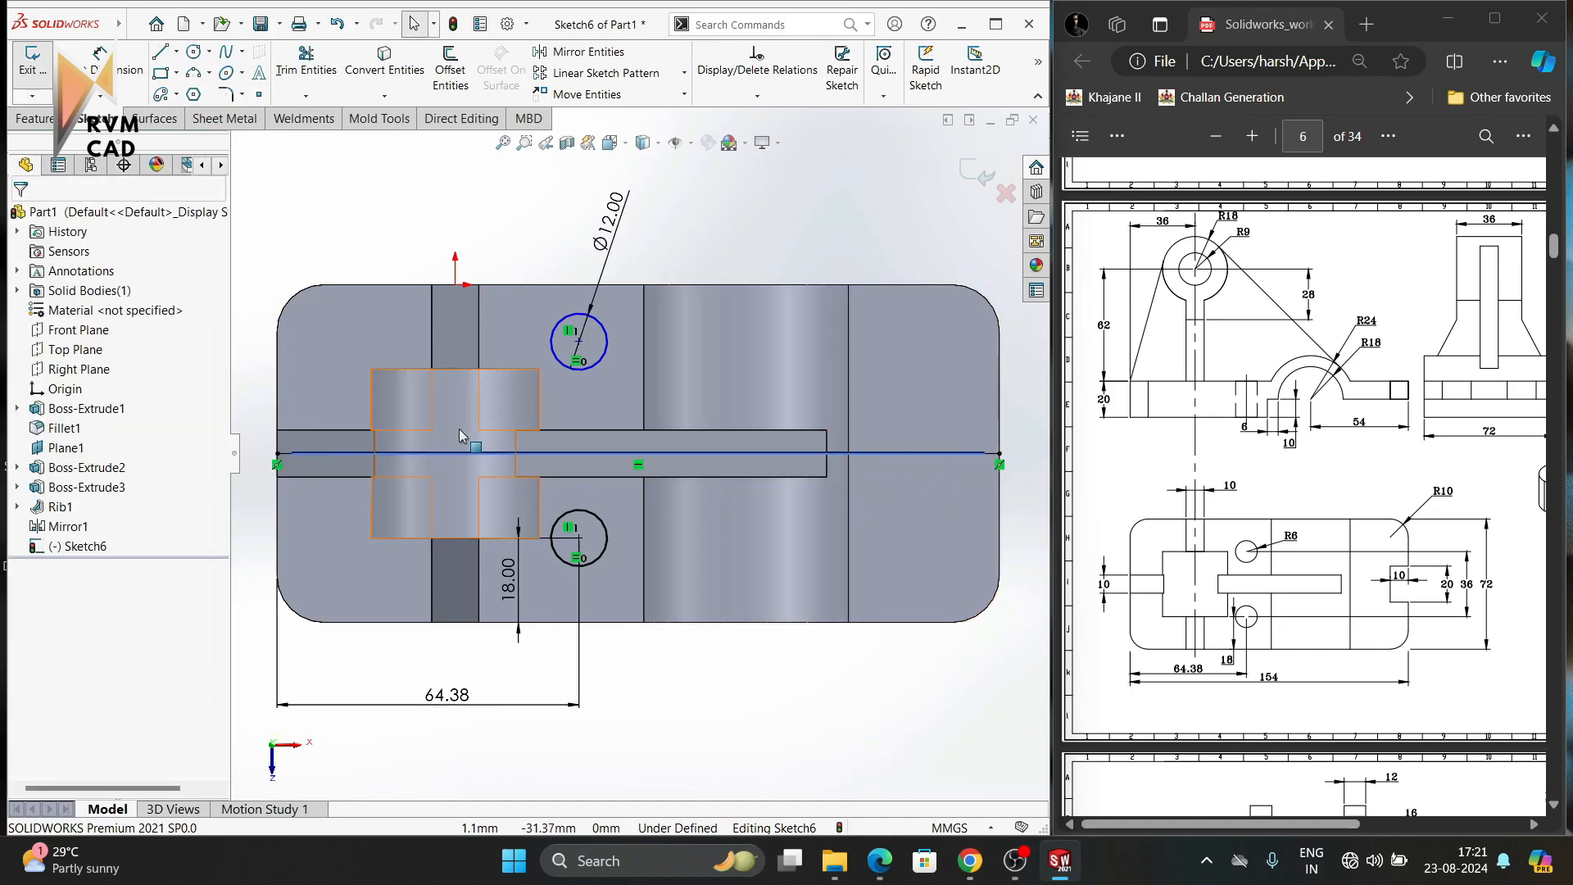
Make the two circle centres symmetric about the construction centerline.
click(287, 455)
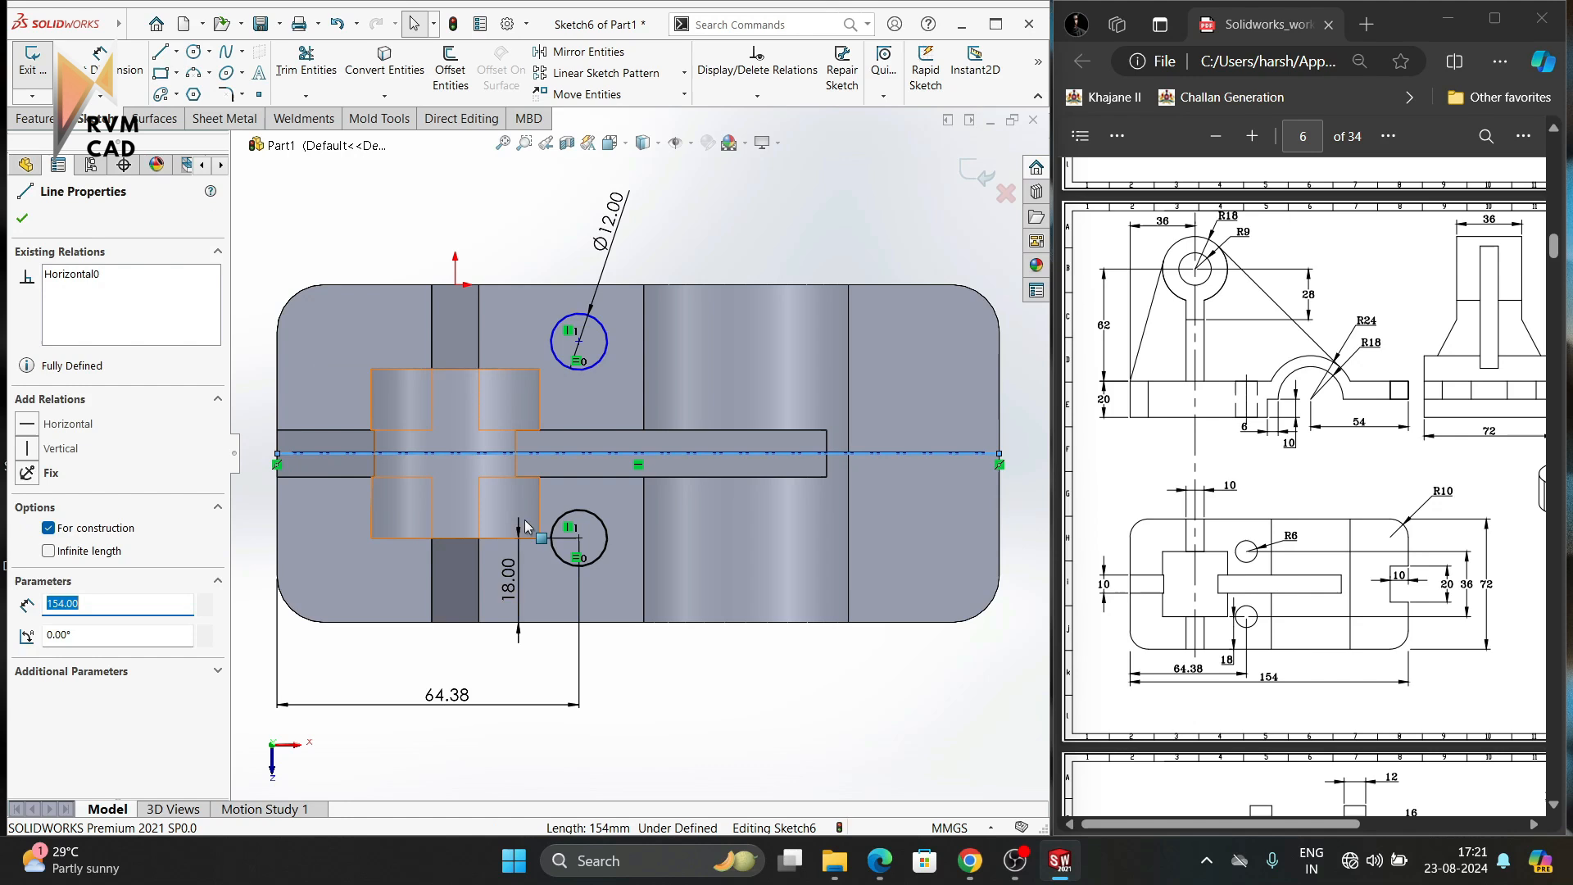
ctrl+click(578, 539)
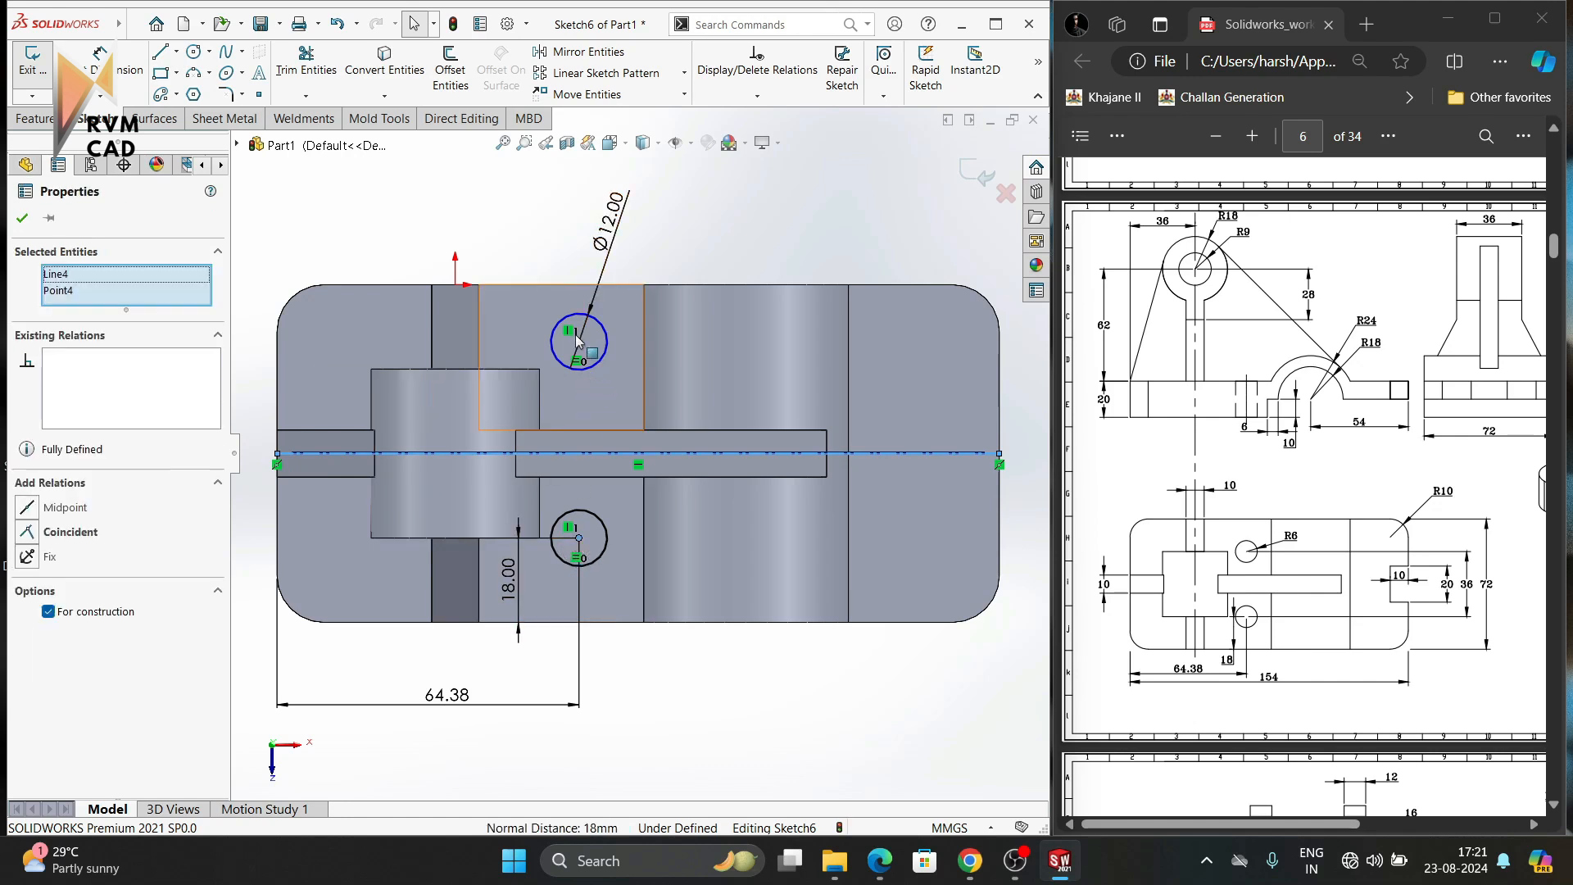
ctrl+click(579, 341)
click(28, 525)
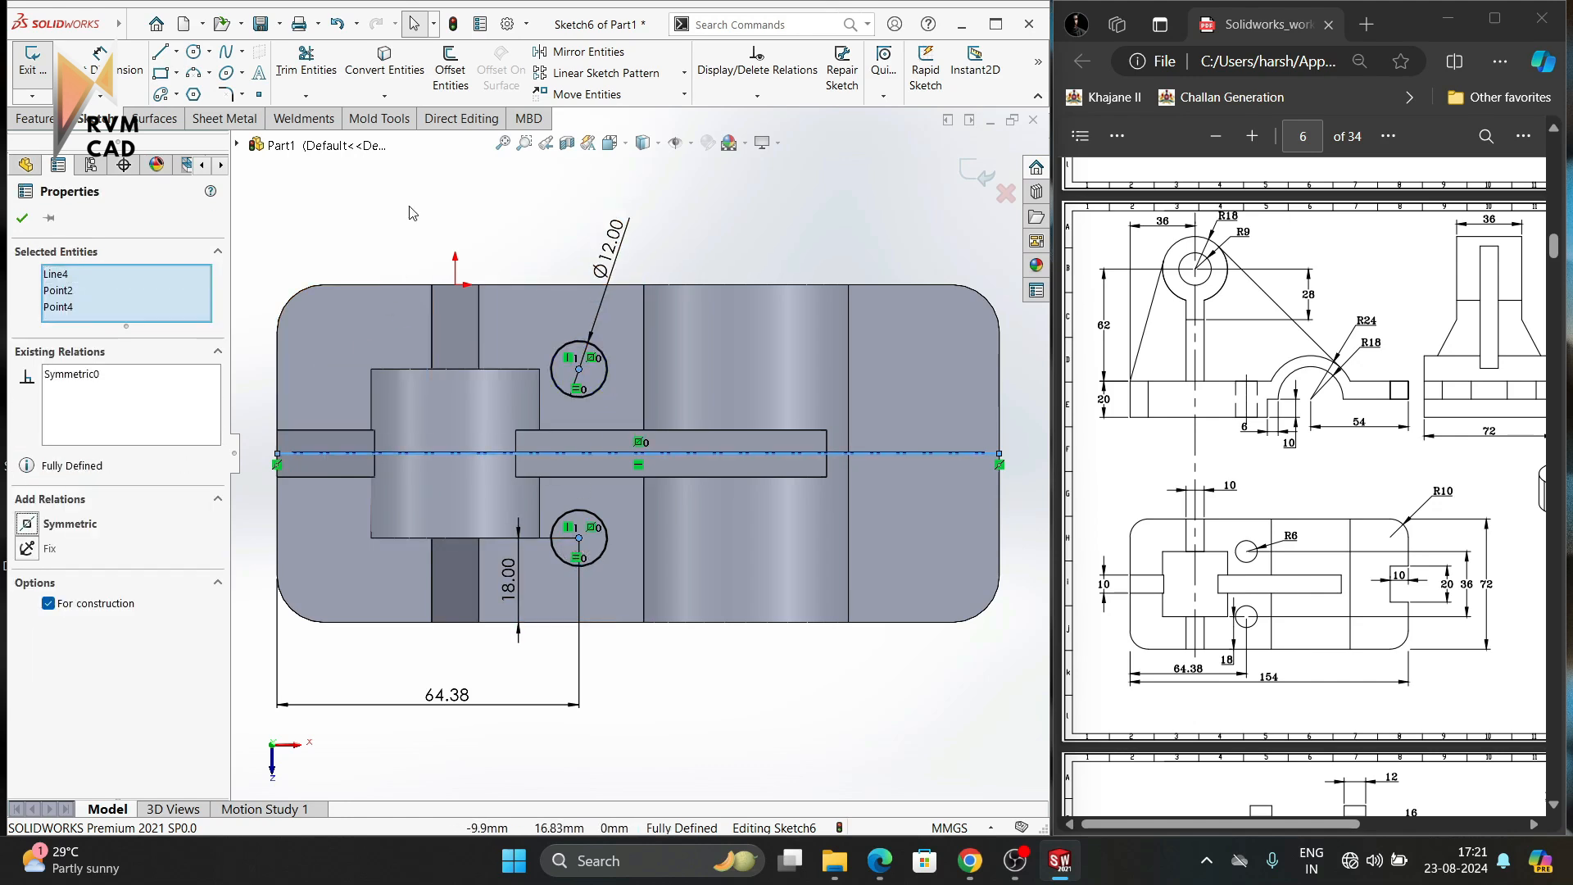
key(Escape)
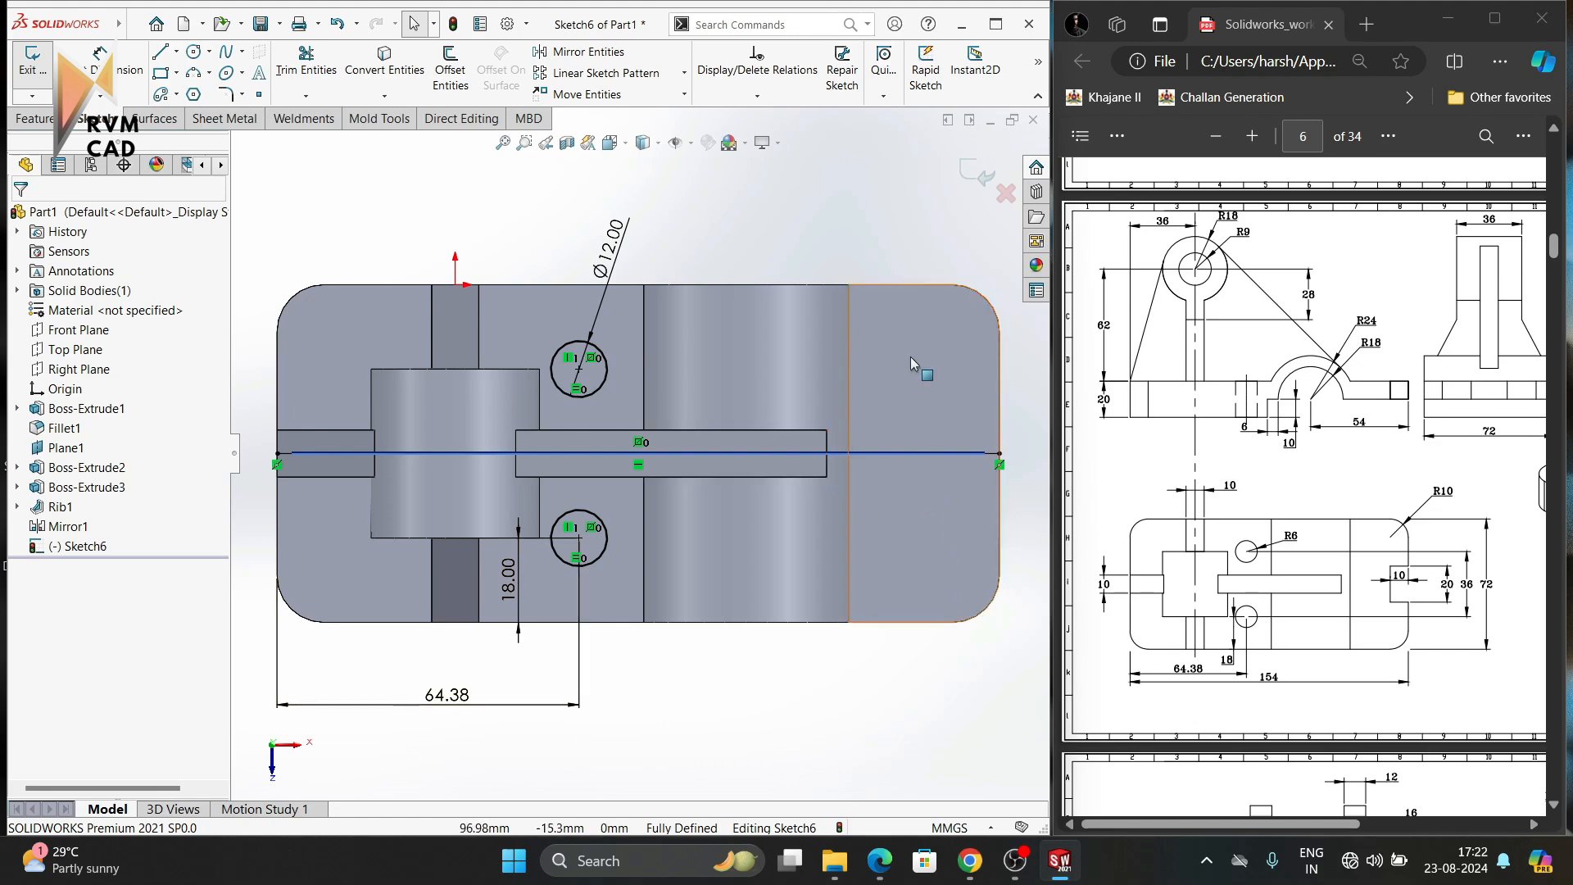
Cut-extrude the two-circle sketch Through All to make the pair of holes in the base.
click(35, 119)
click(290, 78)
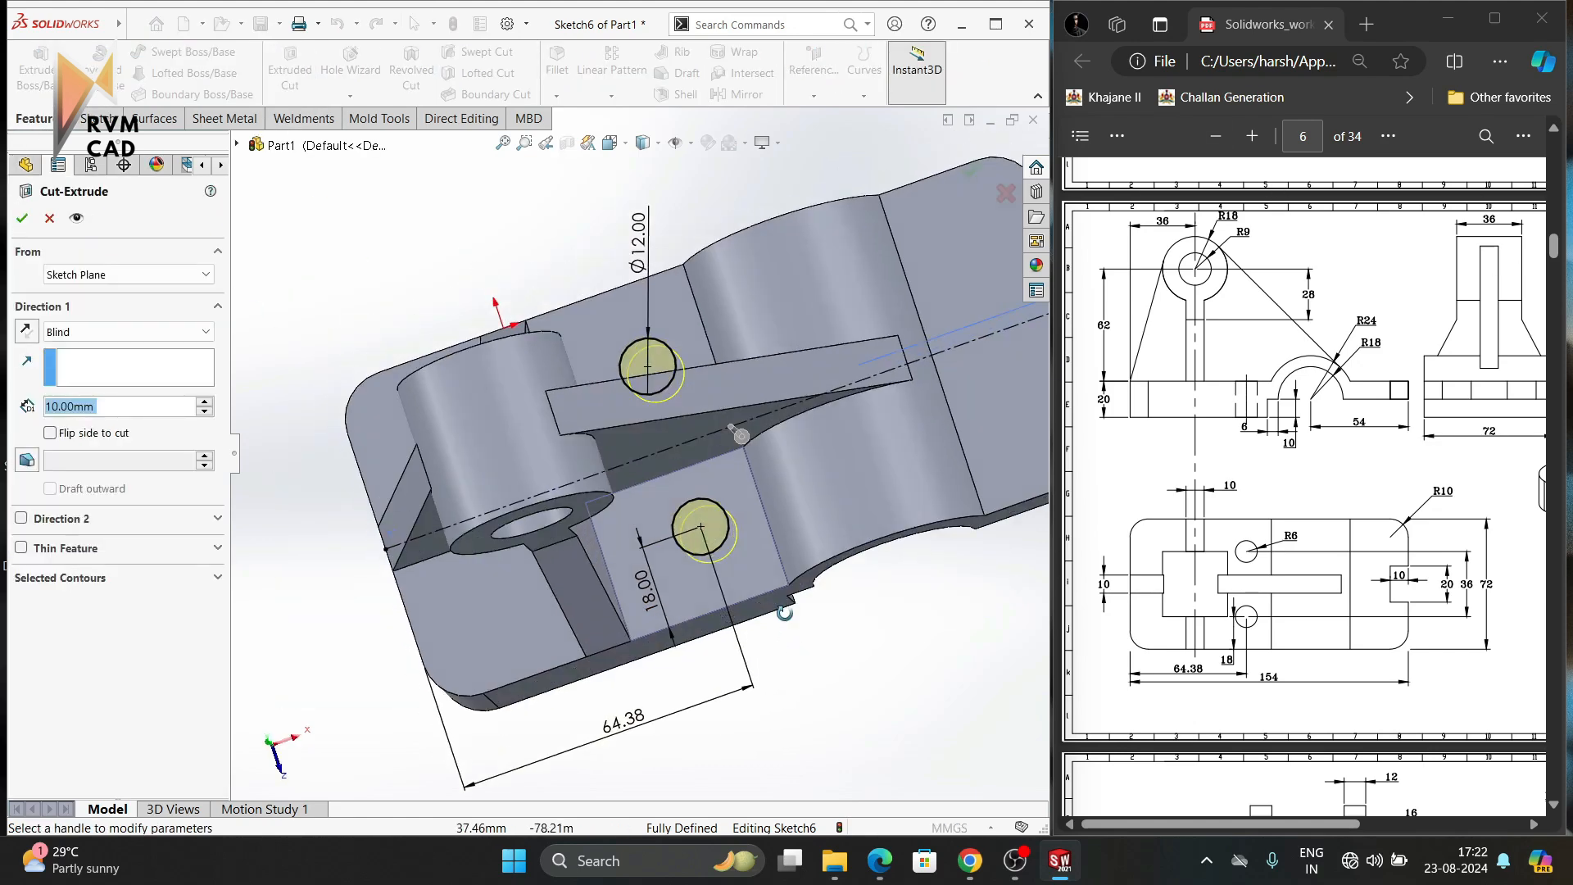
middle_drag(785, 613, 760, 441)
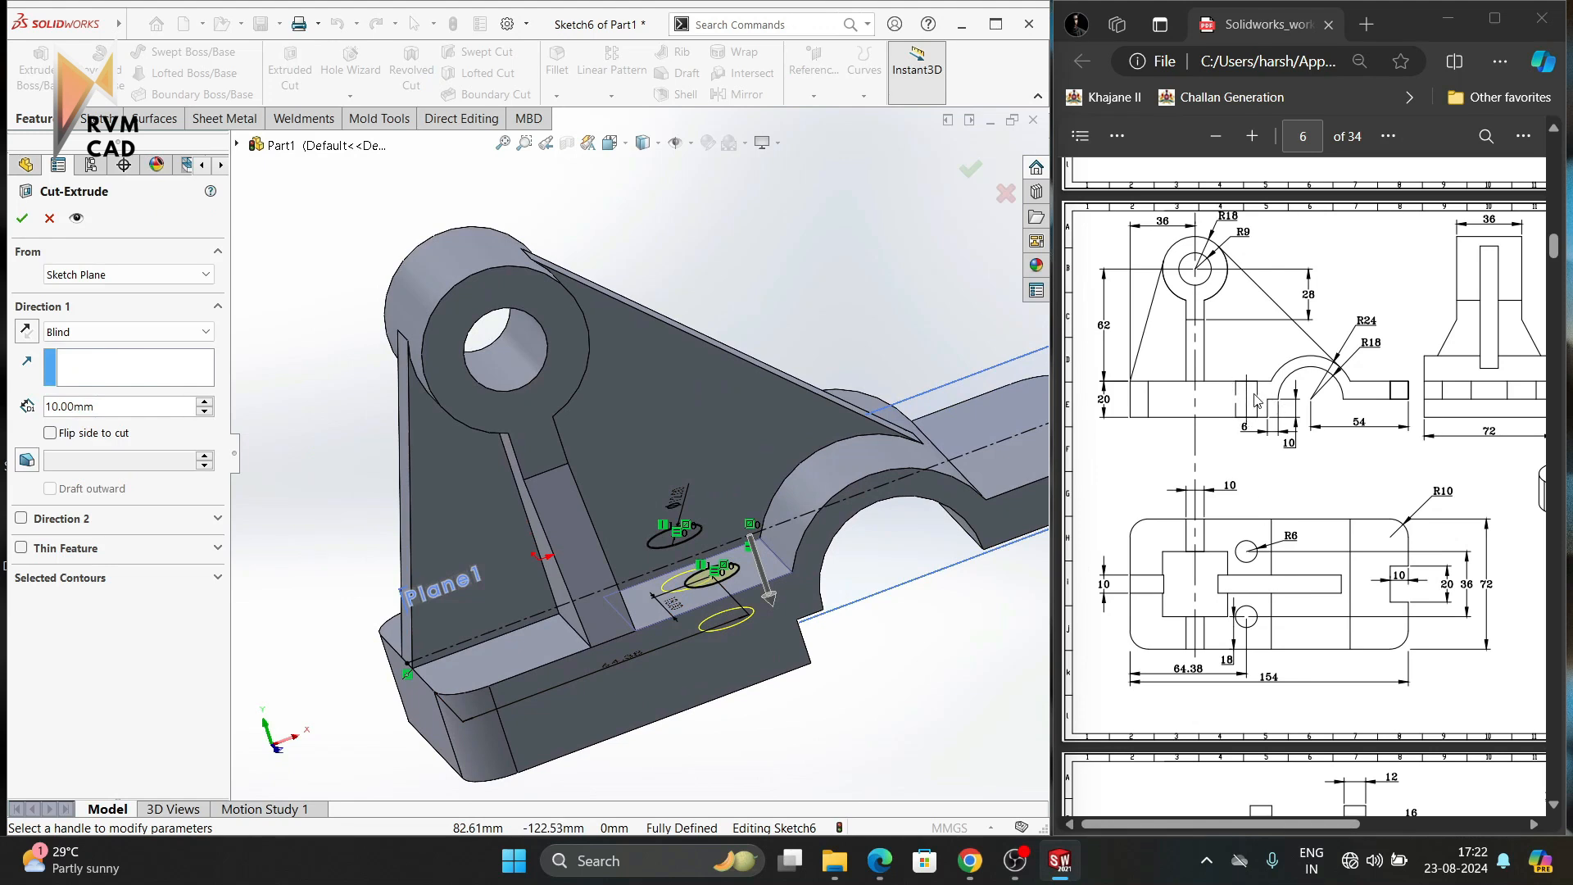
click(88, 331)
click(70, 358)
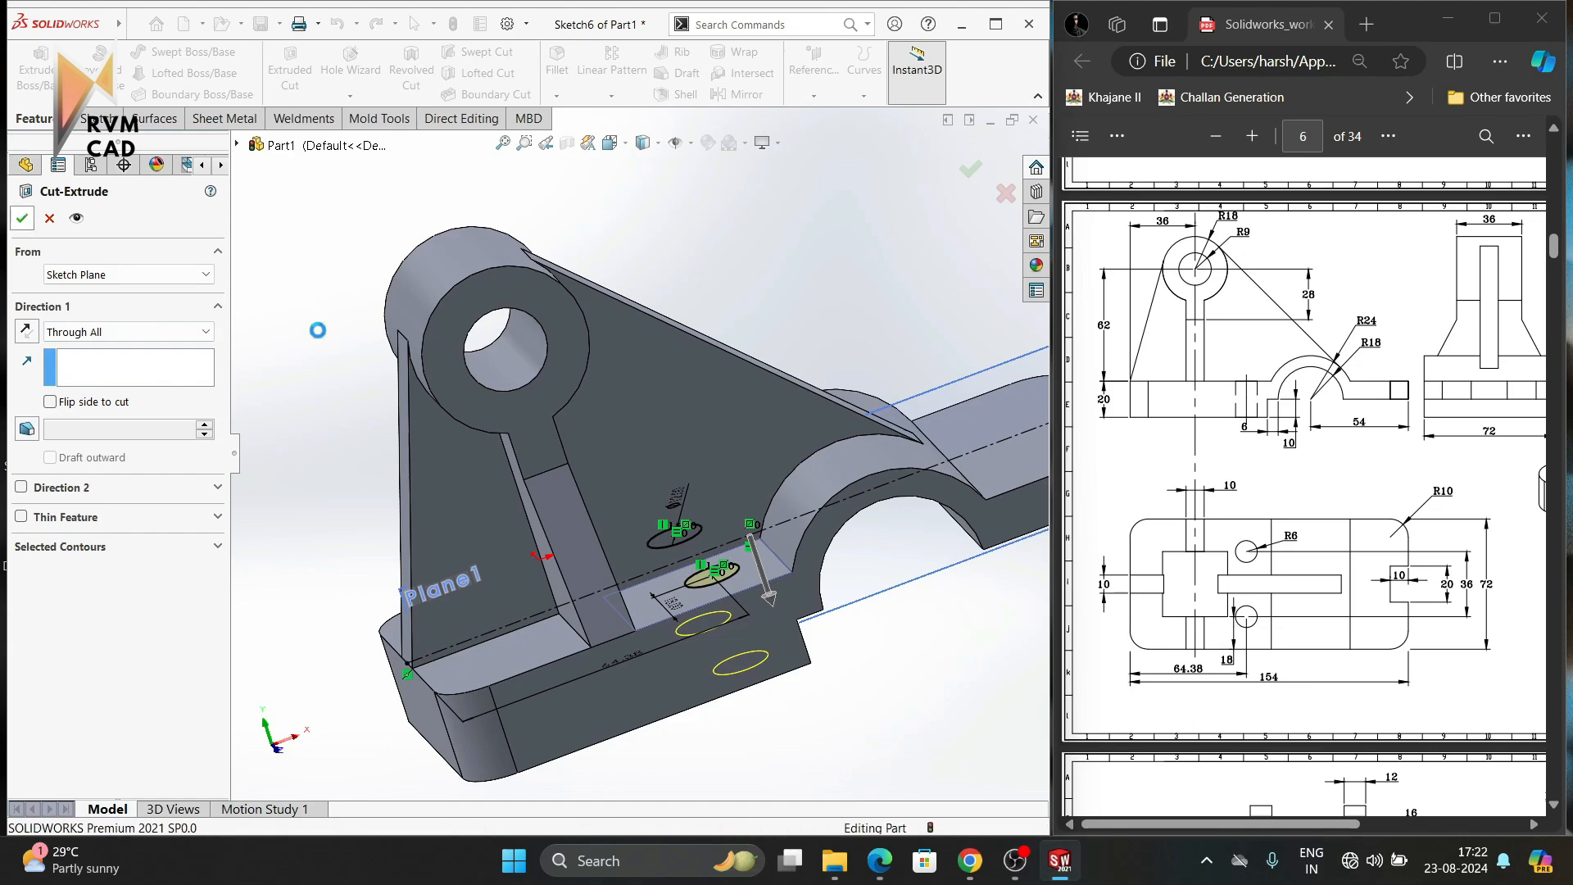
middle_drag(713, 456, 807, 692)
click(851, 727)
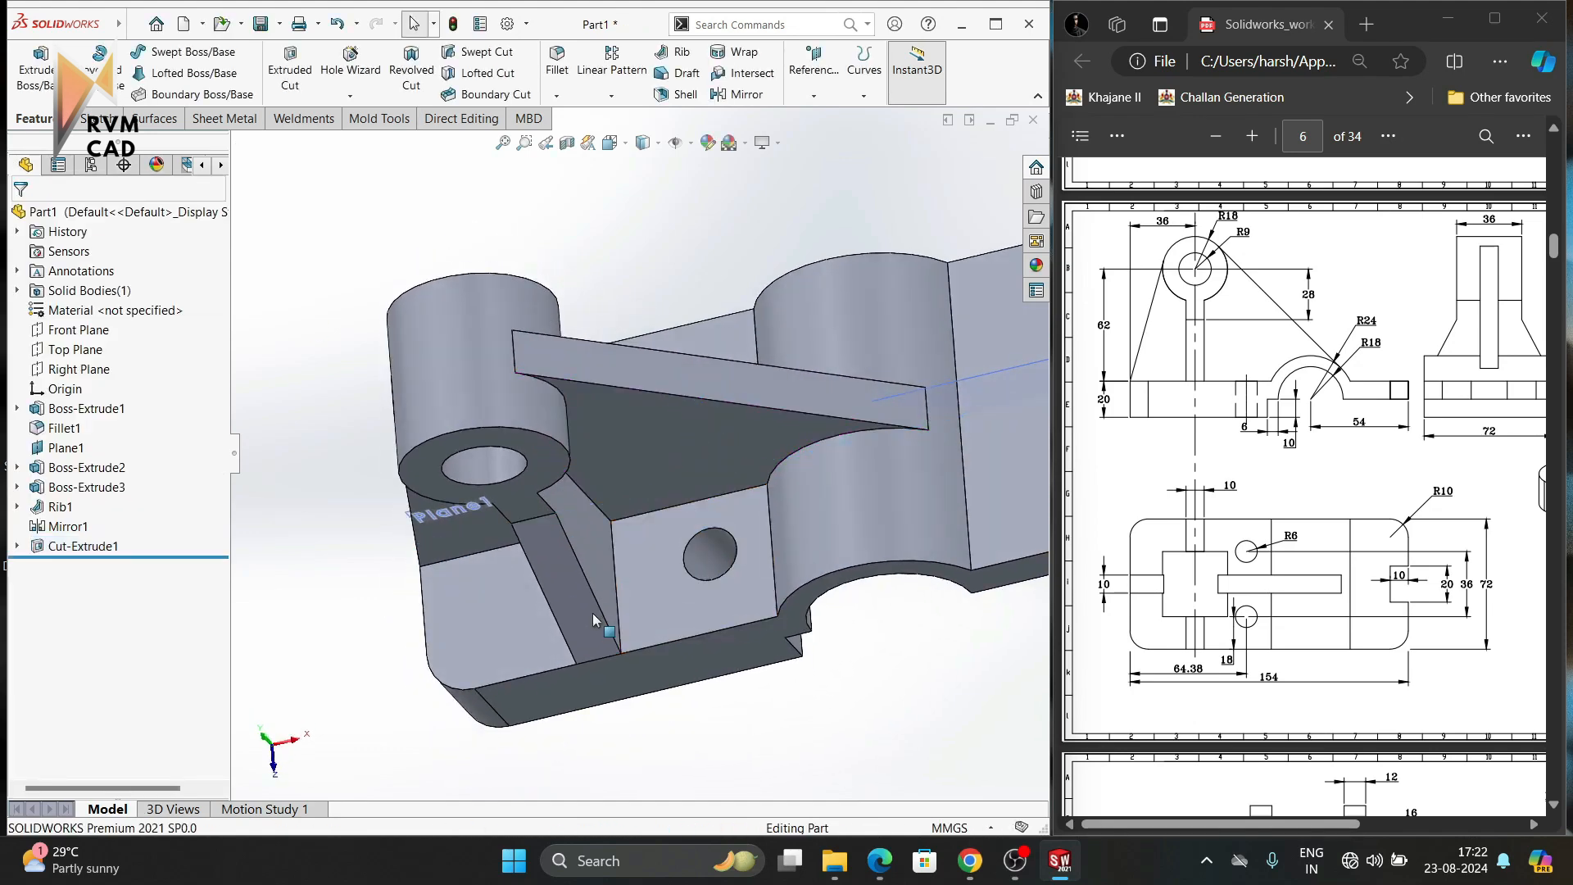
Hide the reference plane Plane1 in the part.
scroll(593, 613, up, 3)
click(65, 447)
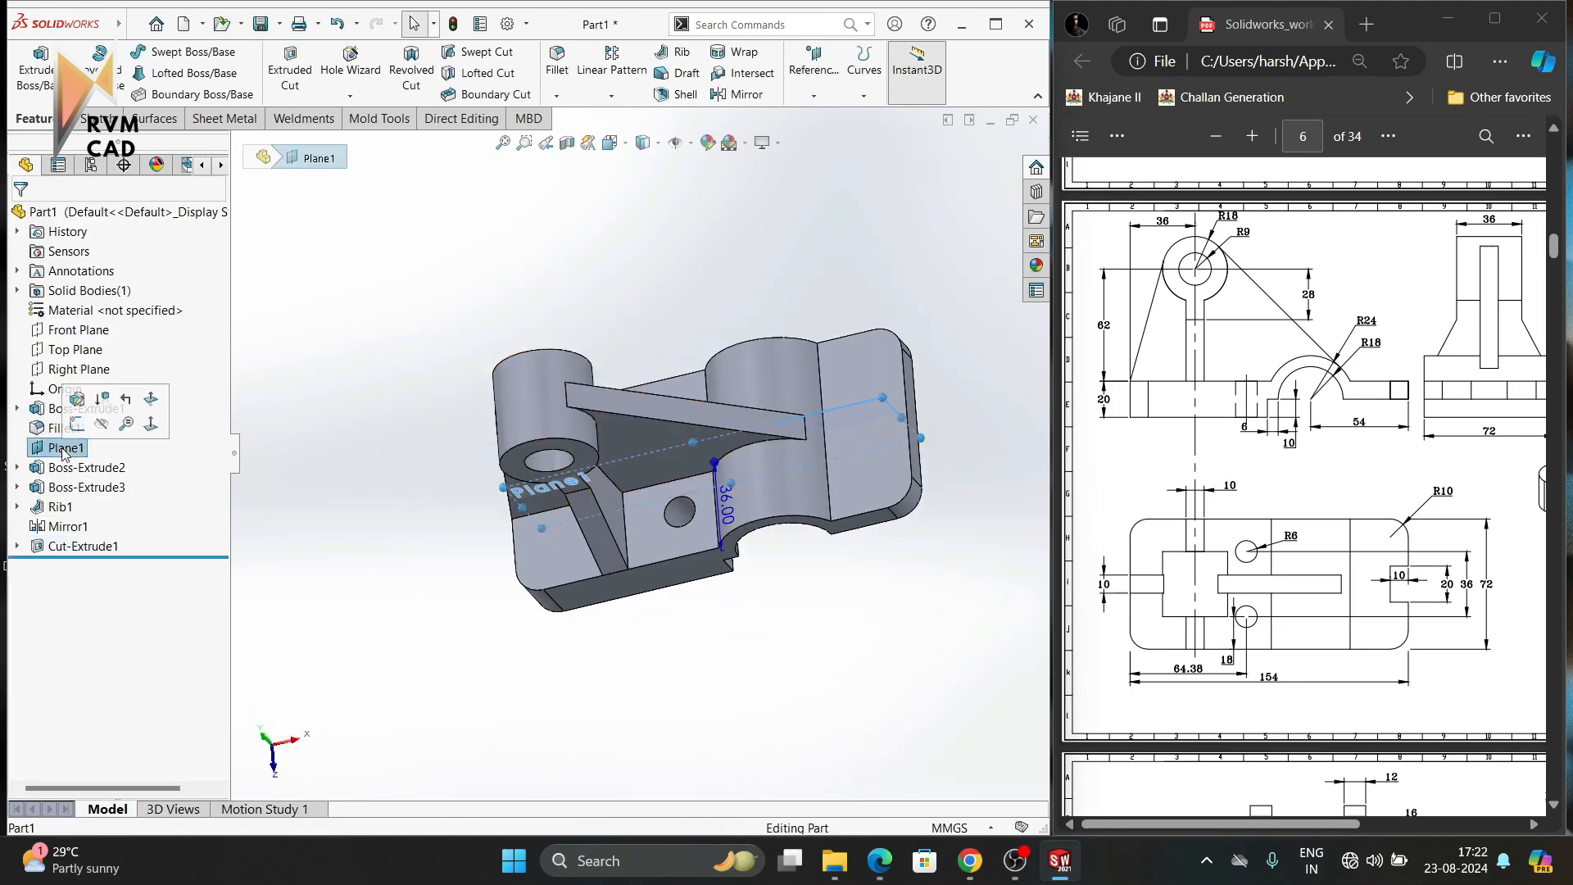
click(398, 594)
middle_drag(398, 594, 443, 566)
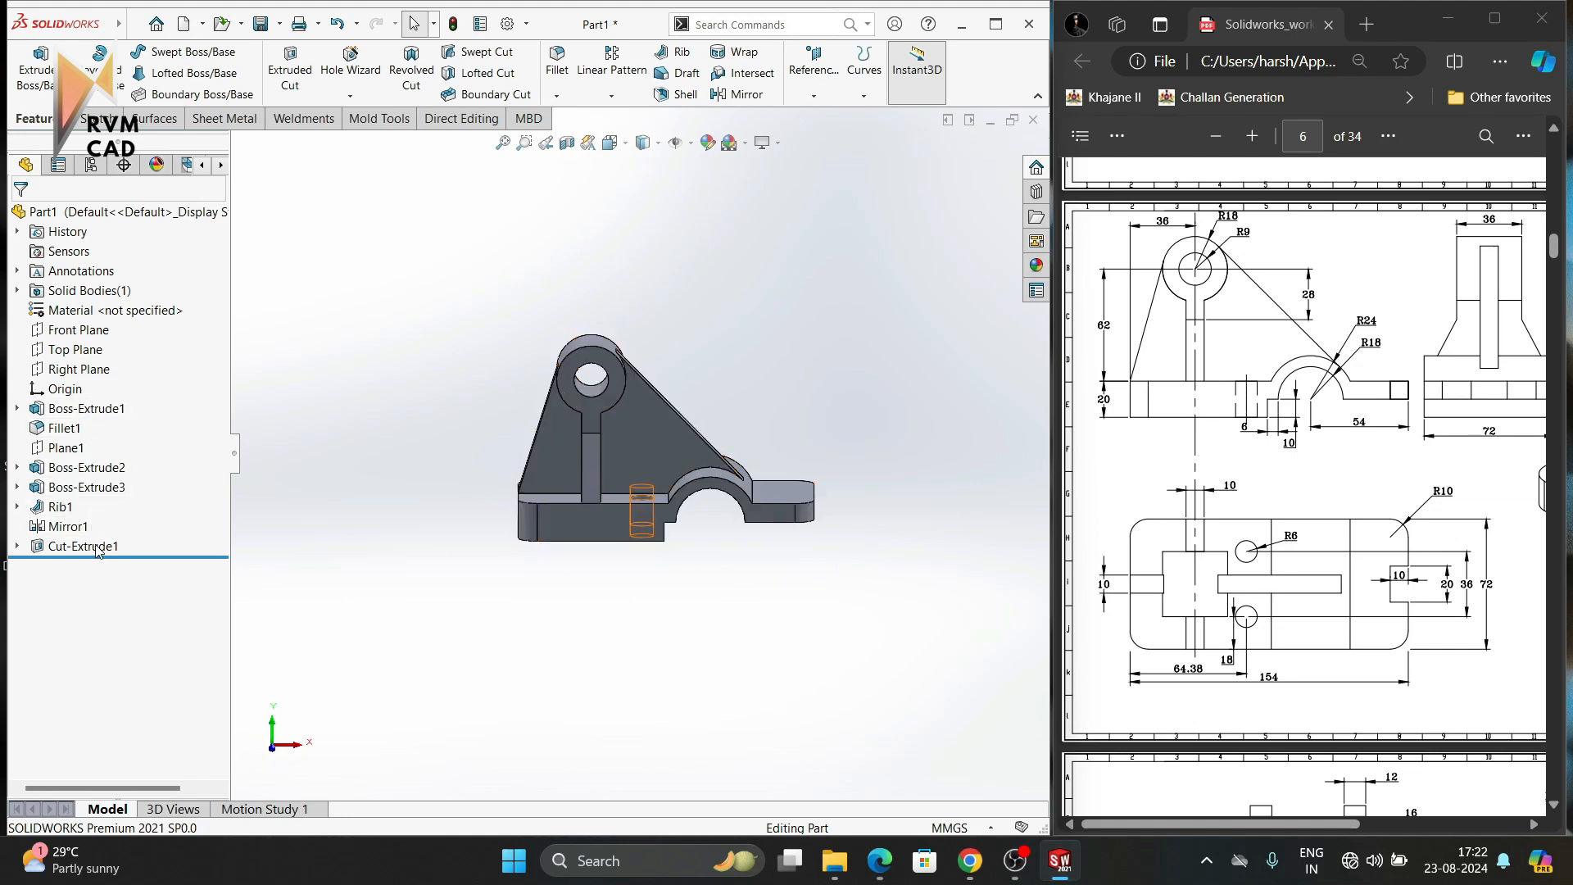
middle_drag(737, 549, 700, 383)
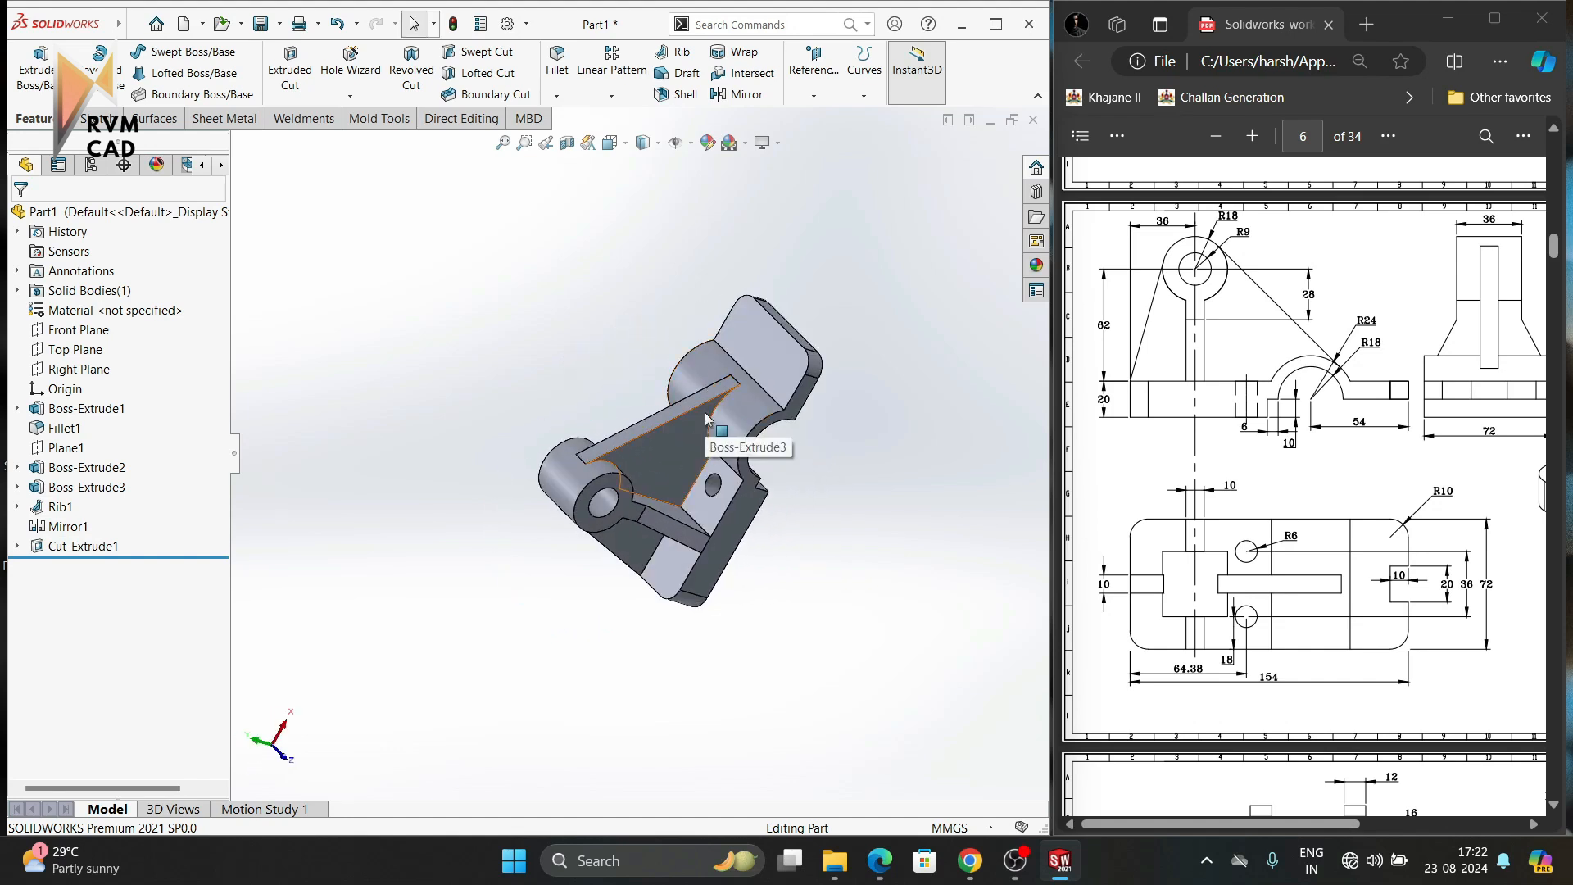